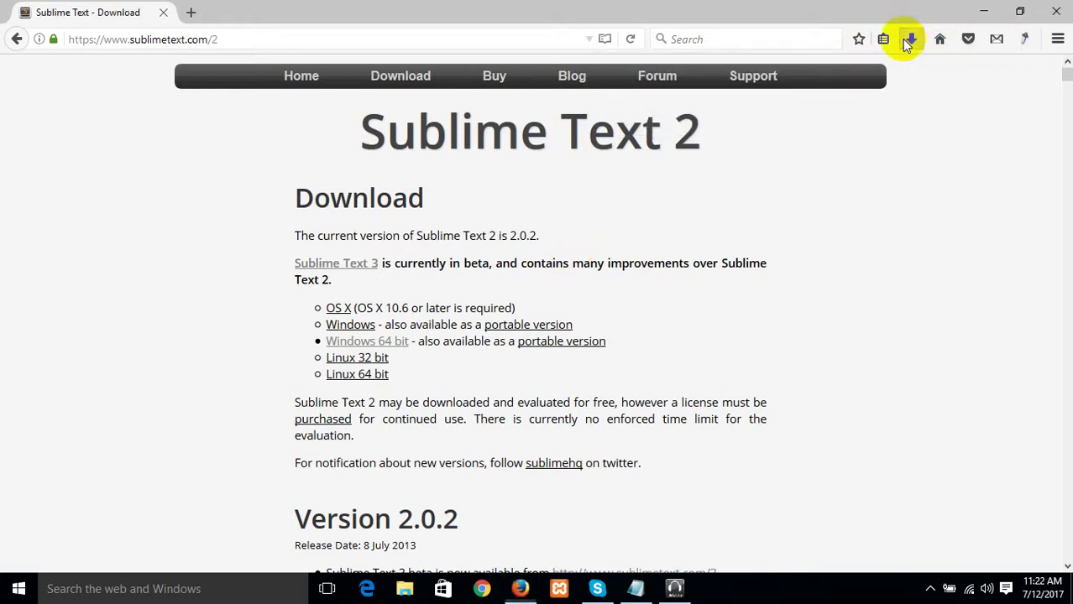
Run the downloaded setup and install Sublime Text 2.0.2 into C:\Program Files\Sublime Text 2 with default options.
click(910, 39)
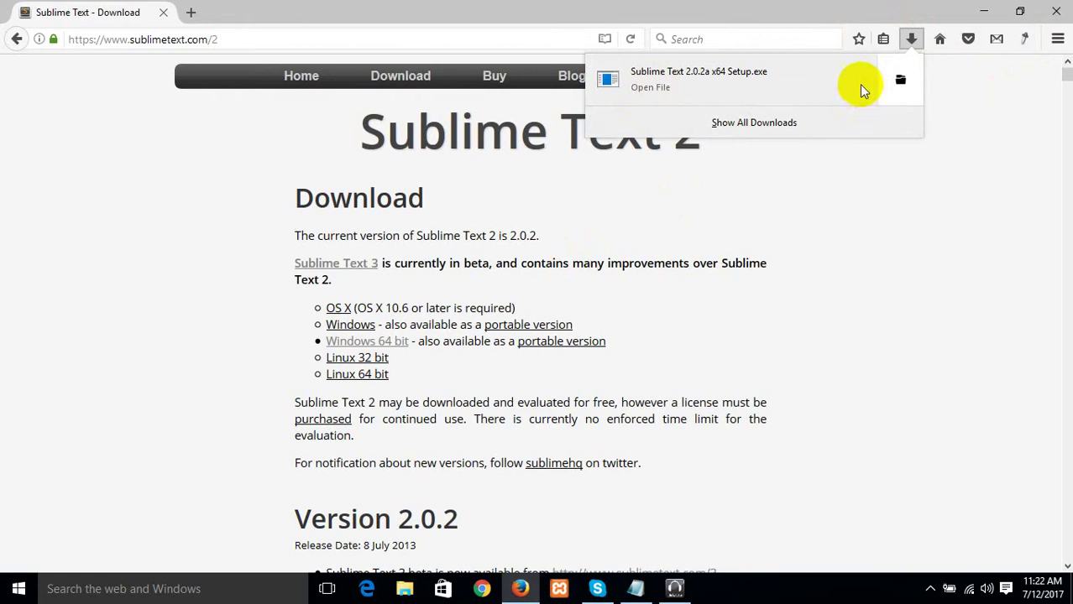
click(742, 87)
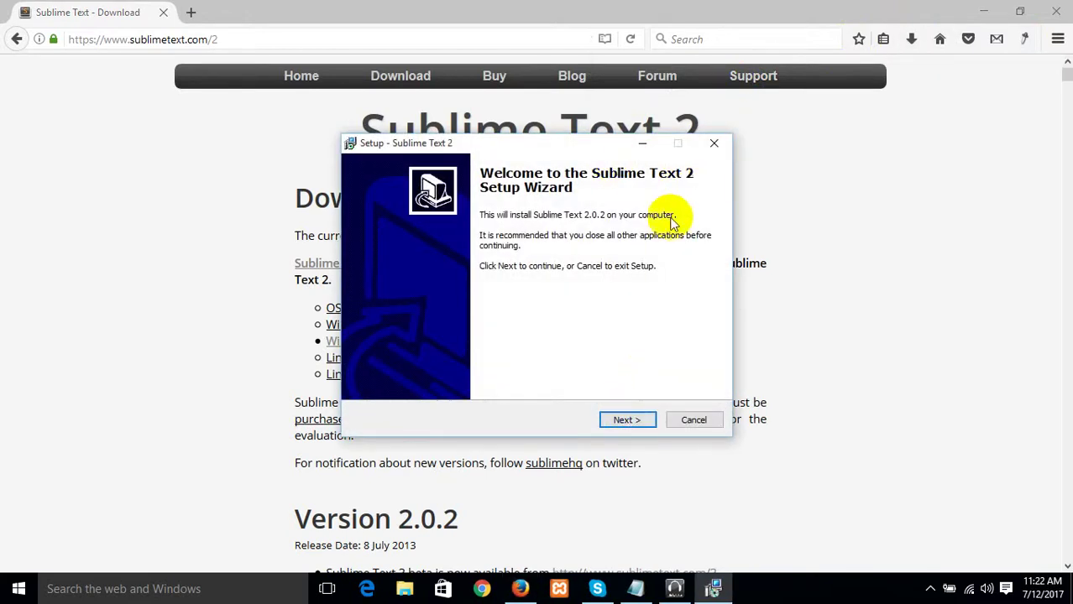
click(627, 419)
click(627, 420)
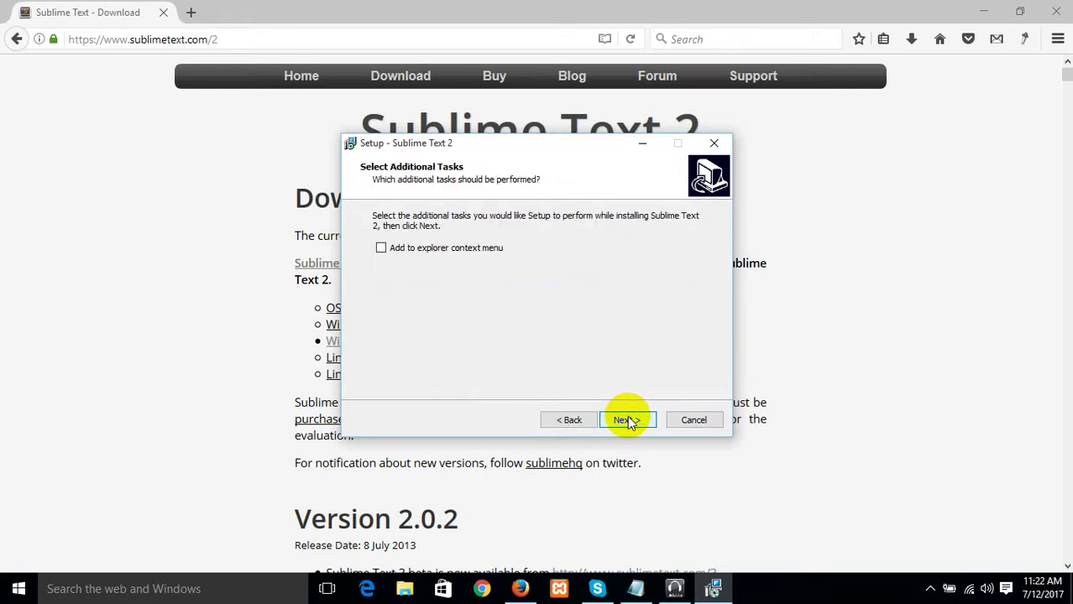
click(629, 420)
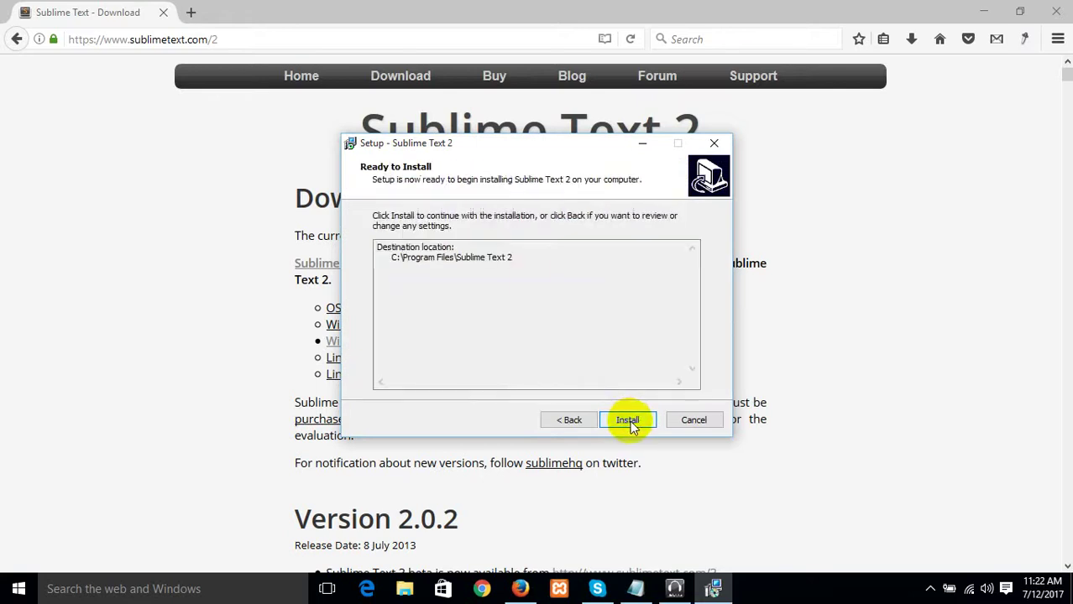
click(629, 421)
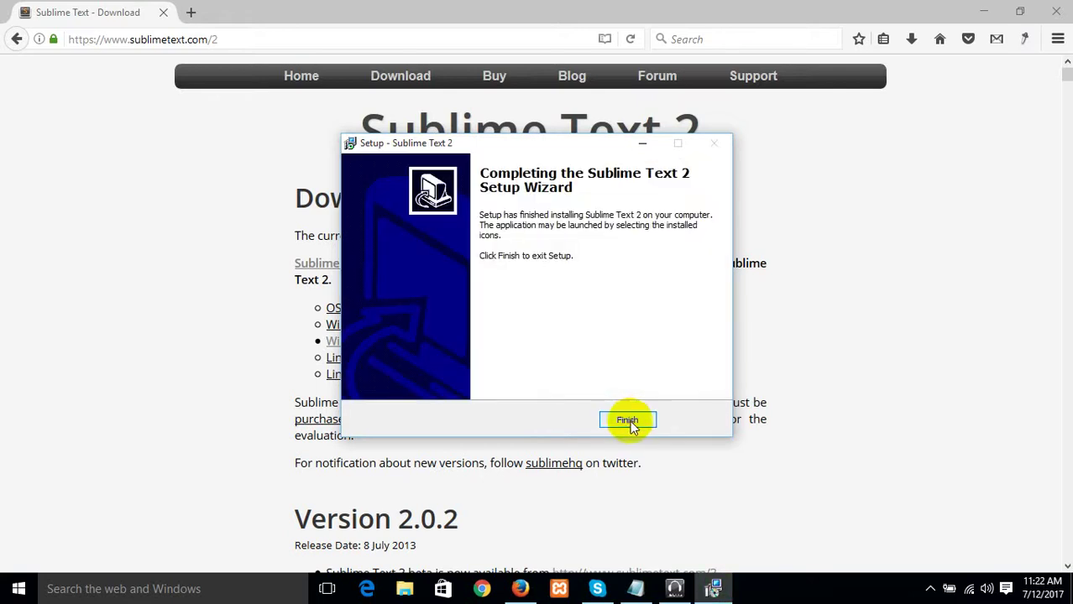
click(629, 419)
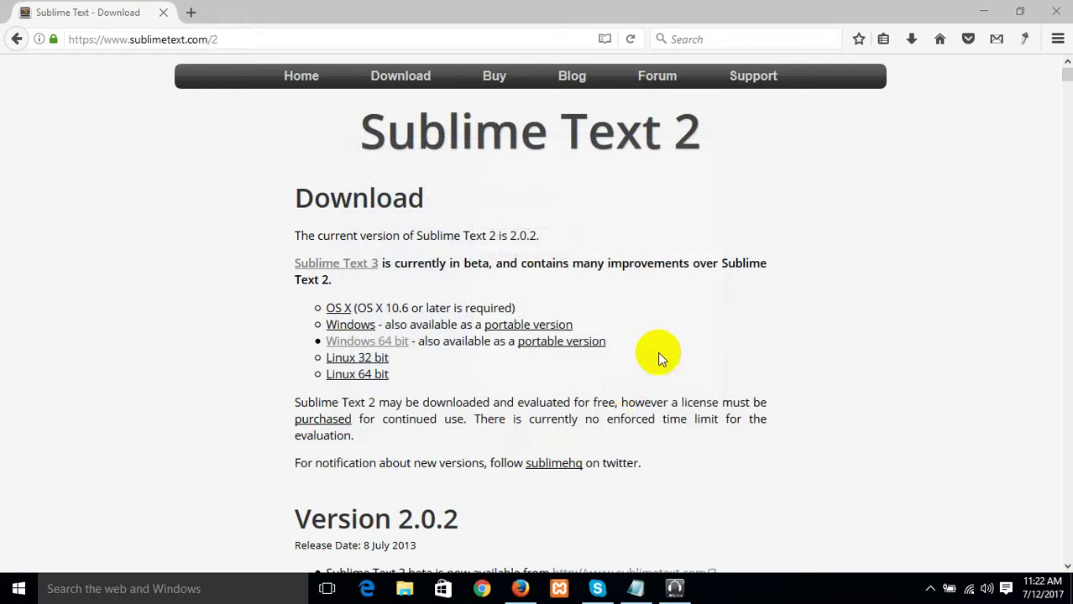
click(983, 14)
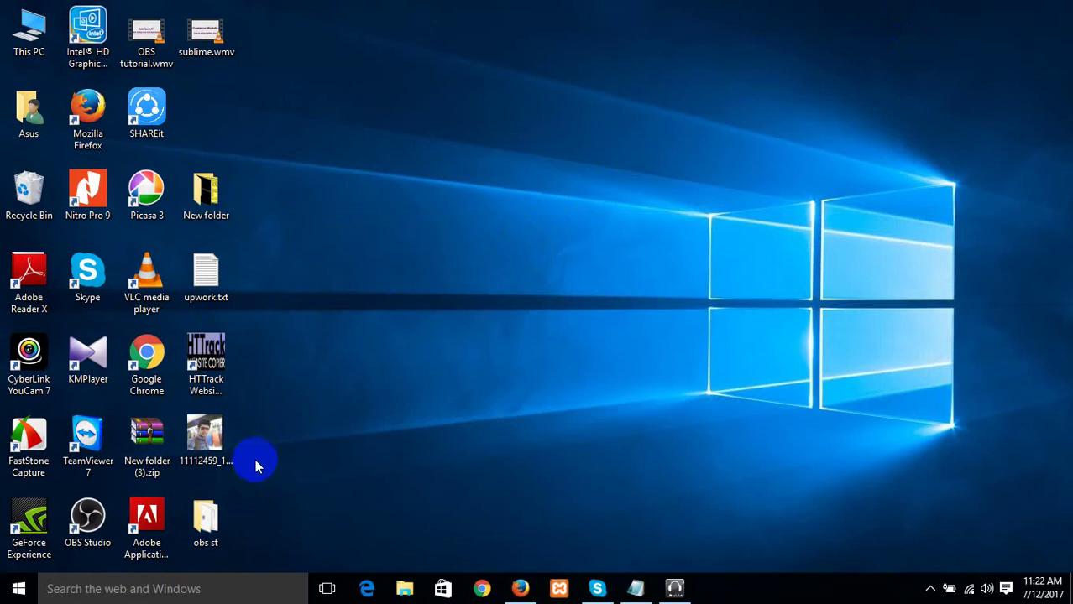
Create a new text document on the desktop and rename it to index.html.
right_click(338, 227)
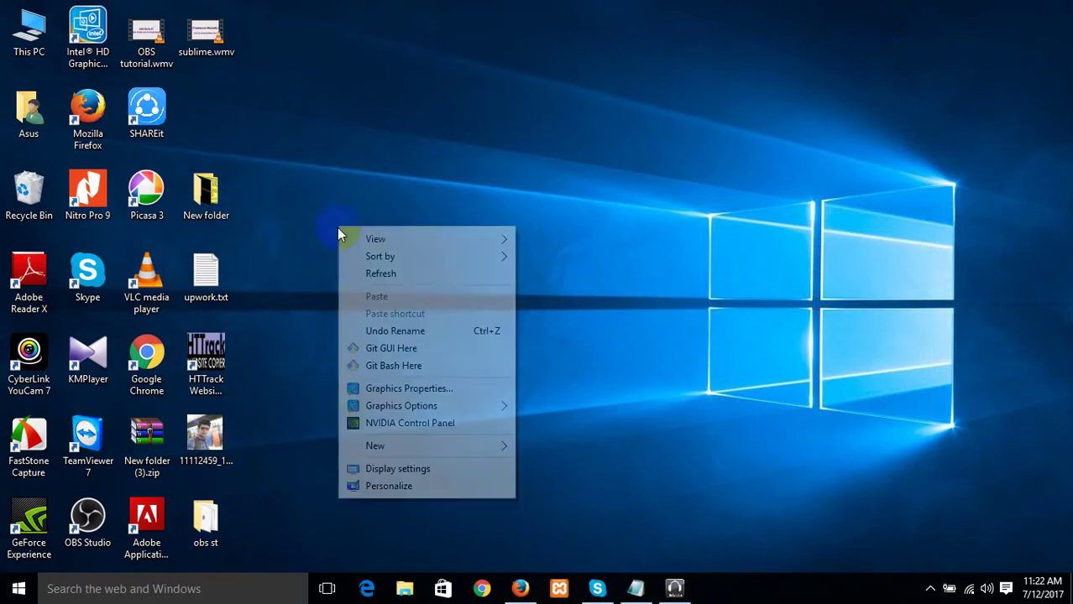
mouse_move(476, 454)
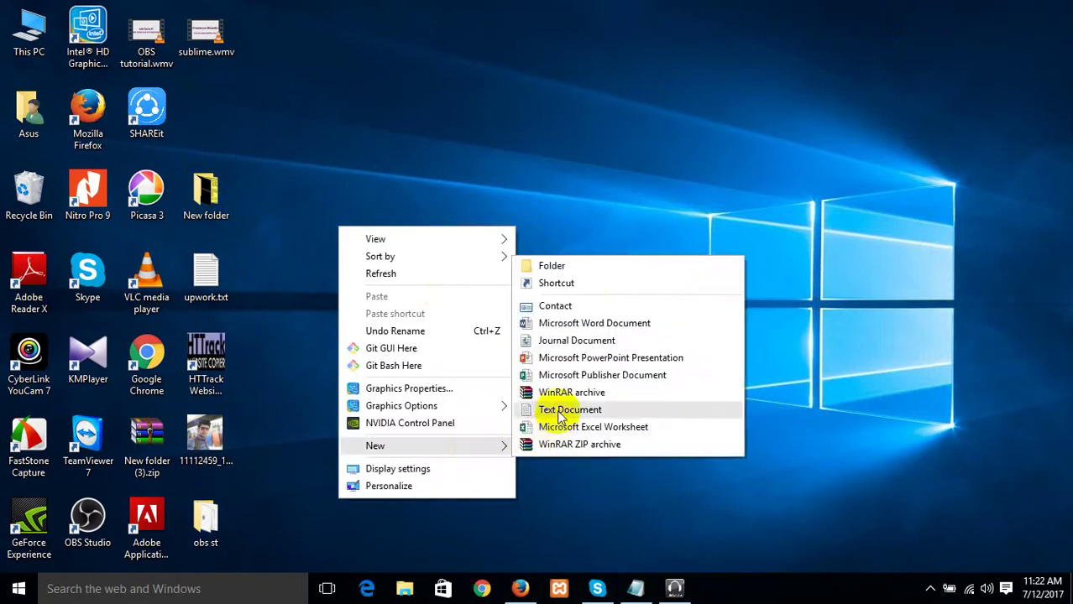
click(498, 408)
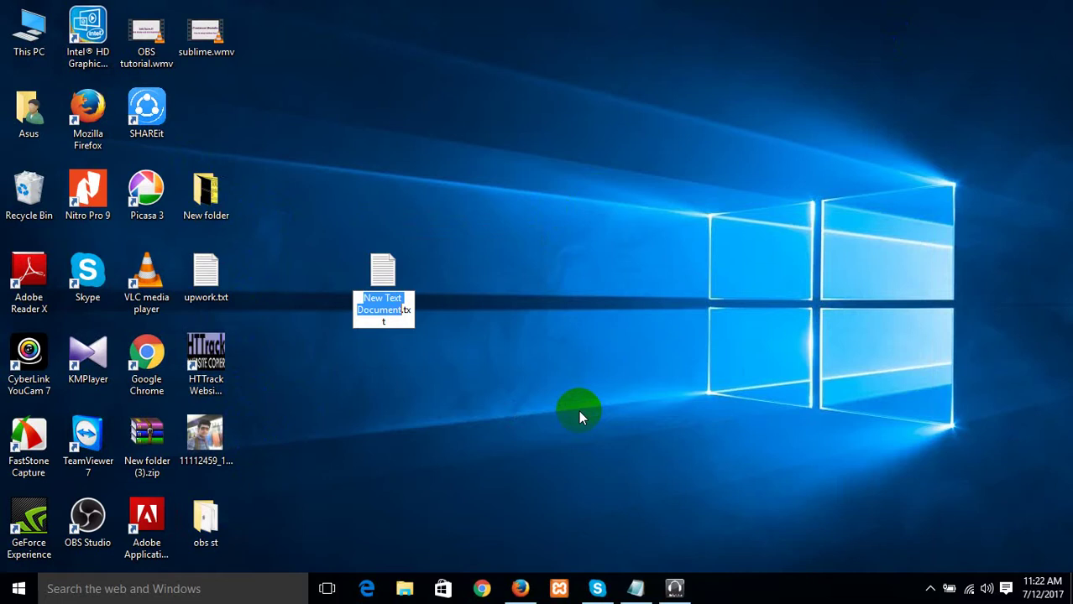
key(Right)
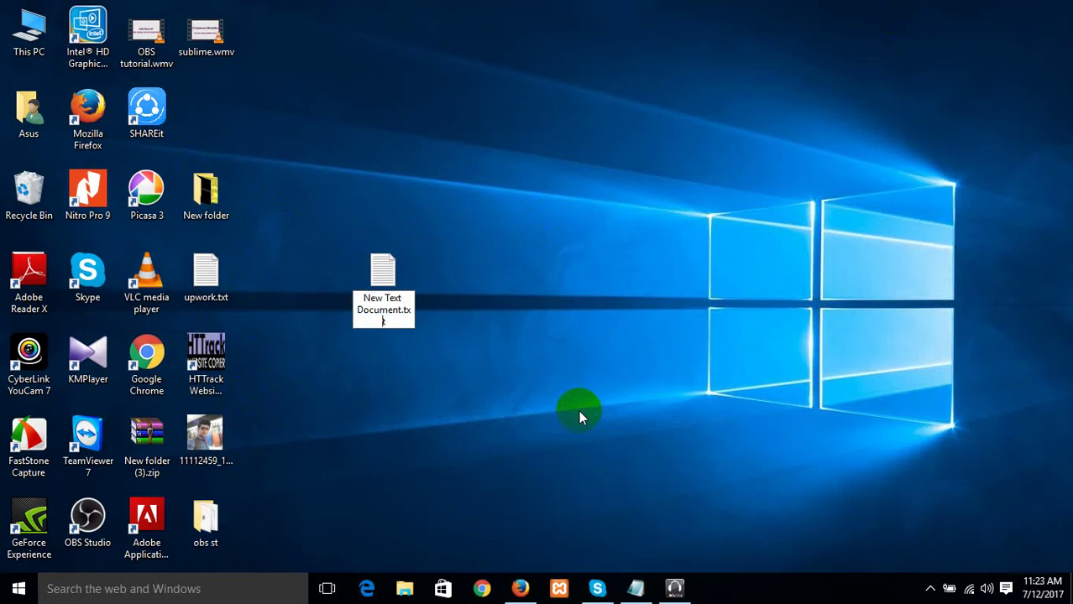
key(BackSpace)
key(BackSpace)
key(BackSpace)
key(BackSpace)
key(BackSpace)
key(BackSpace)
key(BackSpace)
key(BackSpace)
key(BackSpace)
key(BackSpace)
key(BackSpace)
key(BackSpace)
key(BackSpace)
key(BackSpace)
key(BackSpace)
key(BackSpace)
key(BackSpace)
key(BackSpace)
key(BackSpace)
key(BackSpace)
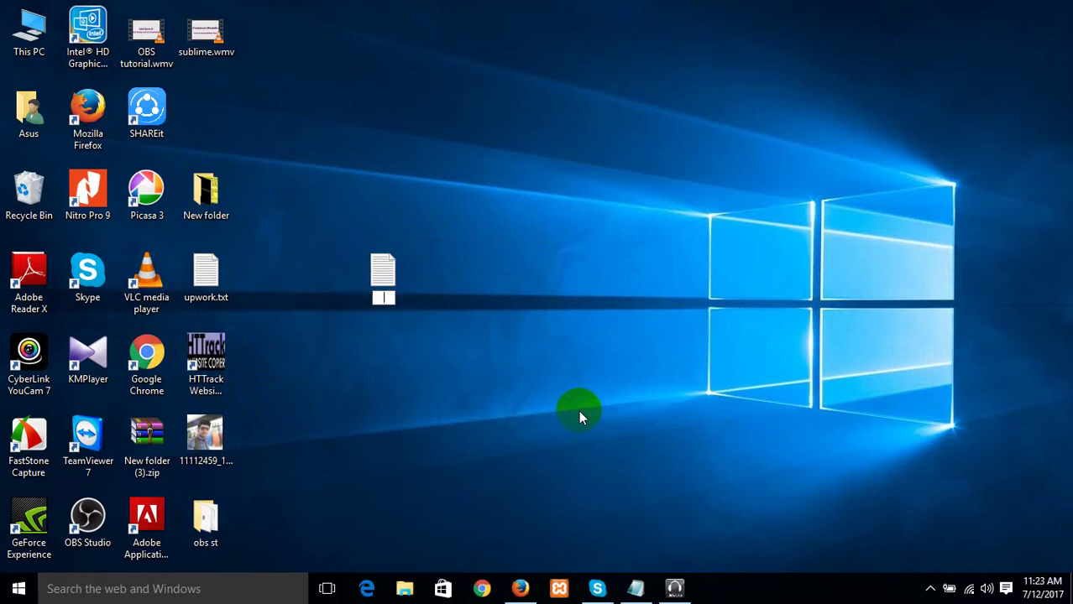
text(index.html)
key(Return)
key(Return)
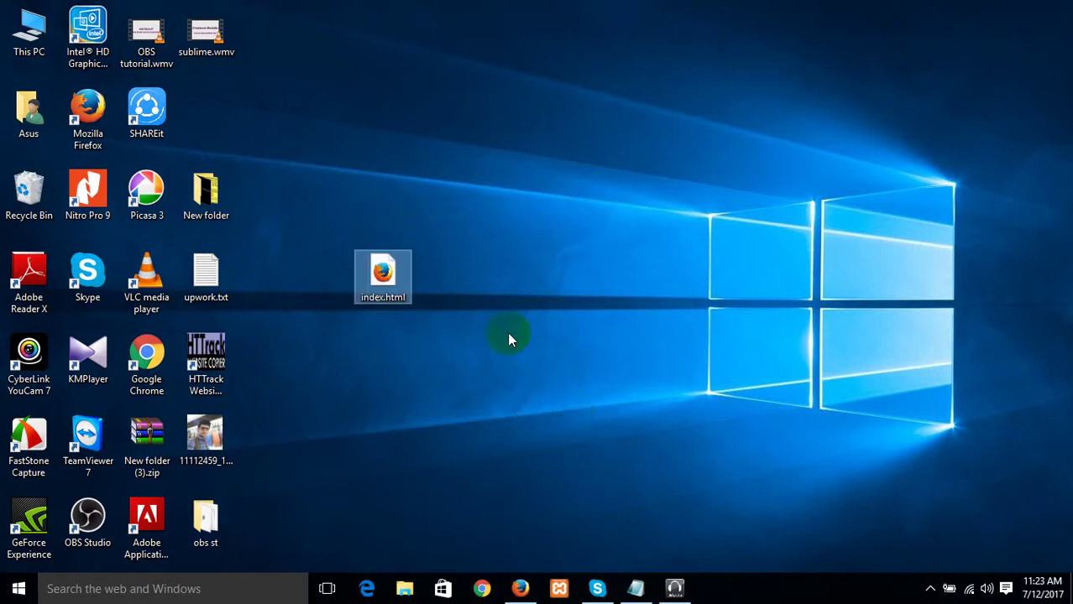
Check index.html's right-click options, briefly opening it in Notepad++, then start an app search.
right_click(379, 260)
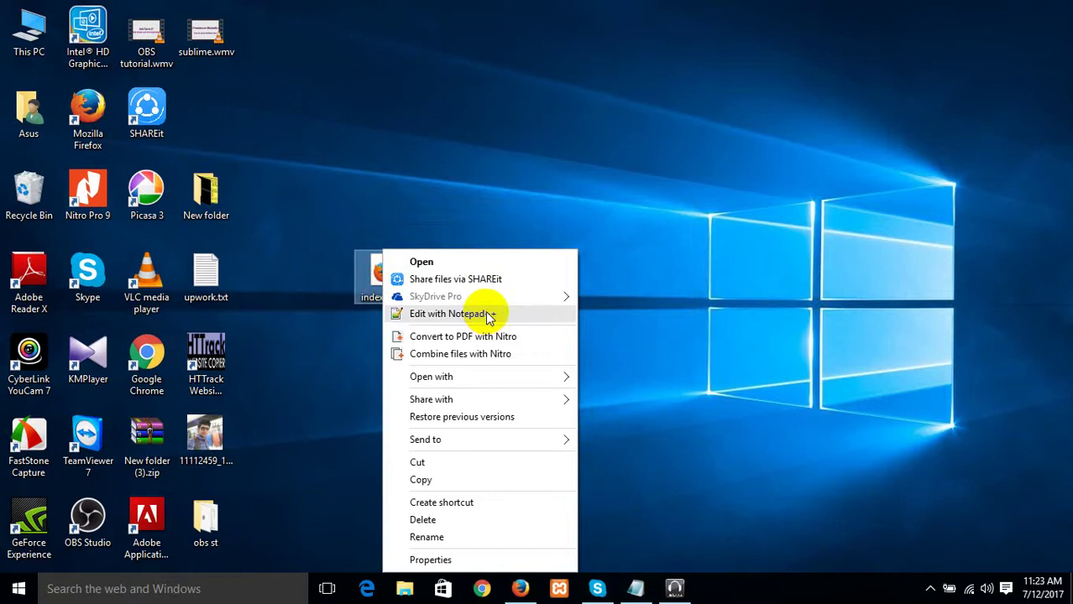
click(453, 314)
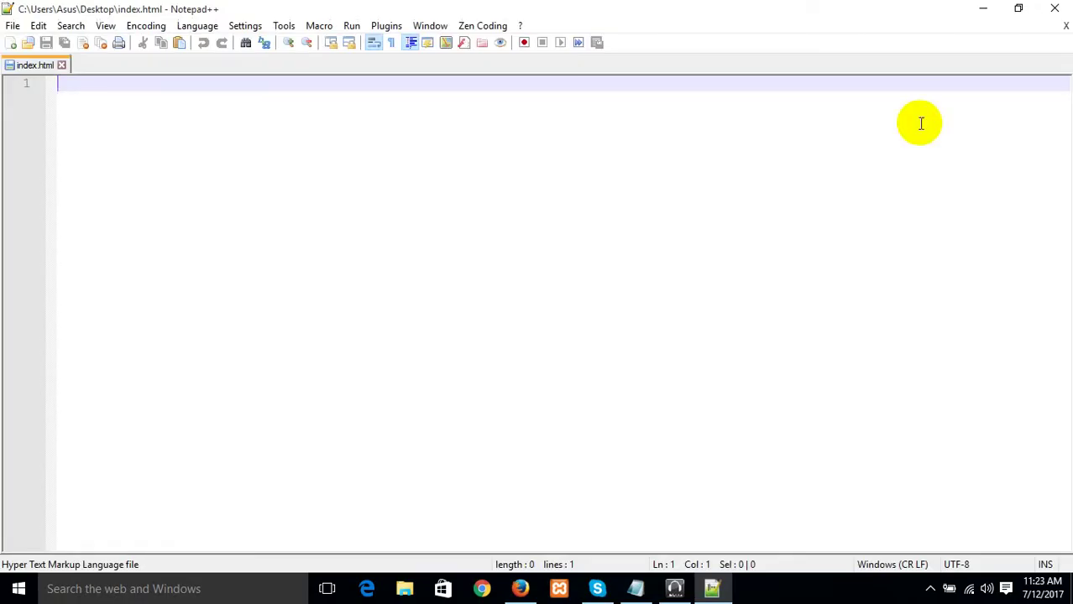
click(1054, 8)
click(383, 279)
right_click(382, 279)
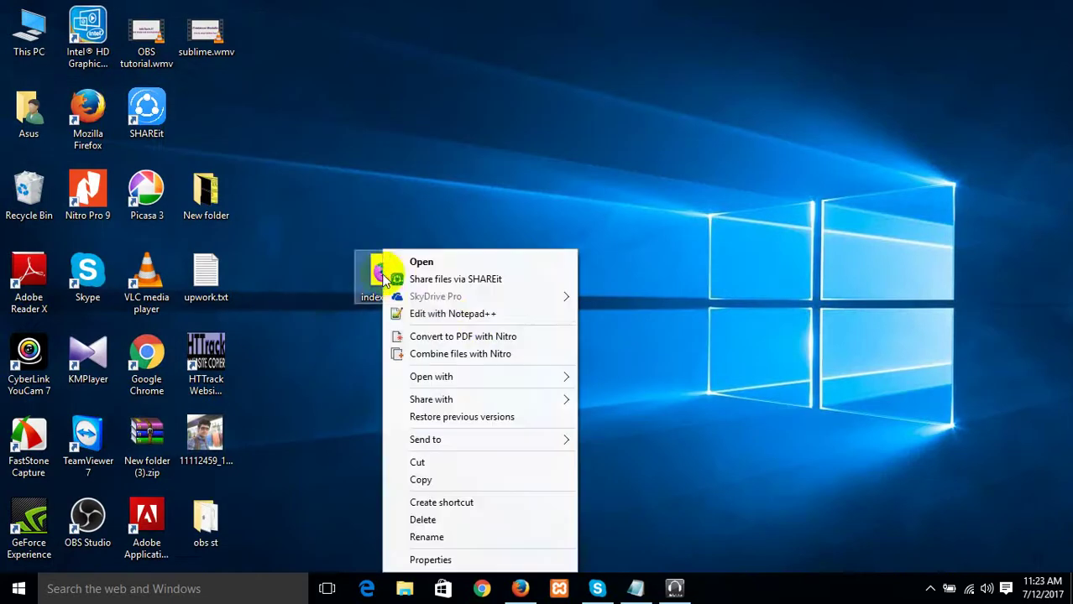
click(470, 215)
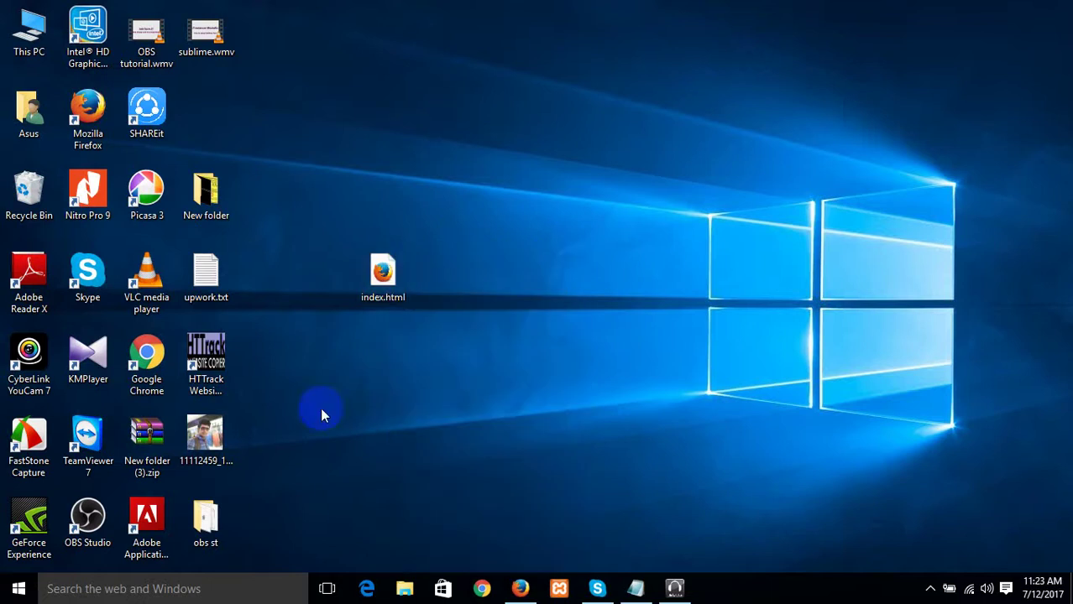
click(208, 585)
text(su)
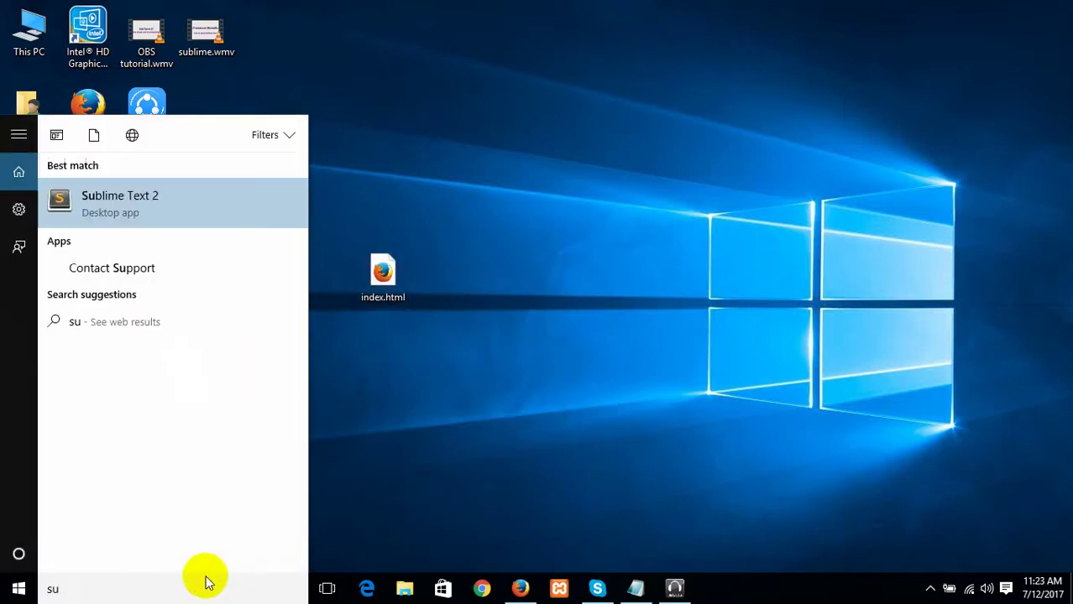
text(b)
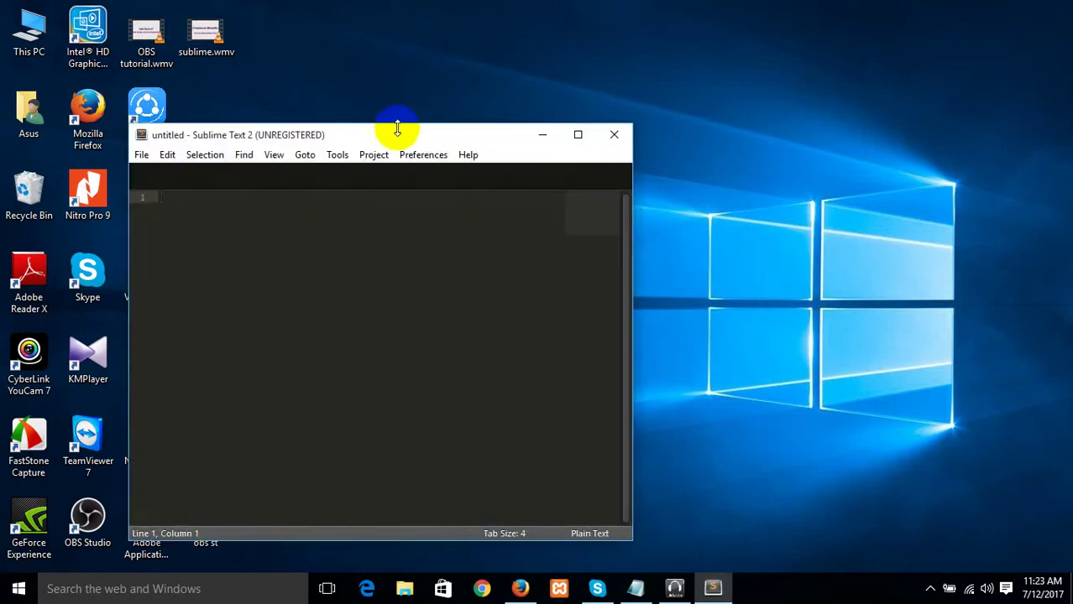
drag(398, 135, 814, 94)
drag(408, 269, 585, 161)
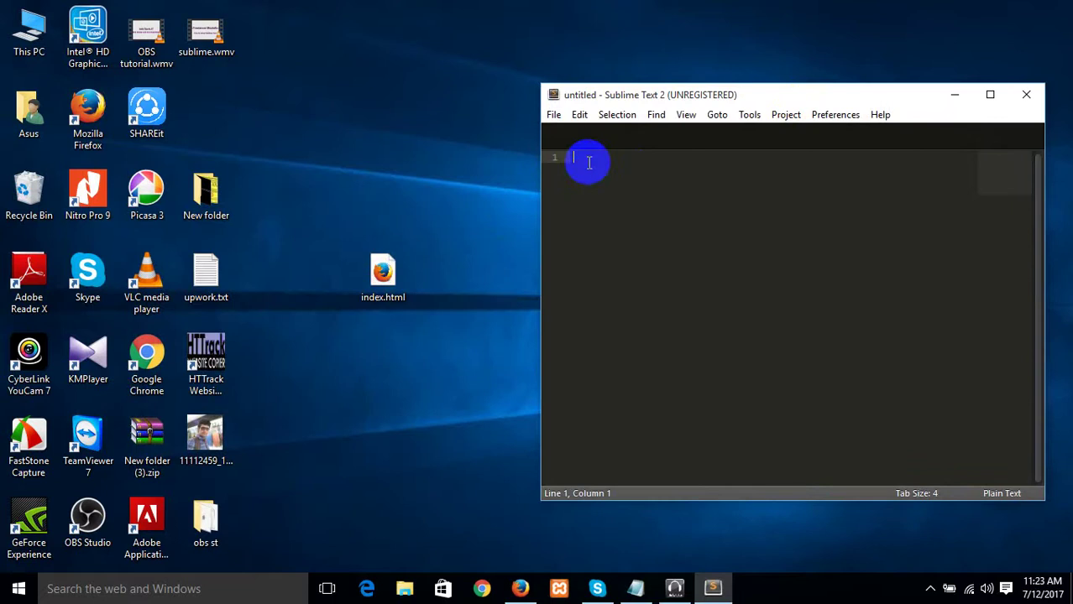
click(1026, 95)
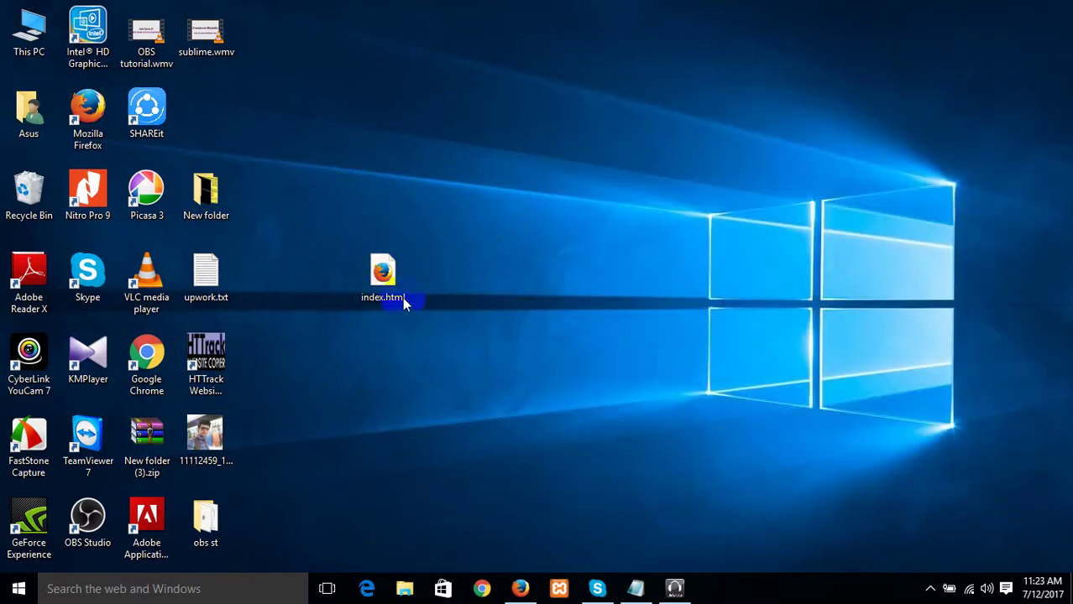
right_click(382, 270)
click(565, 243)
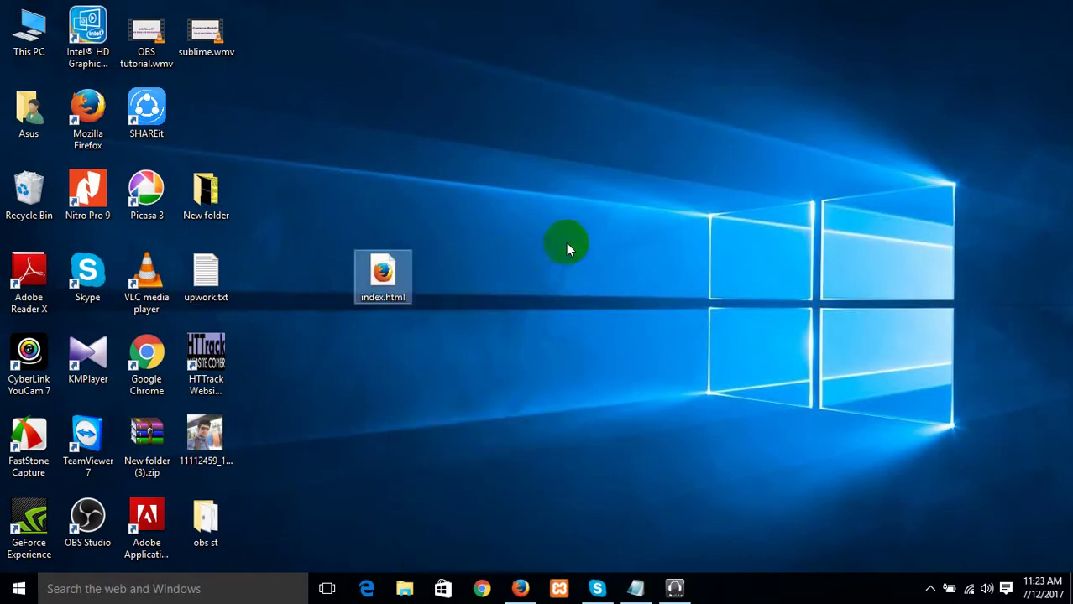
right_click(387, 262)
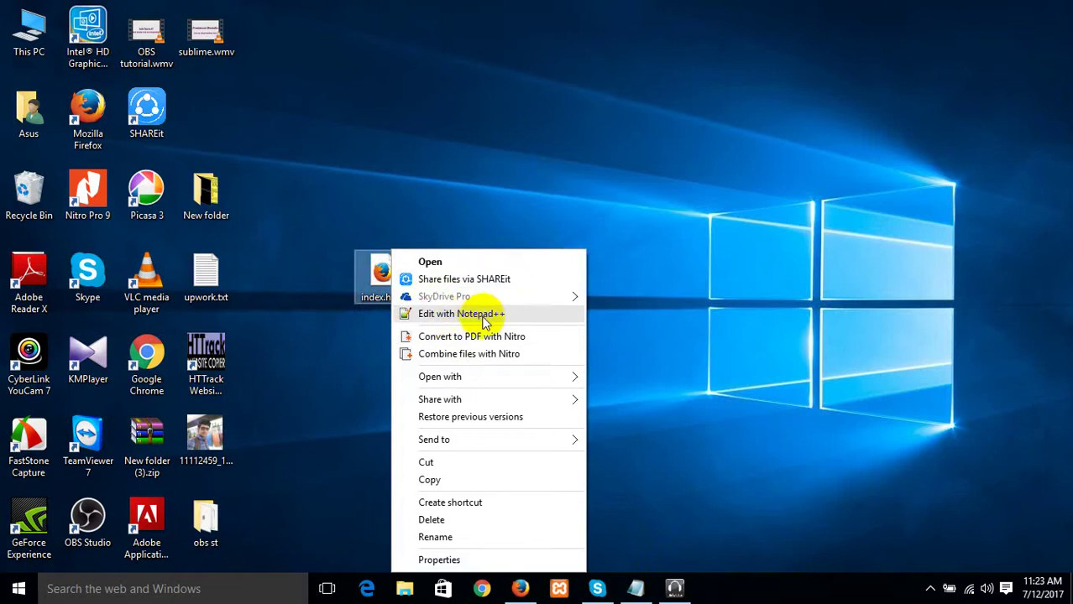
click(484, 204)
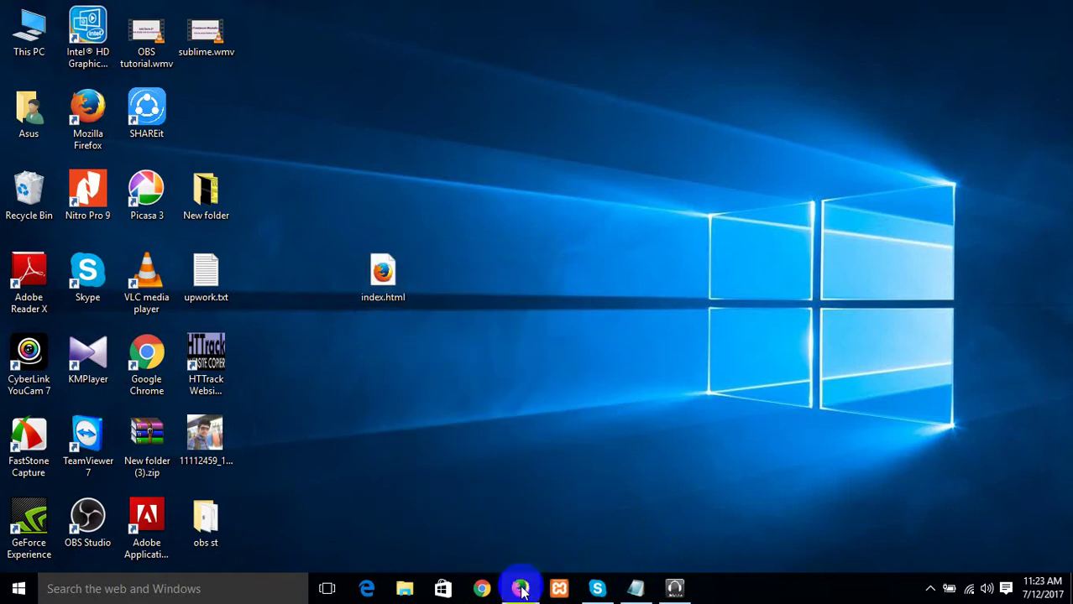
mouse_move(521, 591)
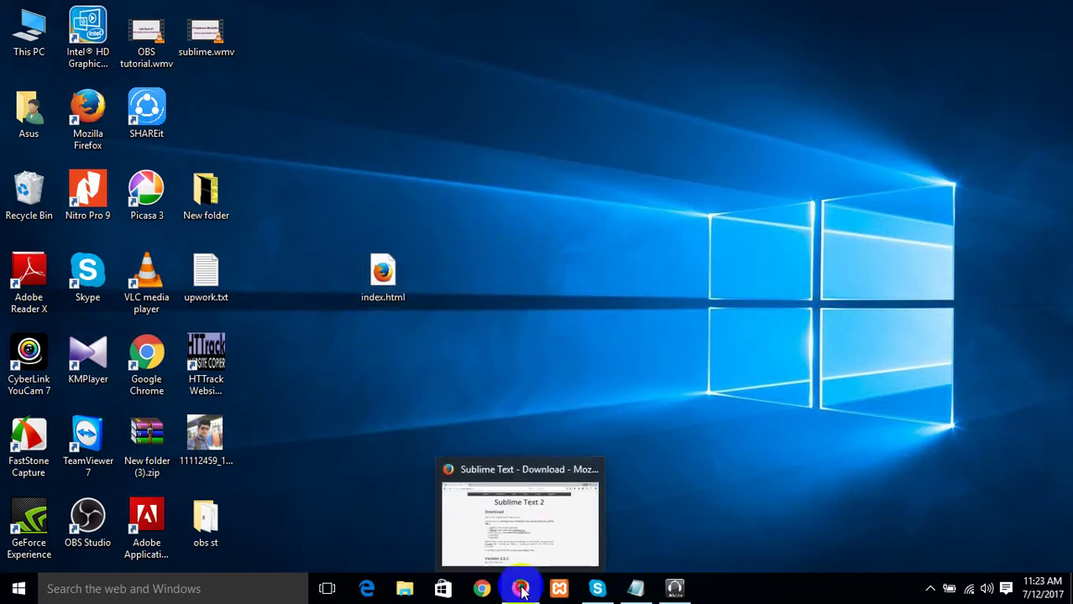
Open a new browser tab and go to the Google homepage.
click(522, 591)
click(238, 11)
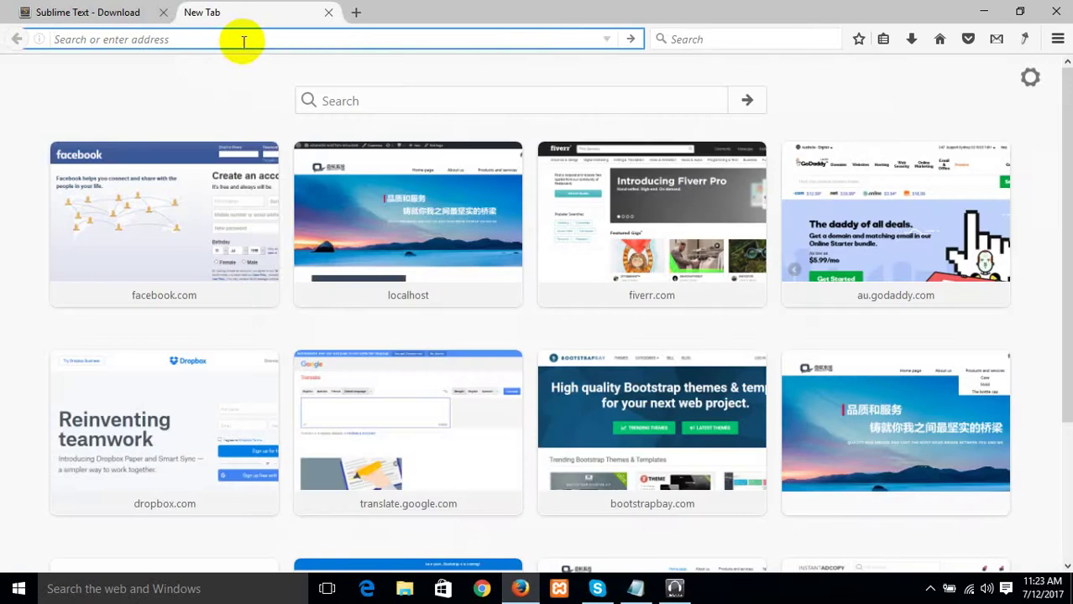
text(g)
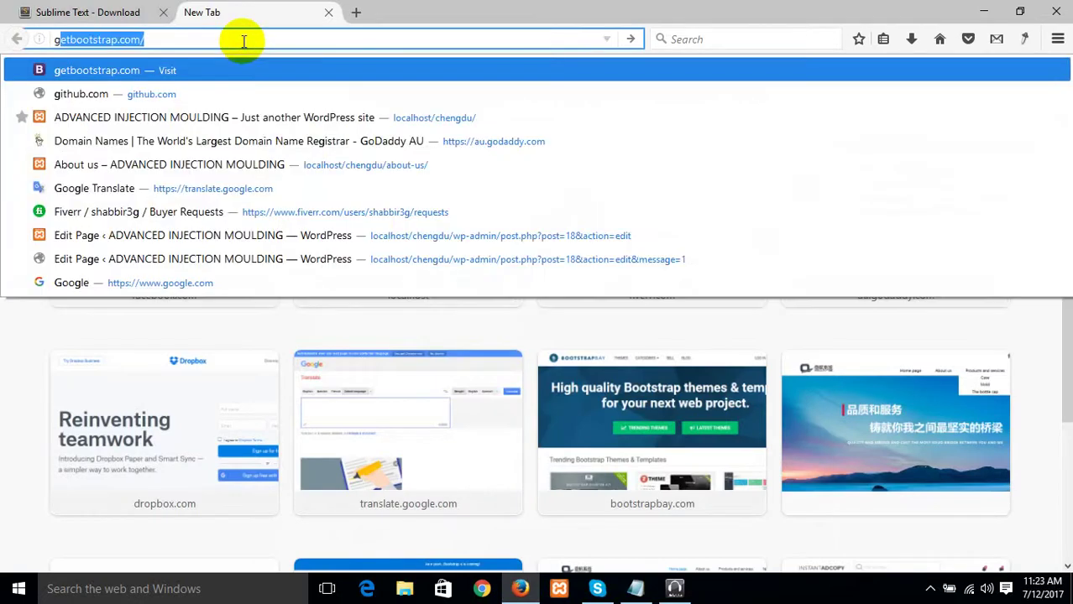
text(o)
key(Return)
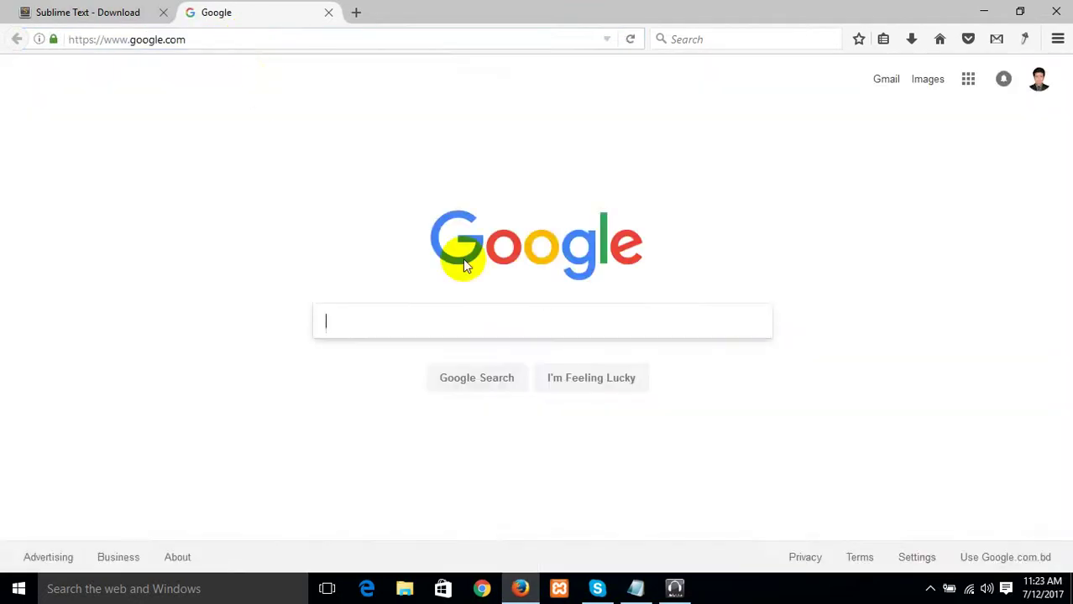
Search Google for 'github sublime text open with windows' and open the top Gist result.
click(417, 328)
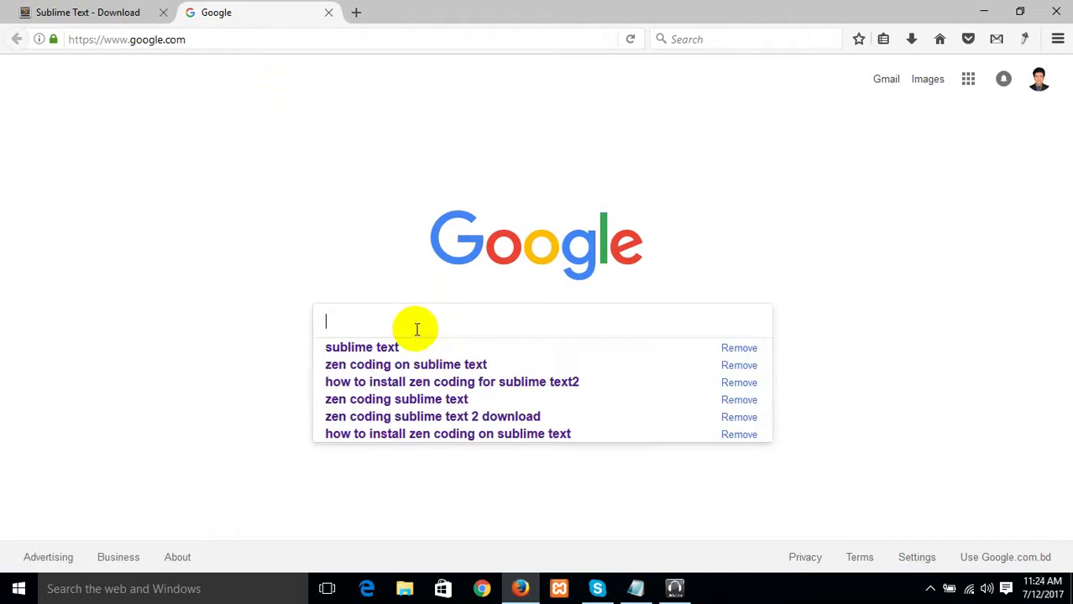
text(gi)
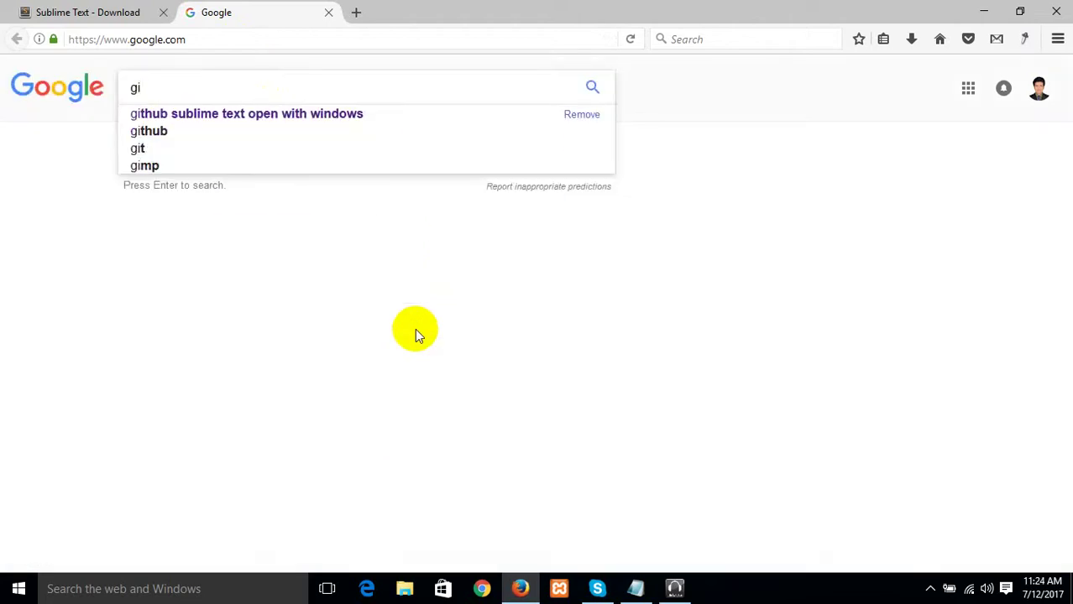
text(b)
key(BackSpace)
text(t)
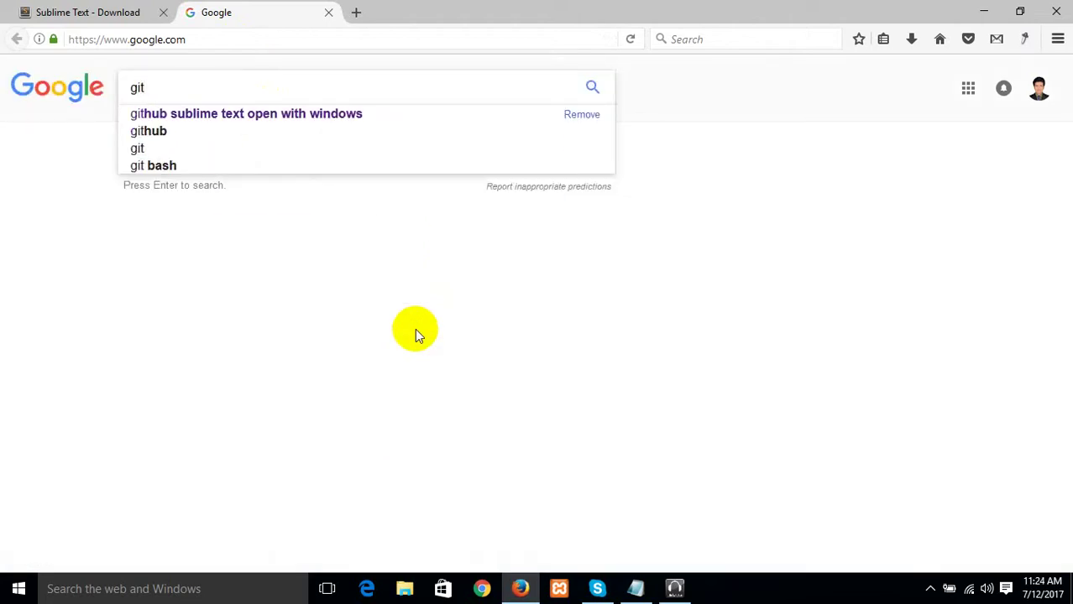
text(h)
key(Down)
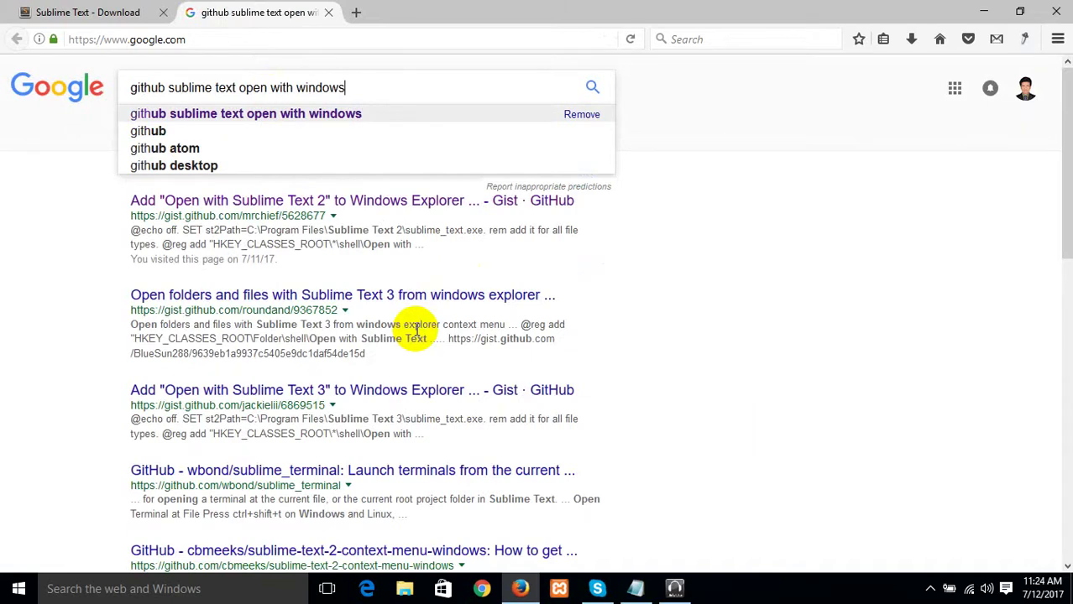
key(Return)
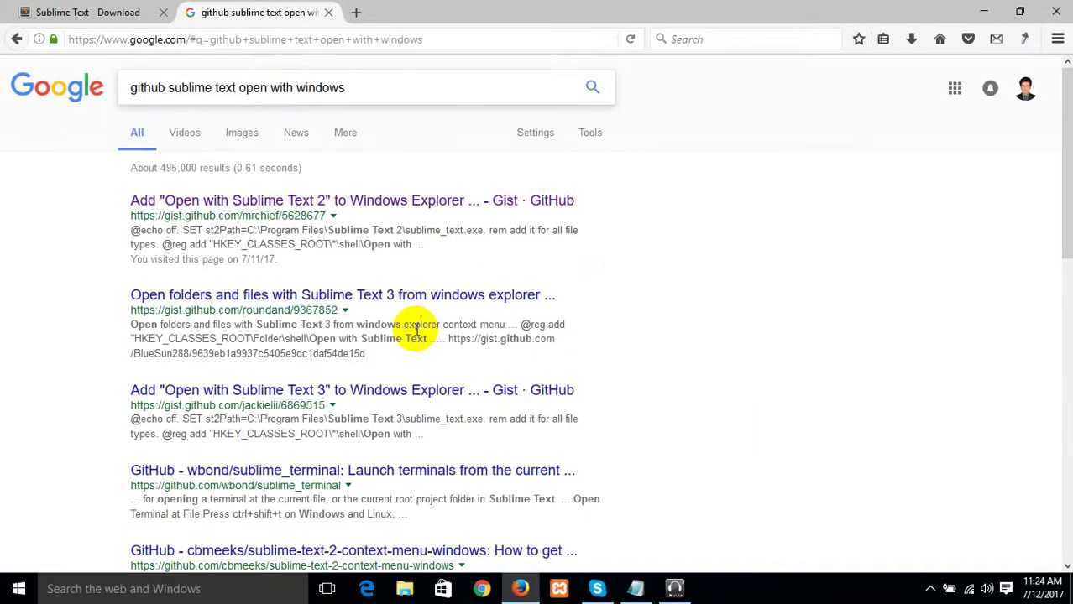
click(270, 203)
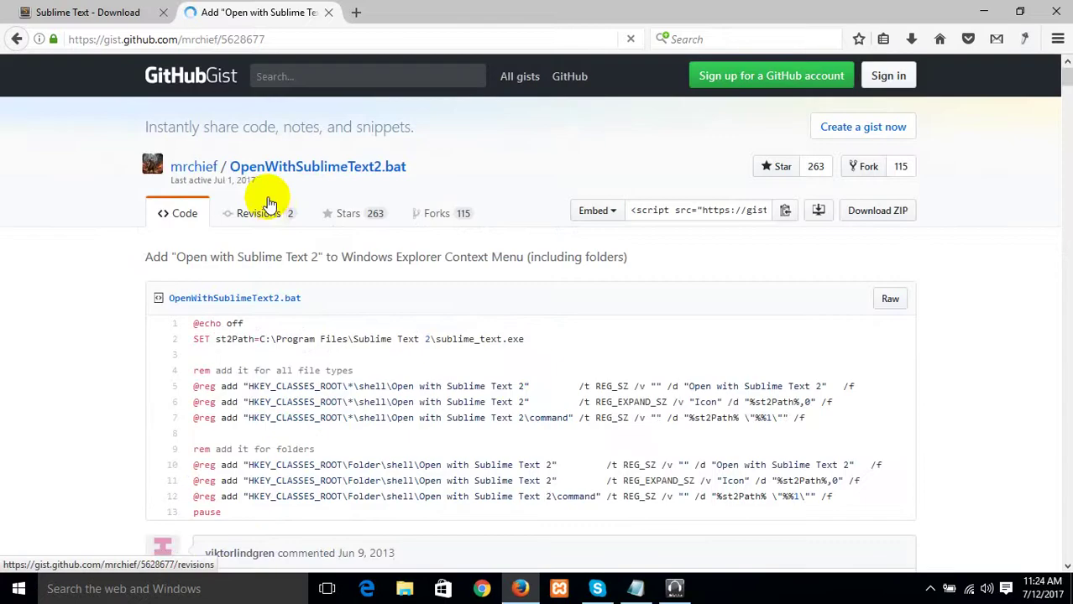
Select the entire raw OpenWithSublimeText2.bat script, return to the gist, and minimize Firefox.
scroll(268, 209, down, 2)
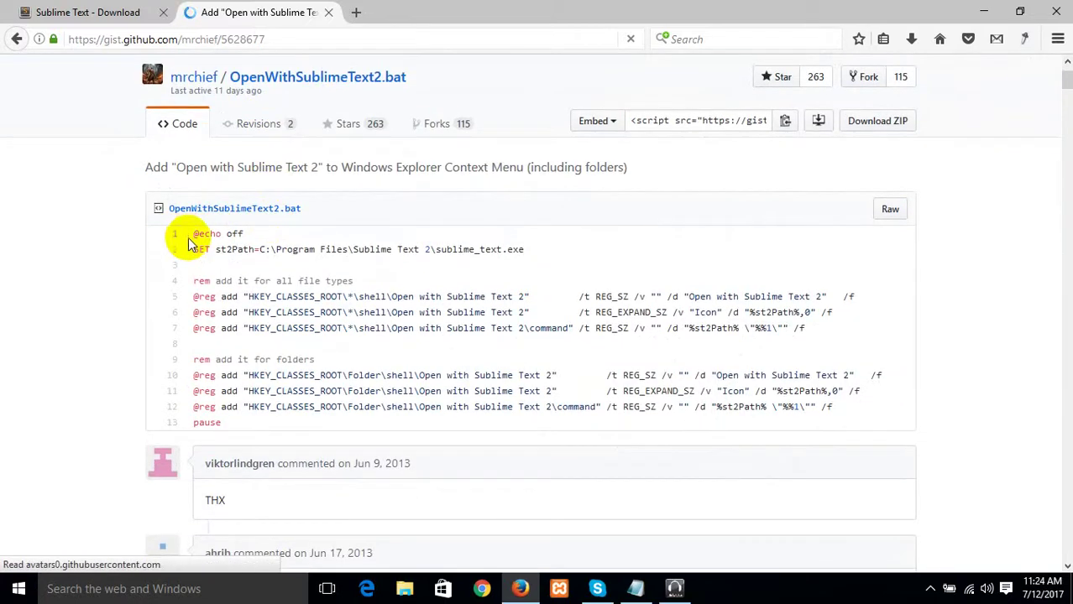
scroll(251, 311, down, 3)
scroll(256, 297, up, 3)
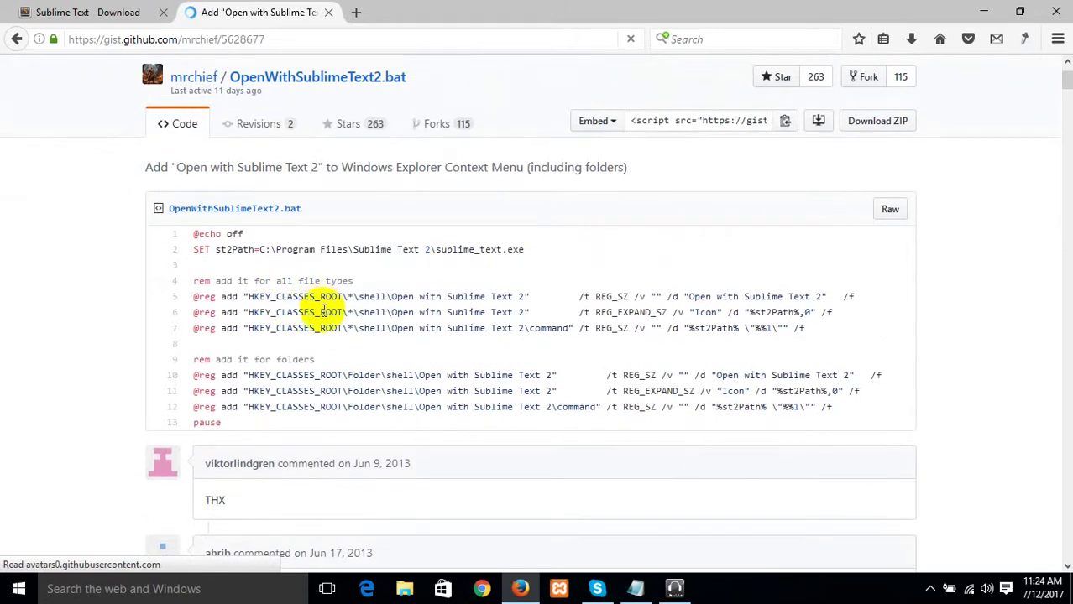
scroll(239, 340, down, 2)
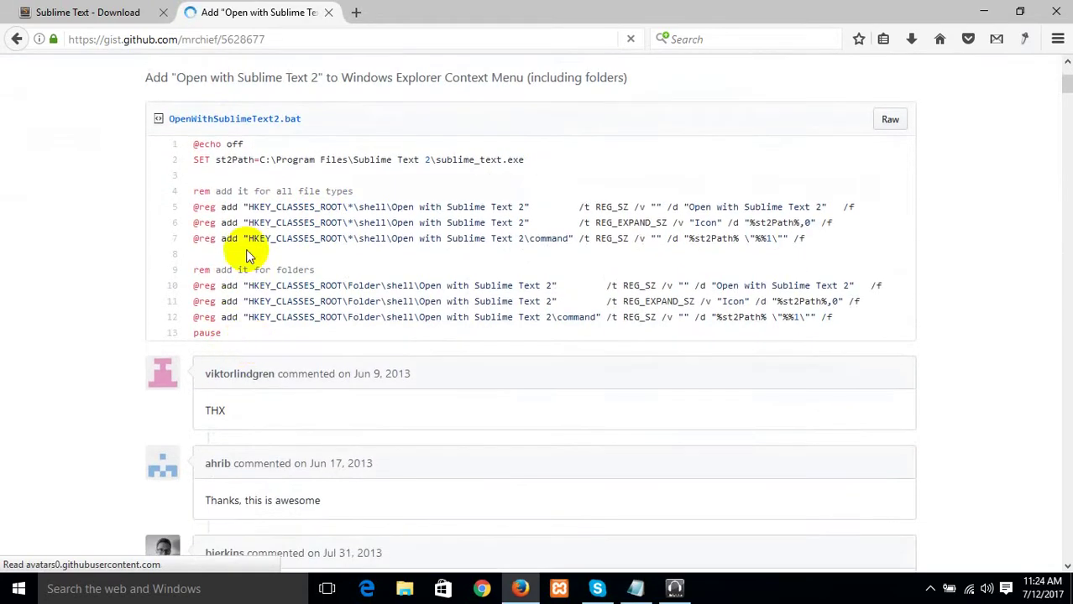
scroll(216, 204, up, 2)
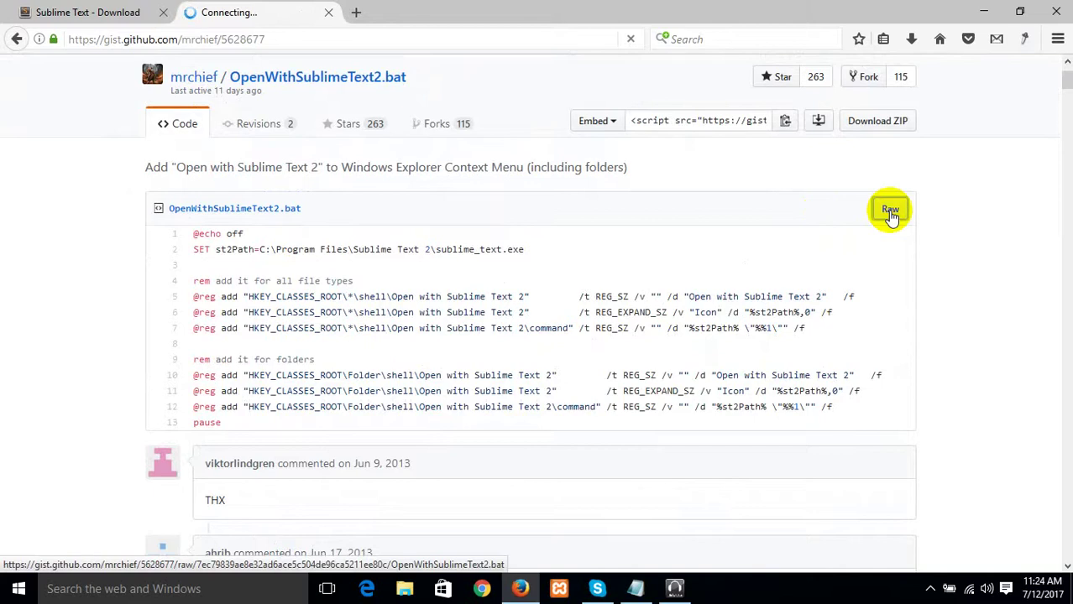
drag(114, 264, 11, 40)
key(ctrl+c)
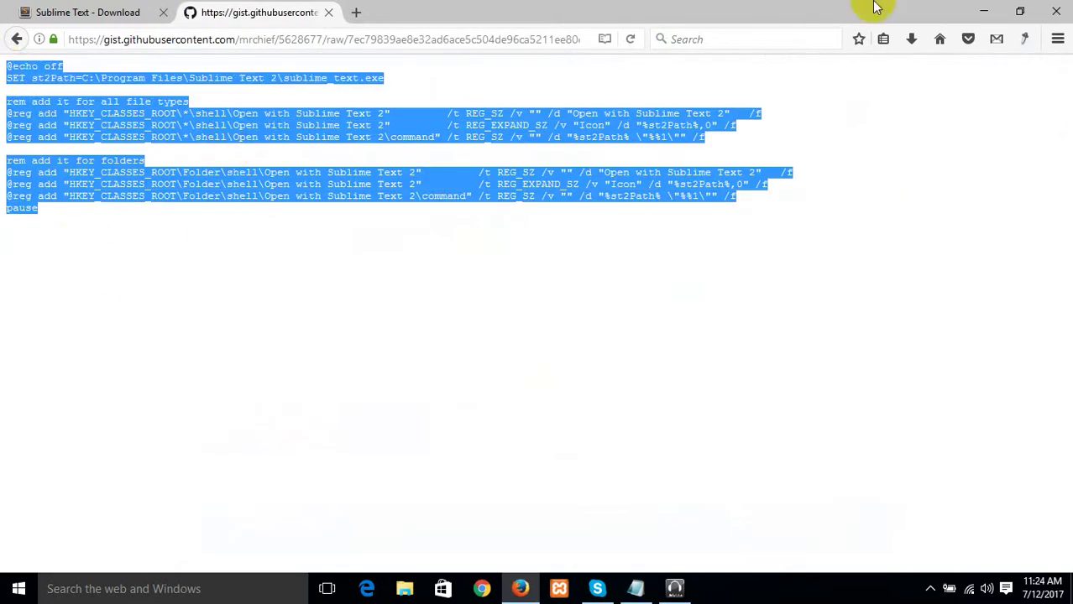
click(18, 40)
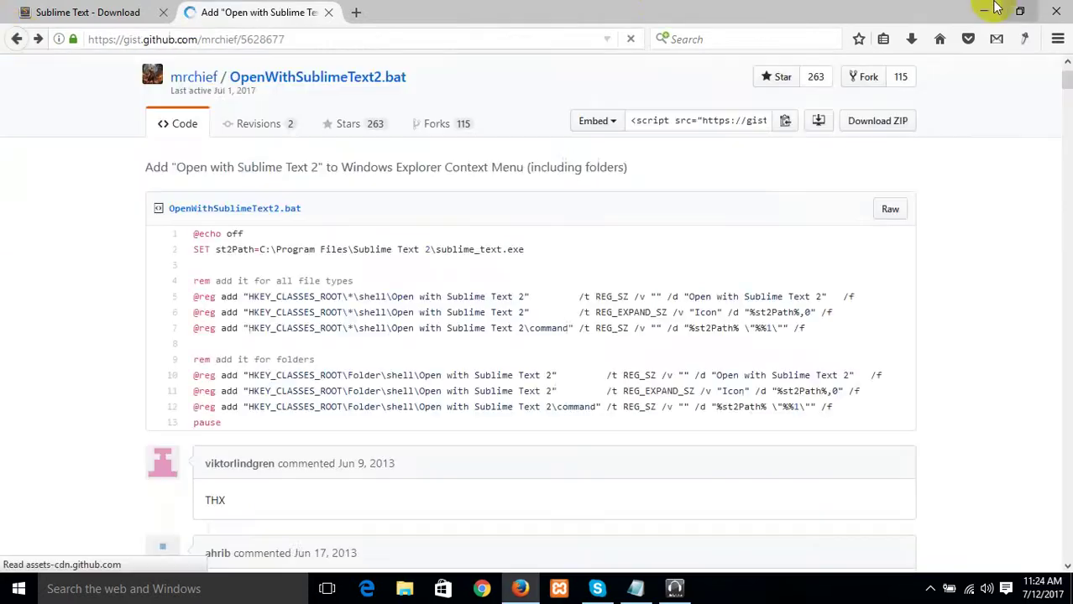
click(984, 12)
Create a new text document on the desktop and rename it, including extension, to a .bat file.
right_click(335, 366)
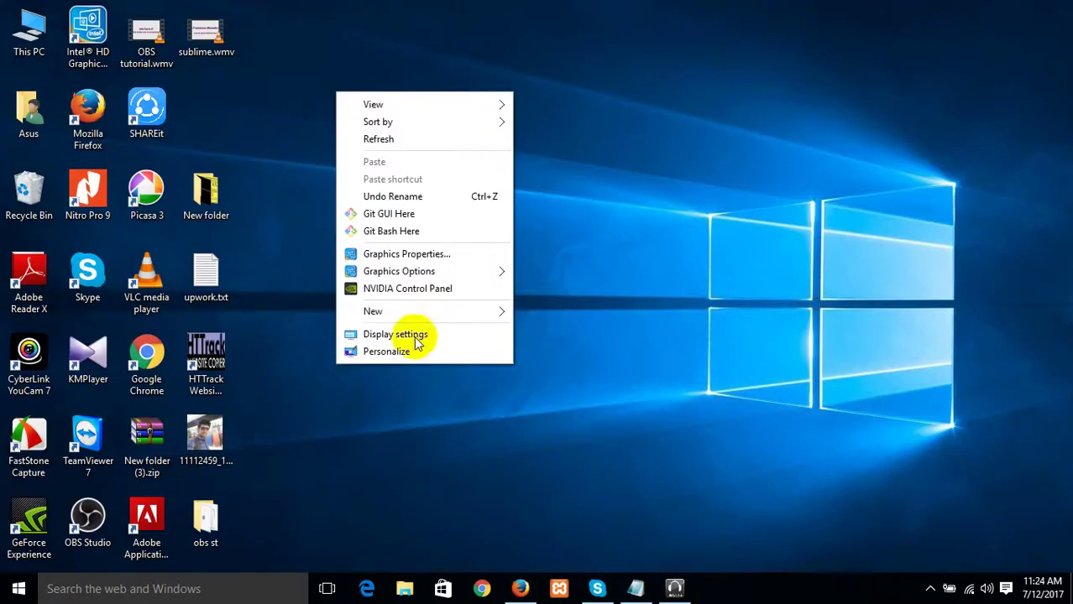
mouse_move(424, 312)
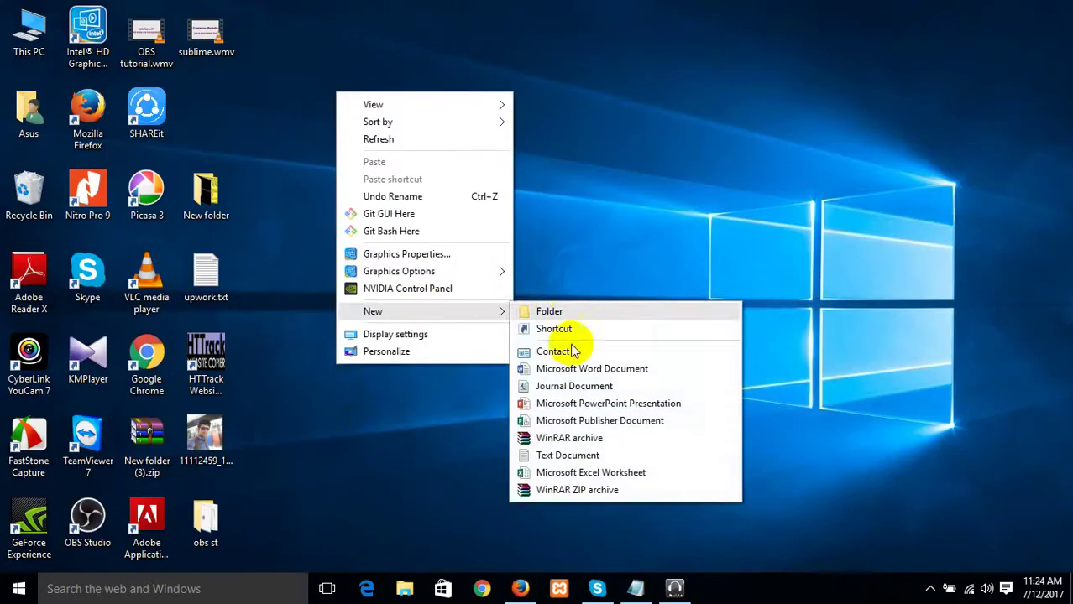
click(556, 456)
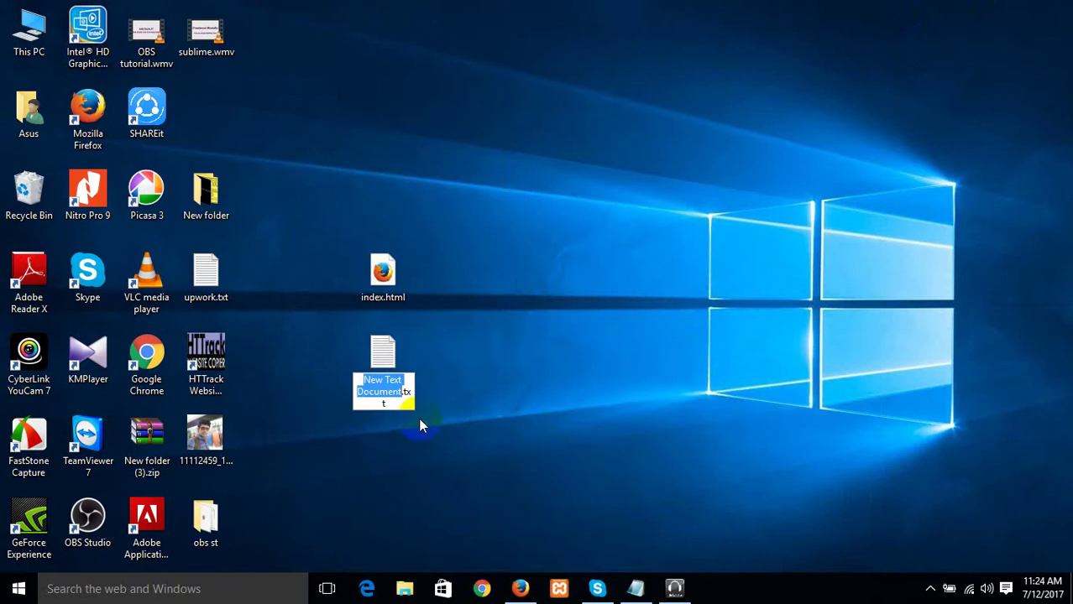
drag(388, 404, 332, 382)
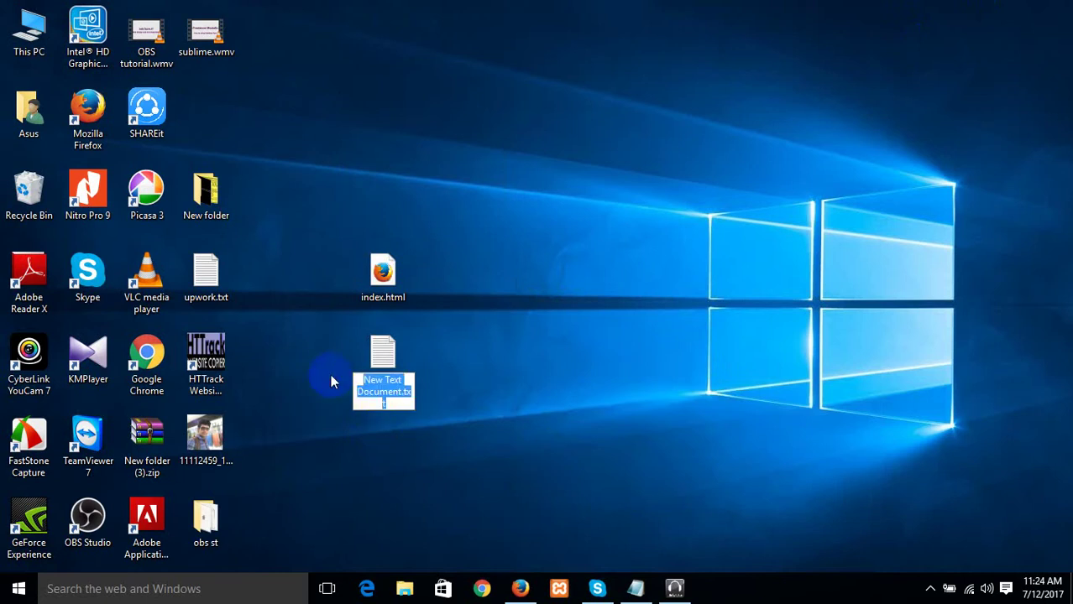
text(j)
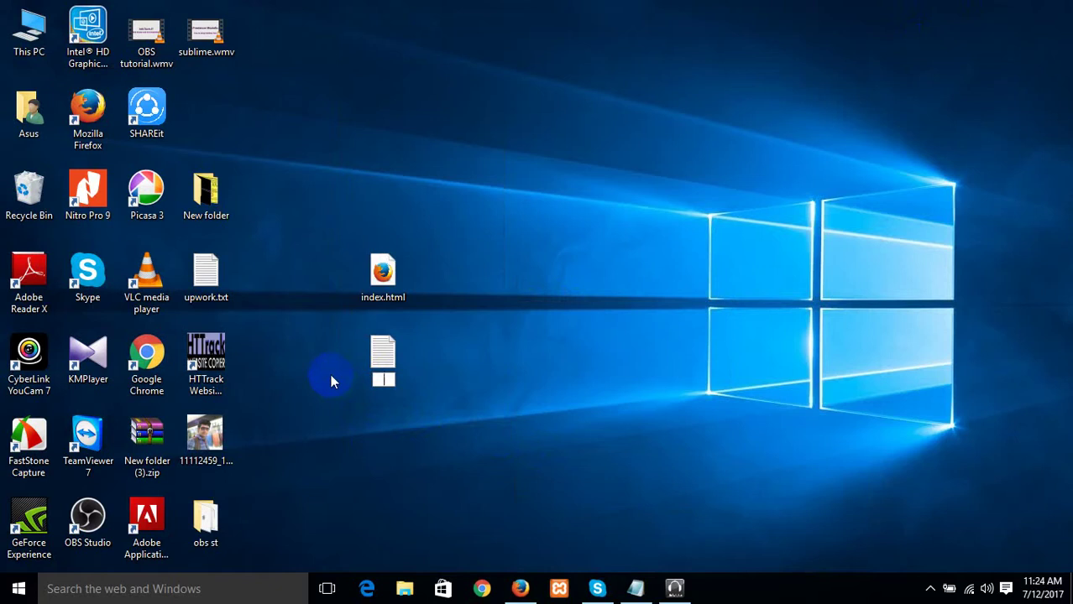
text(mostafizshagvv)
key(BackSpace)
key(BackSpace)
key(BackSpace)
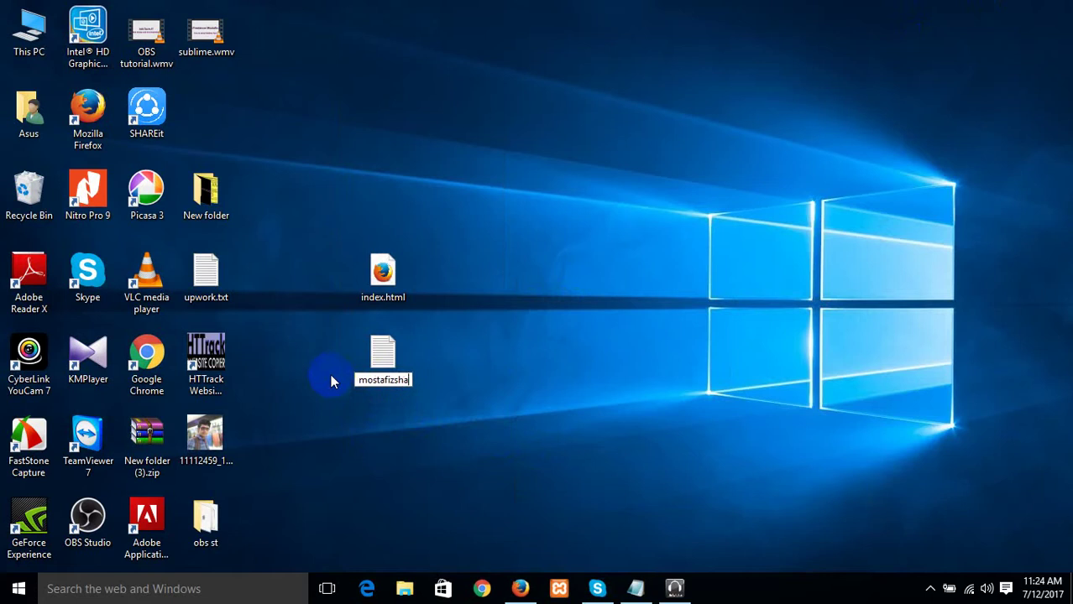
text(bbir.)
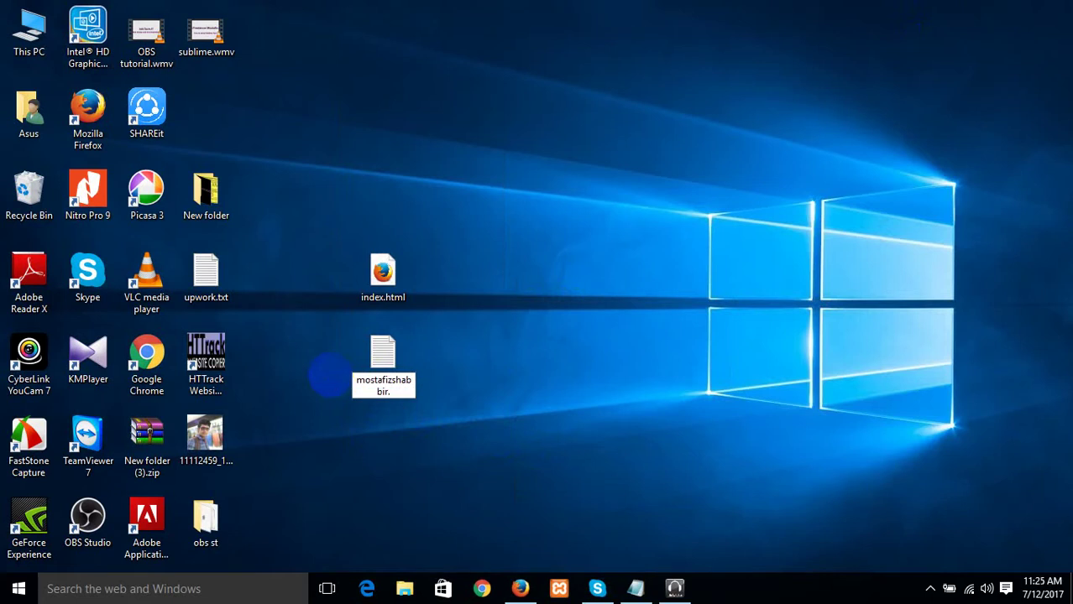
text(bat)
key(Return)
key(Return)
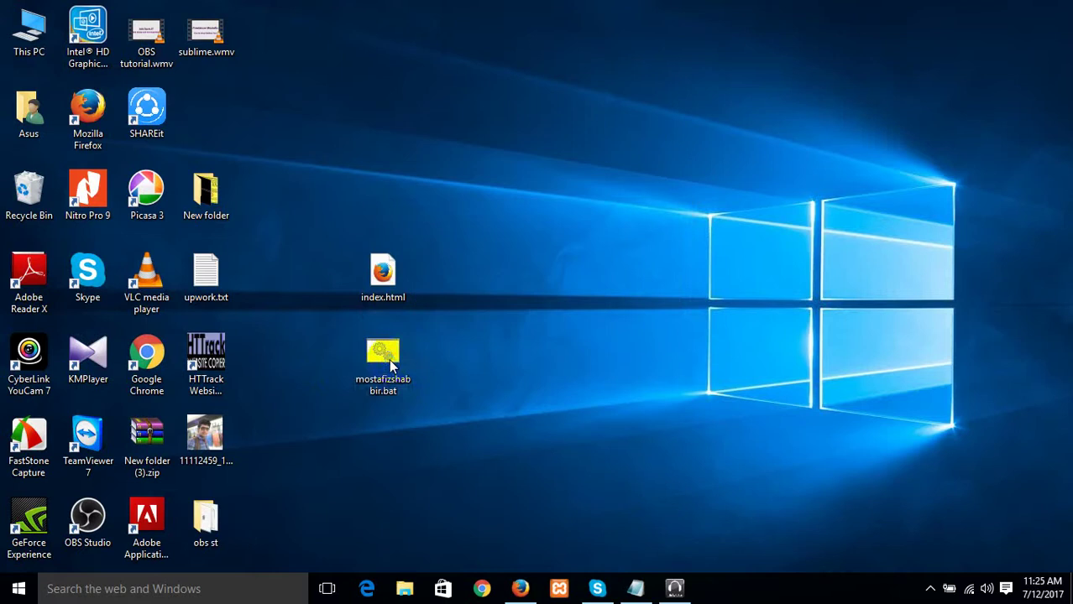
right_click(388, 359)
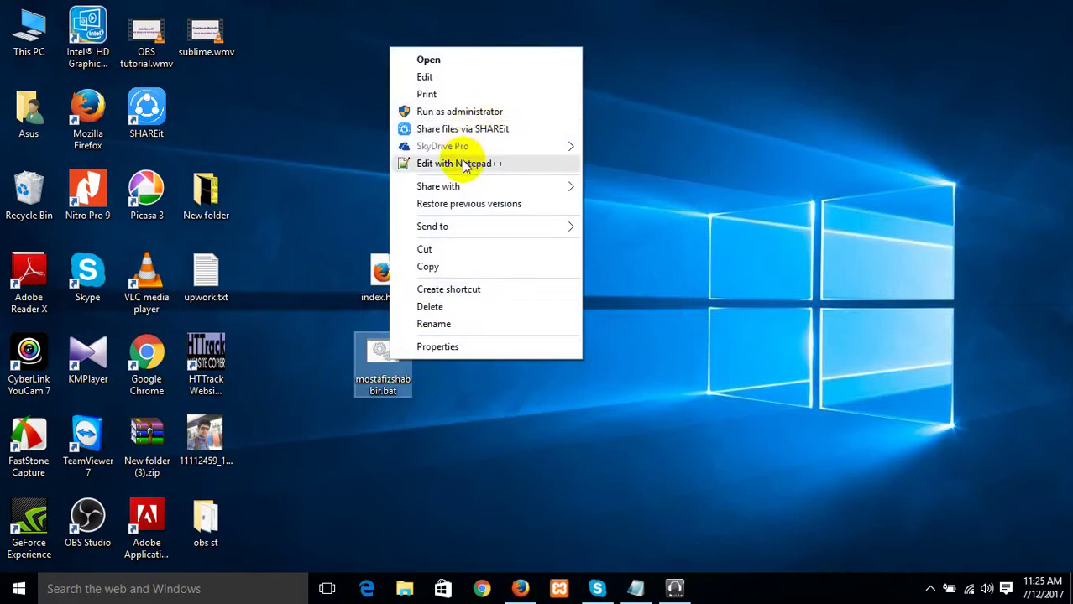
Paste the copied registry script into the batch file in Notepad++, save it, and close Notepad++.
click(466, 162)
key(ctrl+v)
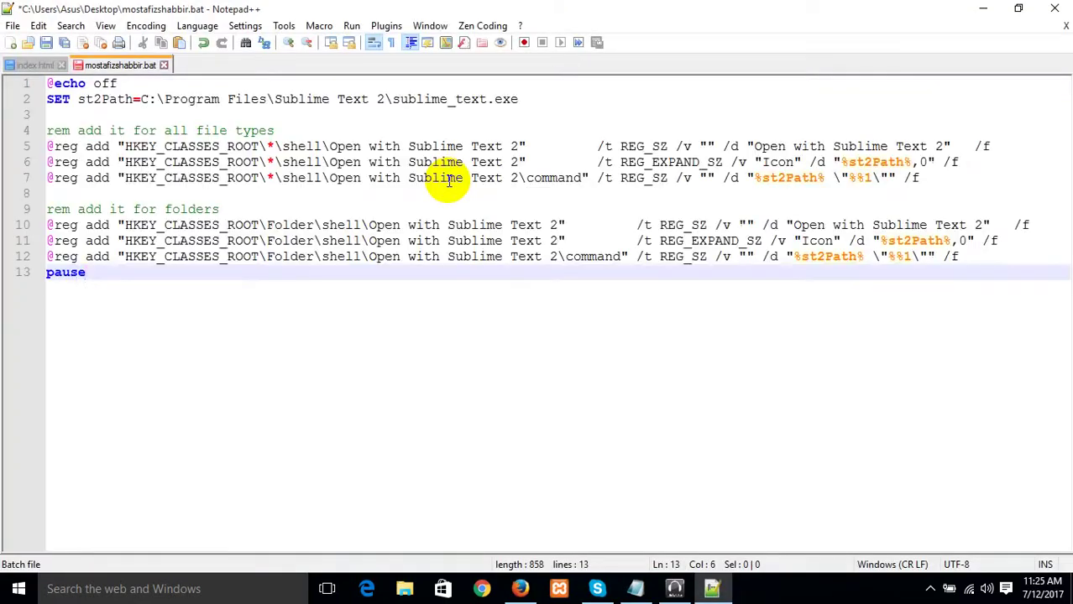
key(ctrl+s)
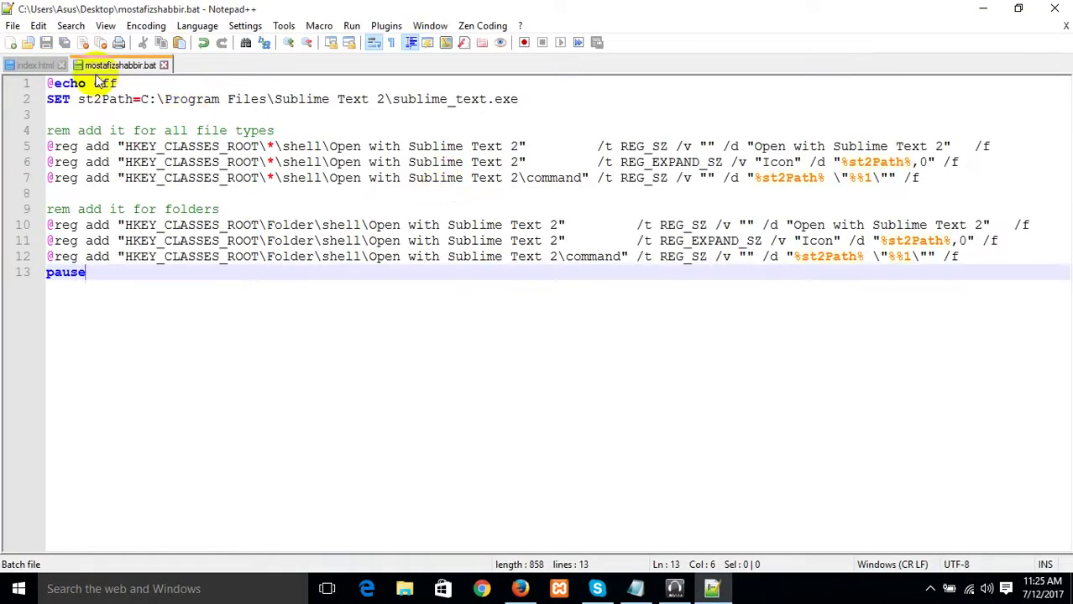
click(61, 67)
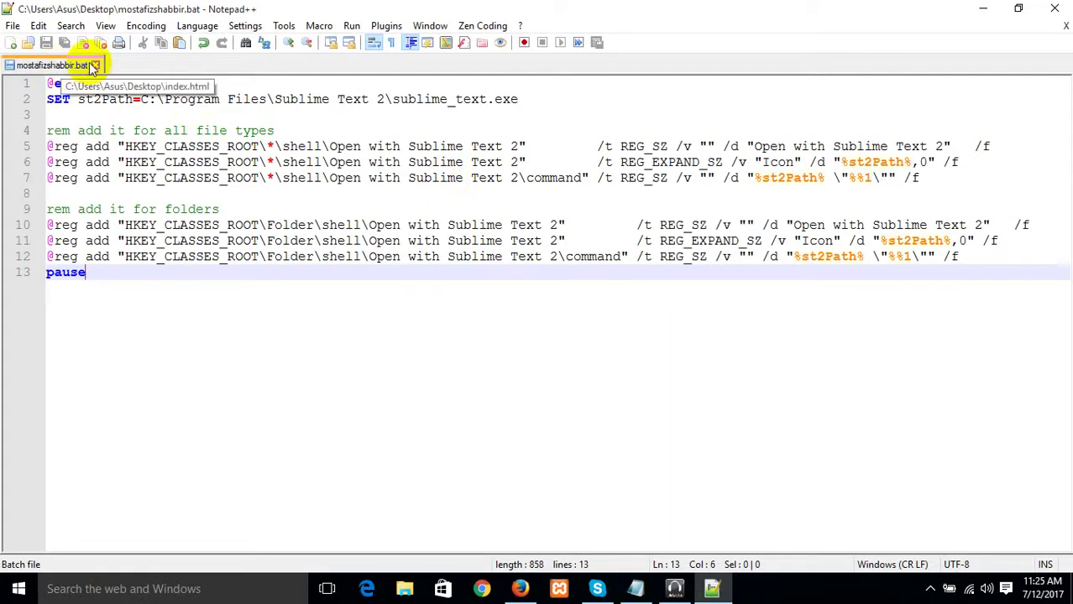
click(97, 68)
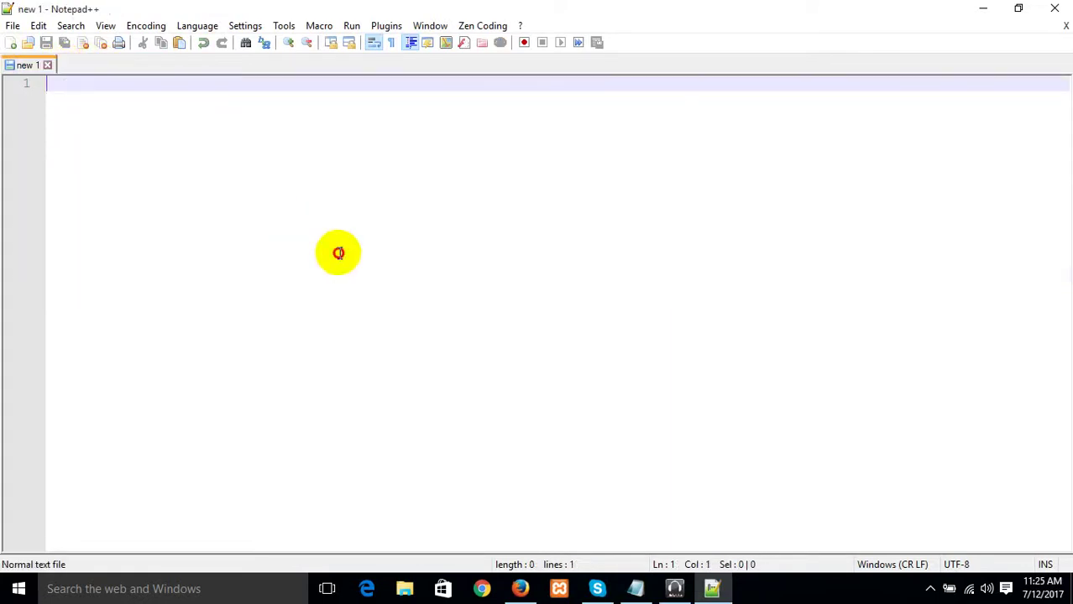
click(1051, 8)
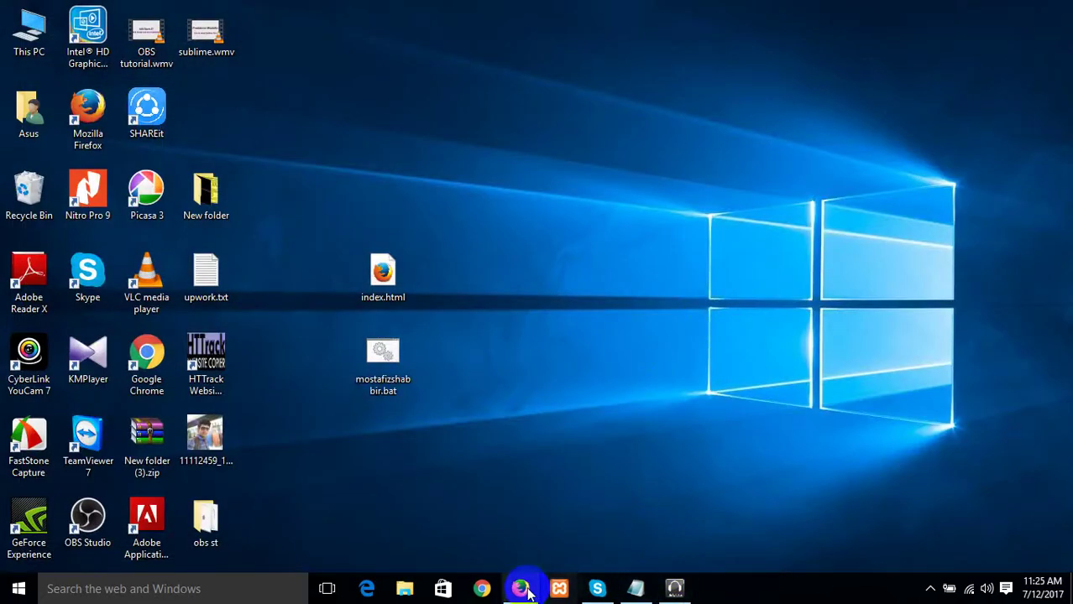
Run the batch file normally, see six 'Access is denied' errors, and close the console.
mouse_move(521, 587)
click(395, 365)
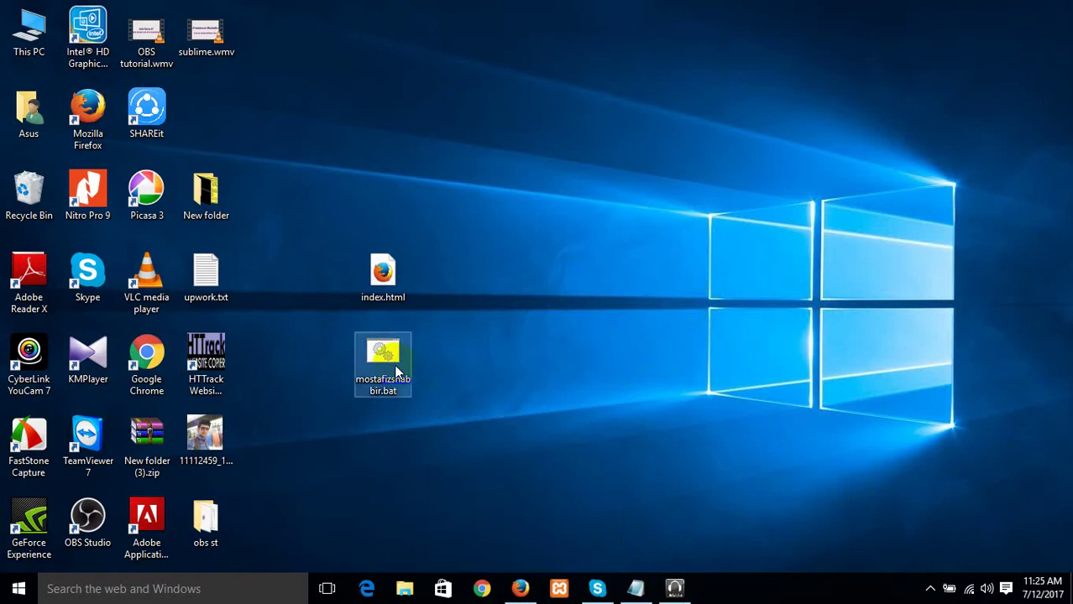
right_click(395, 367)
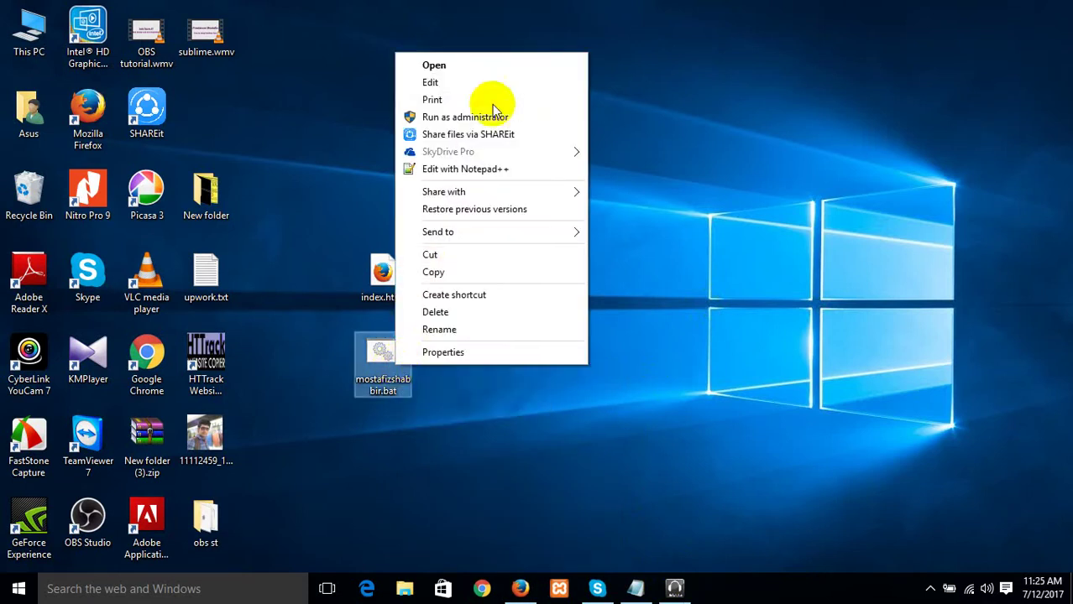
double_click(380, 365)
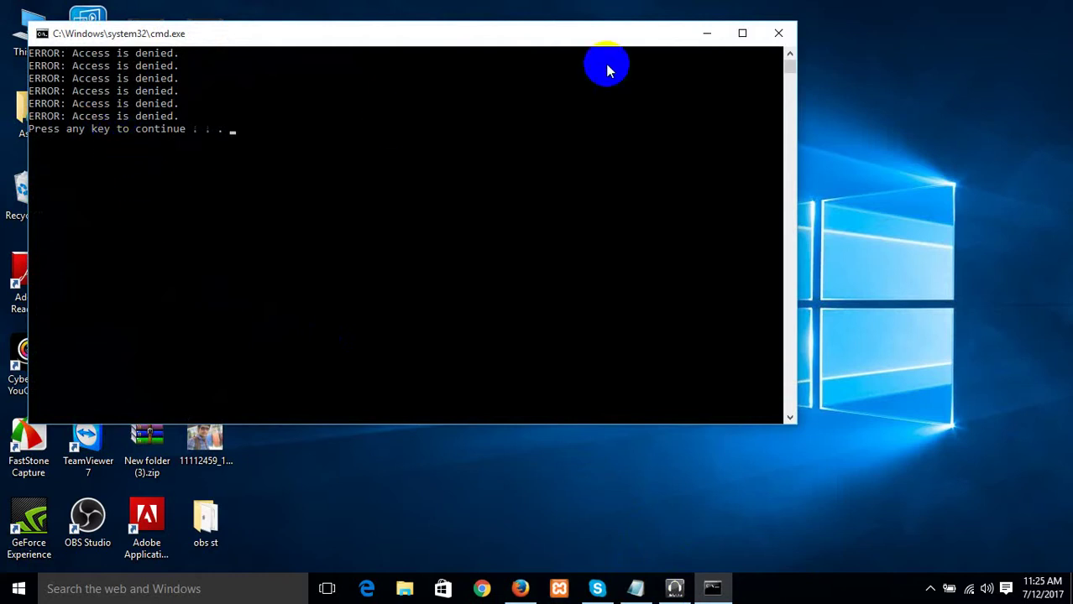
click(772, 33)
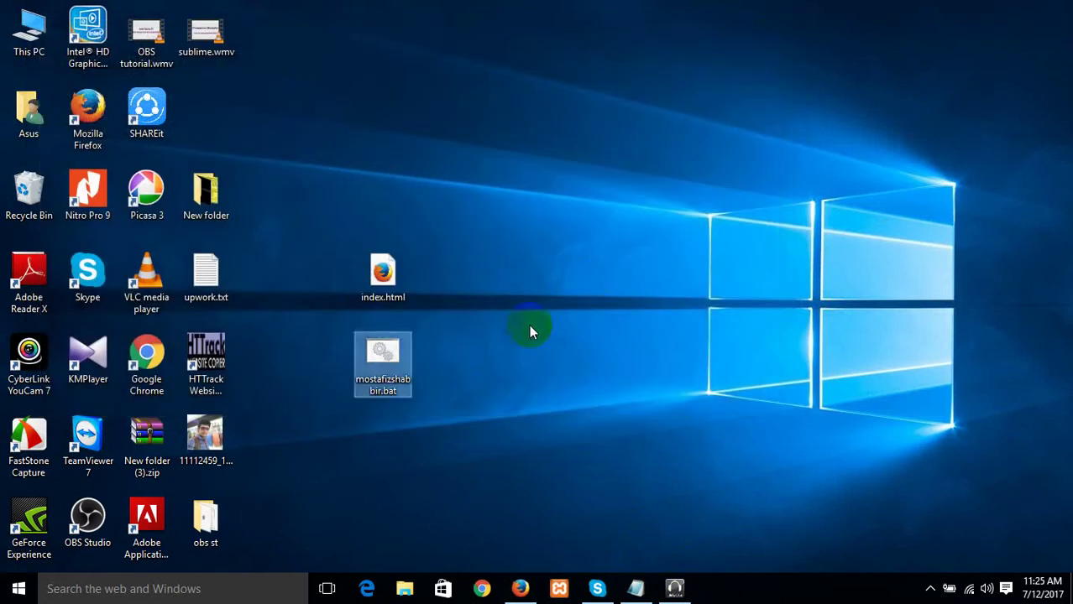
Run the batch file as administrator, approve the permission prompt, and close the finished console.
right_click(384, 361)
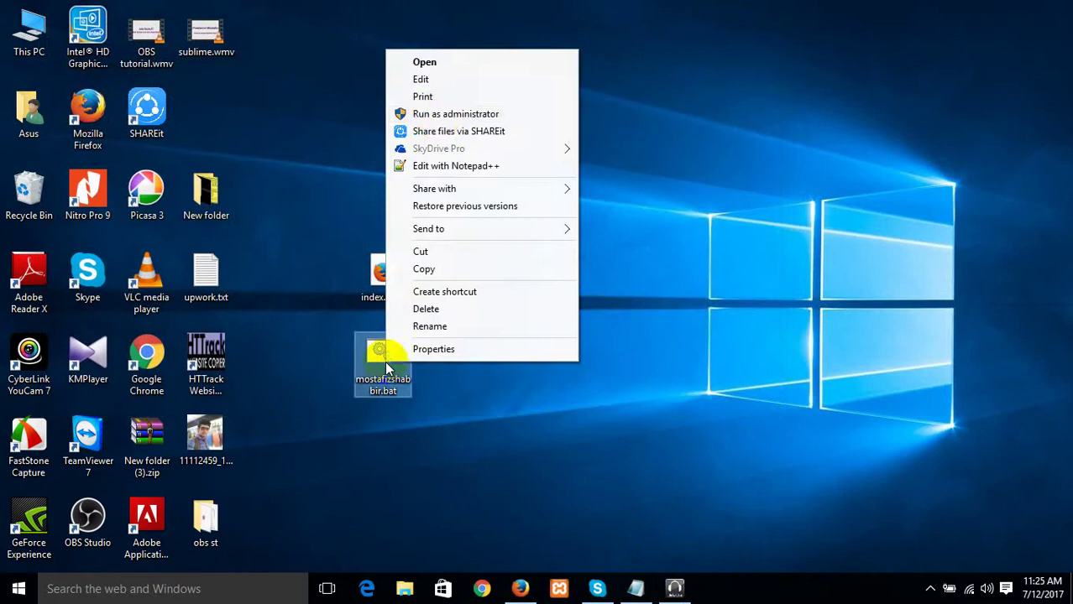
click(431, 116)
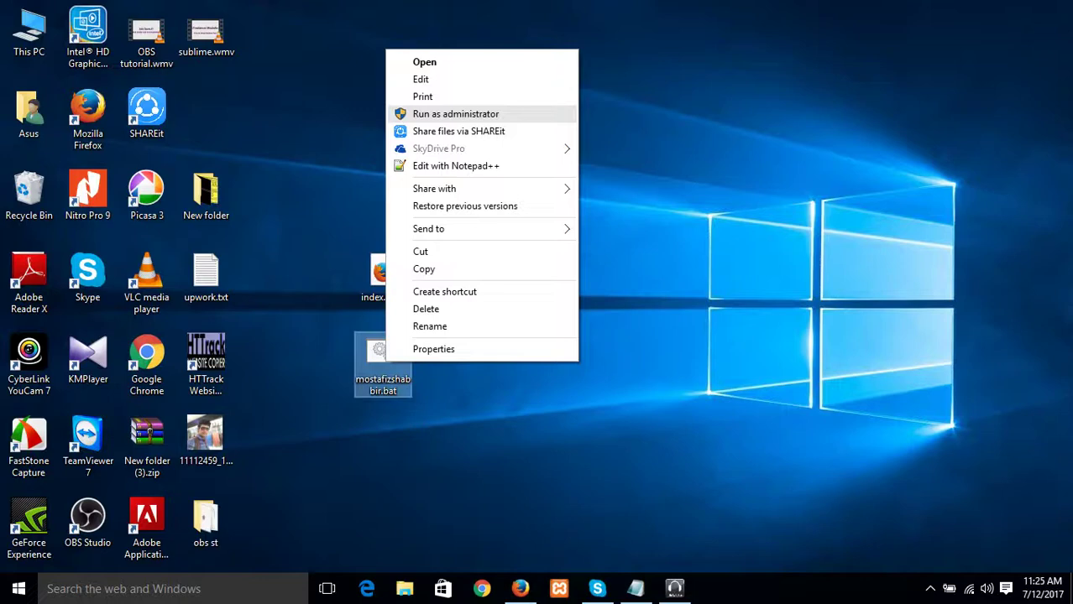
click(592, 319)
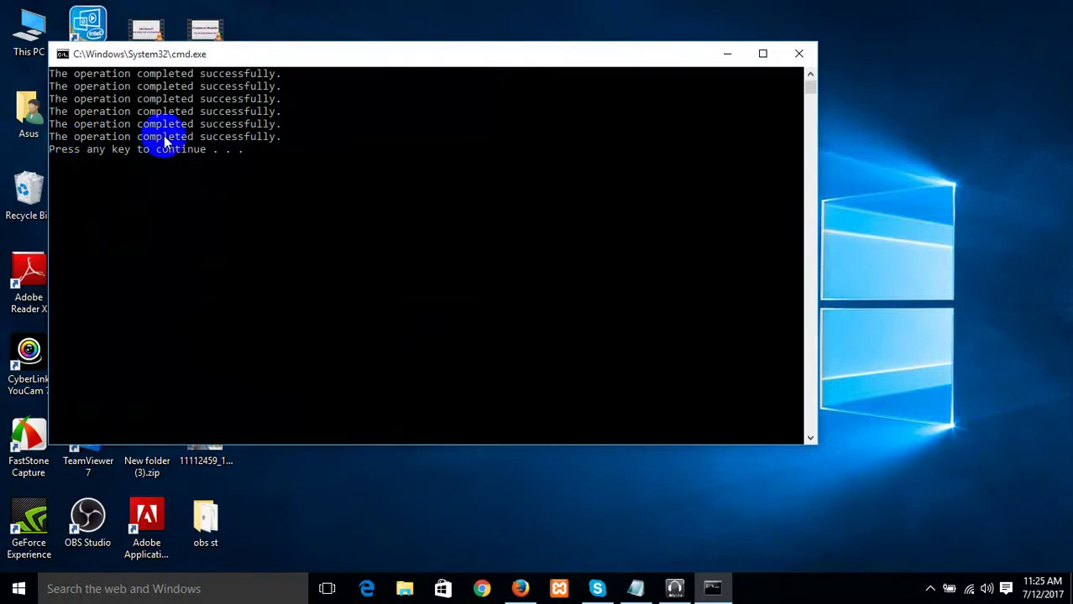
click(798, 52)
Check that index.html and the batch file now offer 'Open with Sublime Text 2' when right-clicked.
right_click(382, 270)
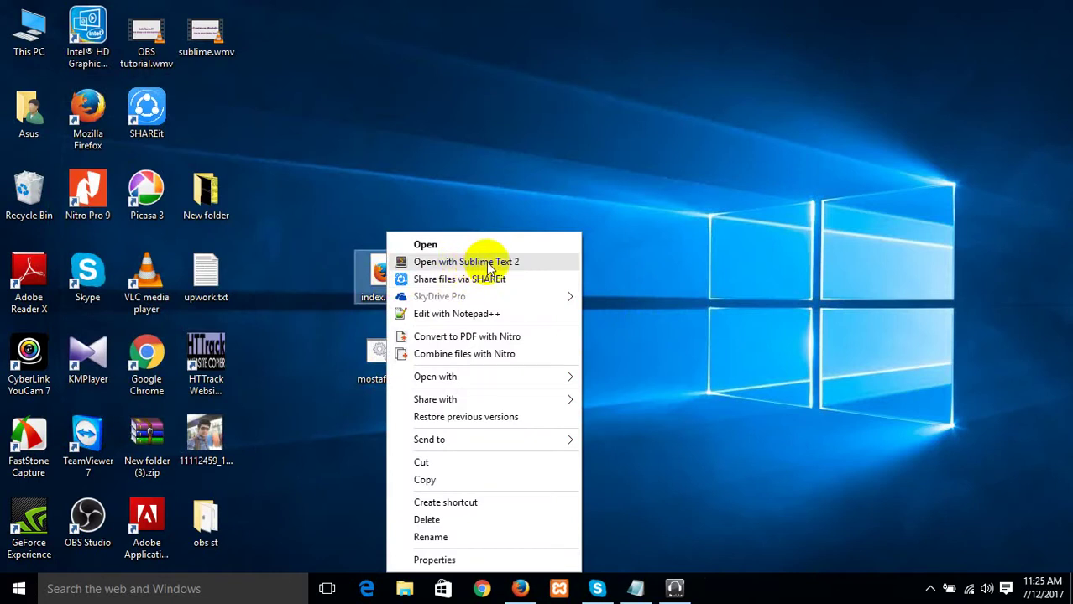
click(601, 256)
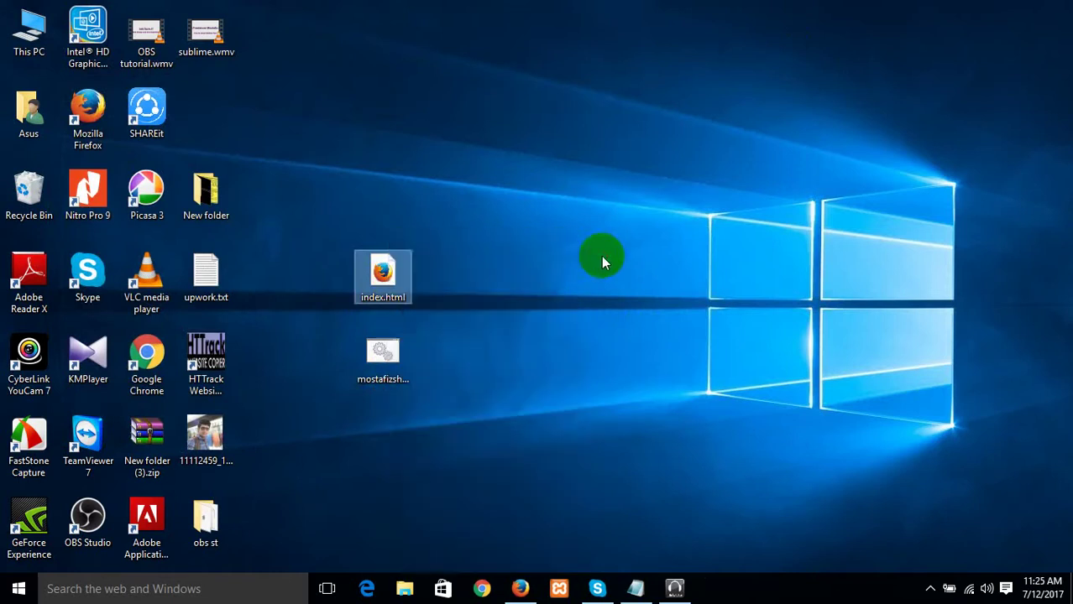
click(392, 370)
right_click(392, 370)
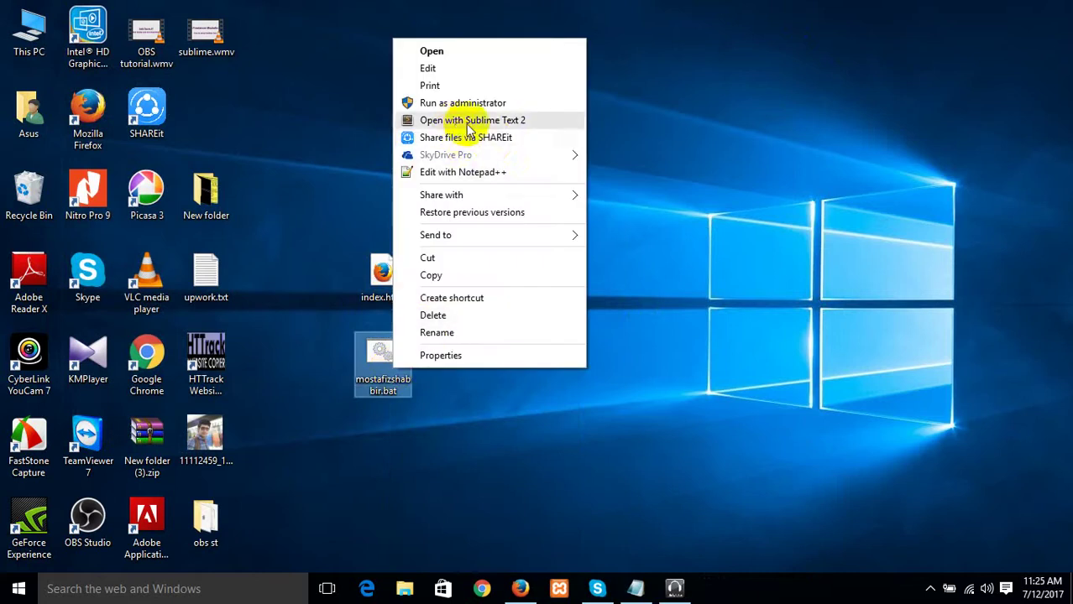
click(645, 266)
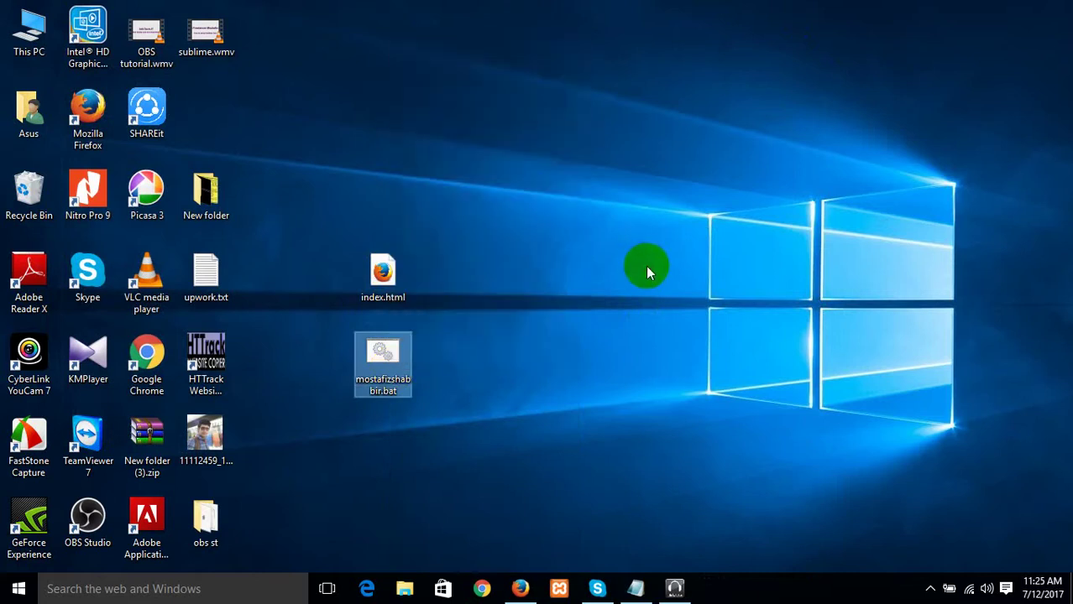
right_click(391, 372)
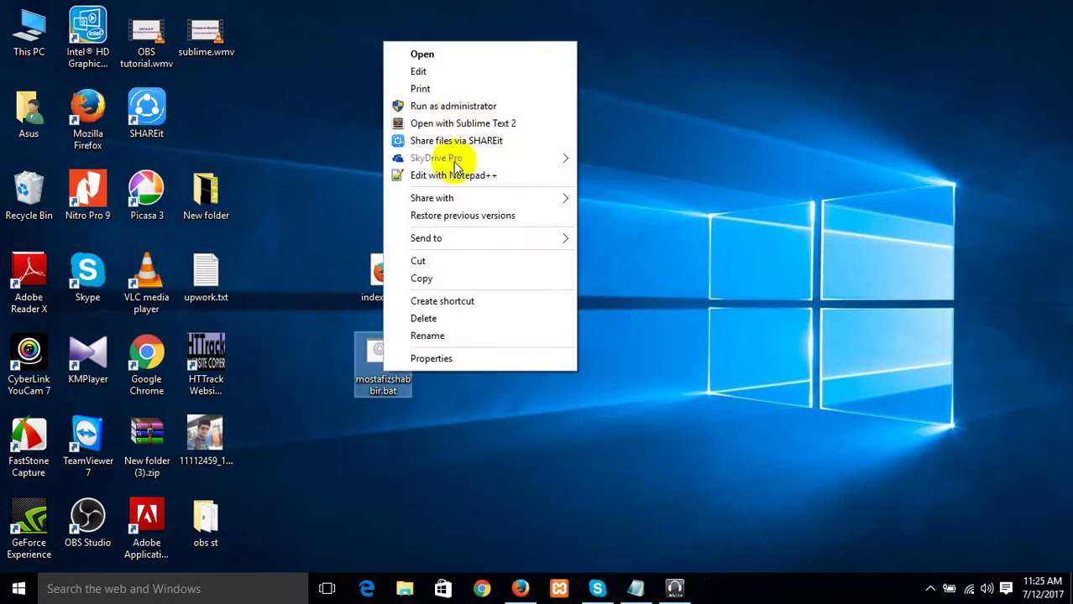
Note the Program Files path in the batch file, then browse to C:\Program Files\Sublime Text 2.
click(431, 175)
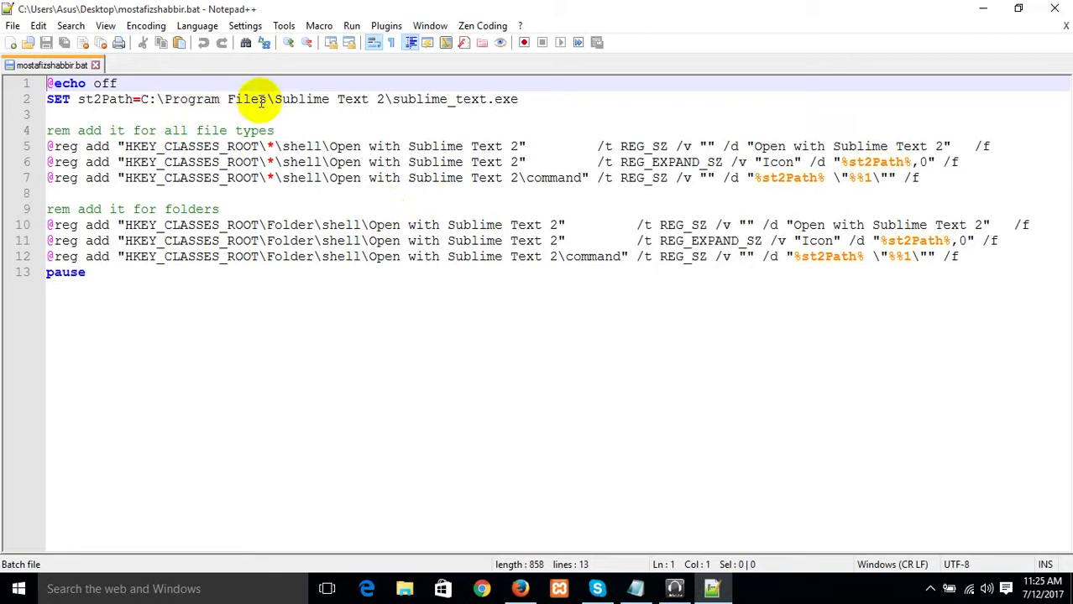
drag(266, 99, 158, 99)
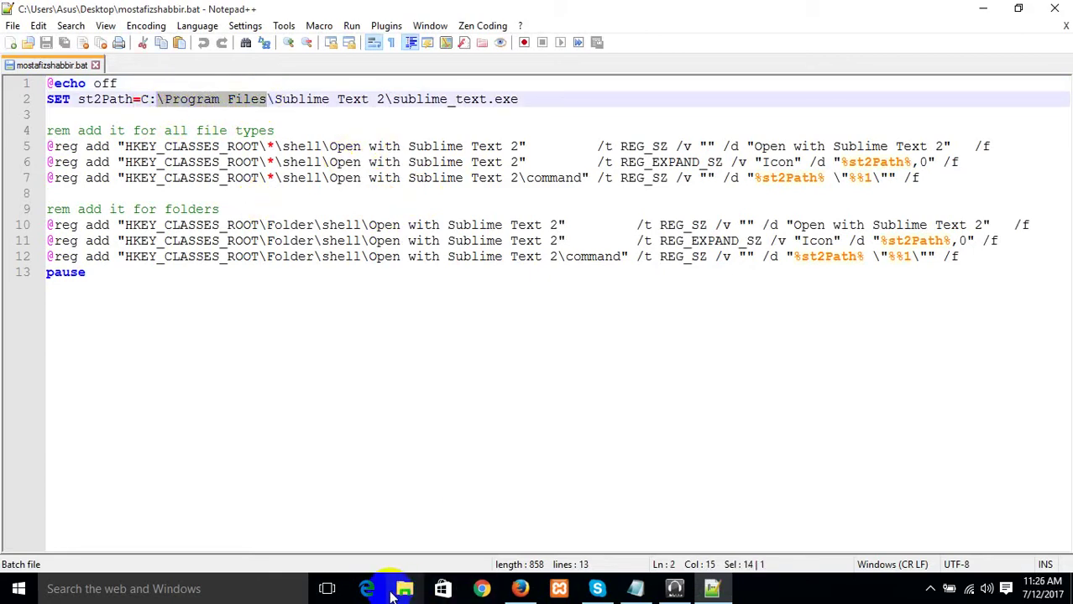
click(987, 8)
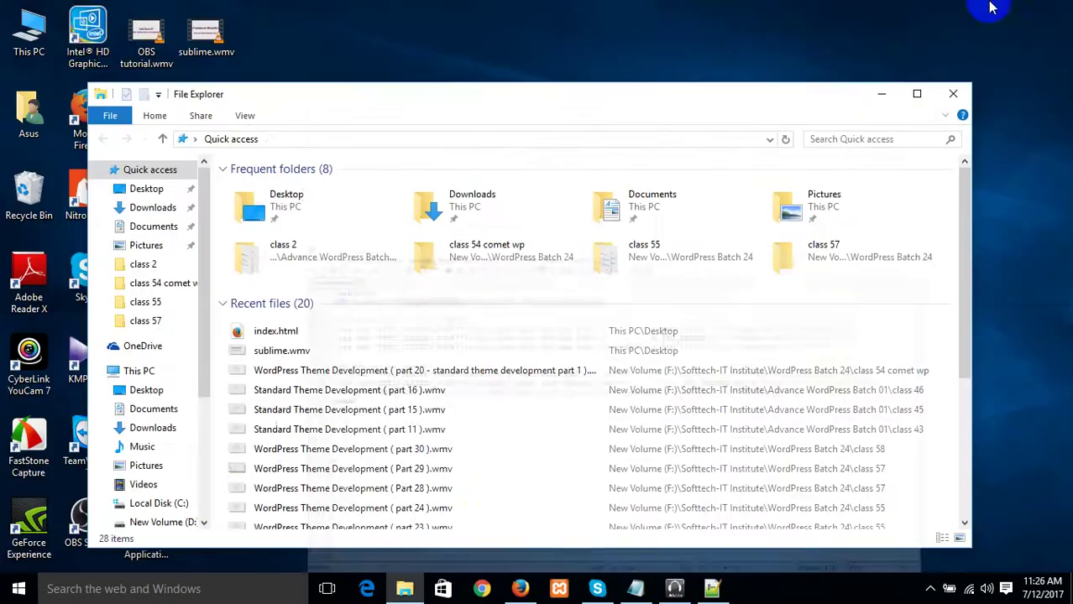
double_click(48, 40)
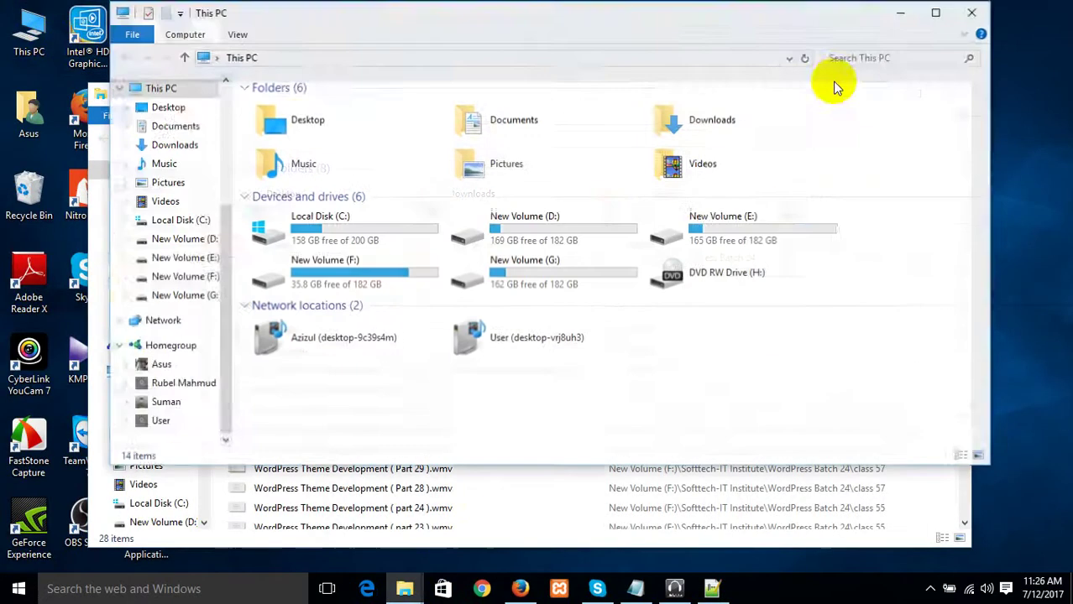
click(938, 15)
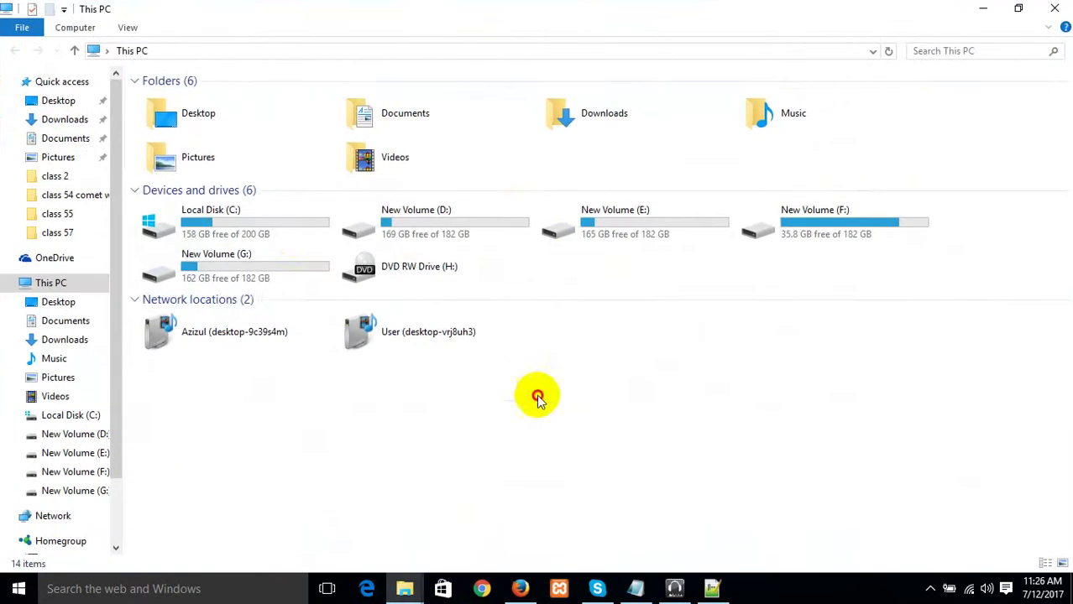
double_click(292, 231)
double_click(203, 182)
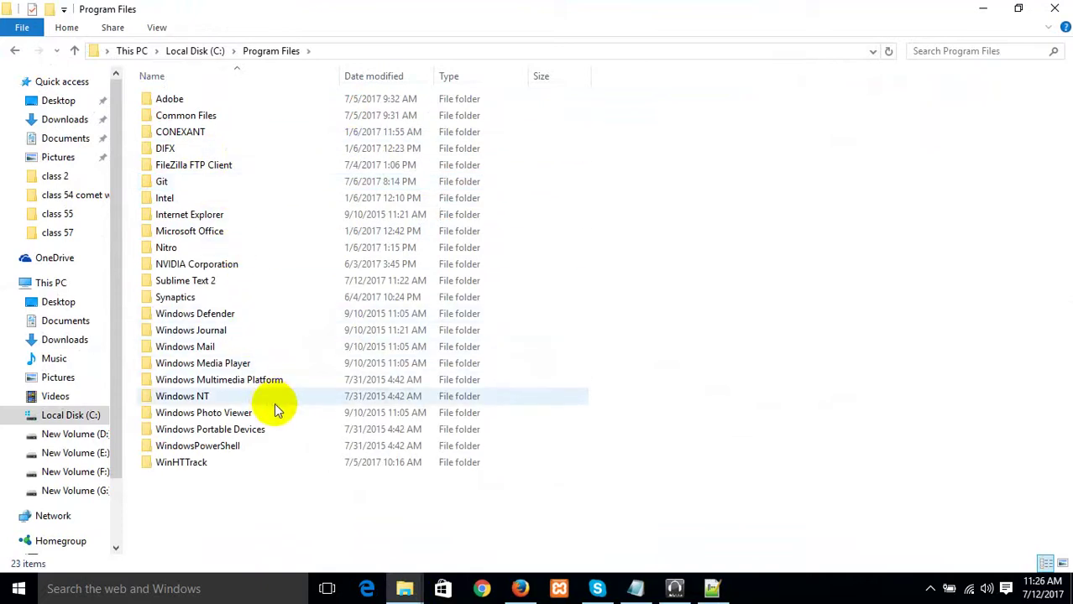
double_click(207, 282)
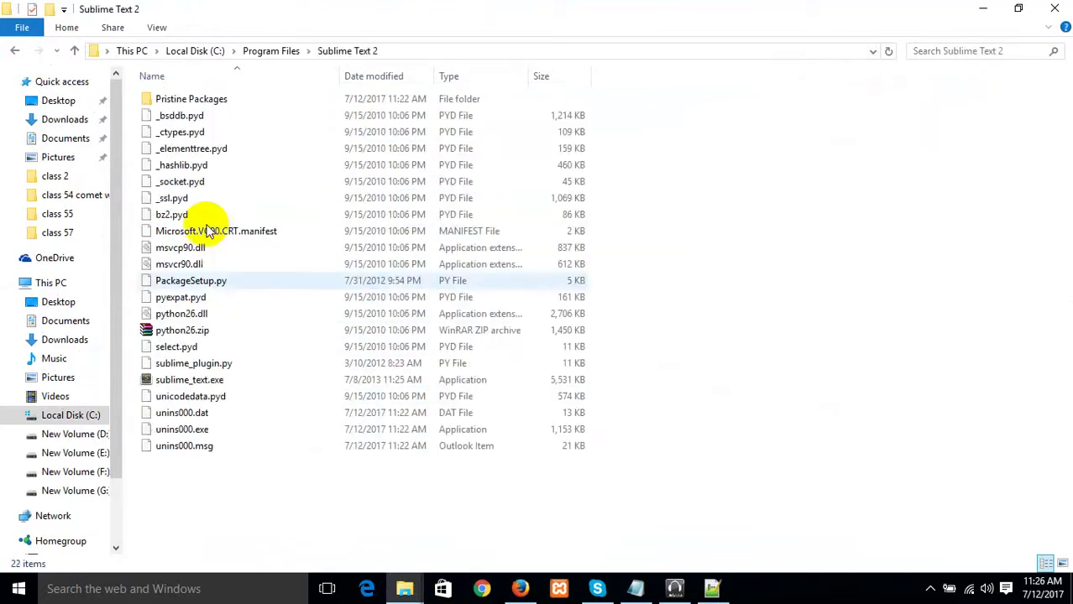
Go back to Local Disk (C:), check Program Files (x86), and close File Explorer.
click(14, 50)
click(14, 50)
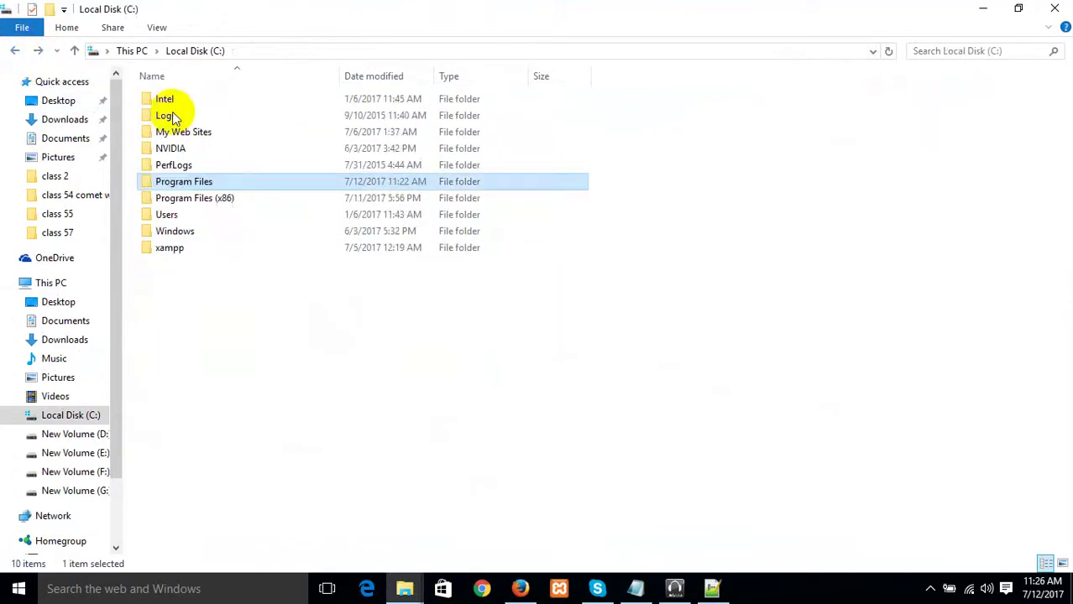
double_click(224, 202)
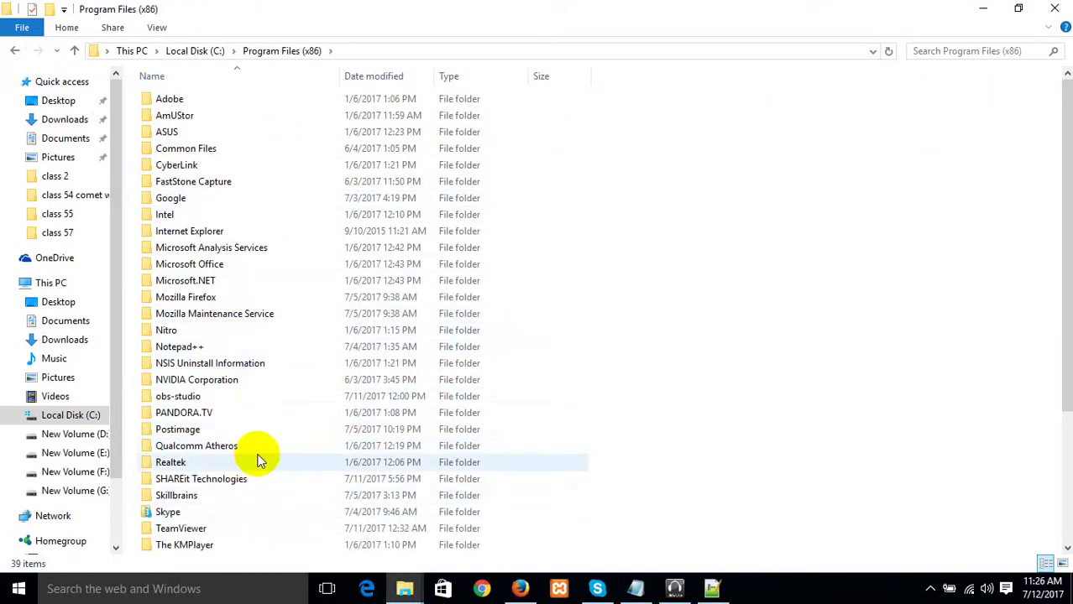
click(1055, 8)
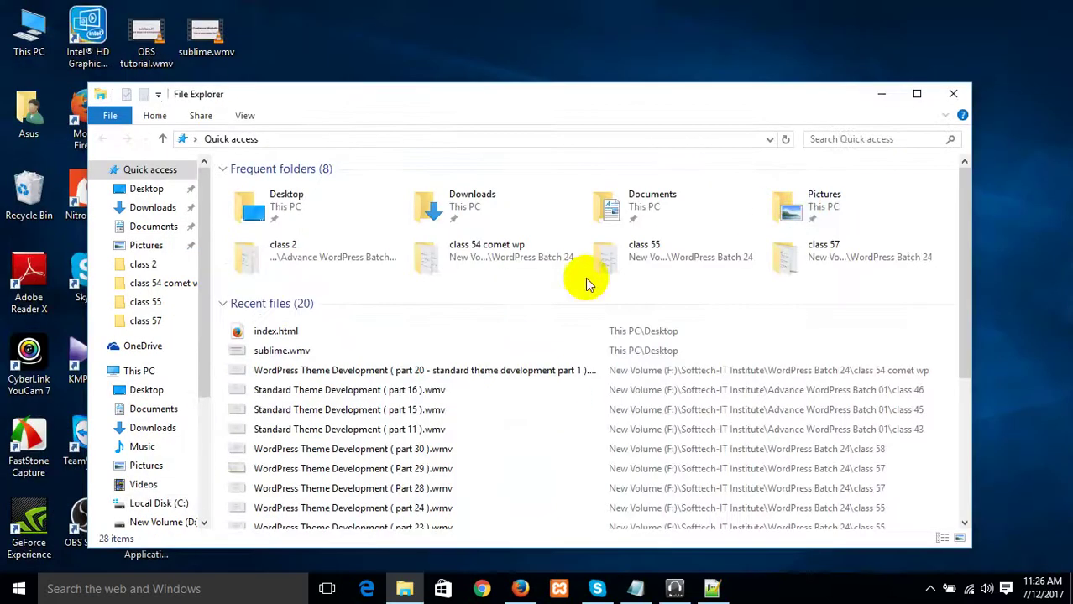
click(953, 94)
Open index.html through its new 'Open with Sublime Text 2' entry, maximize the editor, then close it.
right_click(386, 277)
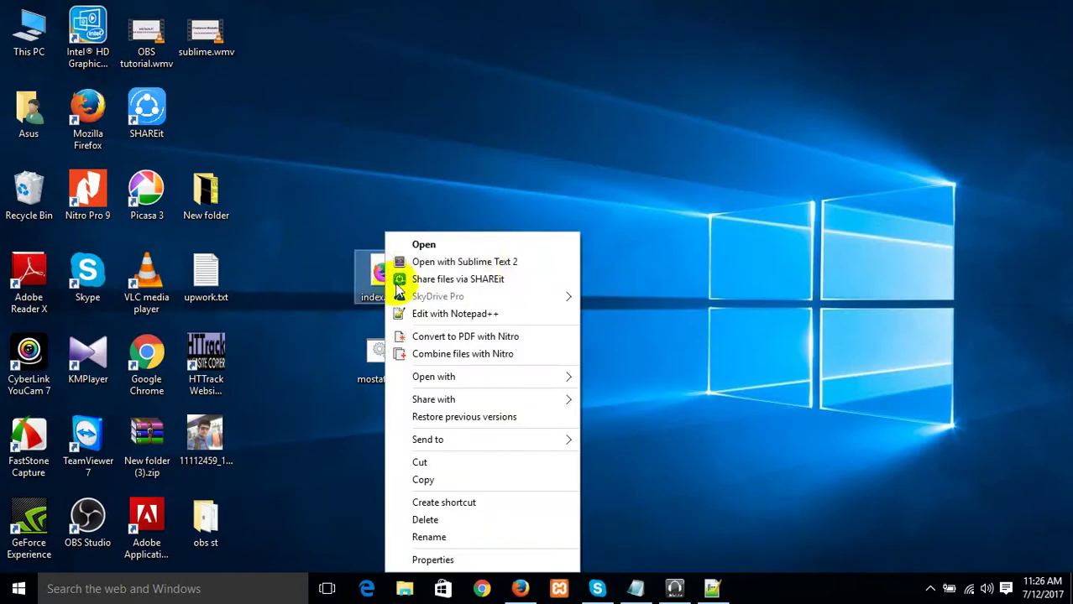
click(505, 263)
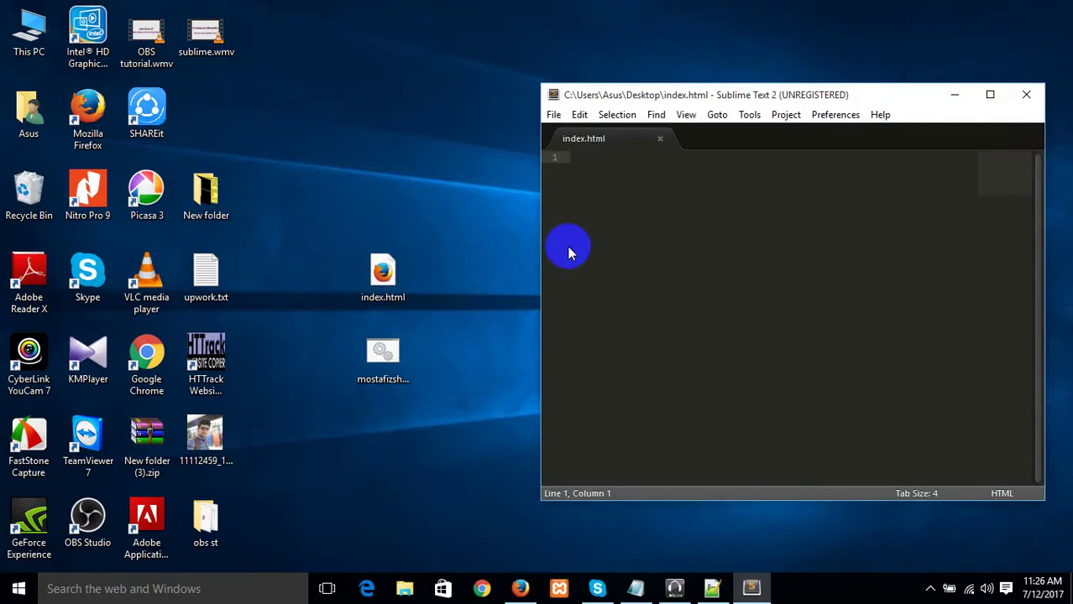
click(990, 95)
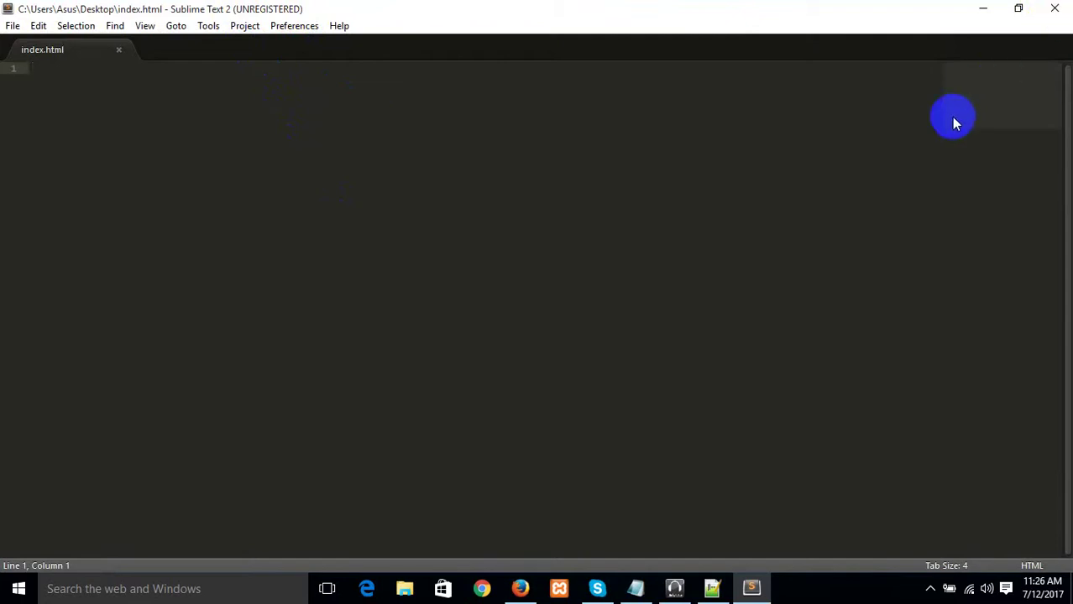
click(1054, 7)
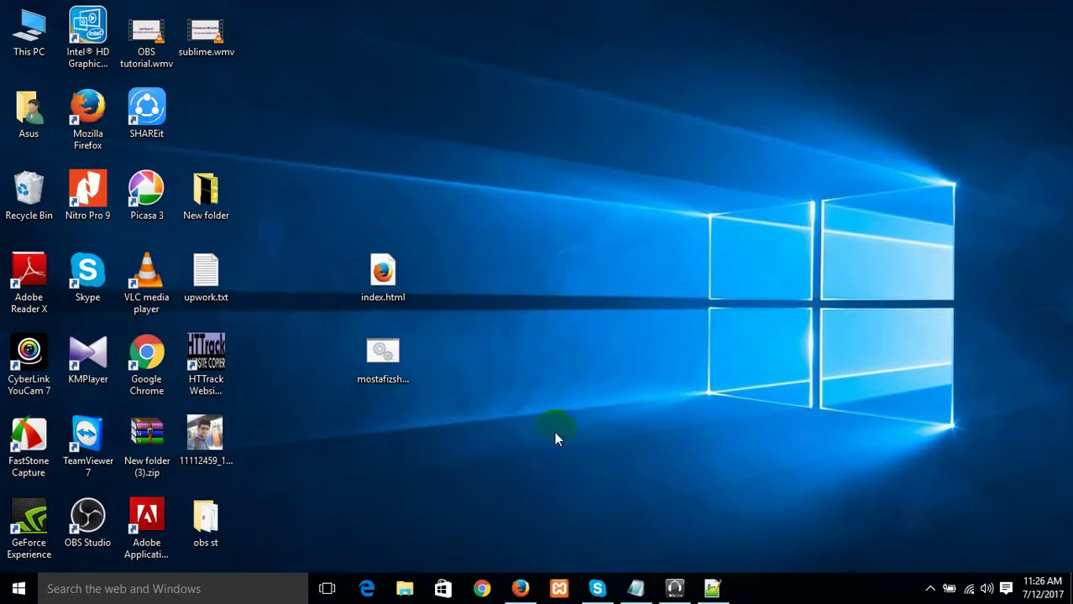
Close Notepad++ and the batch file, dismiss SmartAudio, and minimize Firefox to the desktop.
click(522, 588)
scroll(438, 256, up, 3)
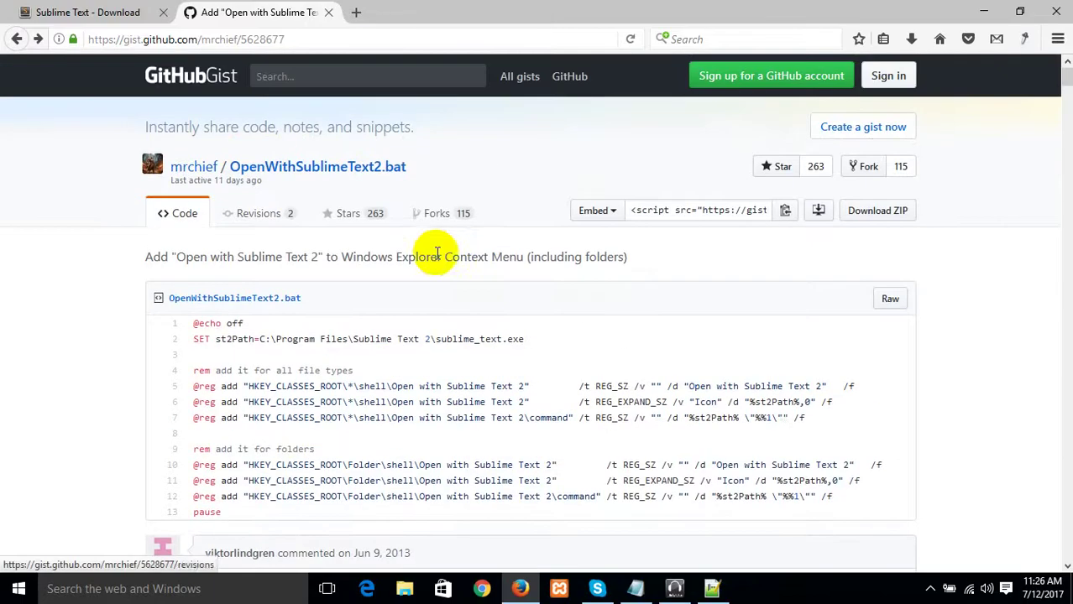
click(675, 589)
click(712, 589)
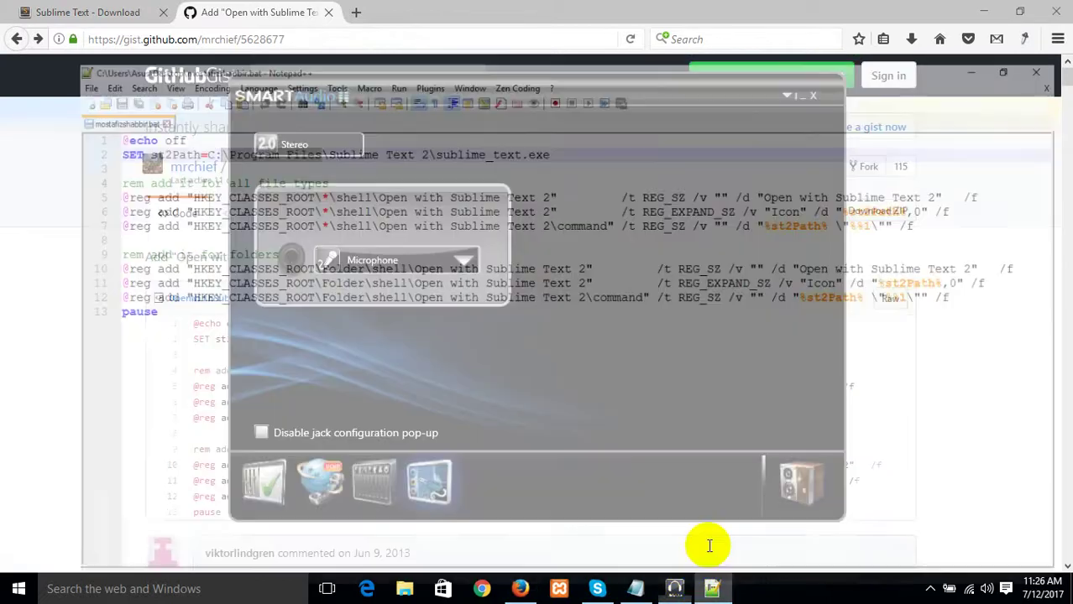
click(1054, 8)
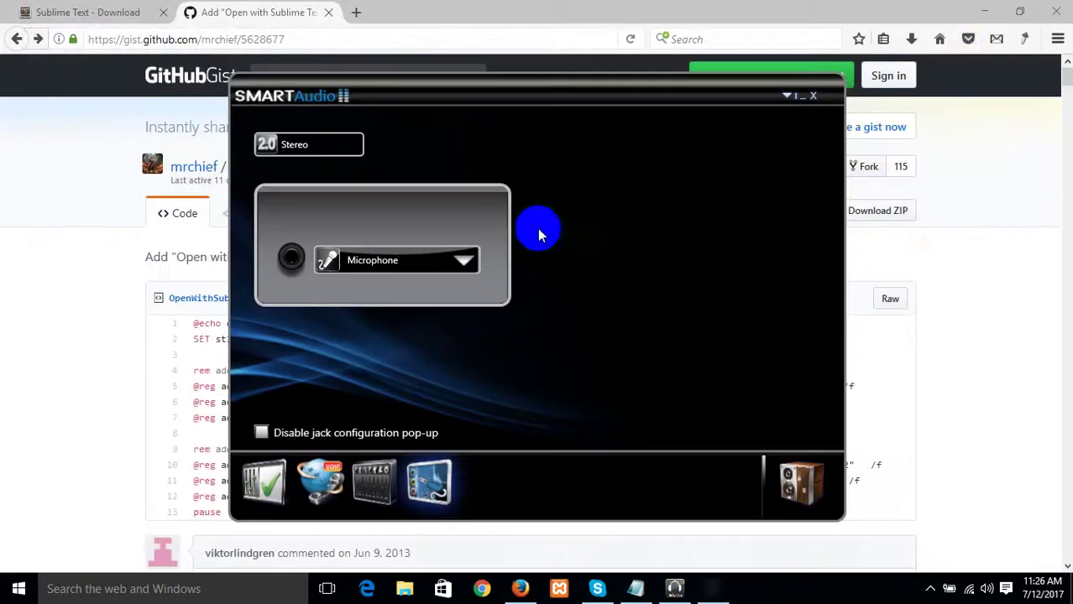
click(830, 96)
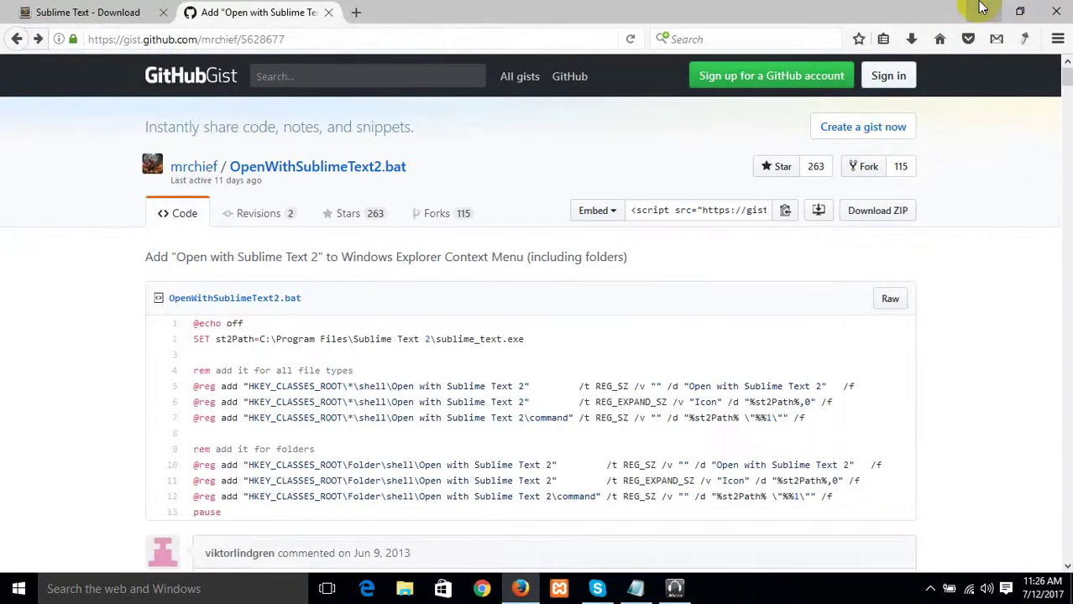
click(984, 12)
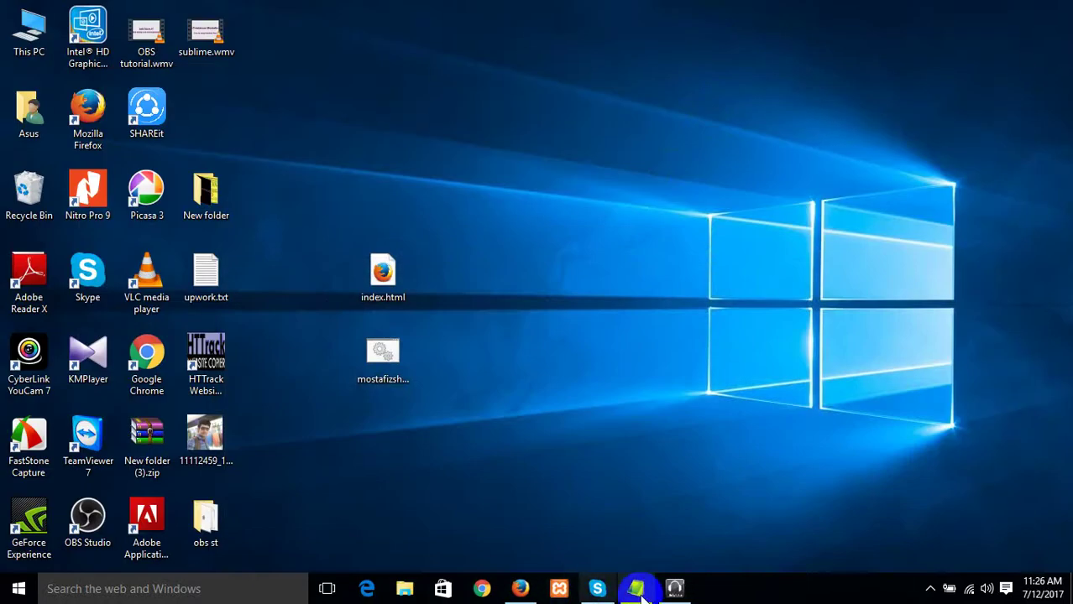
Open index.html in Sublime Text 2, save it with test text 'jfklsadjflk dlsajkfl;akdj', then close it.
right_click(394, 309)
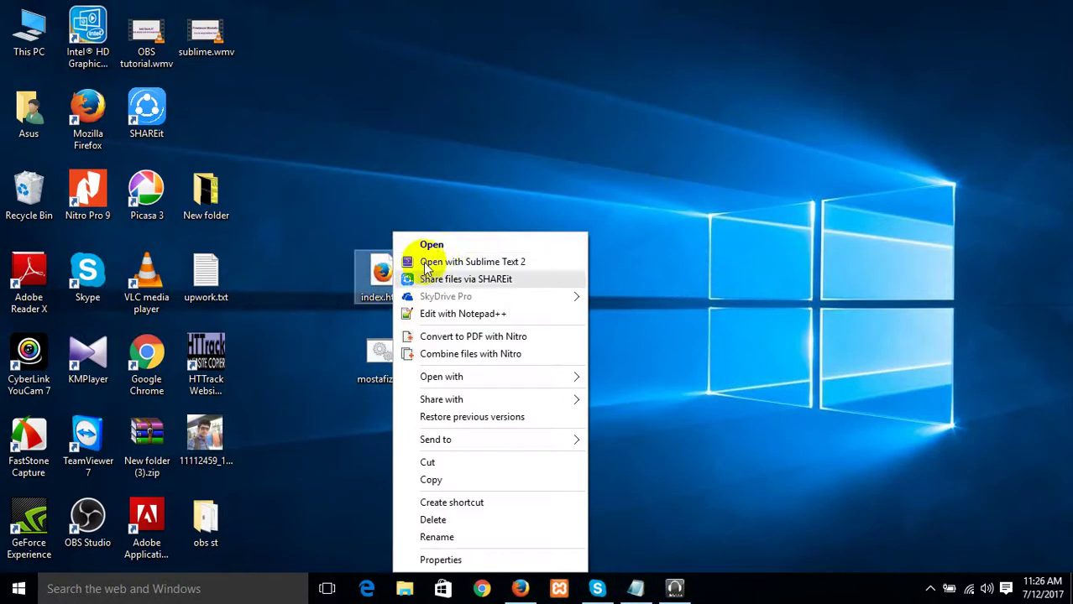
click(411, 261)
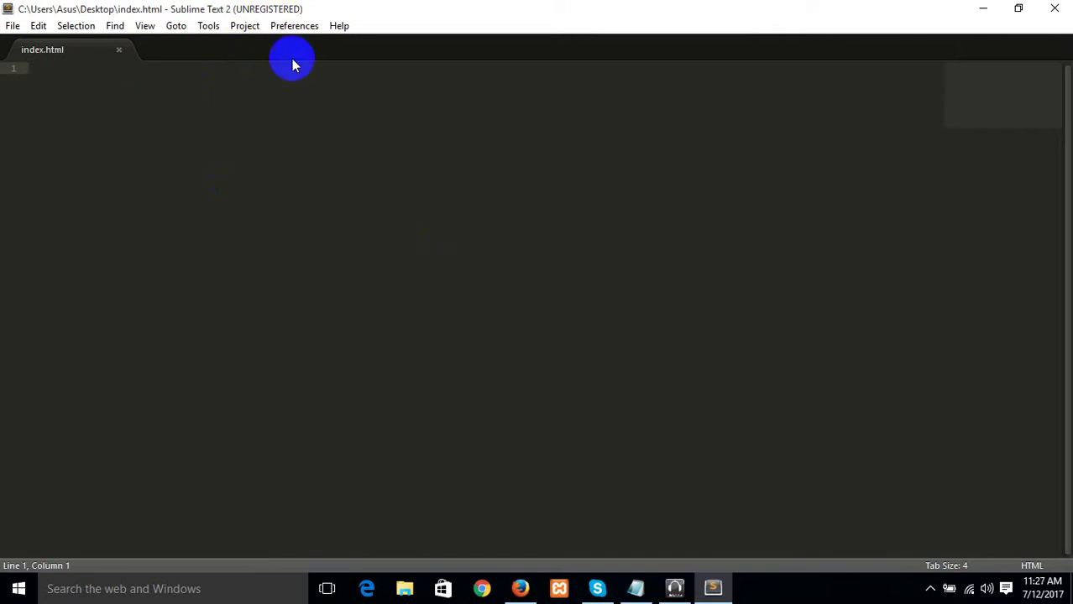
drag(292, 59, 297, 91)
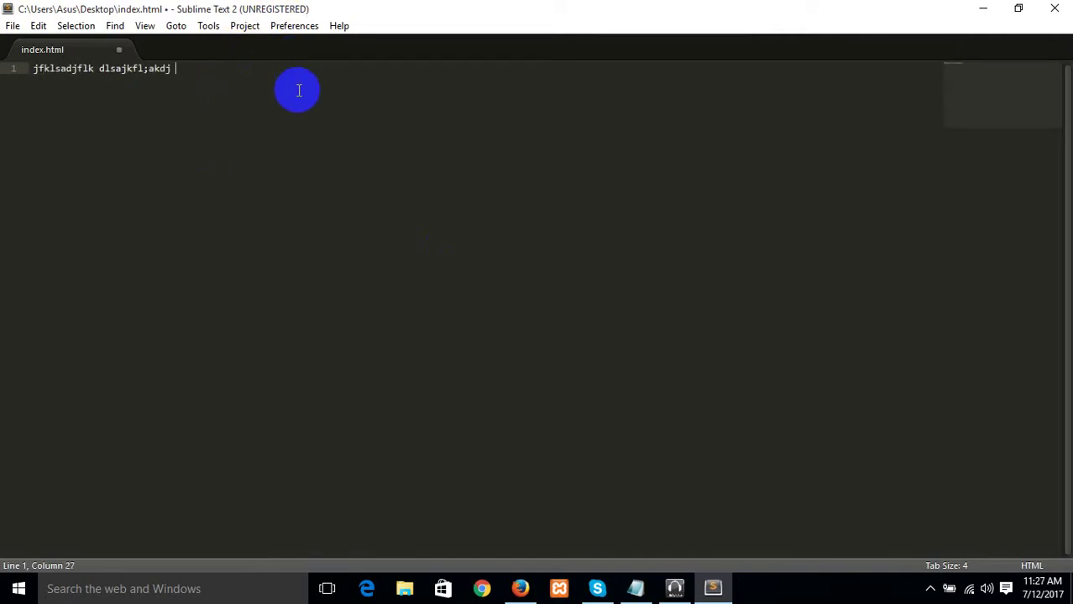
key(ctrl+s)
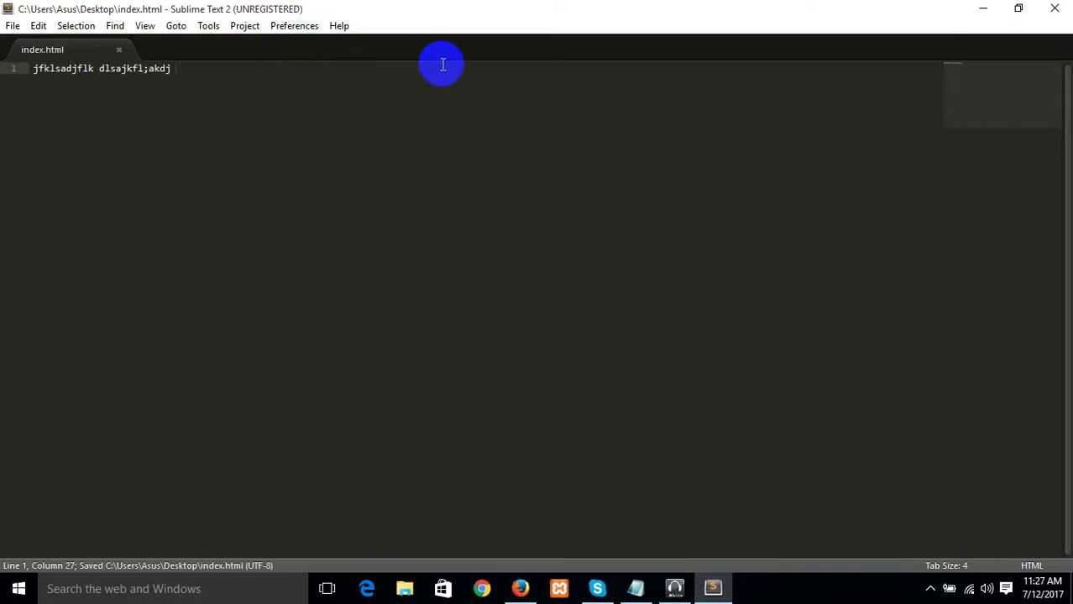
click(1055, 8)
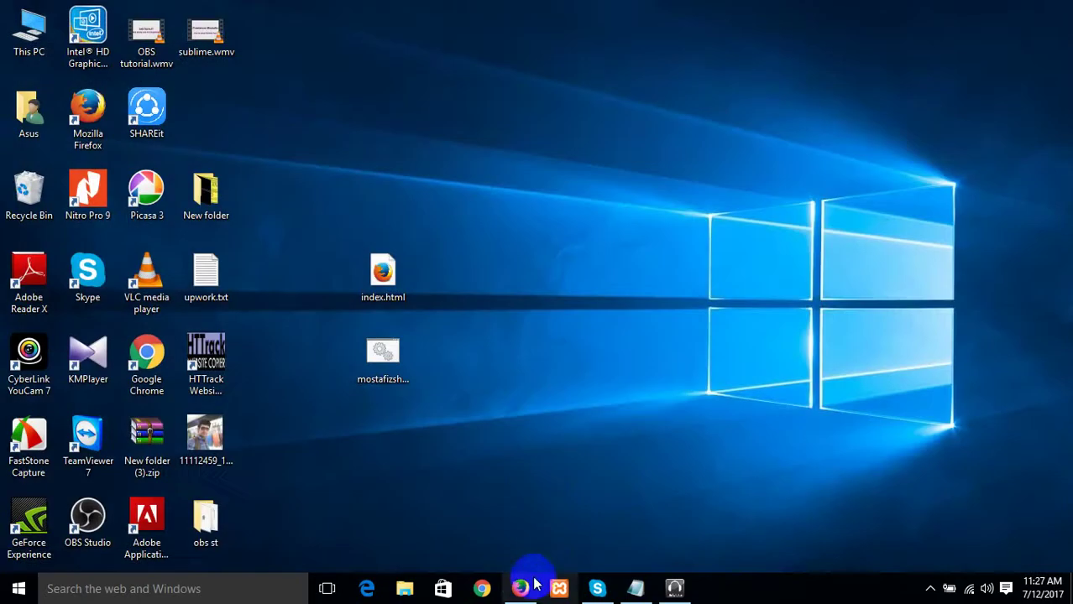
In Firefox, close the 'Open with Sublime Text 2' gist tab, keeping a new blank tab.
click(521, 589)
click(352, 10)
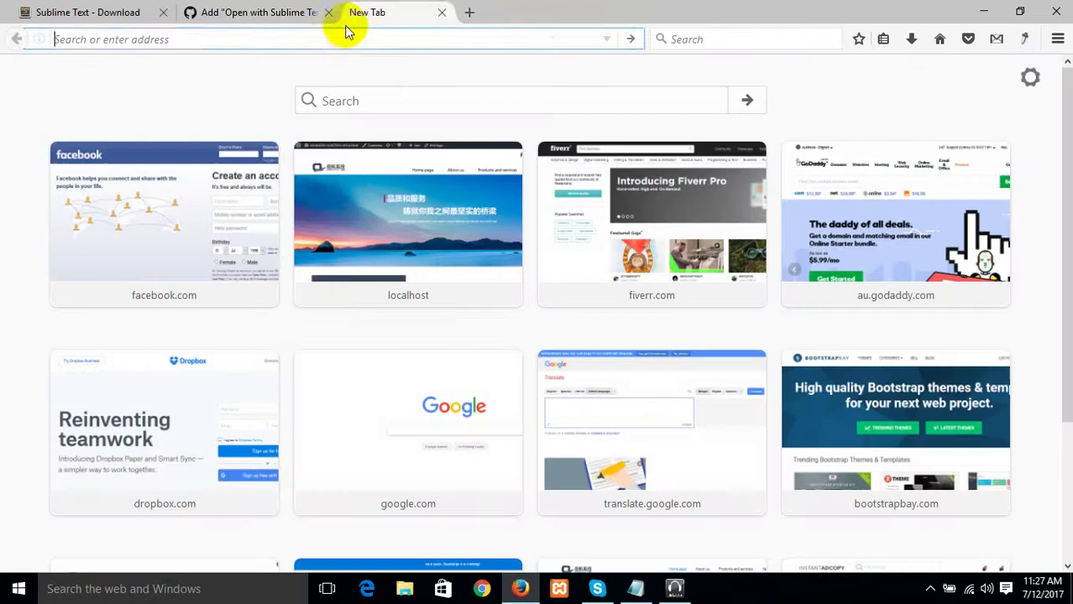
click(328, 12)
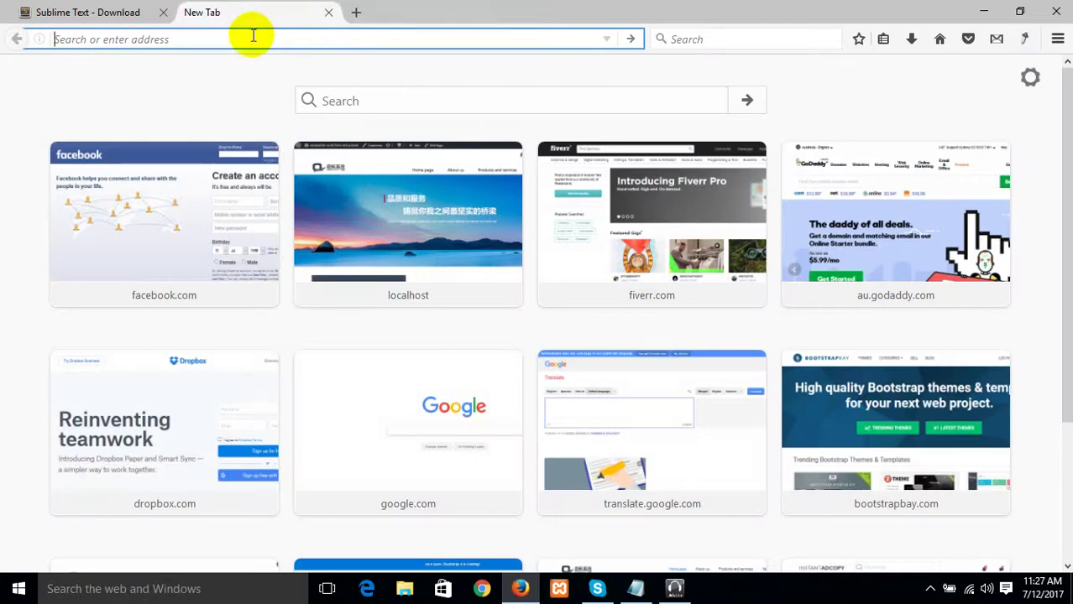
Search Google for 'how to use sublime text crack'.
text(go)
key(BackSpace)
key(BackSpace)
key(BackSpace)
text(sub)
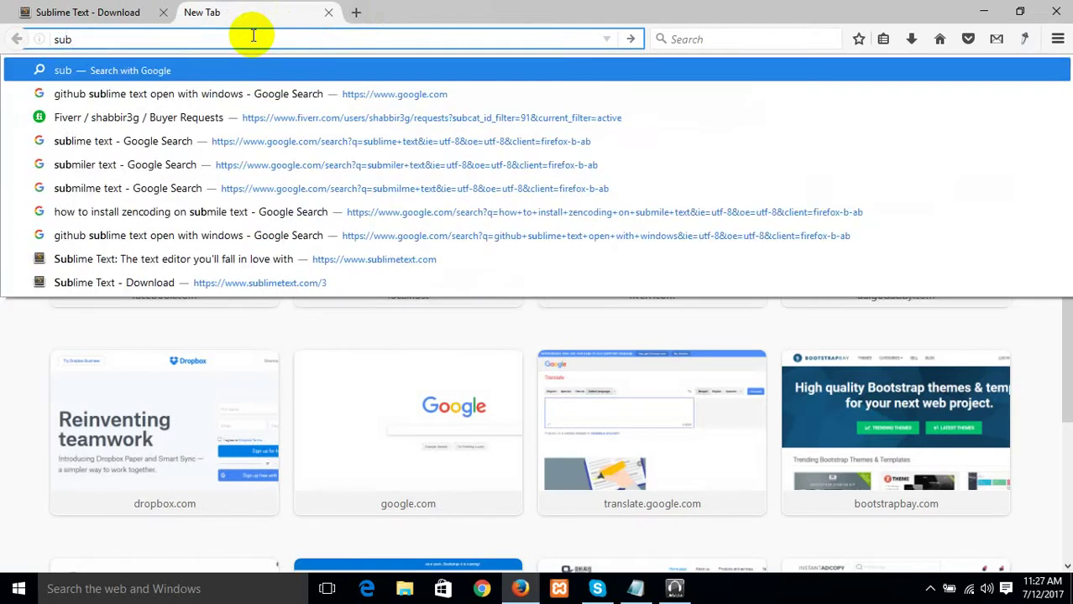
text(lime text)
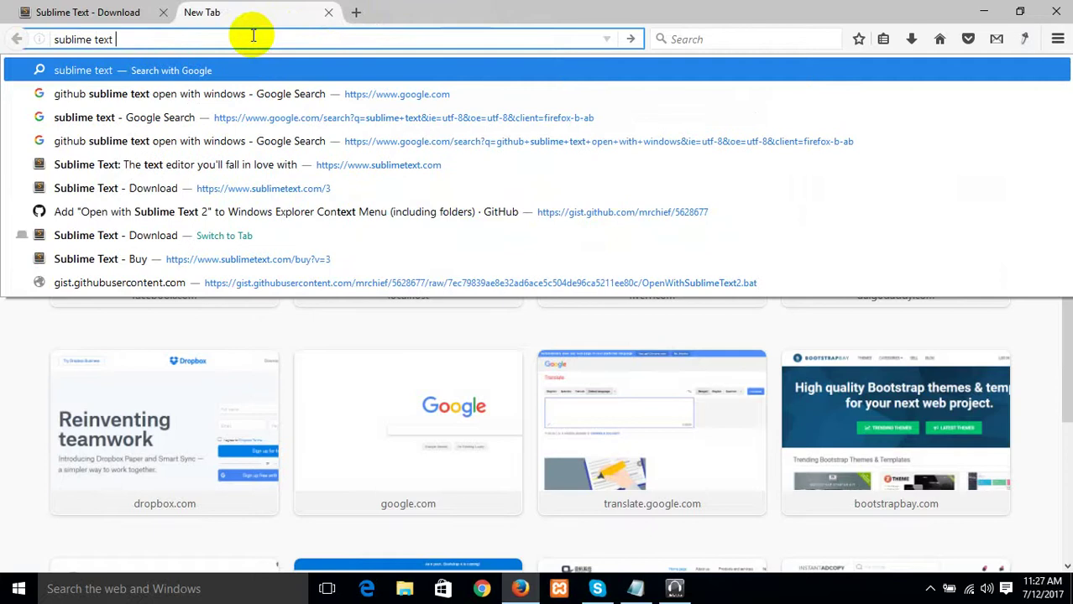
text( crack)
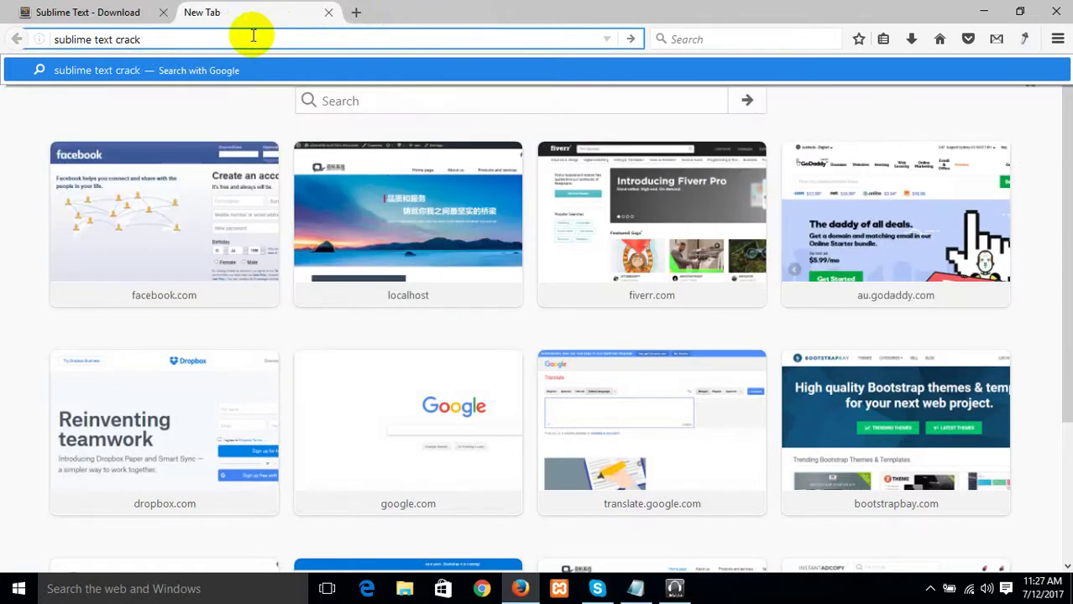
key(Escape)
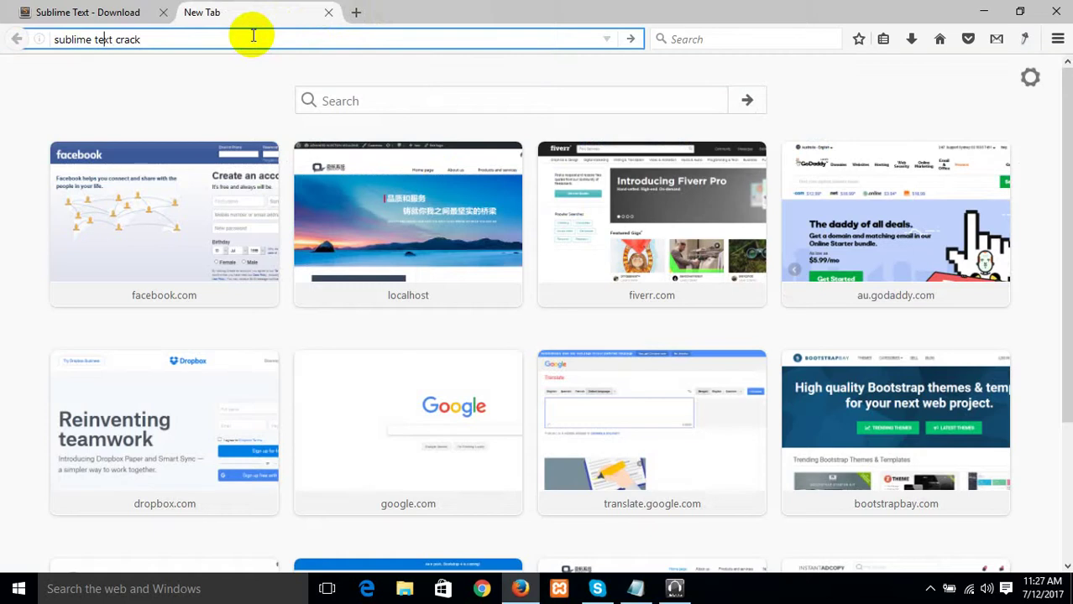
key(Home)
text(ho)
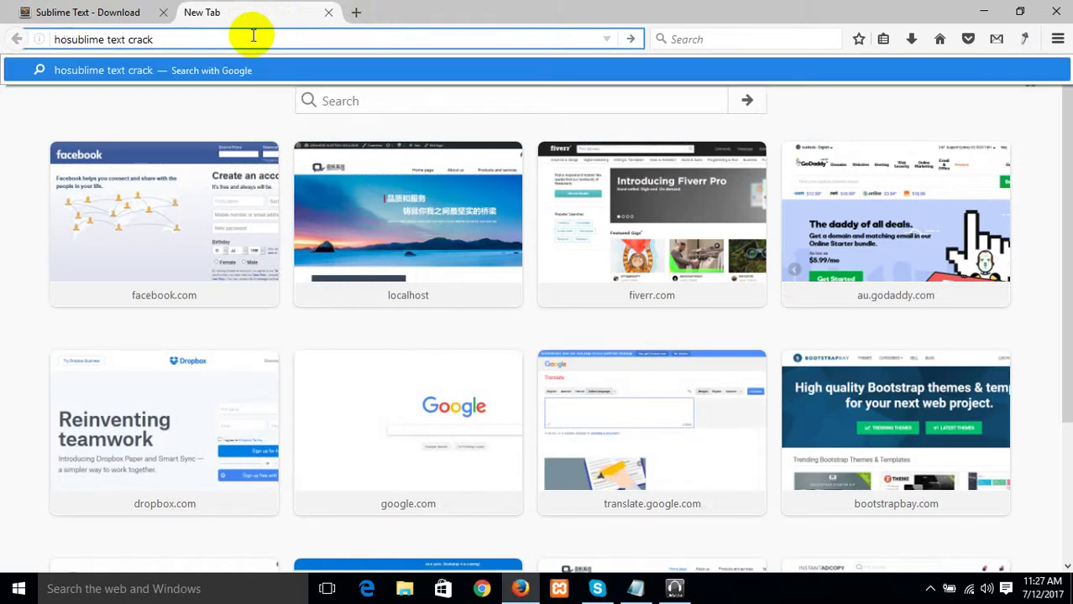
text(w to )
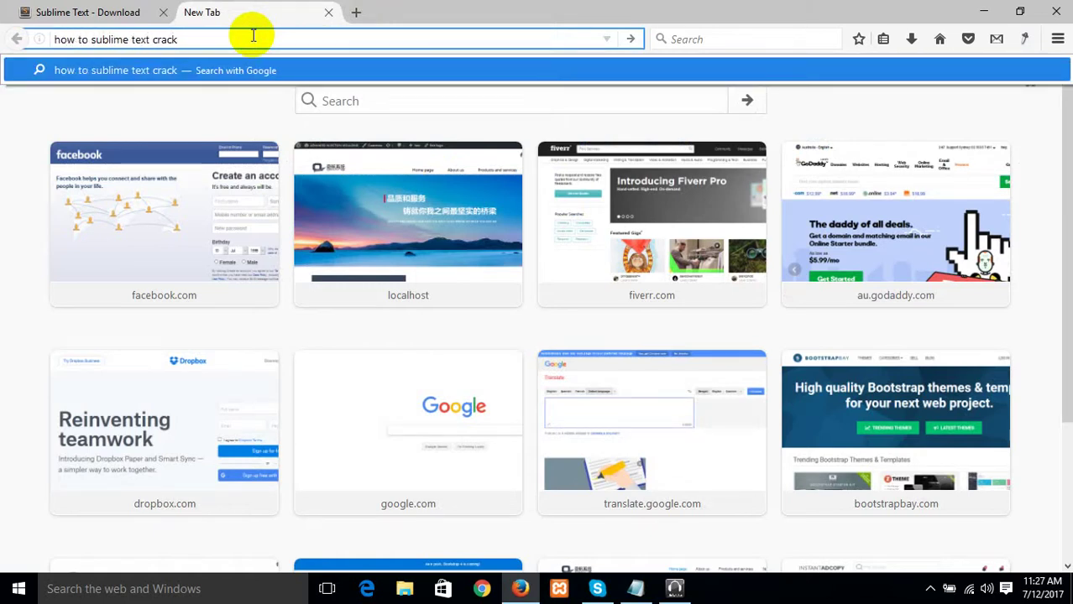
text(c)
key(BackSpace)
text(use)
key(Return)
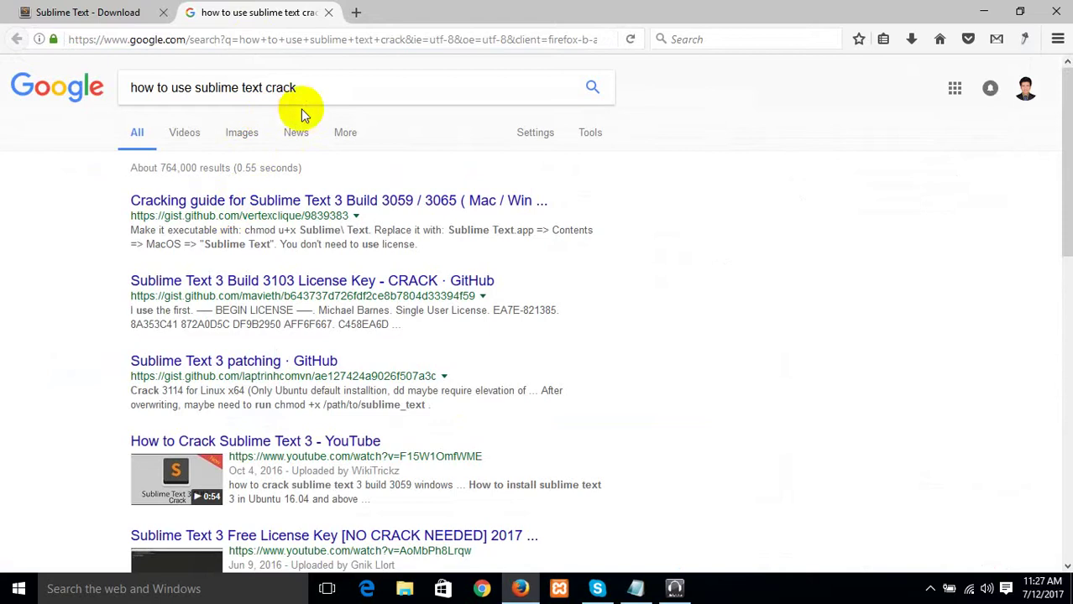
Shorten the Google query to 'sublime text crack' and rerun the search.
drag(201, 90, 44, 88)
key(BackSpace)
click(179, 112)
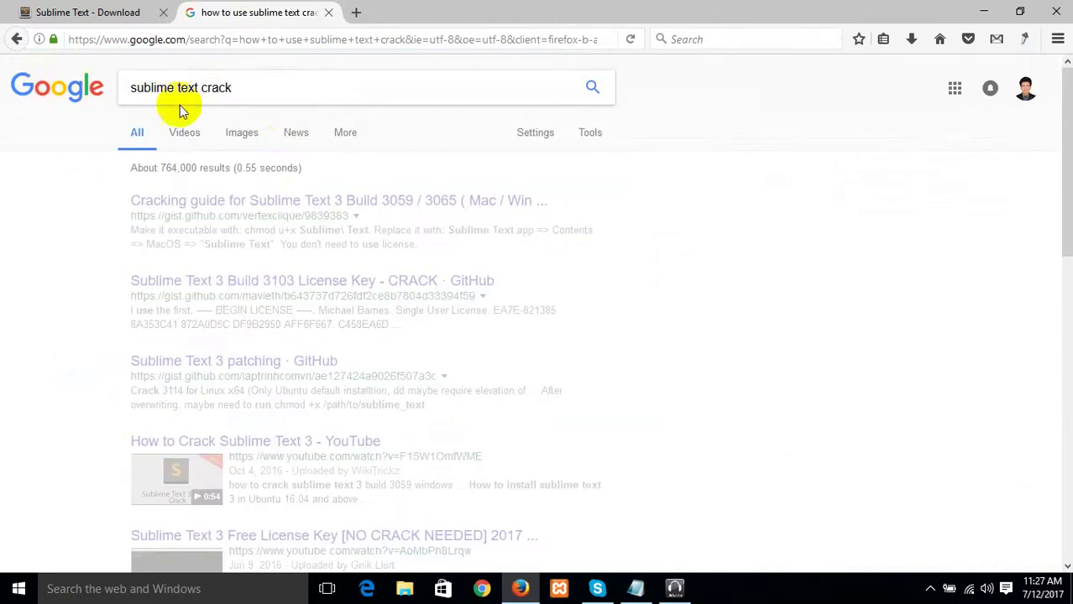
click(285, 90)
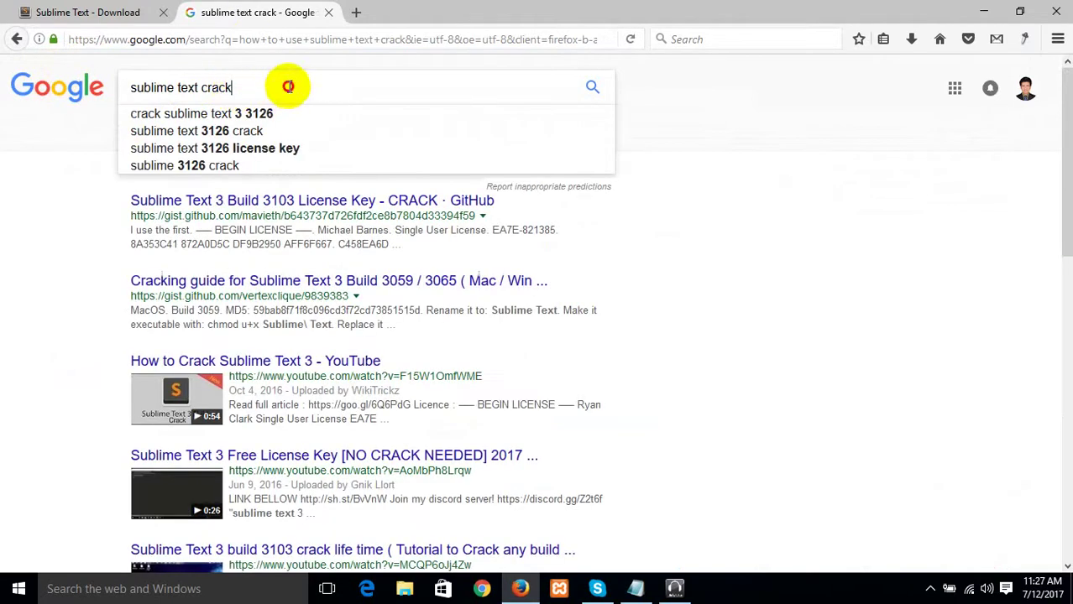
Open the first result, the Build 3103 License Key gist, in a new tab.
right_click(260, 220)
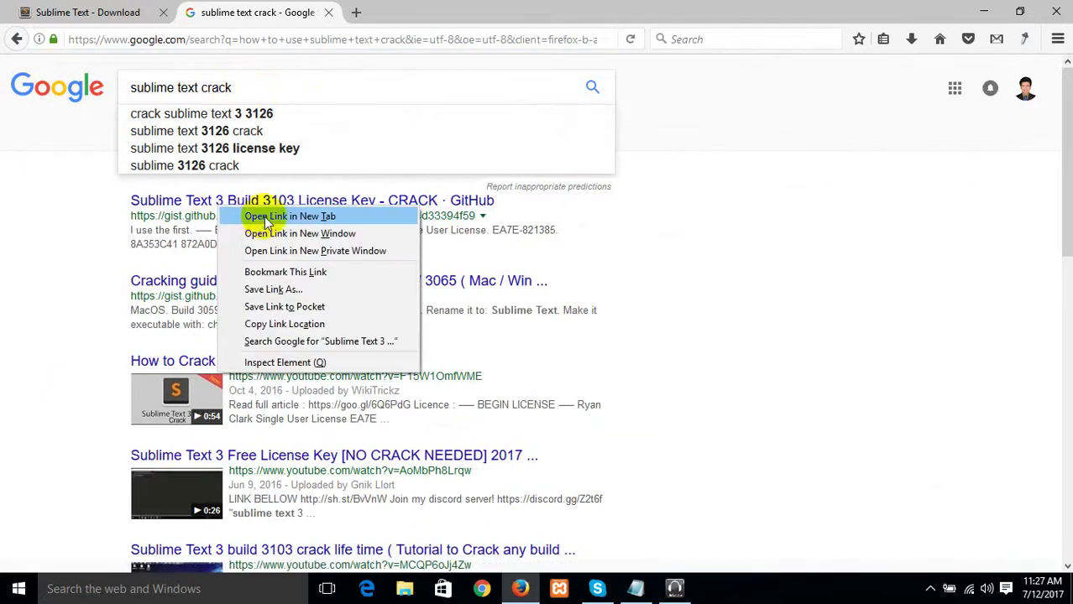
click(259, 211)
click(389, 12)
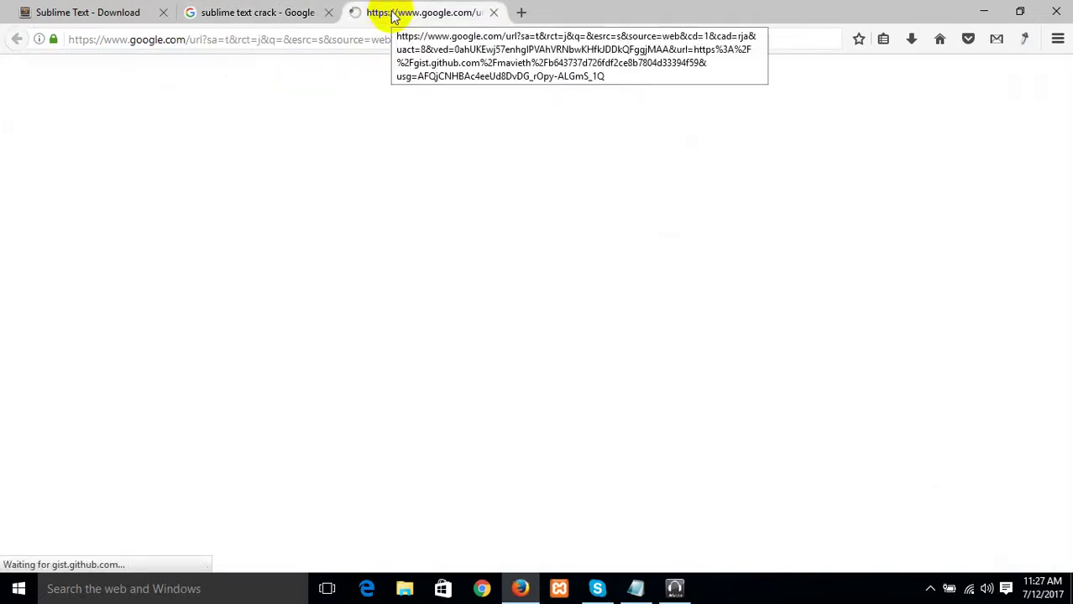
scroll(381, 191, down, 2)
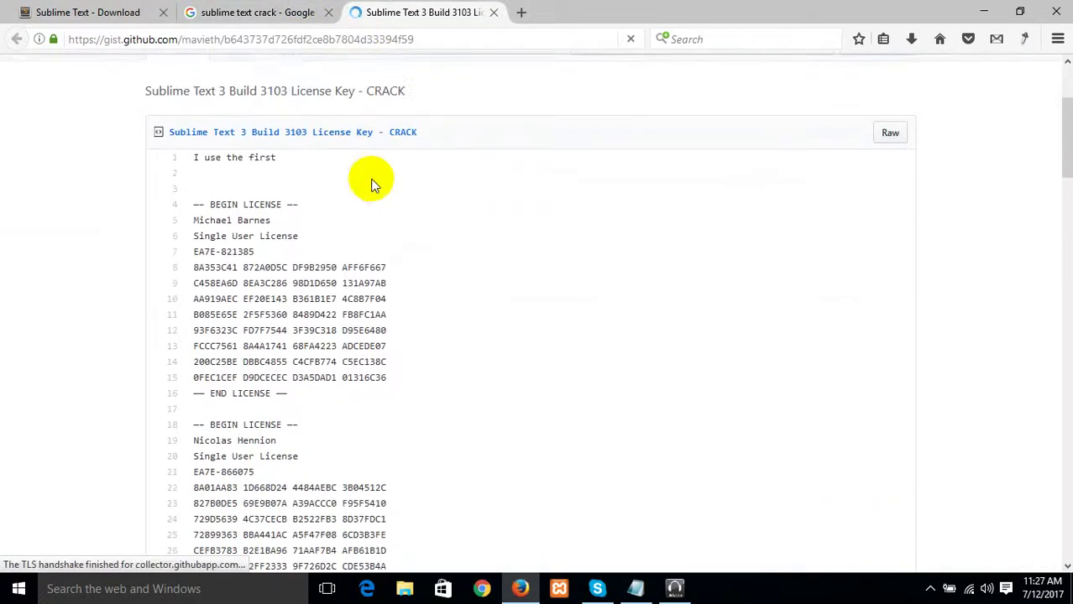
scroll(218, 214, down, 16)
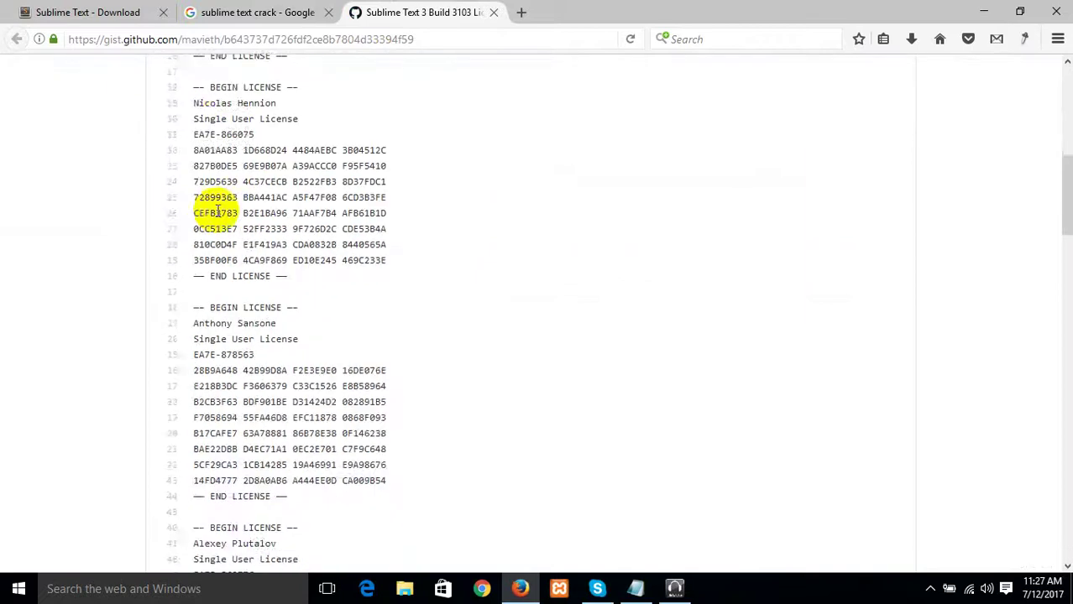
scroll(228, 220, up, 6)
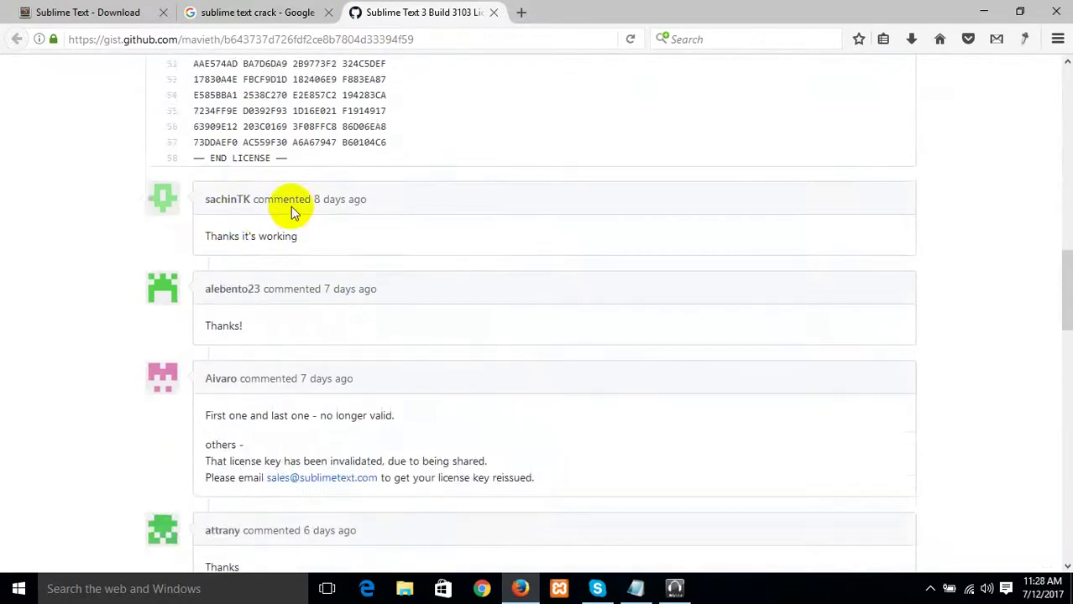
scroll(282, 197, up, 2)
Select and copy the last license block on the gist page.
drag(192, 146, 333, 340)
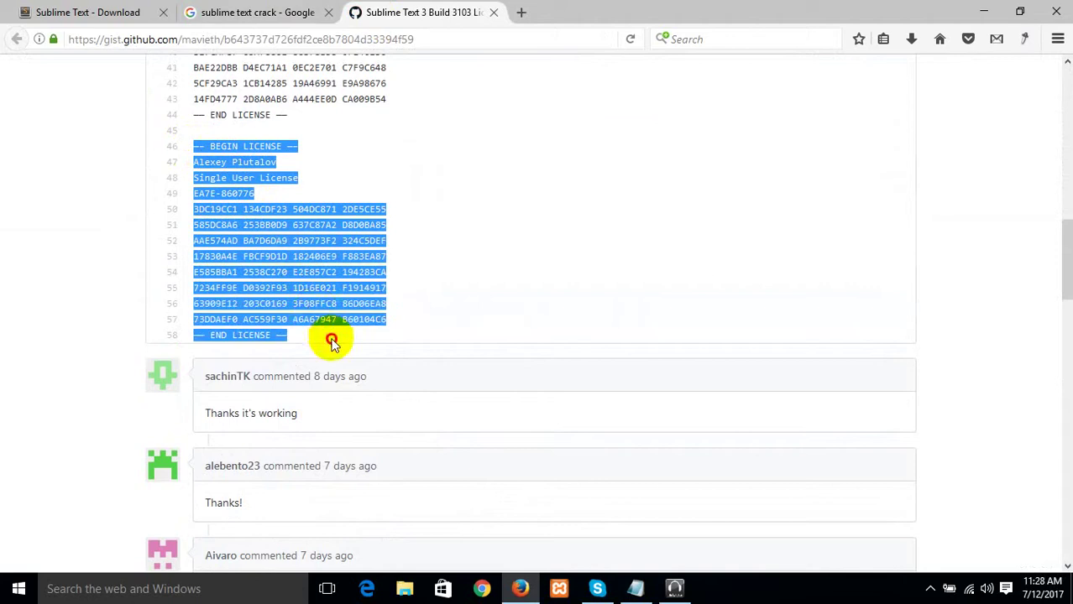
right_click(251, 211)
click(261, 220)
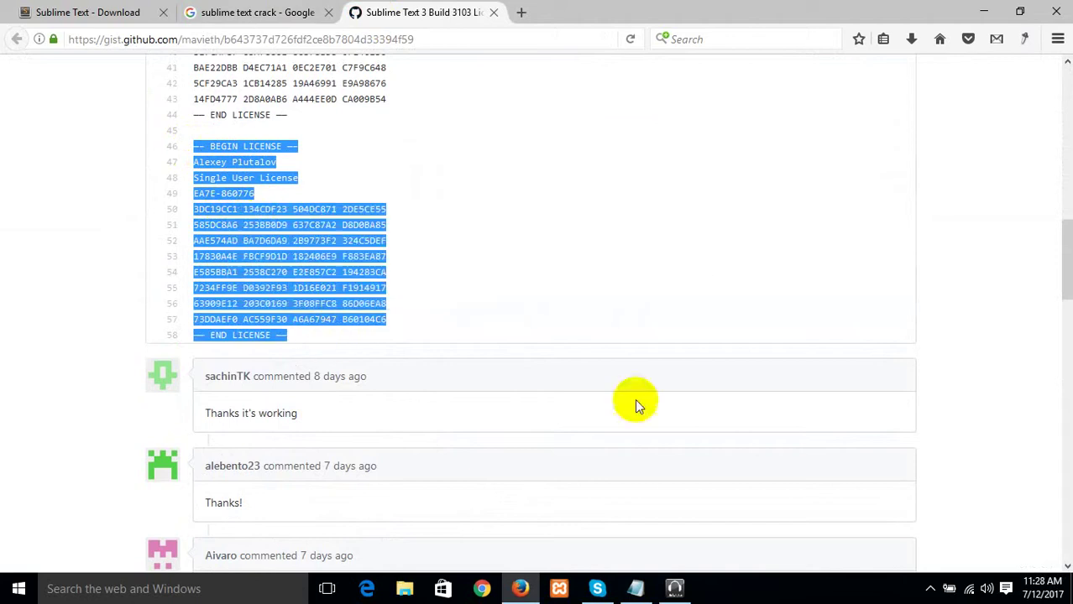
Close the SMART Audio popup and minimize Firefox to reveal the desktop.
click(675, 589)
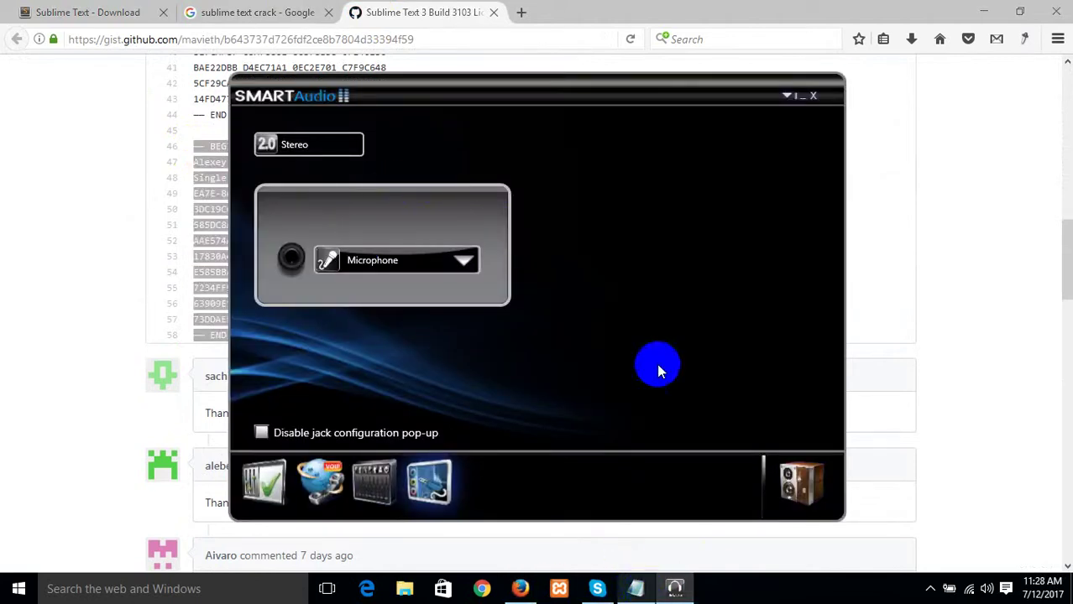
click(827, 84)
click(798, 96)
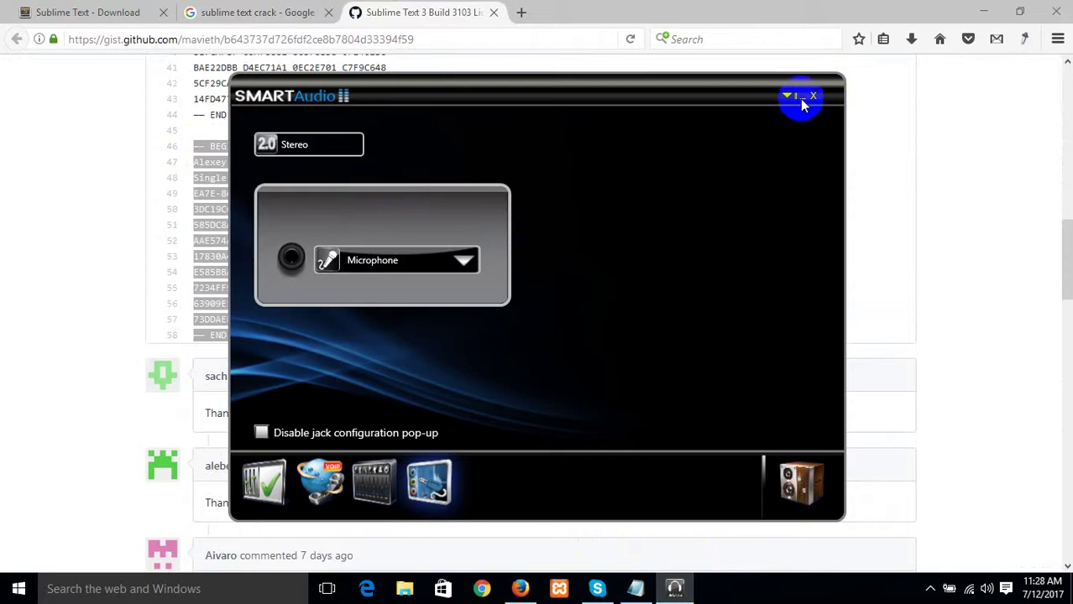
click(980, 10)
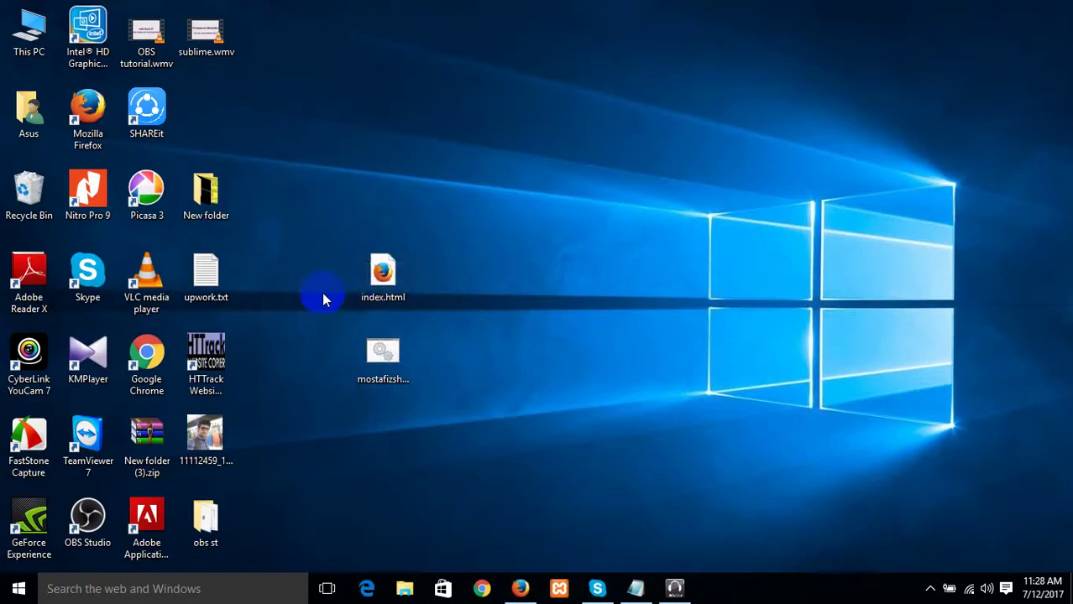
Open index.html in Sublime Text 2, delete the line 1 text, and save.
right_click(379, 286)
click(440, 261)
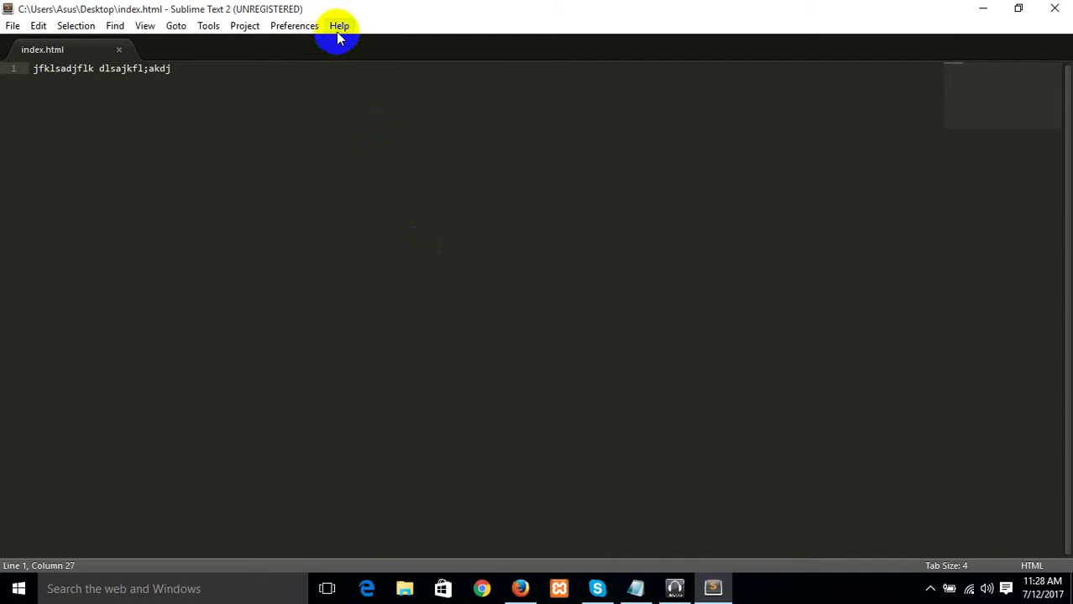
drag(270, 65, 3, 59)
key(BackSpace)
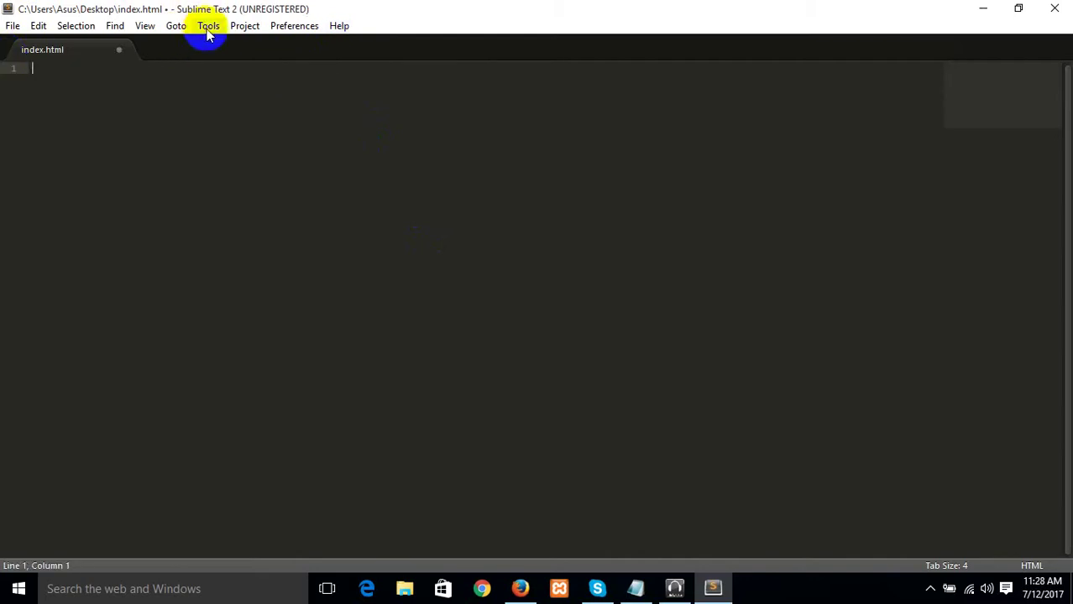
key(ctrl+s)
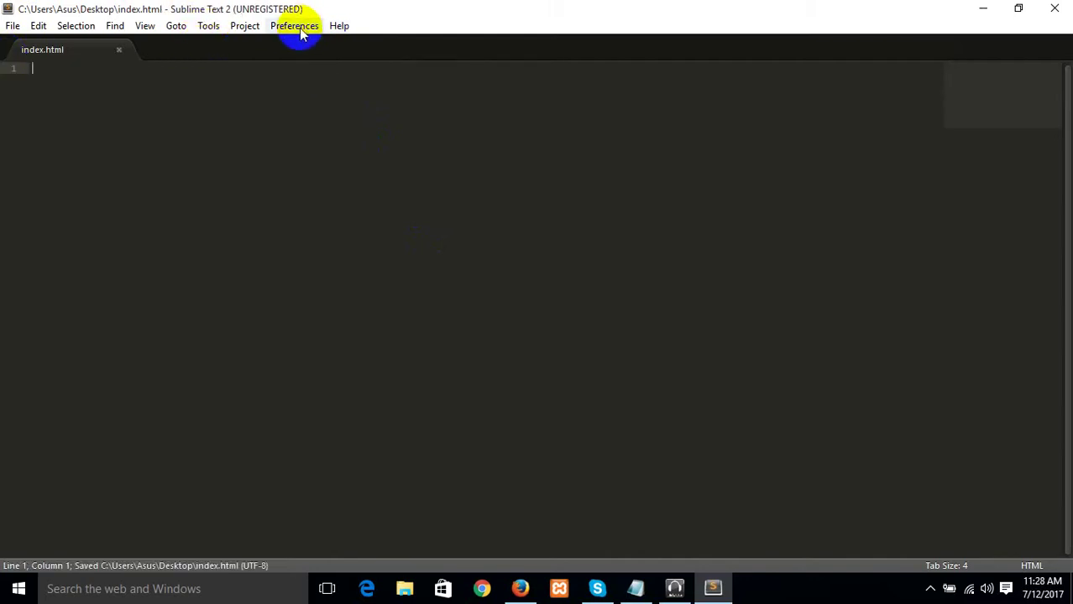
Bring up the Enter License dialog from the Help menu.
click(295, 26)
mouse_move(336, 26)
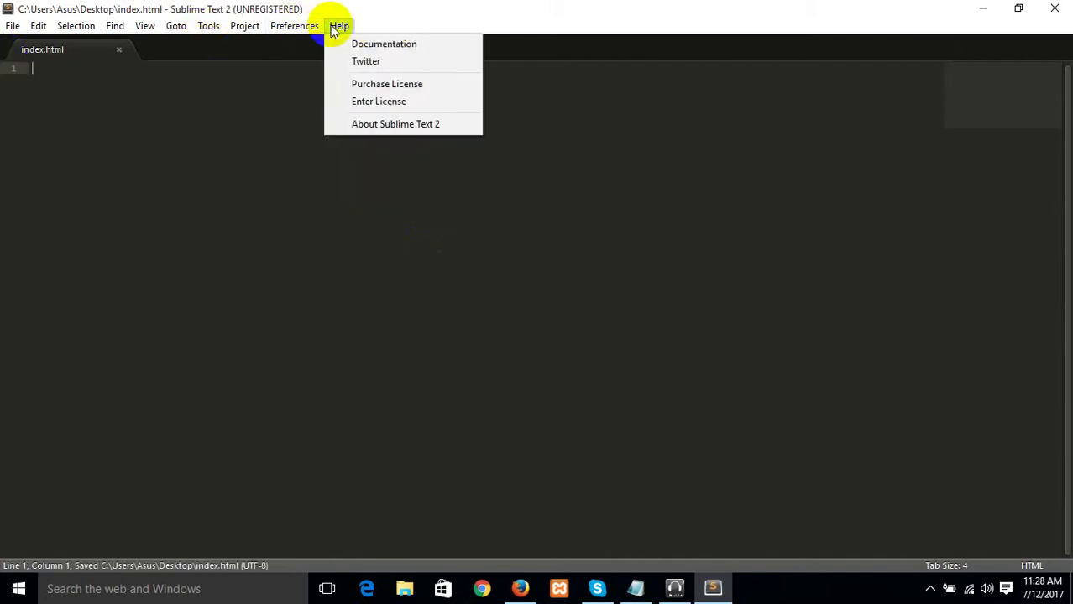
click(408, 107)
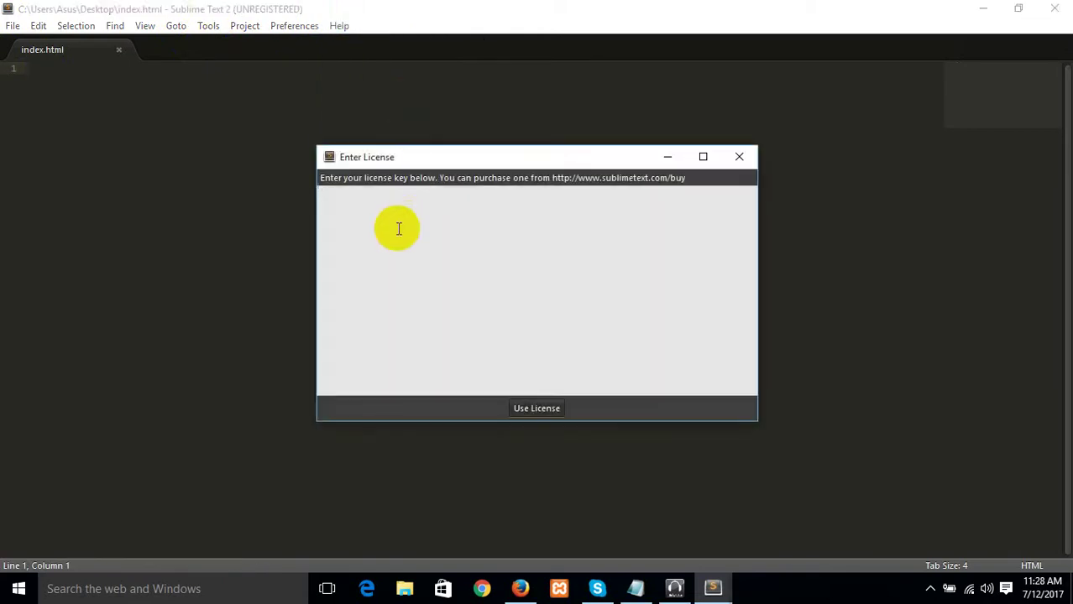
Paste the copied license, apply it and confirm registration, then switch back to Firefox.
key(ctrl+v)
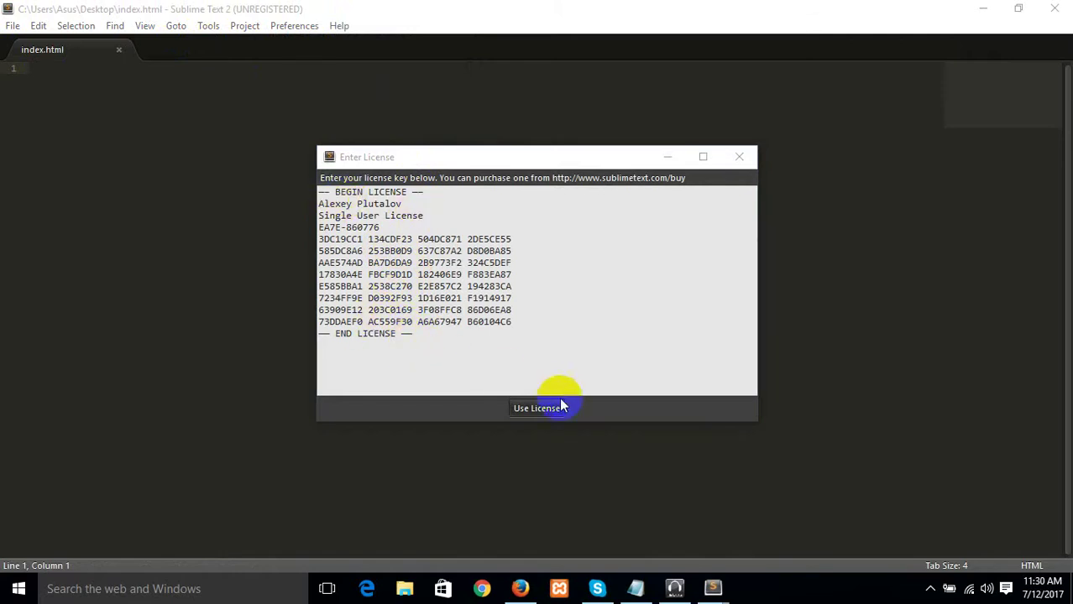
click(536, 408)
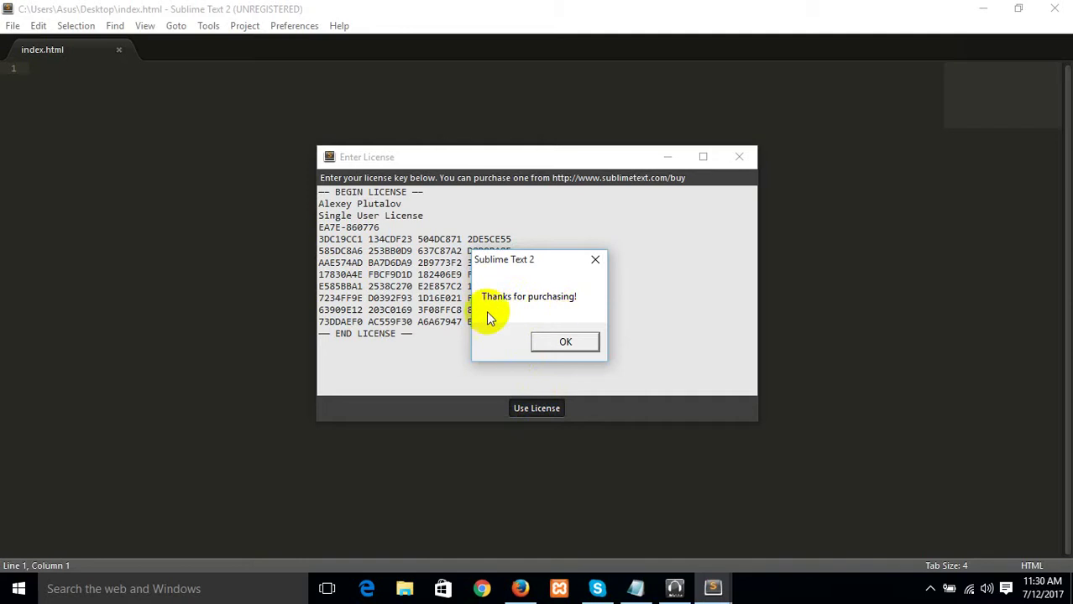
click(564, 344)
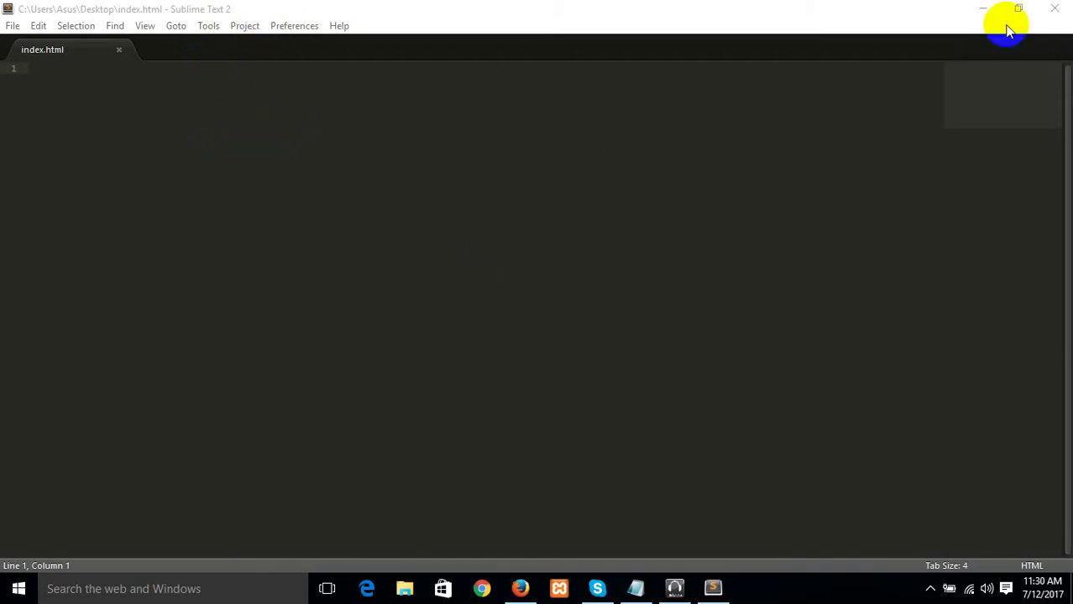
click(520, 587)
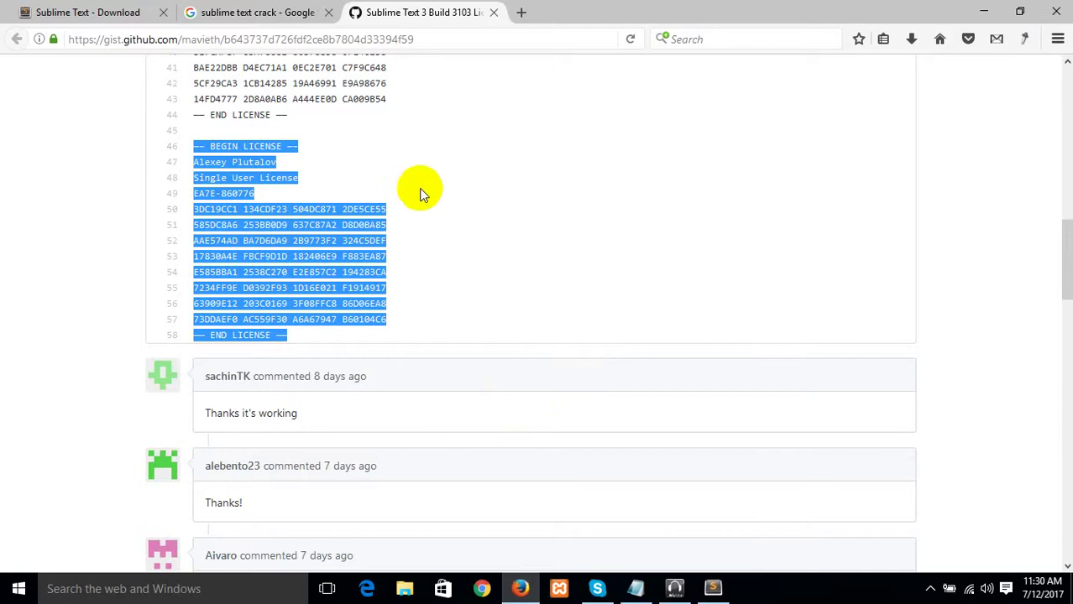
Switch Firefox back to the Google 'sublime text crack' results tab.
scroll(418, 192, down, 3)
scroll(419, 197, up, 8)
scroll(419, 203, up, 5)
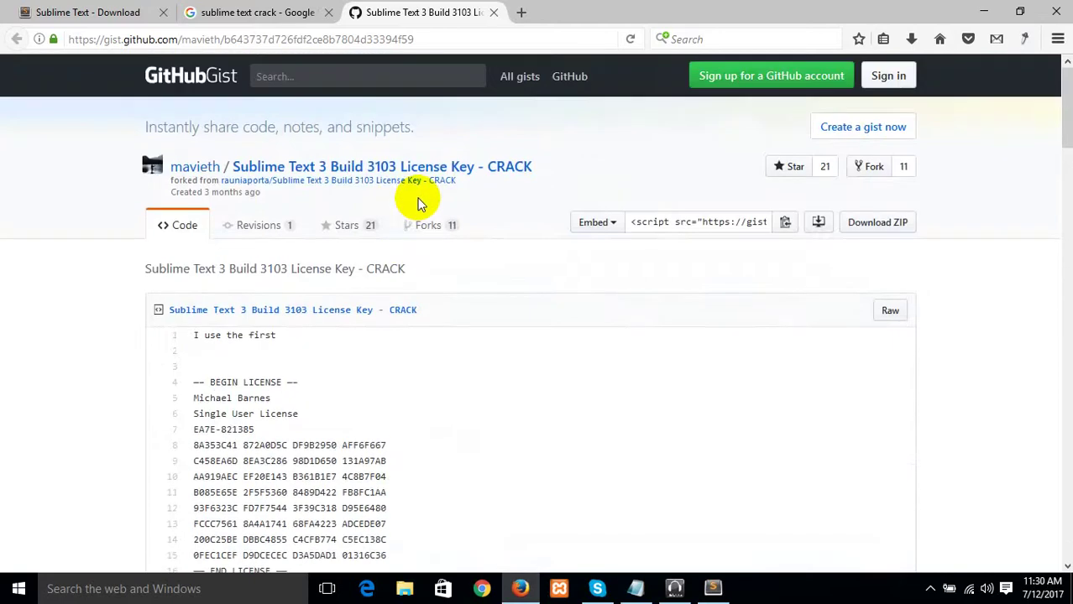
click(299, 13)
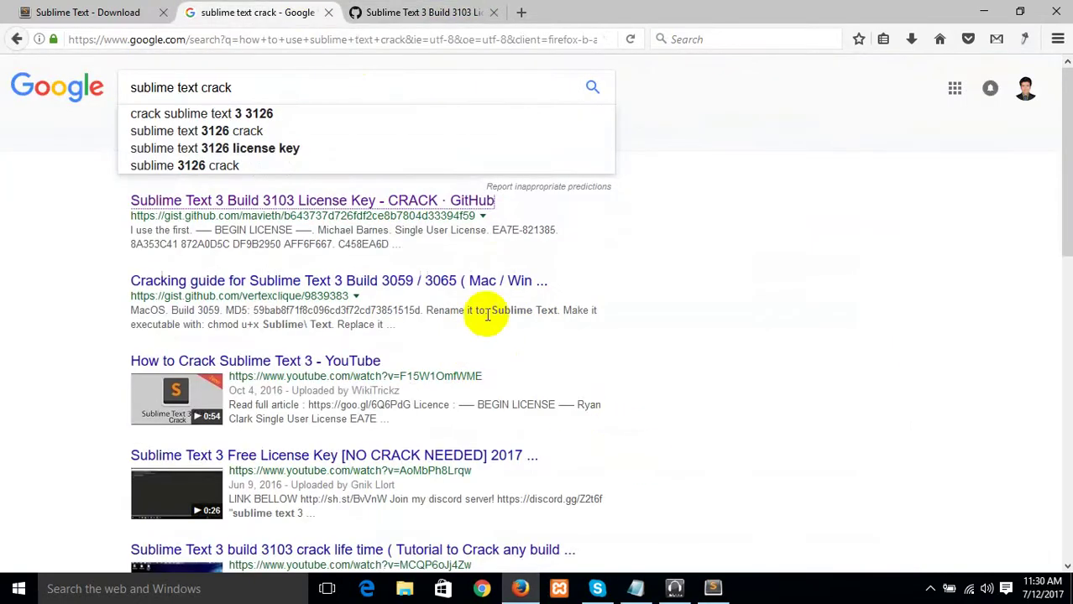
click(370, 91)
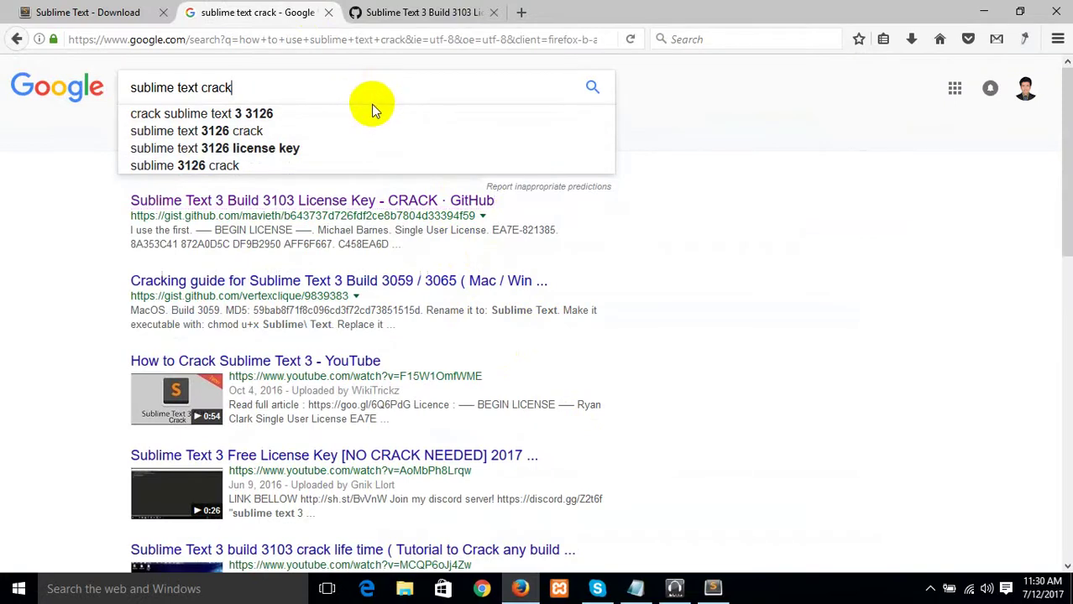
In Sublime Text 2, select the html:5 text on line 1 of index.html.
click(710, 589)
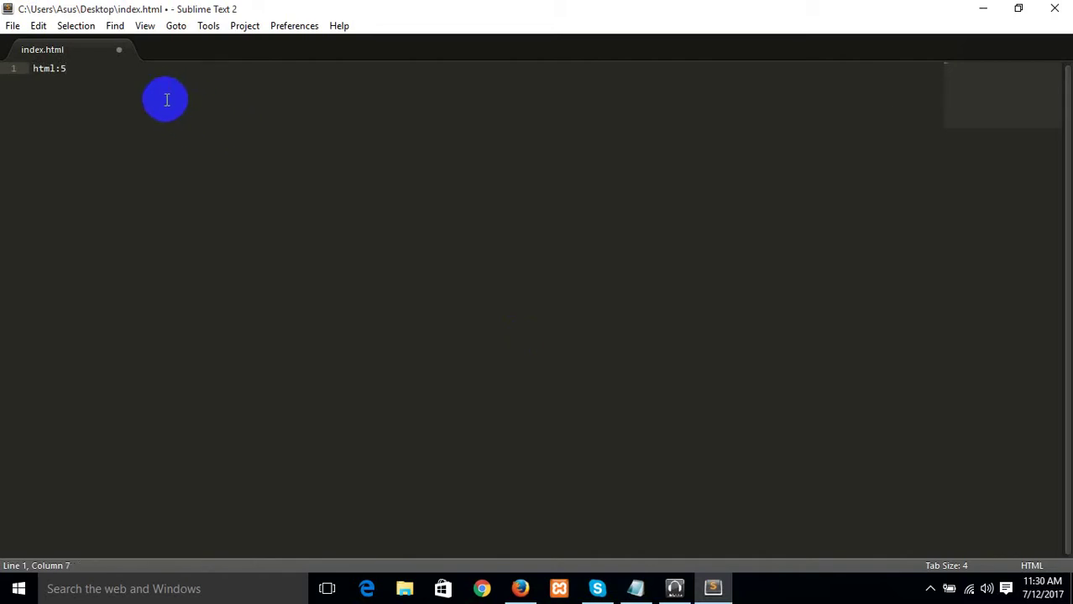
key(shift+Home)
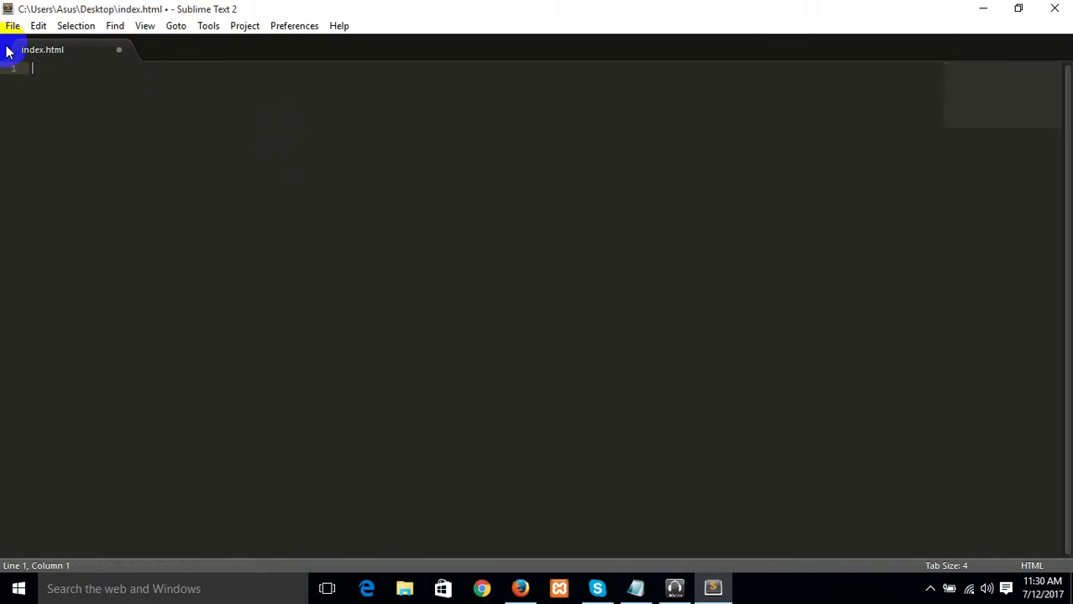
click(81, 81)
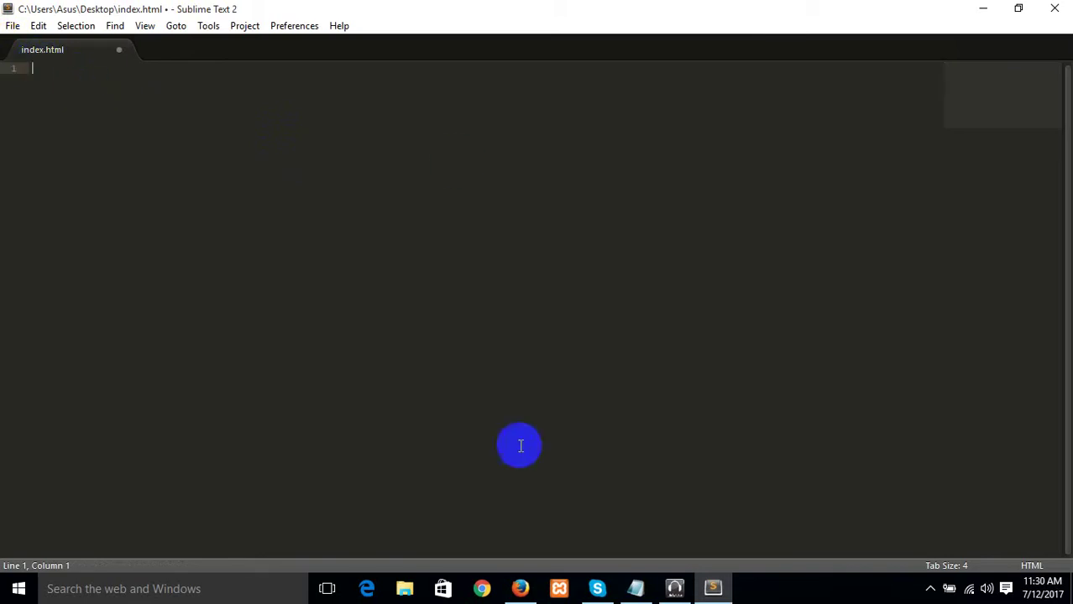
Glance at the license gist tab, then return to Firefox's Google results.
click(521, 589)
click(419, 10)
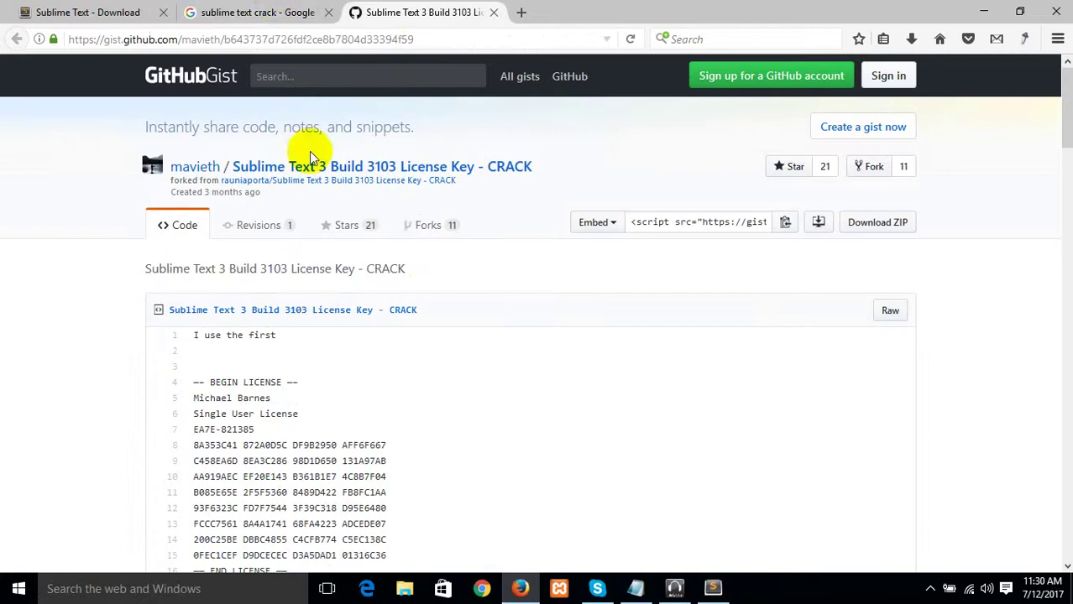
click(281, 14)
click(727, 594)
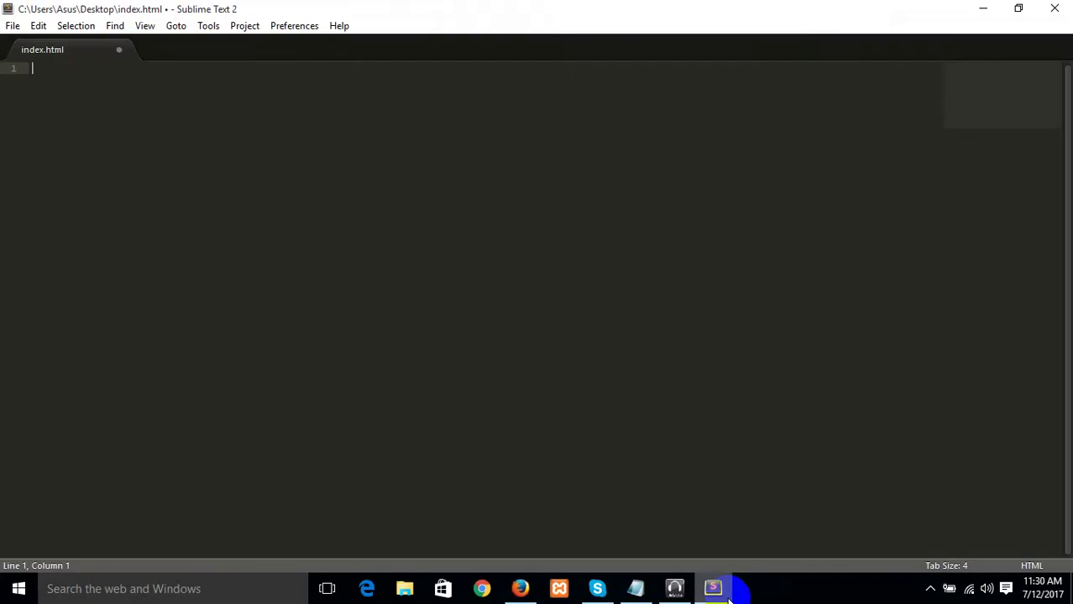
click(727, 594)
Search Google for 'how to install zen coding for sublime text2'.
drag(277, 87, 2, 77)
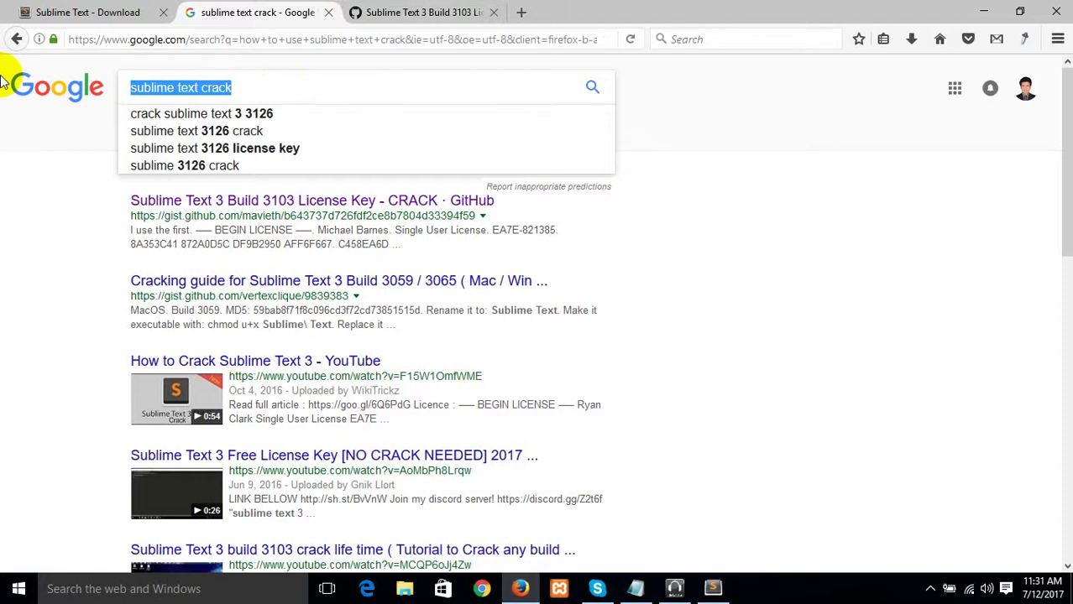
text(hol)
key(BackSpace)
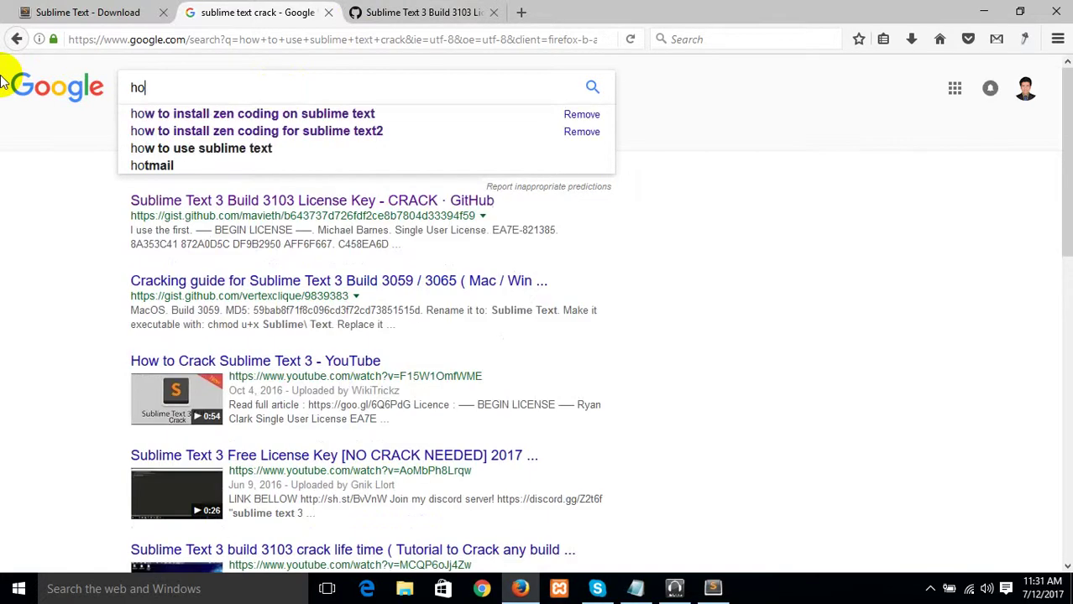
text(w to in)
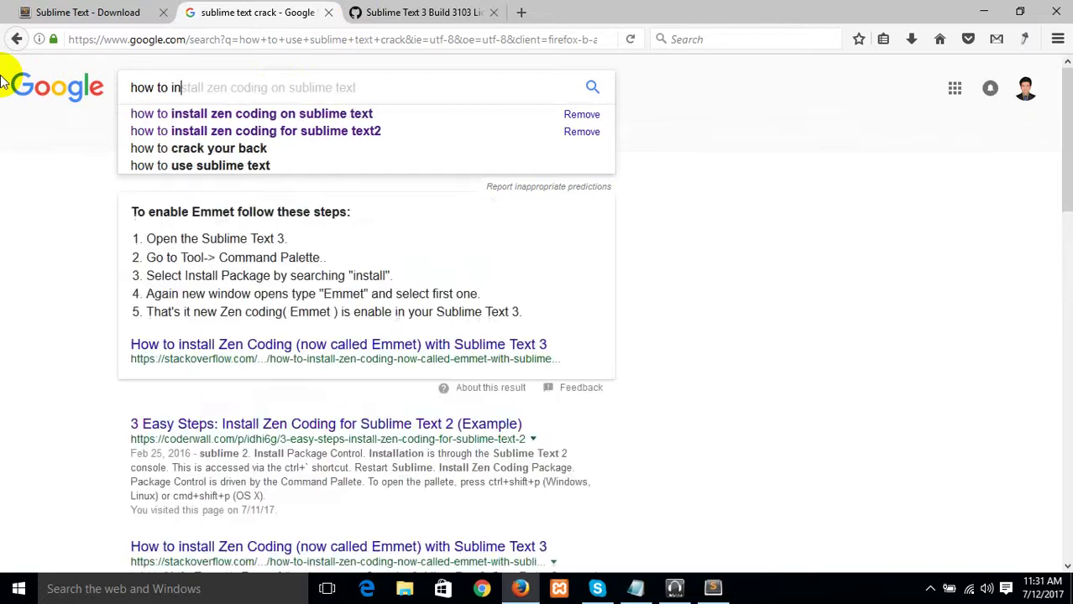
text(nst)
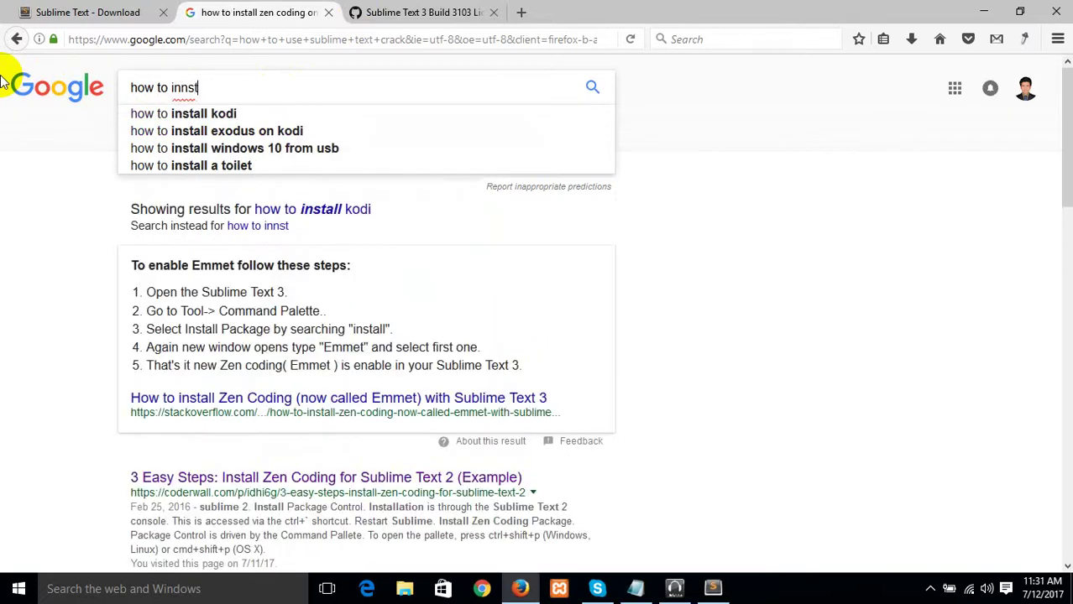
key(BackSpace)
key(BackSpace)
key(BackSpace)
text(st)
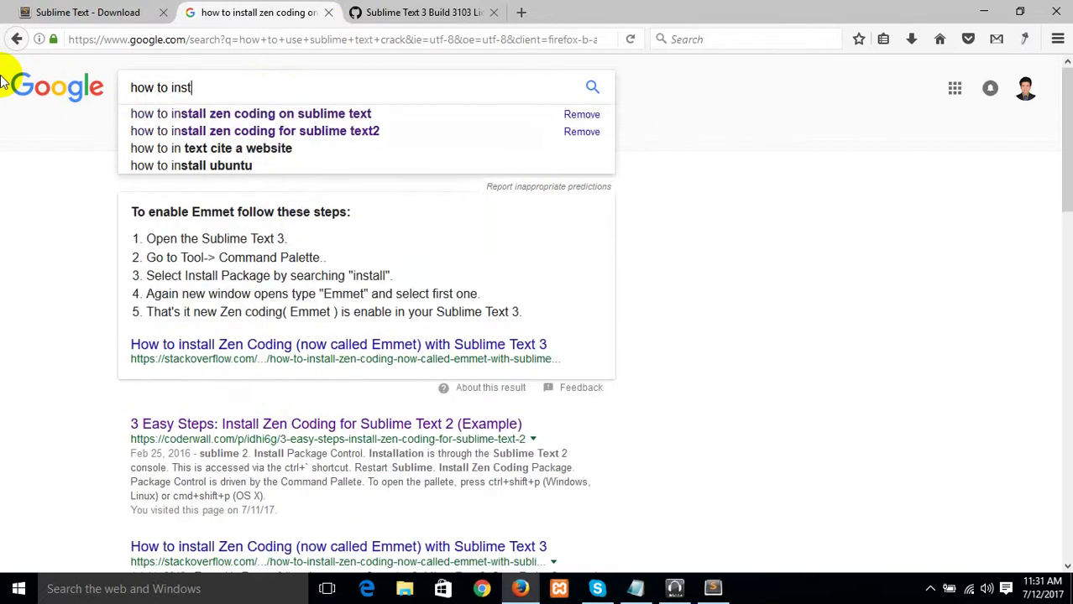
text(all ze)
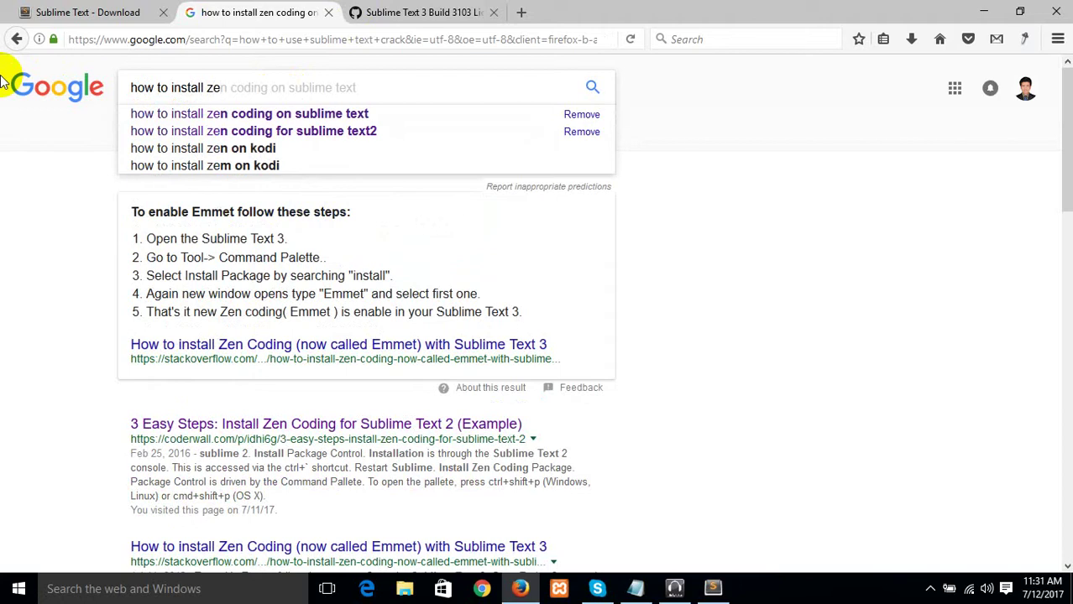
text(n coding )
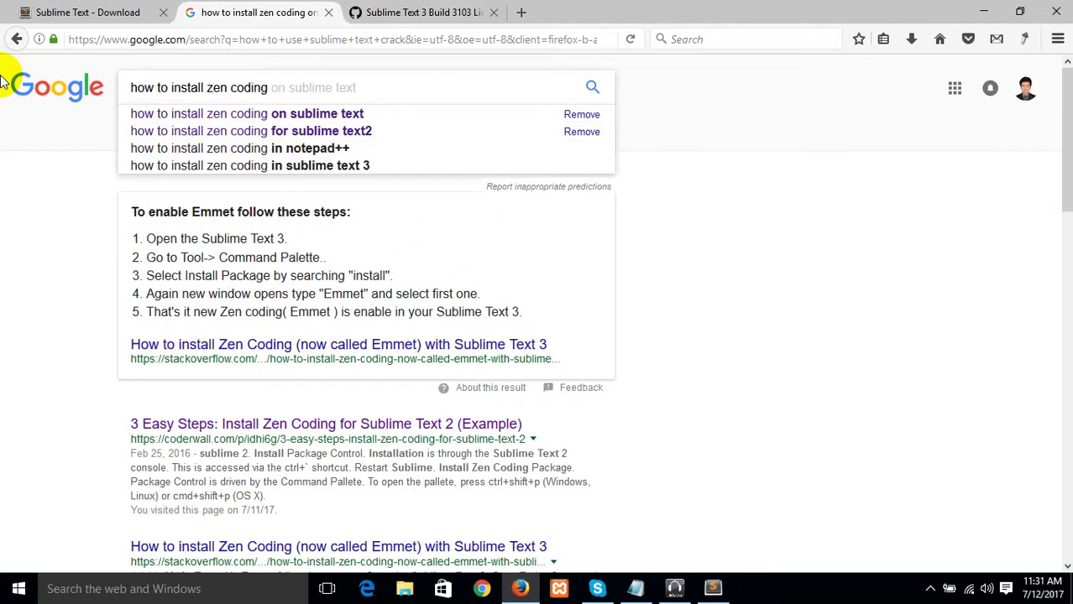
text(for)
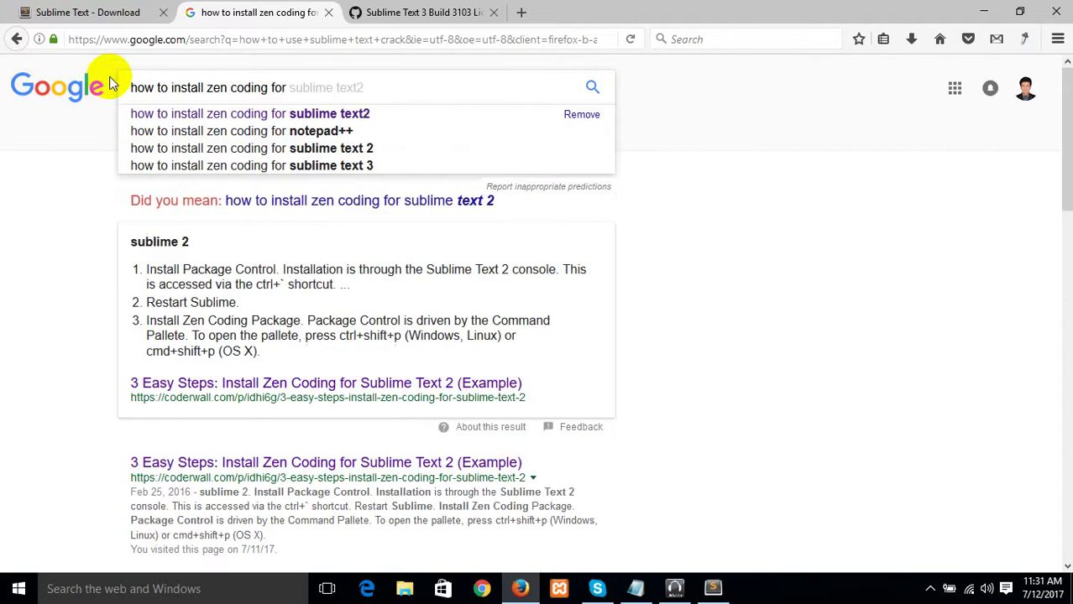
key(Tab)
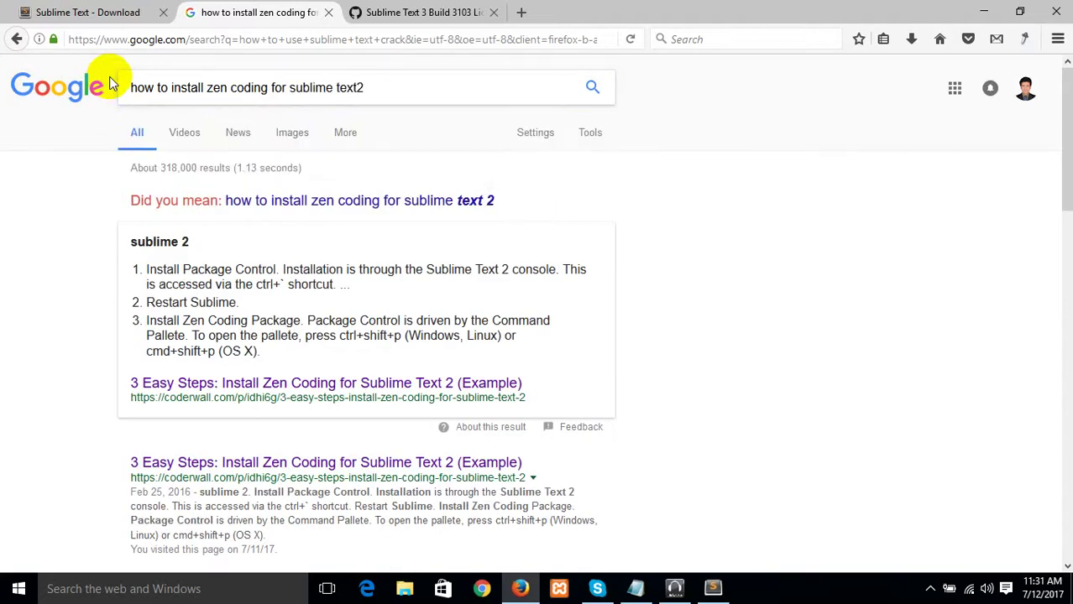
Open the Quora result in a new tab and switch to it.
scroll(347, 275, down, 3)
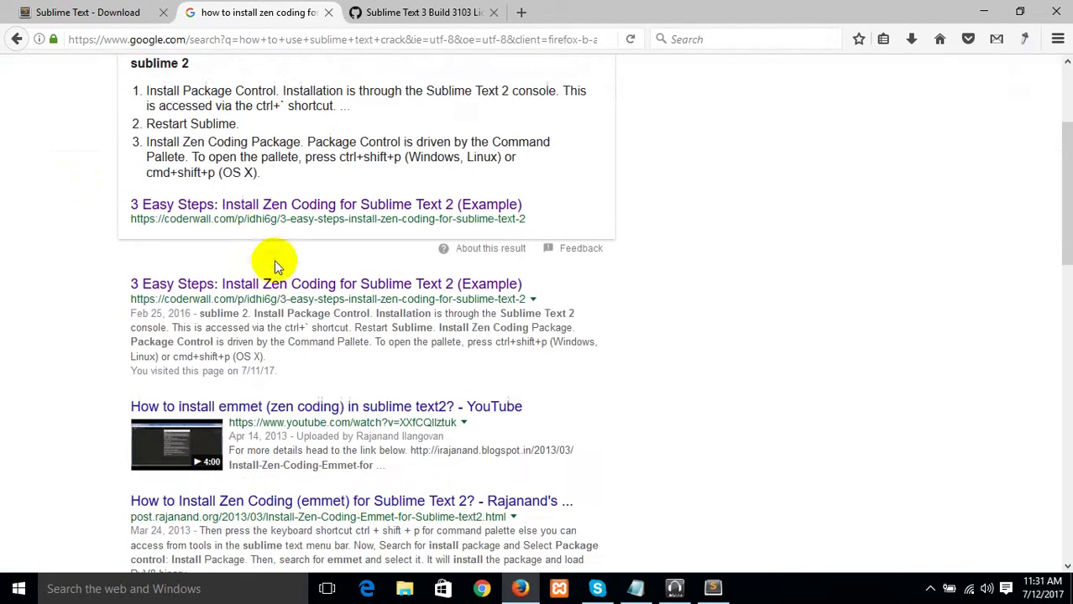
scroll(250, 252, down, 2)
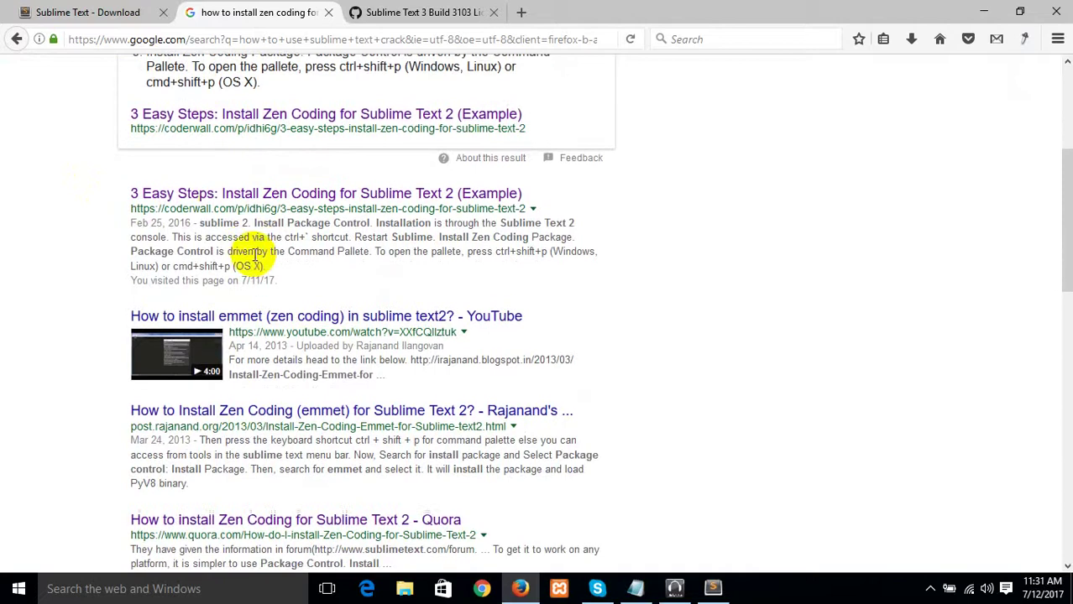
scroll(239, 252, down, 2)
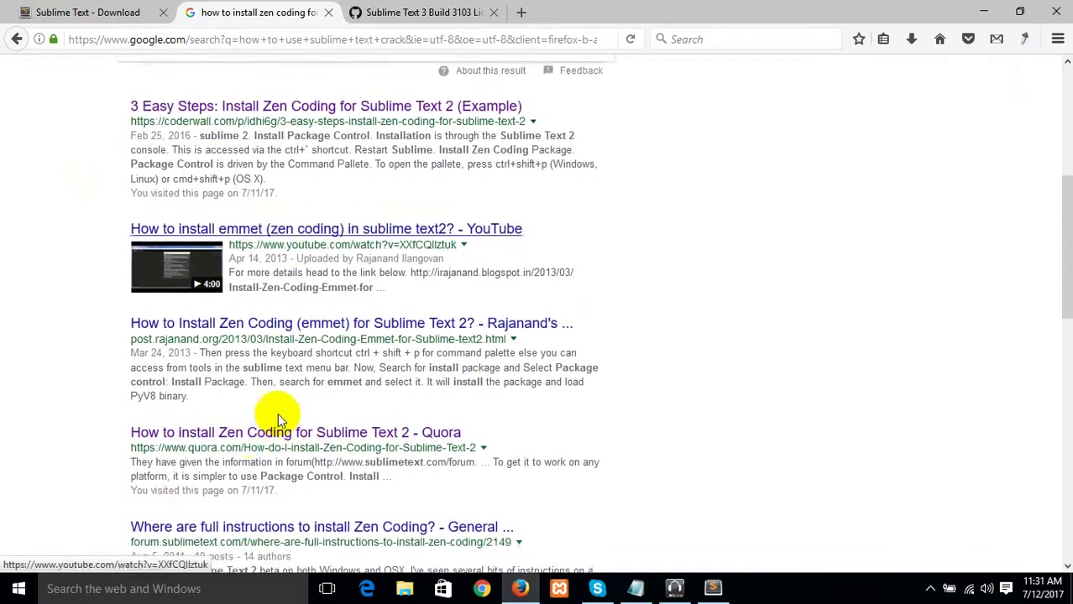
right_click(275, 435)
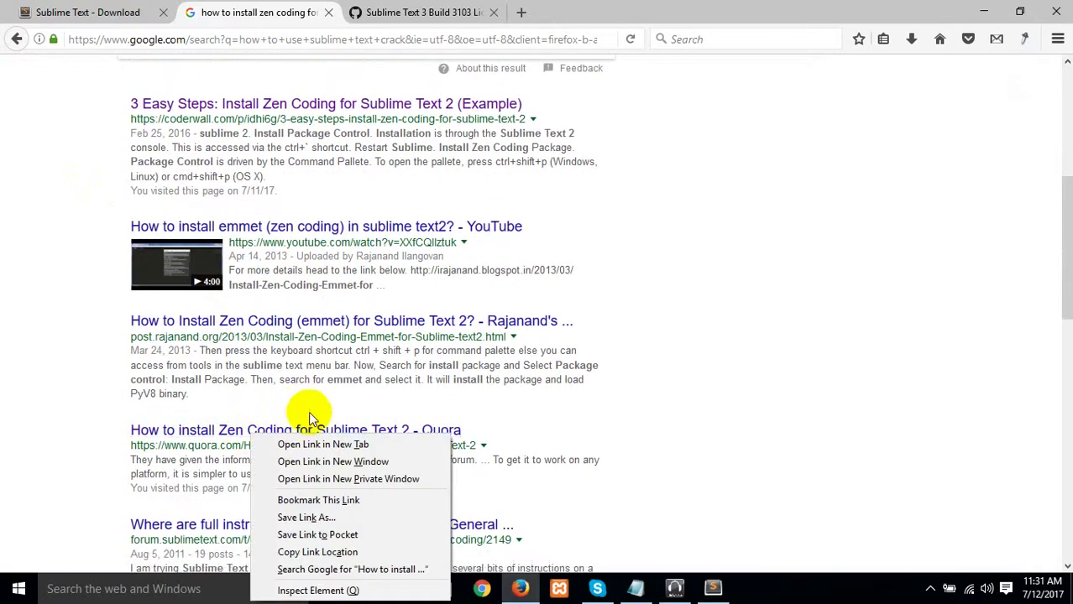
click(319, 444)
click(363, 12)
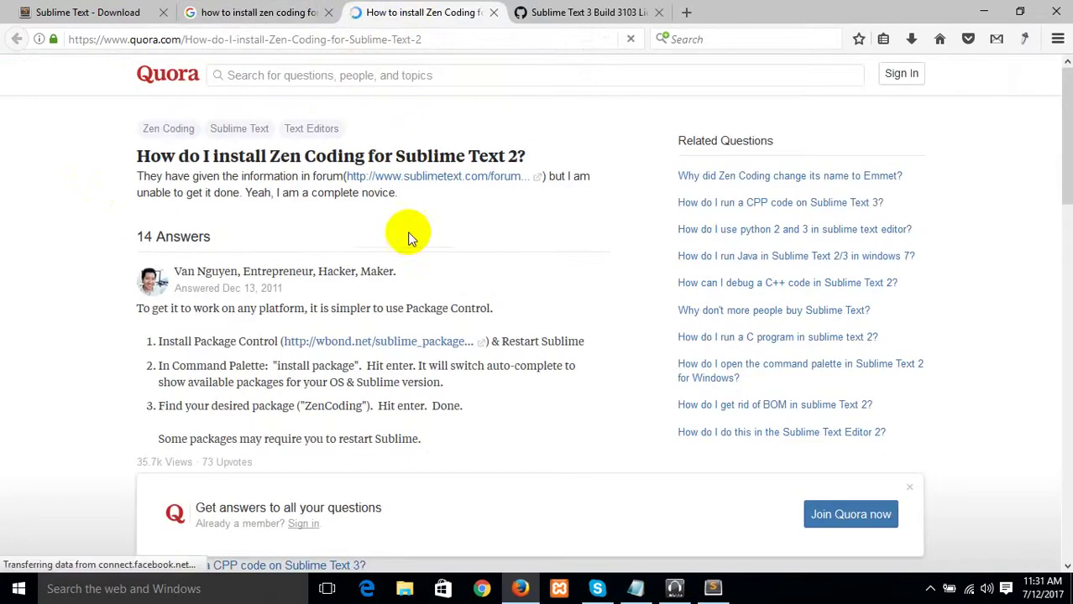
Open the first answer's wbond.net Package Control link in a new tab and view it.
scroll(366, 191, down, 2)
scroll(326, 224, up, 2)
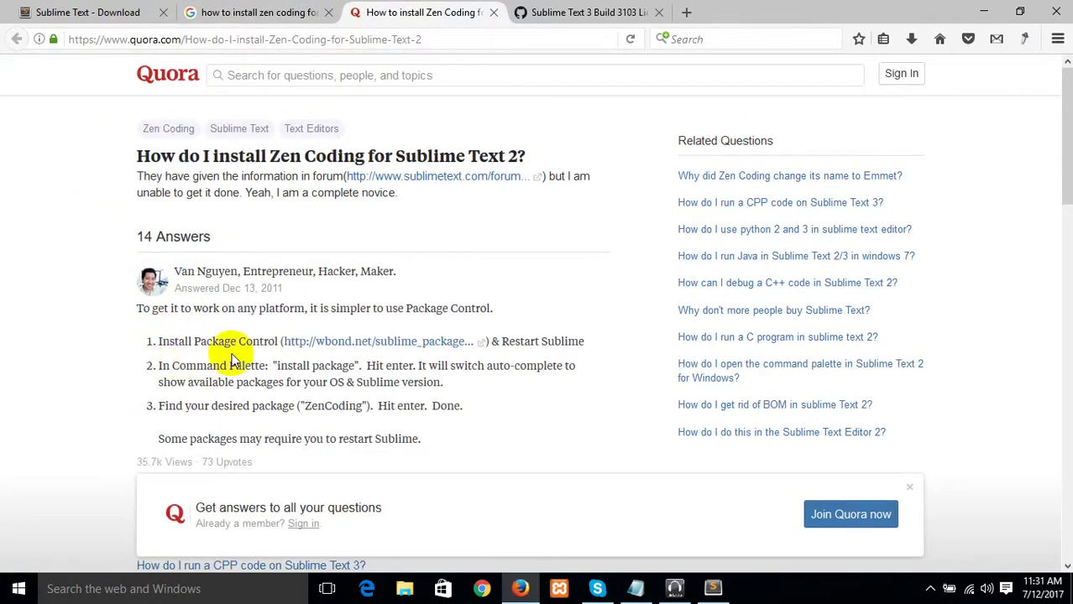
right_click(387, 353)
click(428, 361)
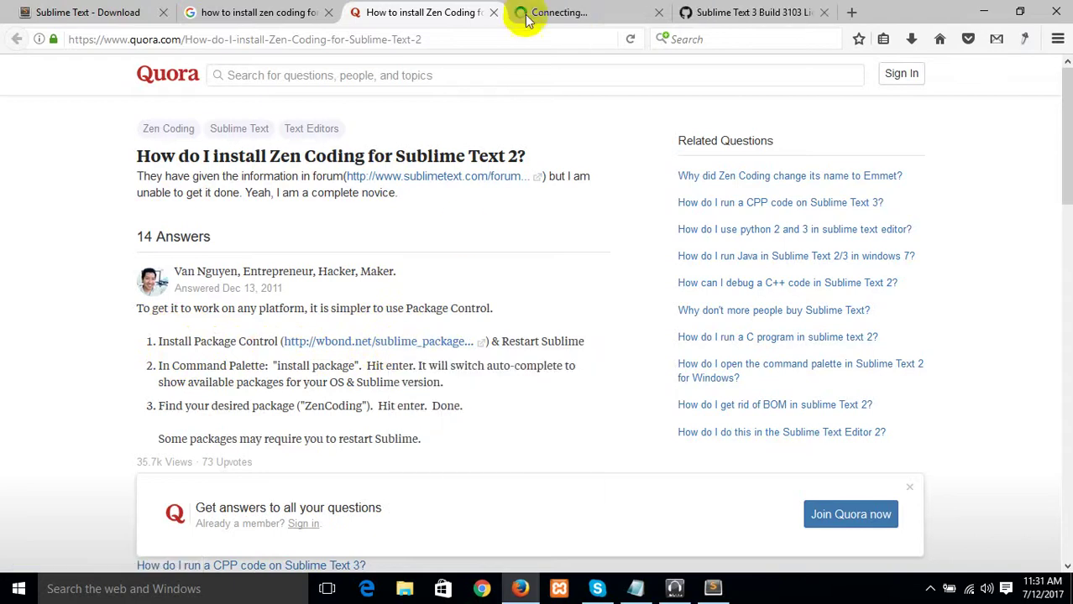
click(523, 13)
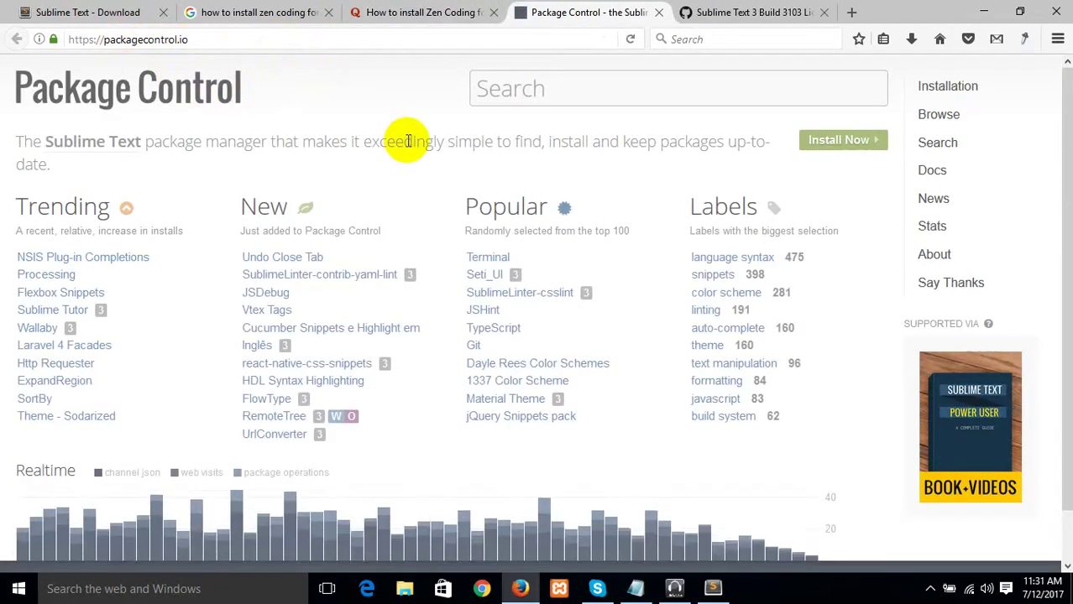
Go to Package Control's Installation page and show the Sublime Text 2 code.
click(947, 87)
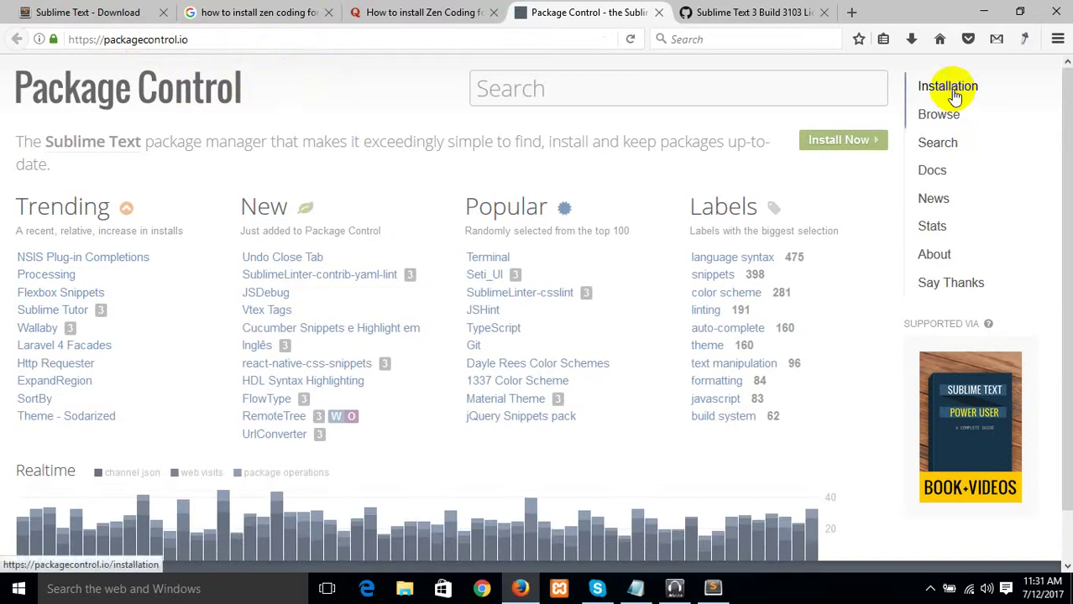
click(97, 302)
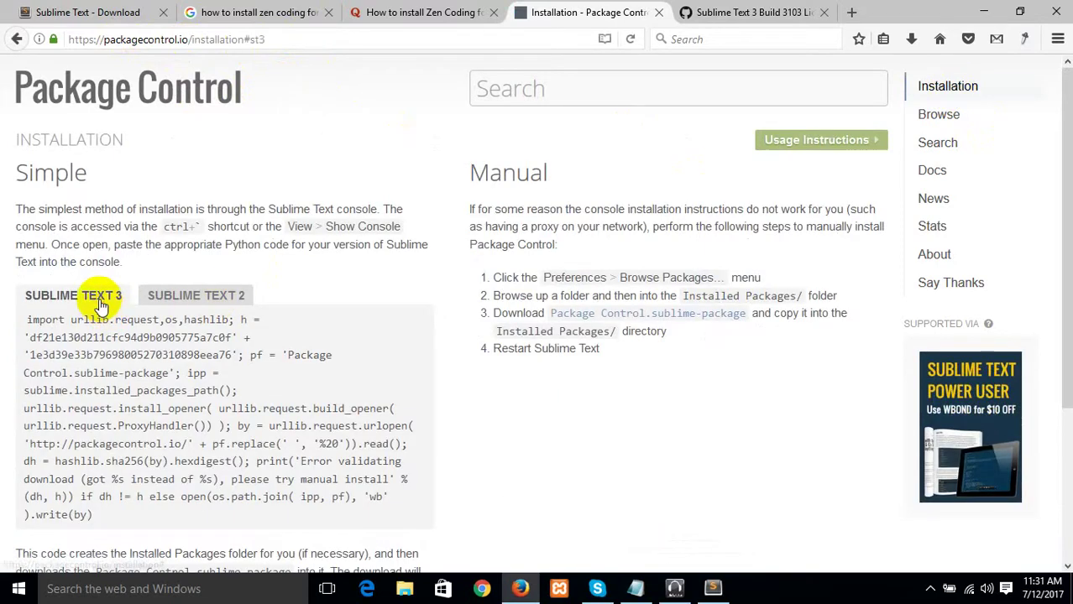
click(182, 294)
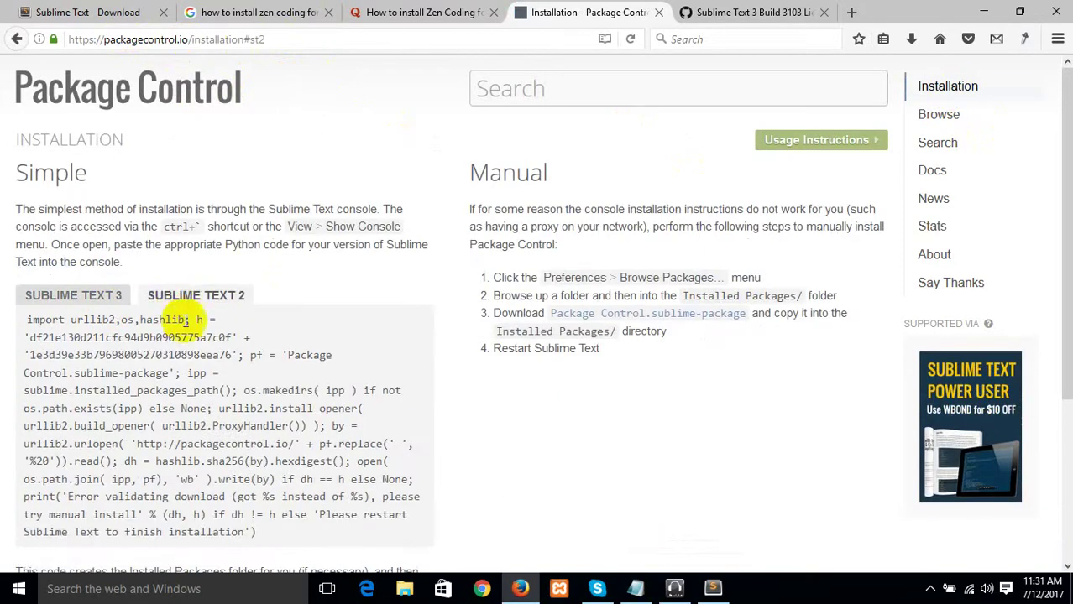
Copy the whole Sublime Text 2 install code and bring Sublime Text 2 forward.
scroll(185, 330, down, 3)
drag(278, 354, 24, 140)
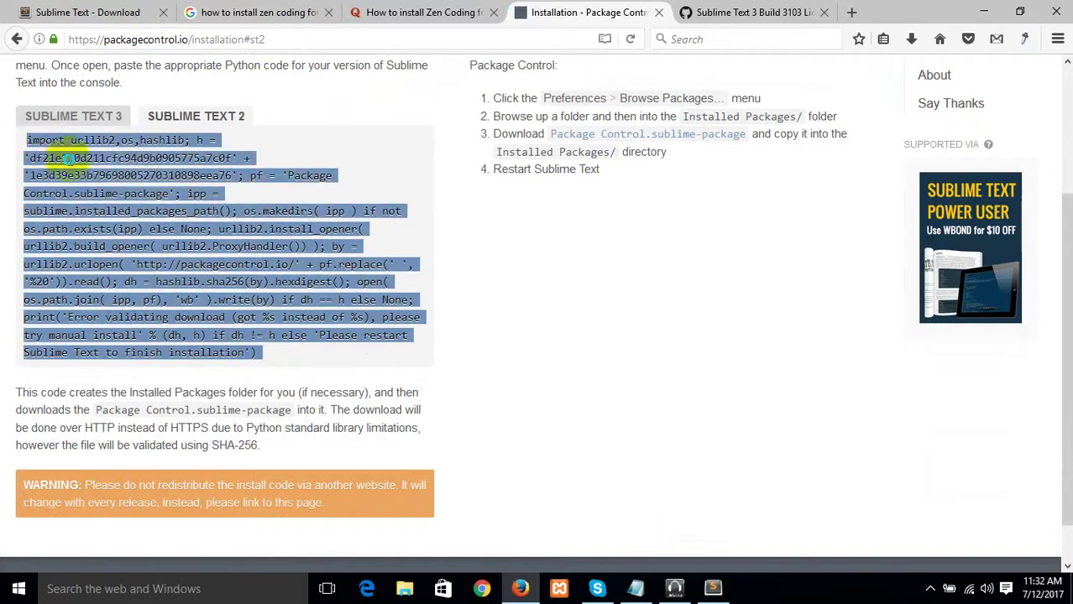
right_click(95, 166)
click(114, 172)
scroll(318, 216, up, 4)
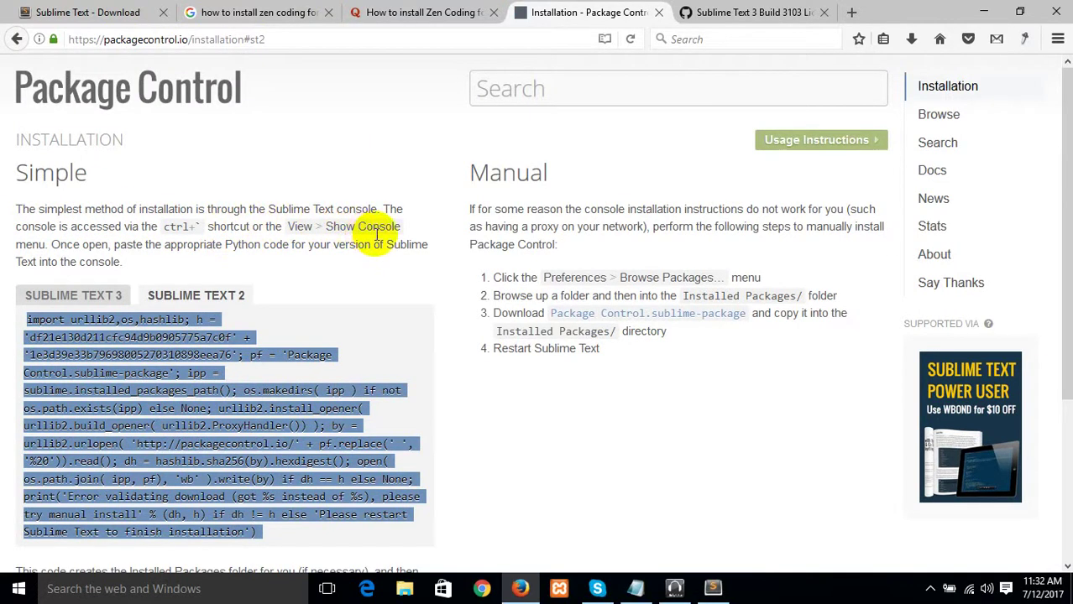
click(711, 591)
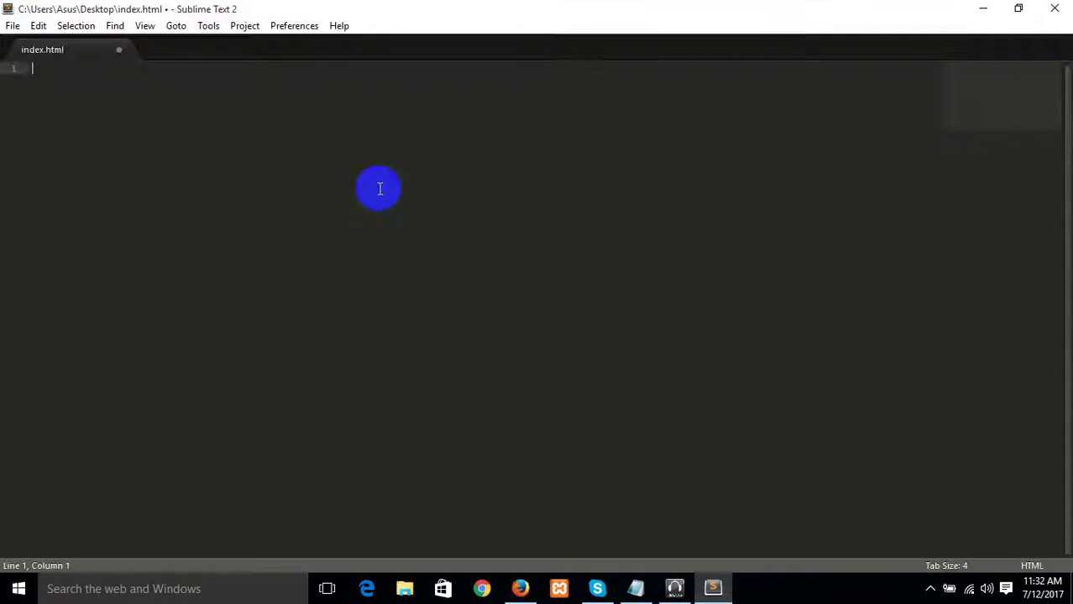
Paste and run the Package Control install code in the Sublime Text console until it asks for a restart.
click(146, 26)
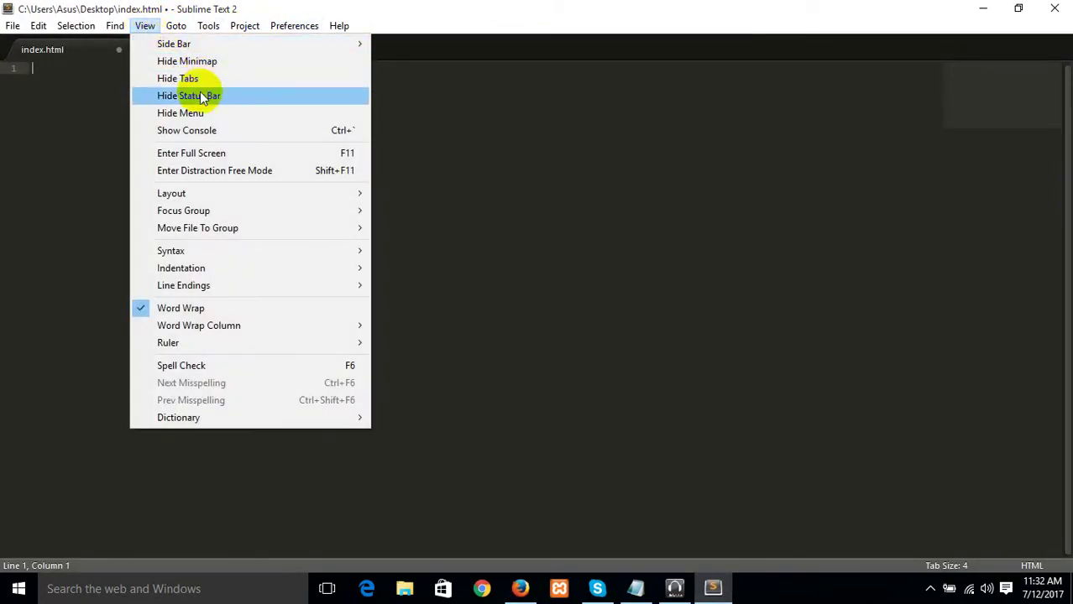
click(205, 128)
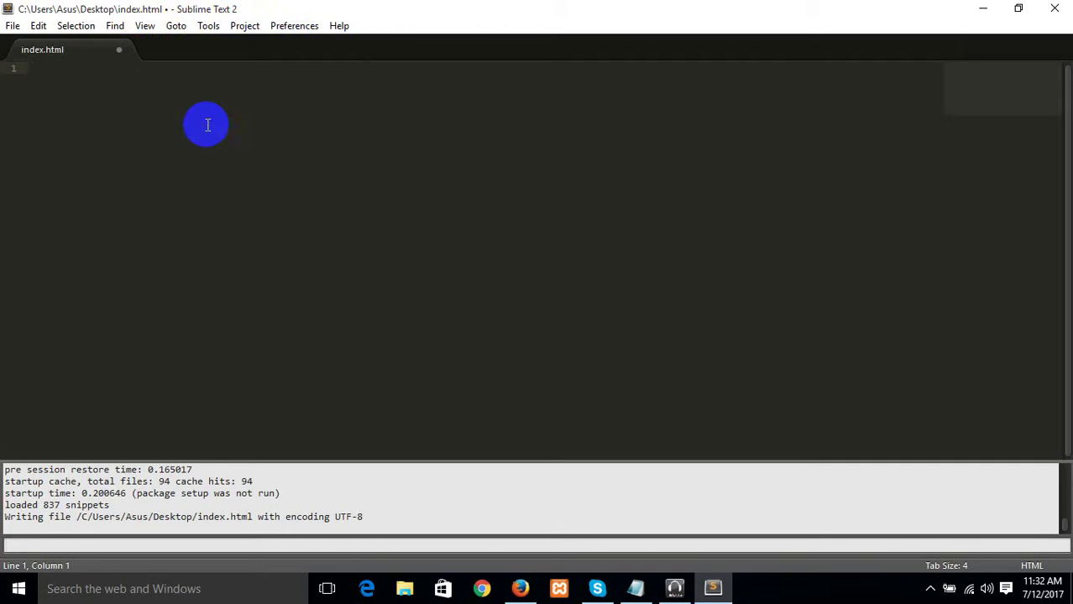
key(ctrl+v)
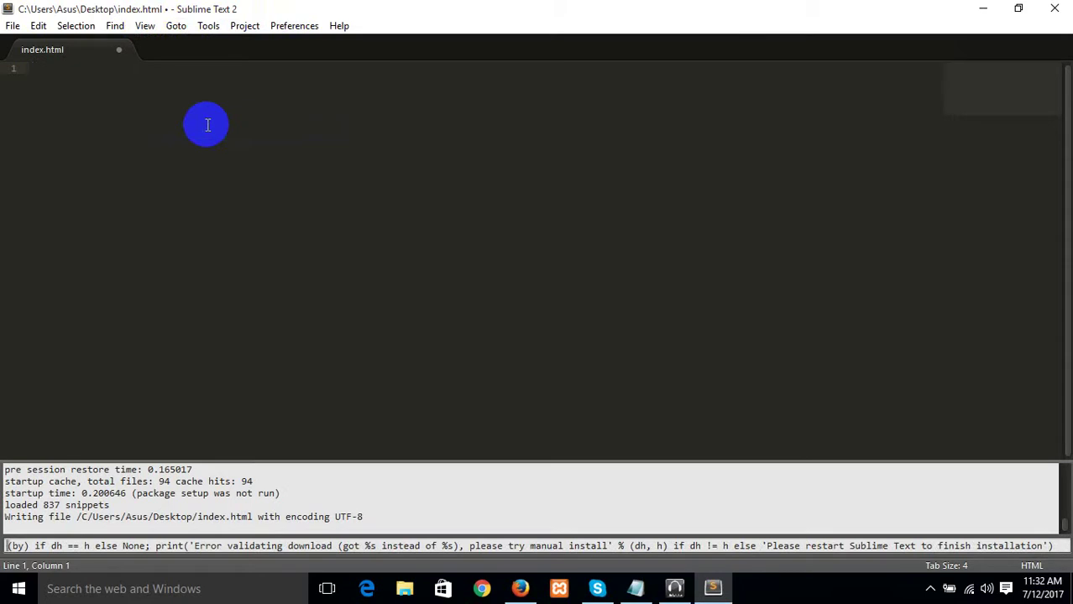
key(Return)
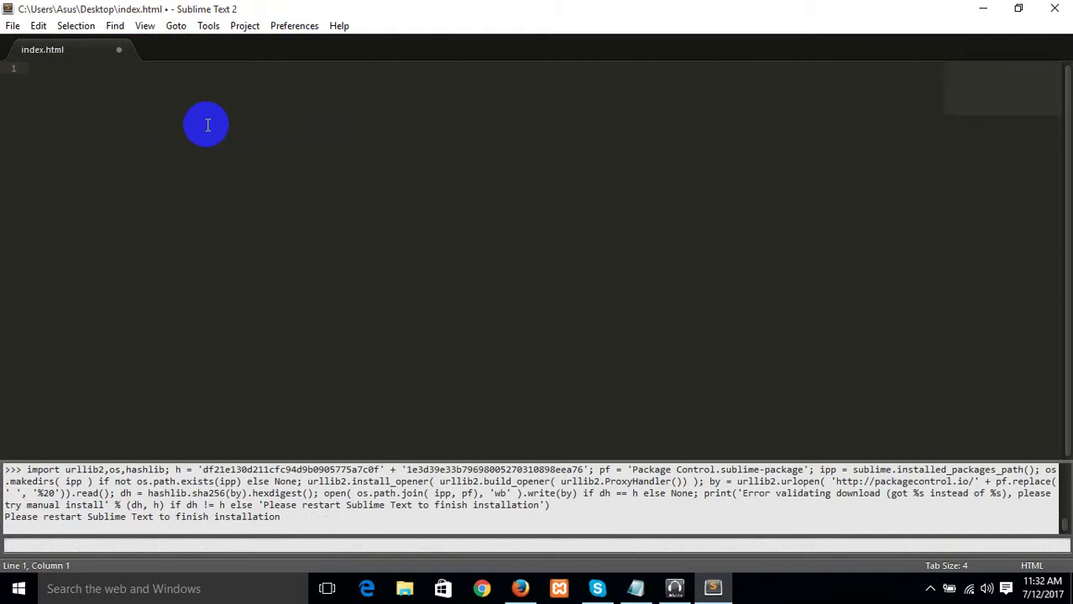
click(520, 588)
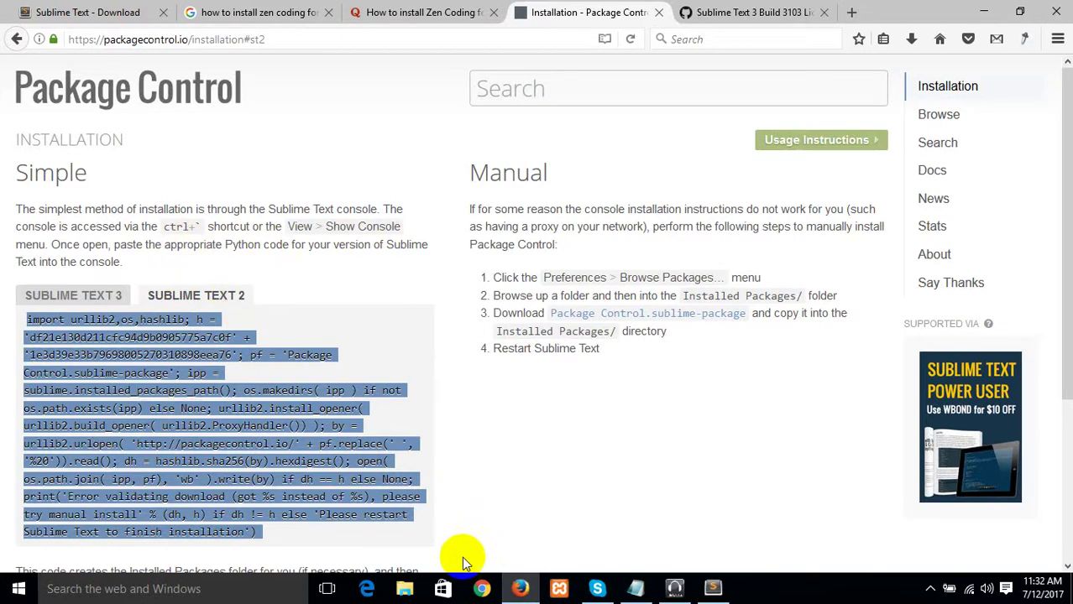
Bring Sublime Text back and check the View menu's console options.
click(712, 588)
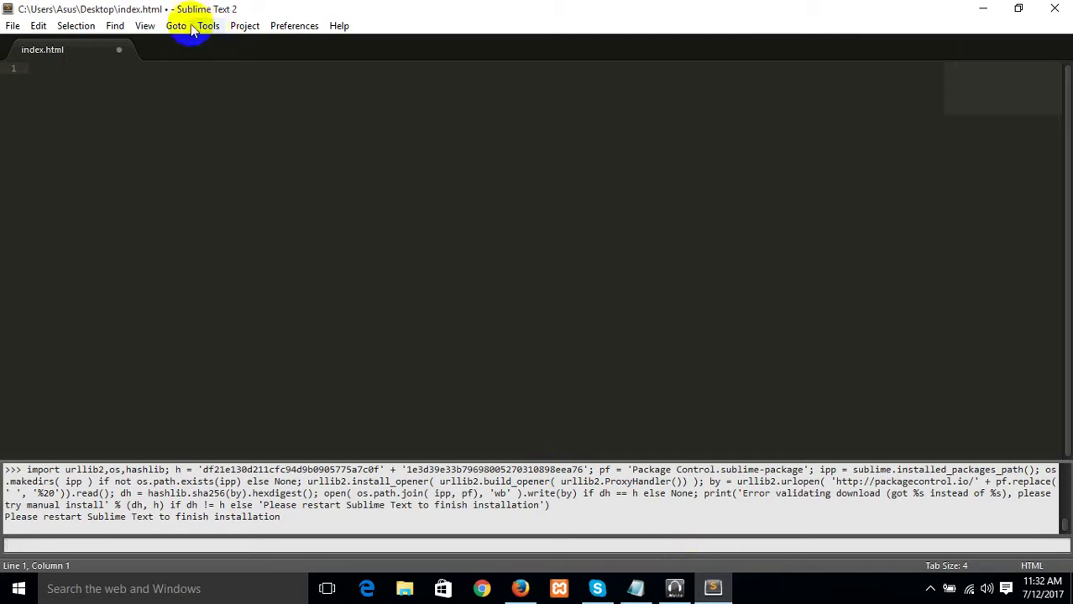
click(145, 26)
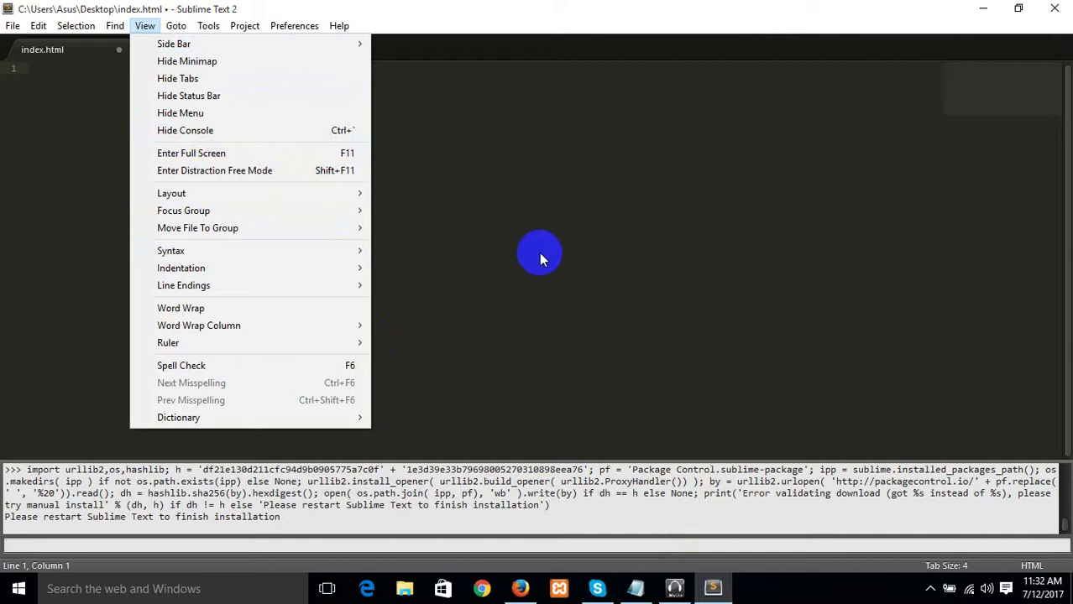
click(543, 256)
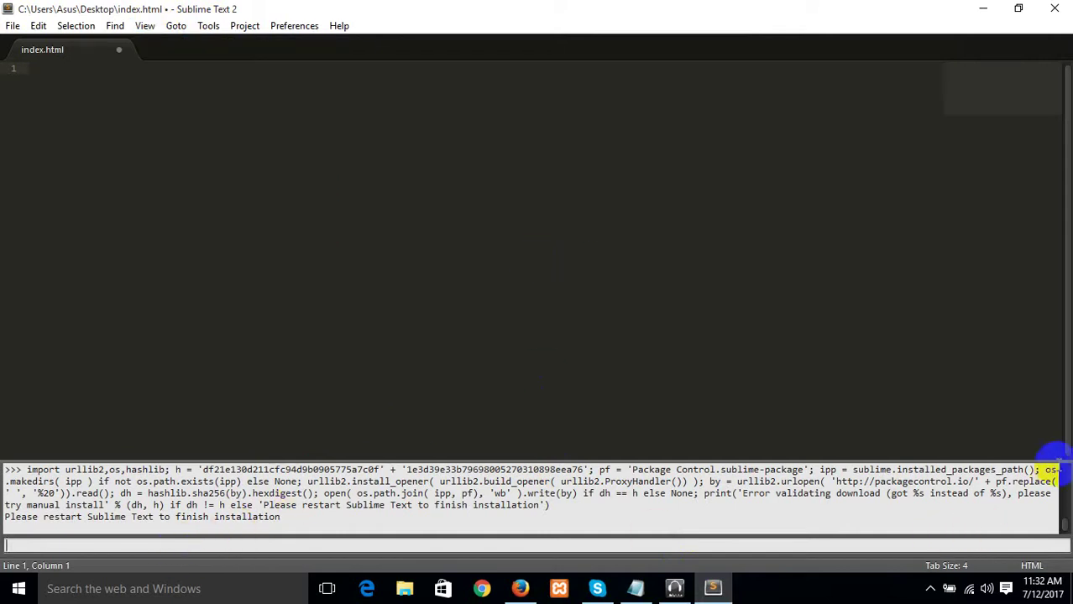
click(761, 287)
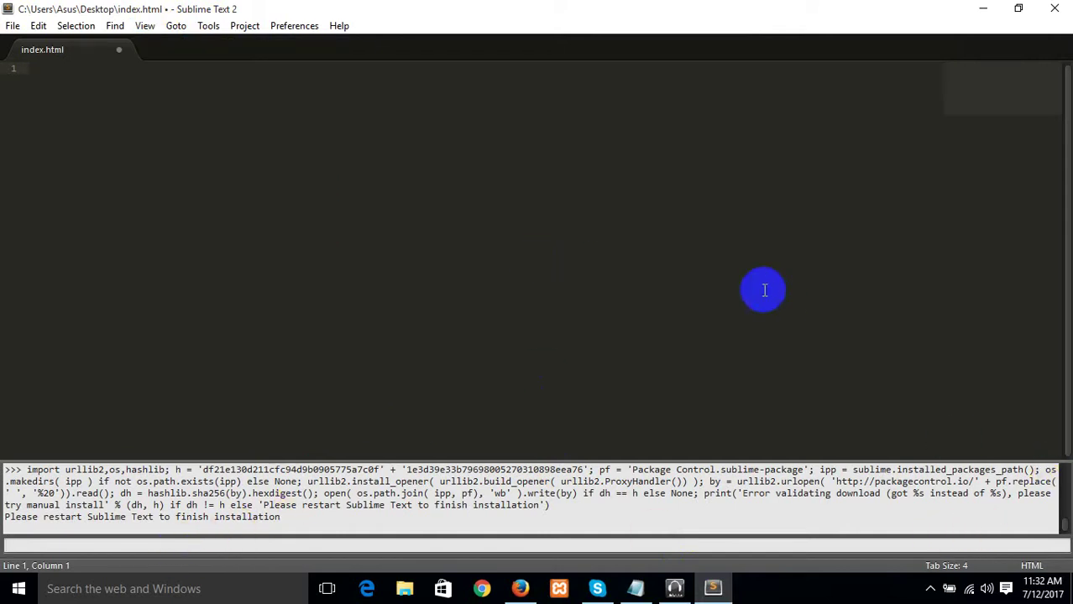
Look through the Preferences and Help menus, including the colour scheme choices.
click(334, 25)
mouse_move(294, 27)
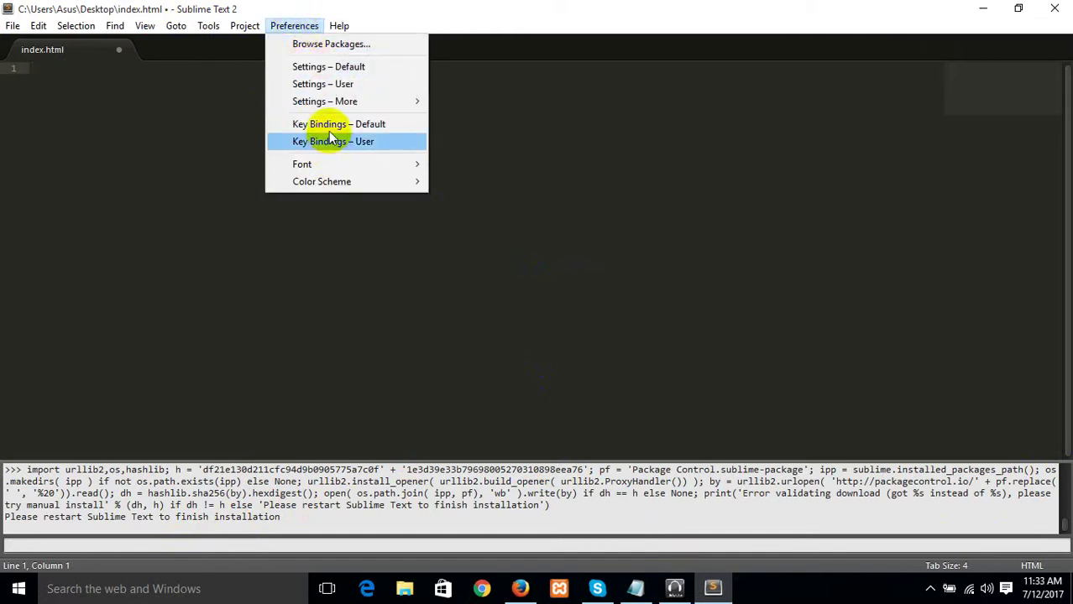
mouse_move(245, 30)
click(339, 27)
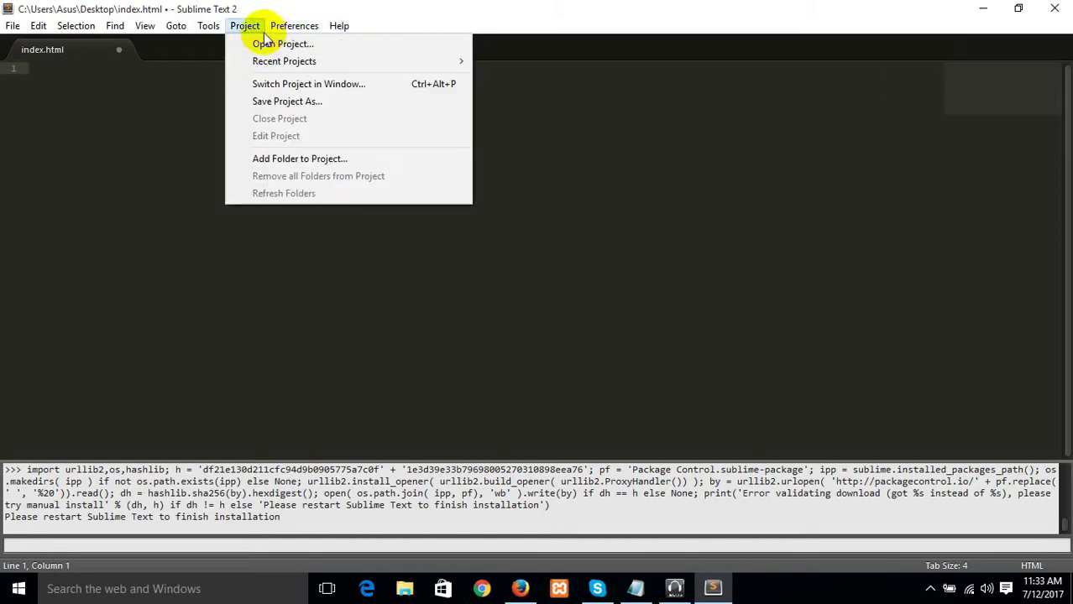
mouse_move(220, 34)
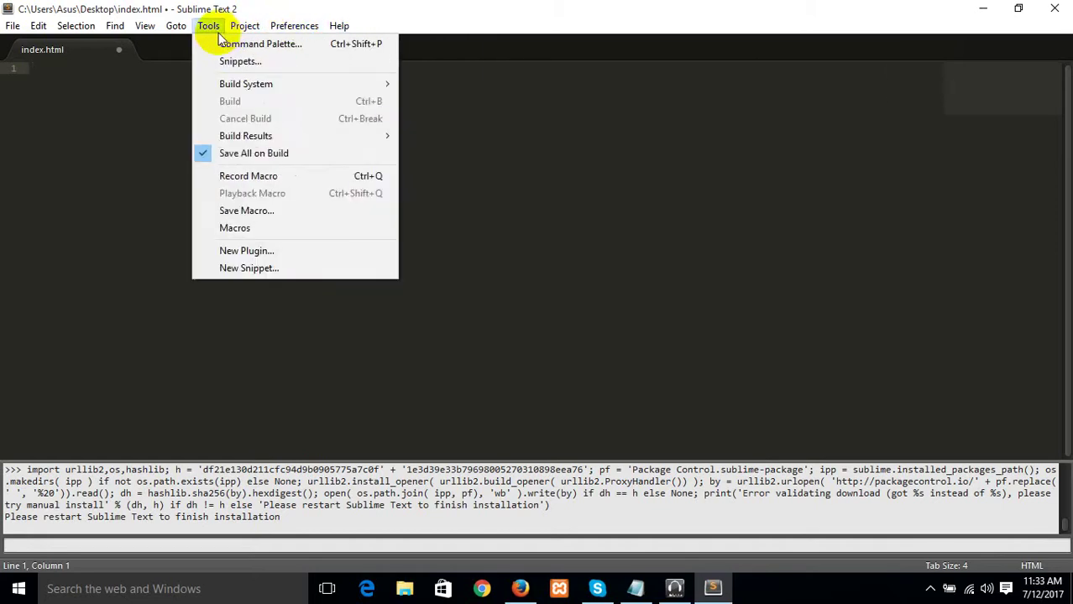
mouse_move(184, 37)
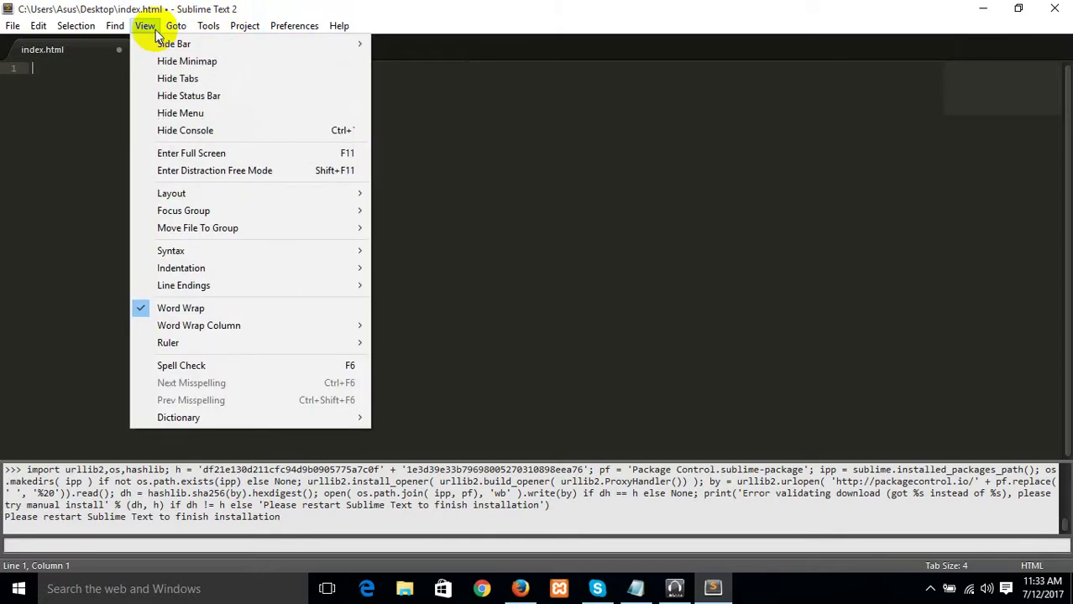
mouse_move(289, 25)
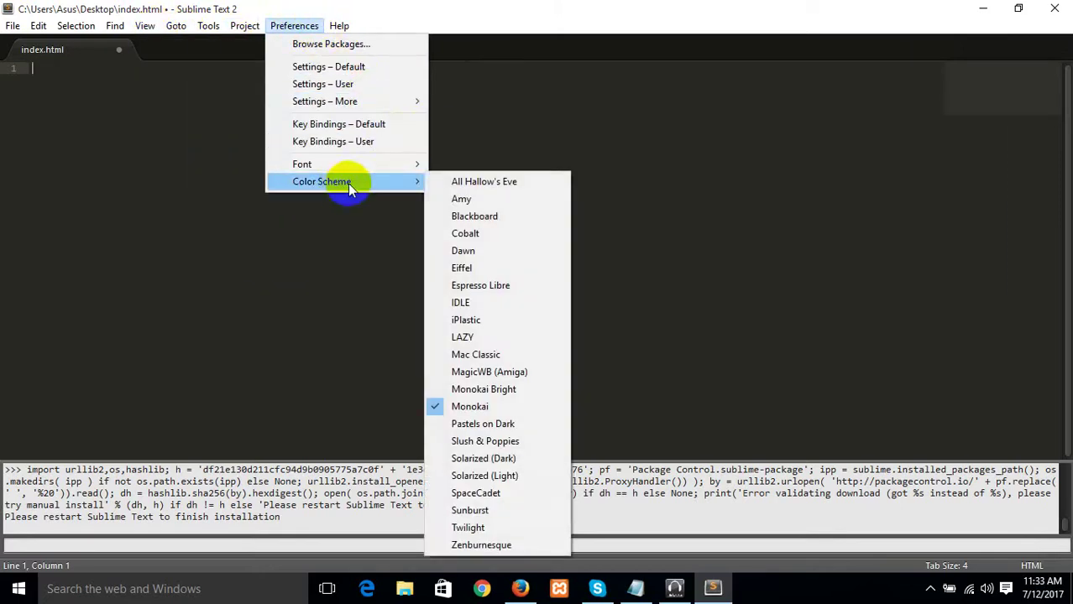
click(410, 64)
click(343, 29)
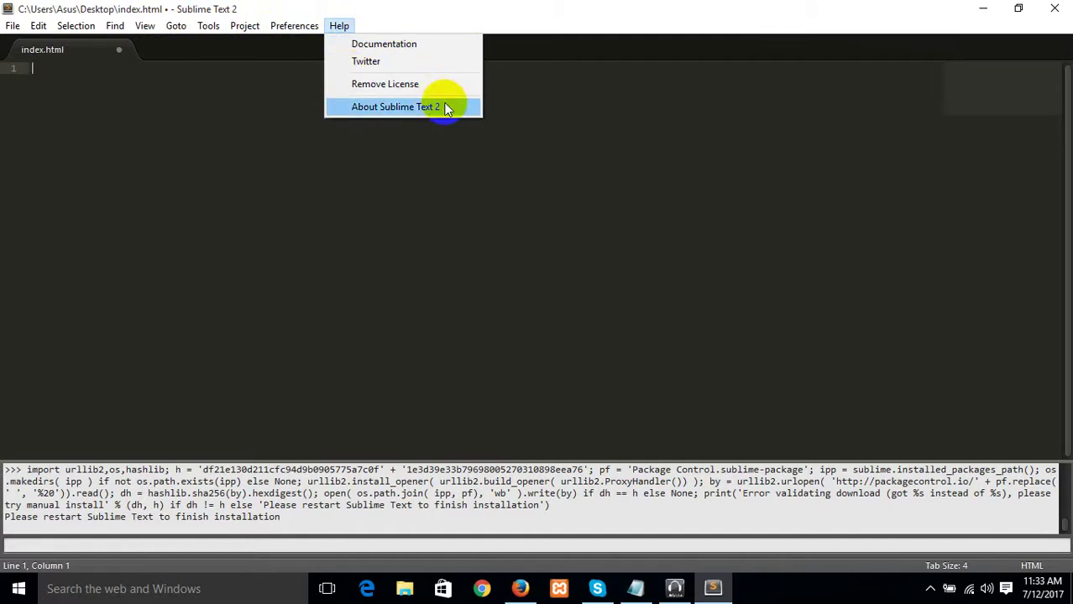
Open and close the Packages folder via Preferences > Browse Packages, then revisit Preferences.
mouse_move(295, 25)
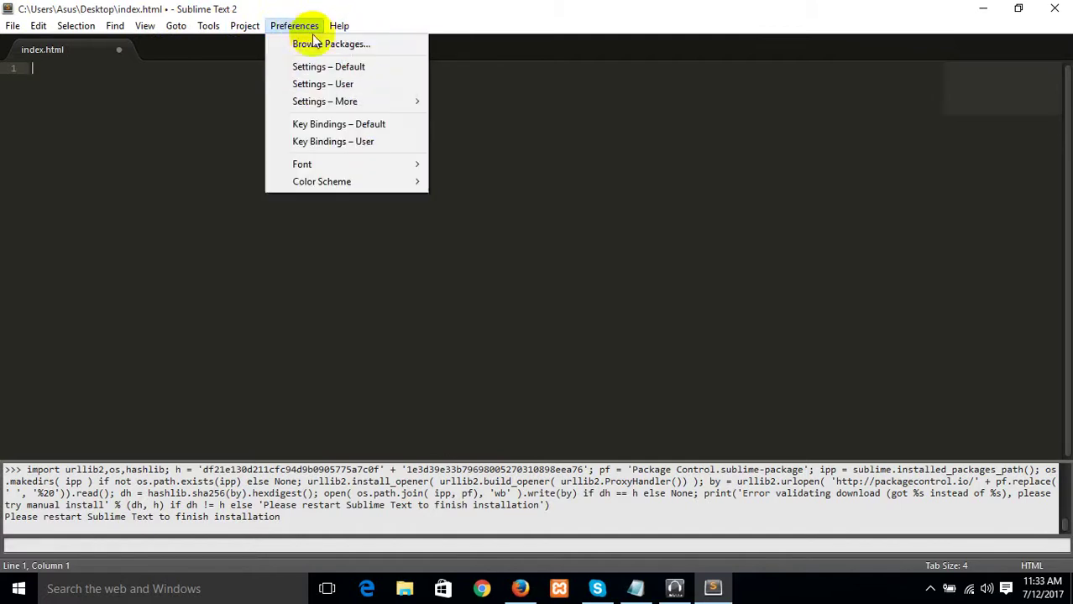
click(365, 45)
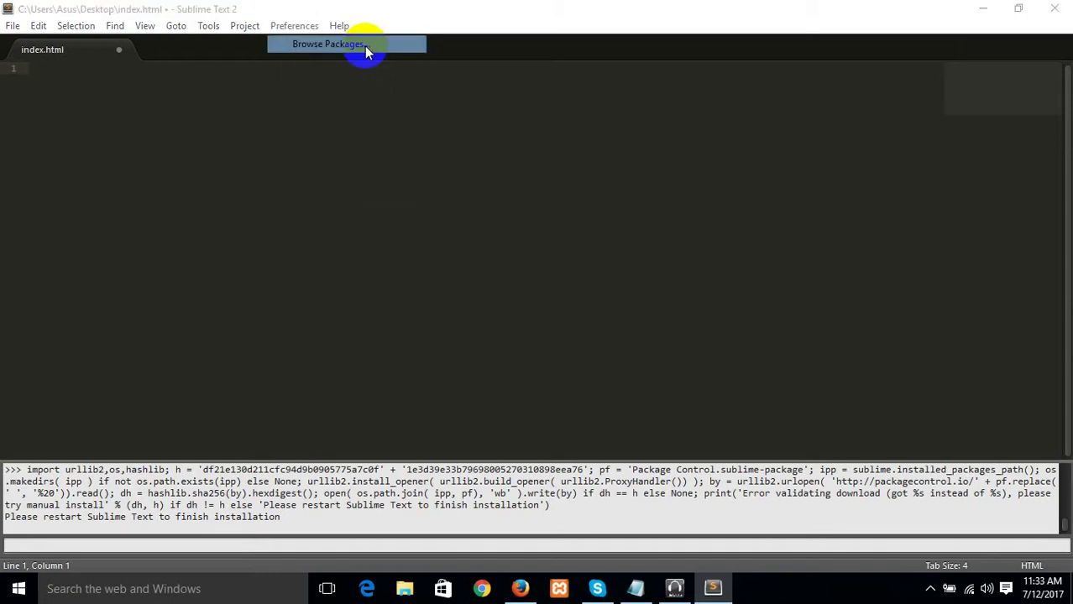
click(992, 37)
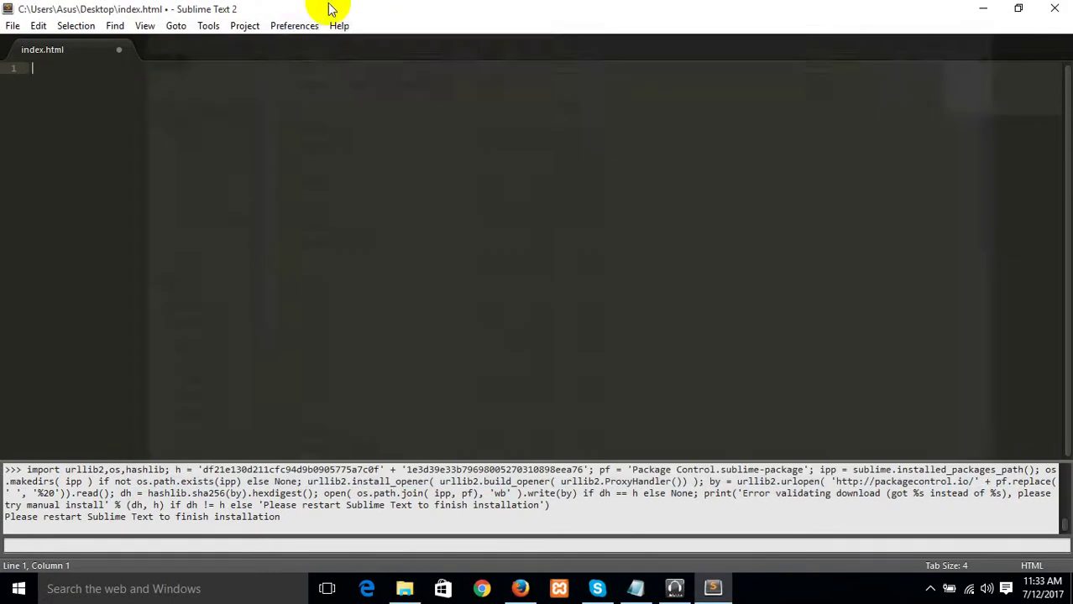
click(293, 25)
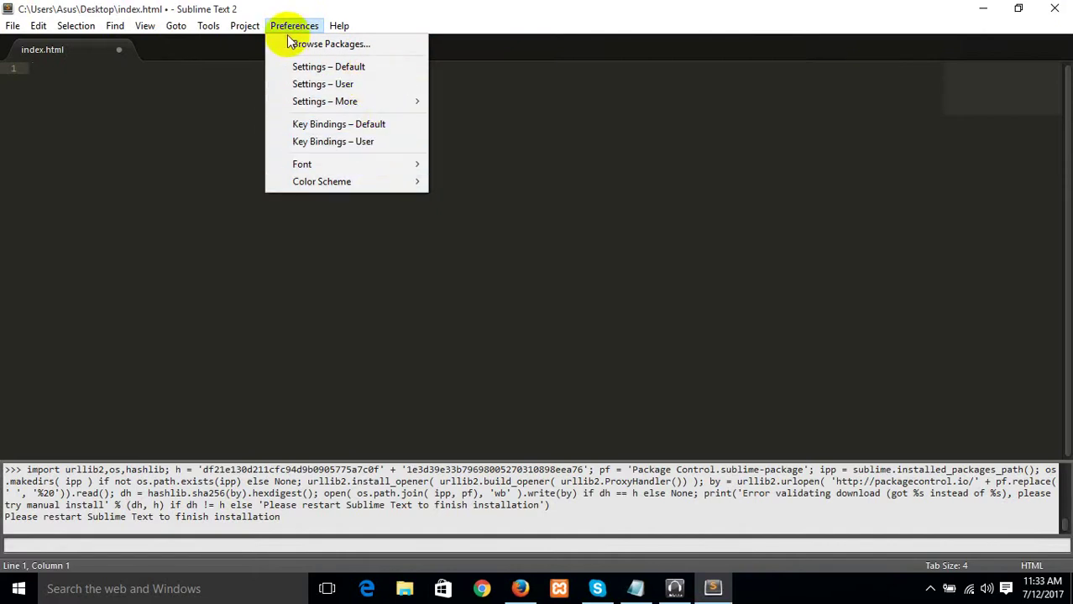
mouse_move(260, 30)
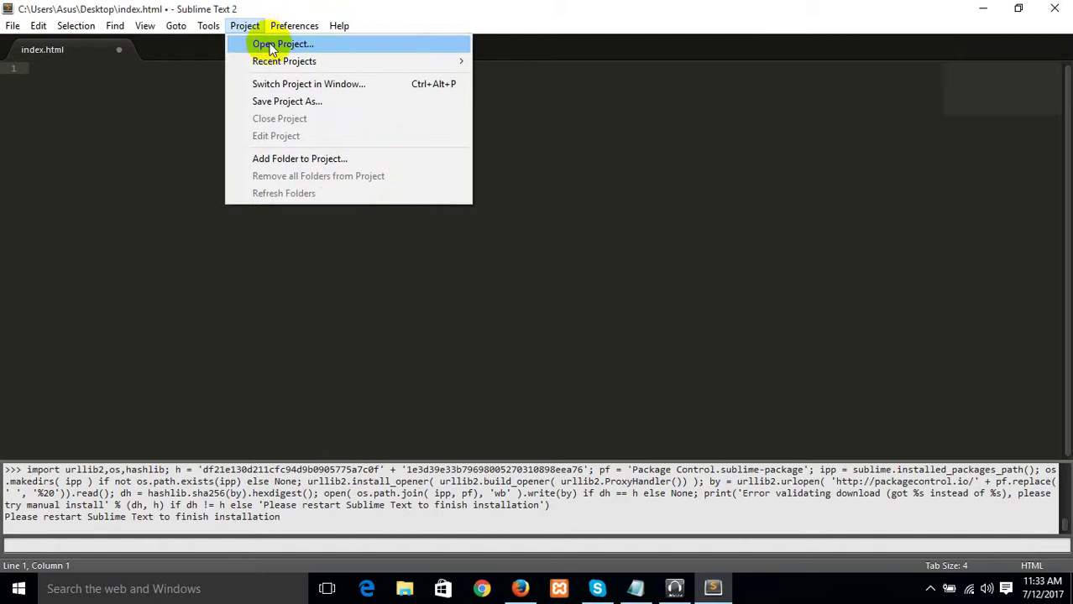
mouse_move(321, 66)
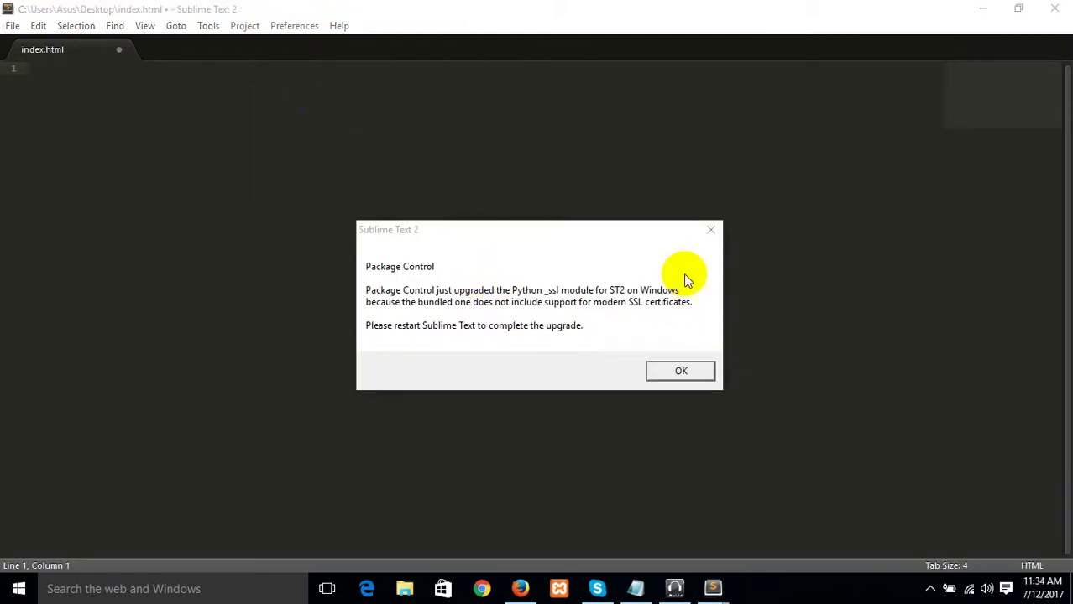
Dismiss the upgrade notice and filter the Package Control commands by 'in'.
click(709, 229)
click(244, 26)
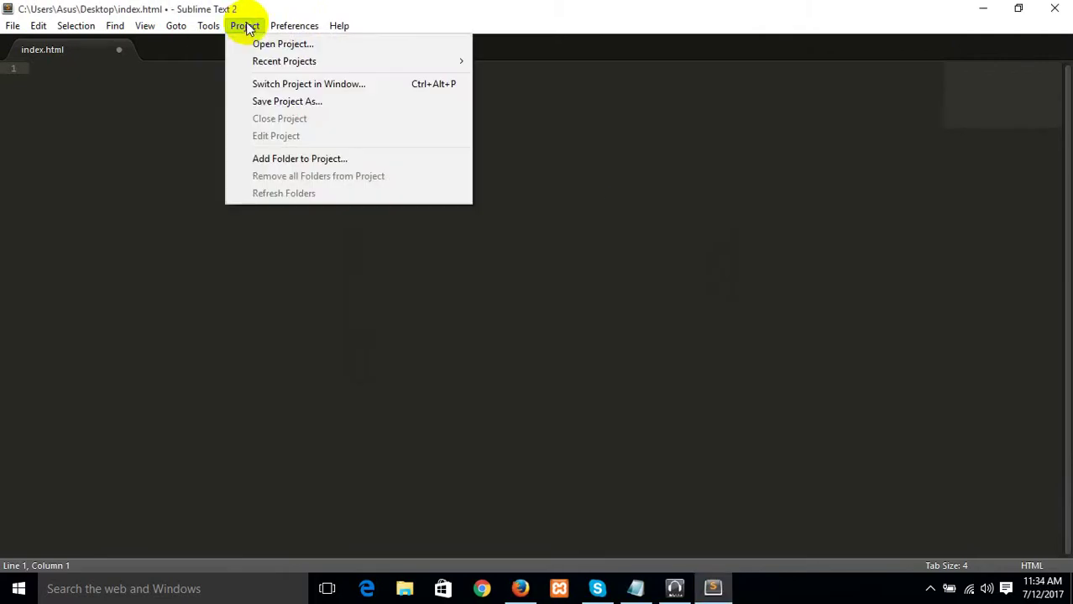
mouse_move(286, 28)
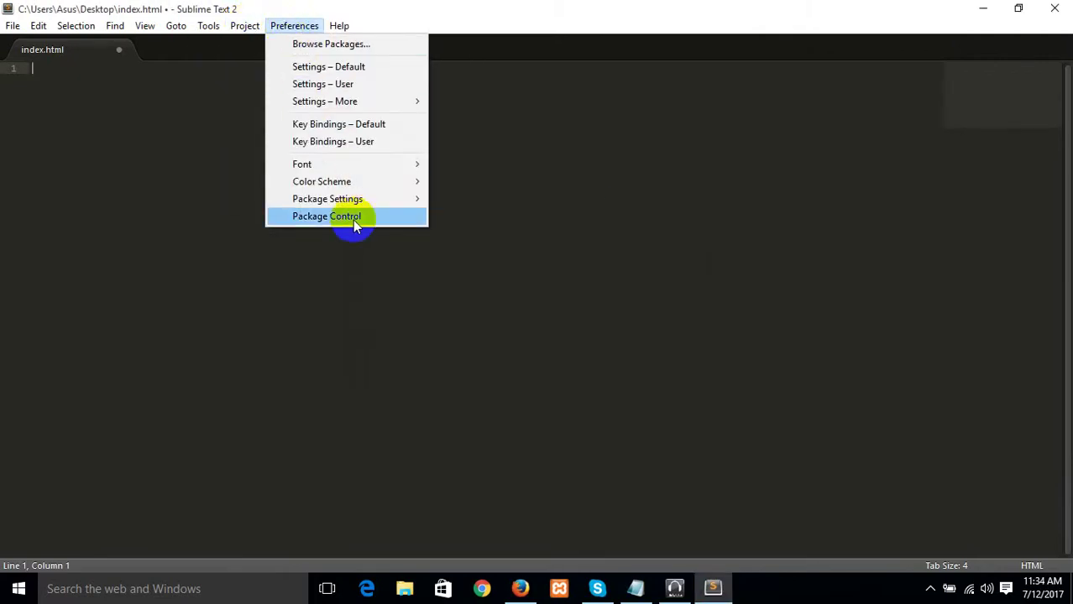
mouse_move(350, 183)
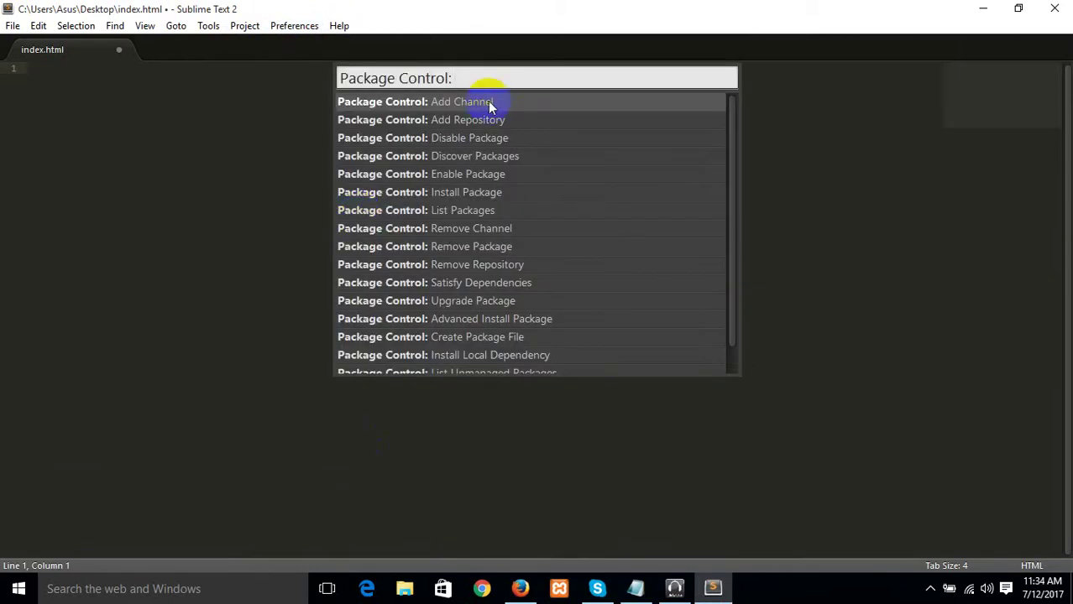
text(in)
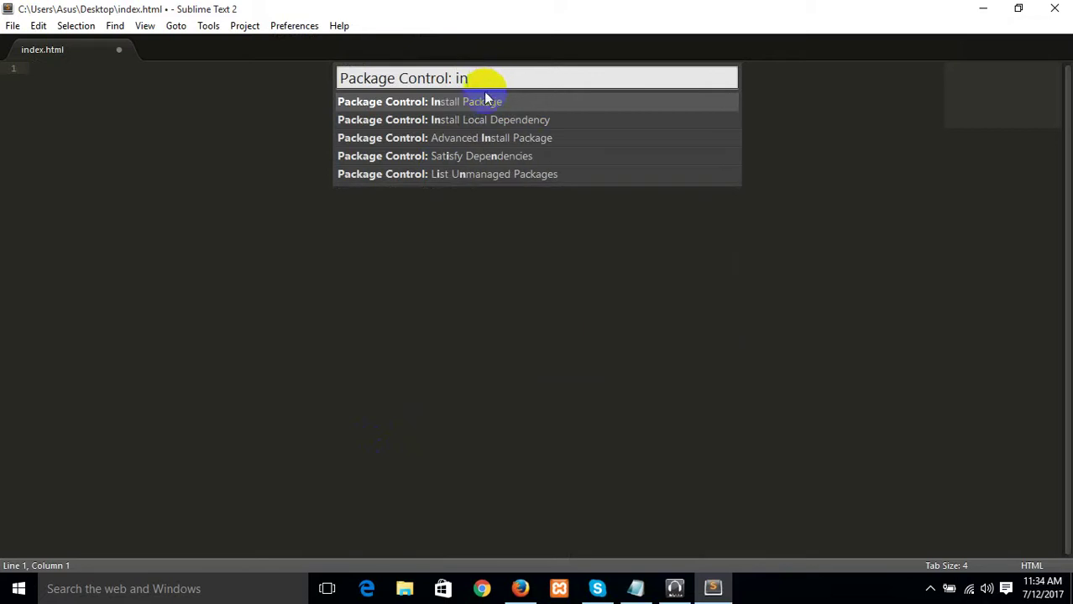
Run 'Package Control: Install Package' from the command palette.
click(483, 101)
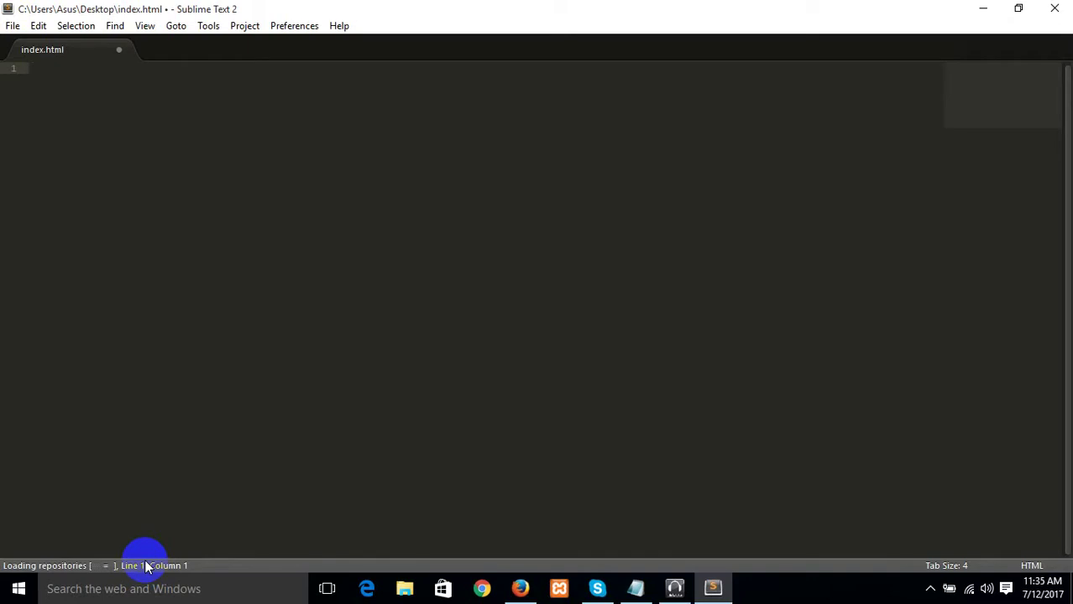
Compare the Quora Zen Coding answer with the Package Control installation page in Firefox.
click(520, 591)
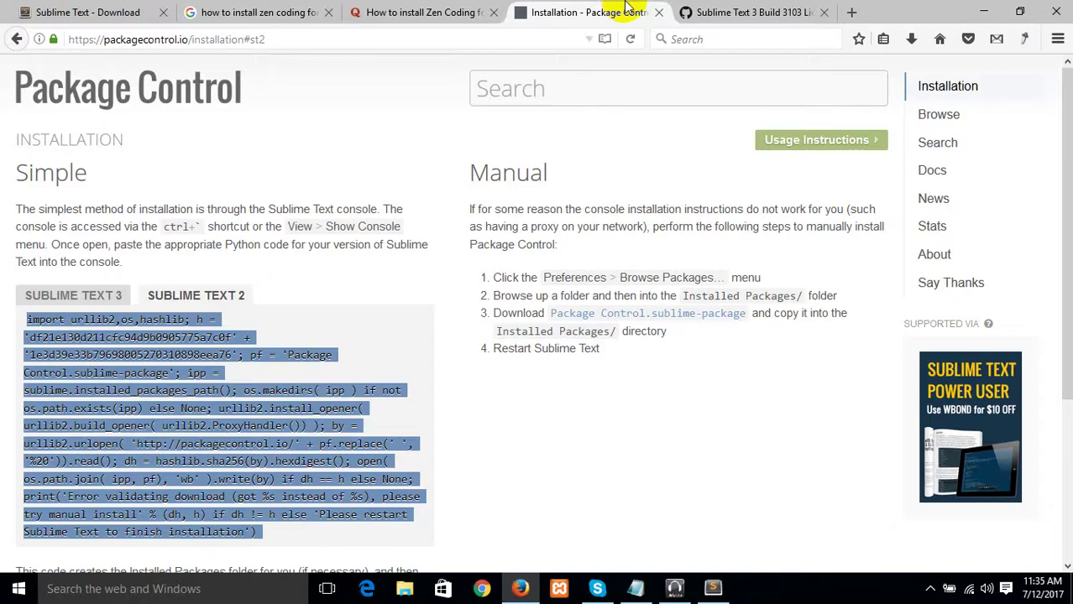
click(432, 12)
scroll(361, 251, down, 1)
scroll(351, 276, down, 3)
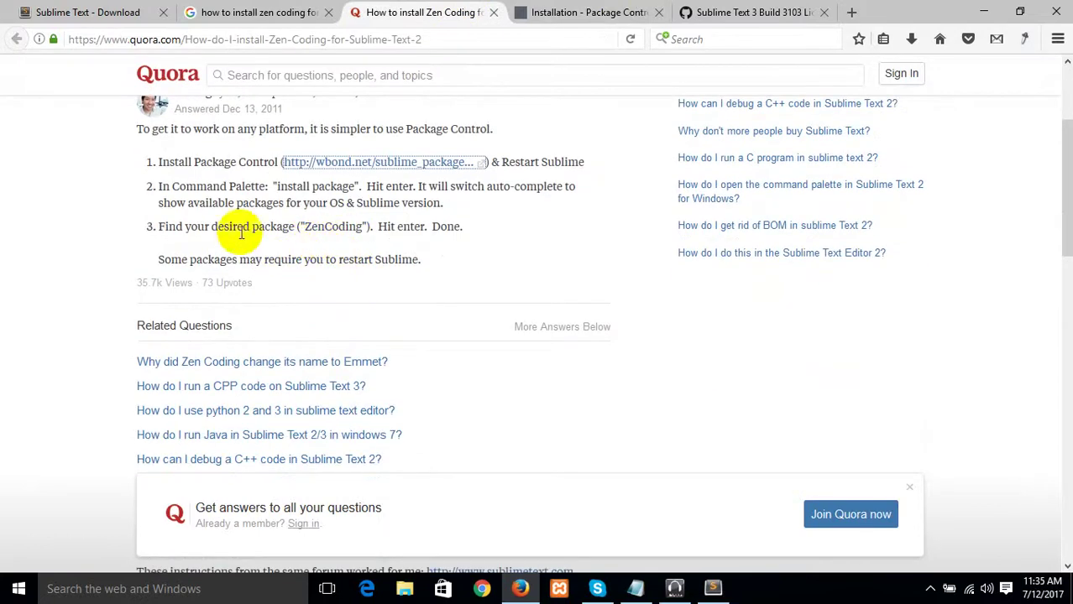
scroll(364, 232, down, 2)
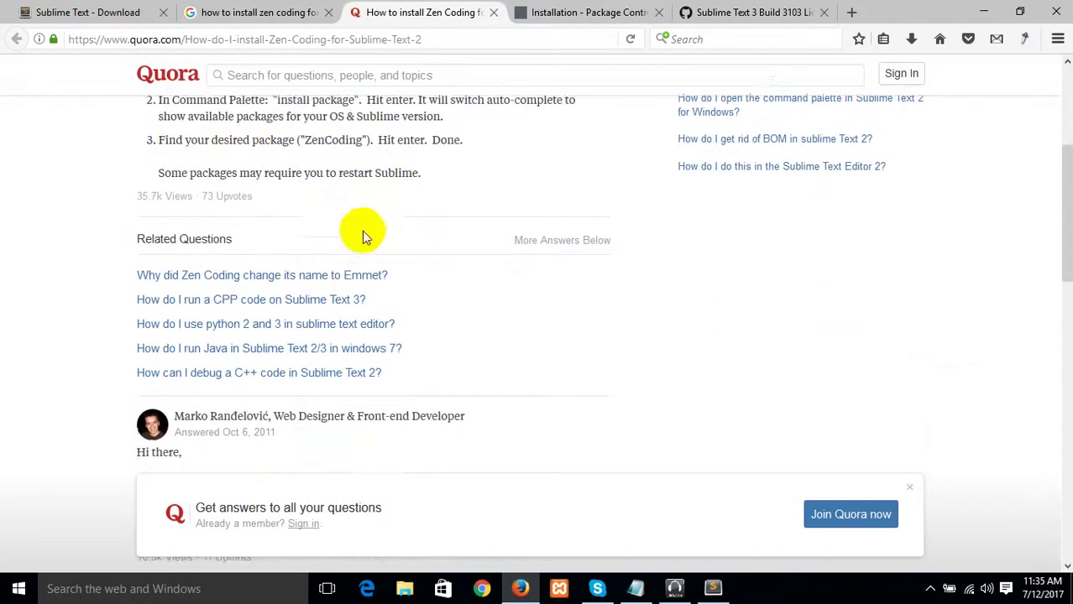
click(531, 10)
scroll(311, 288, down, 6)
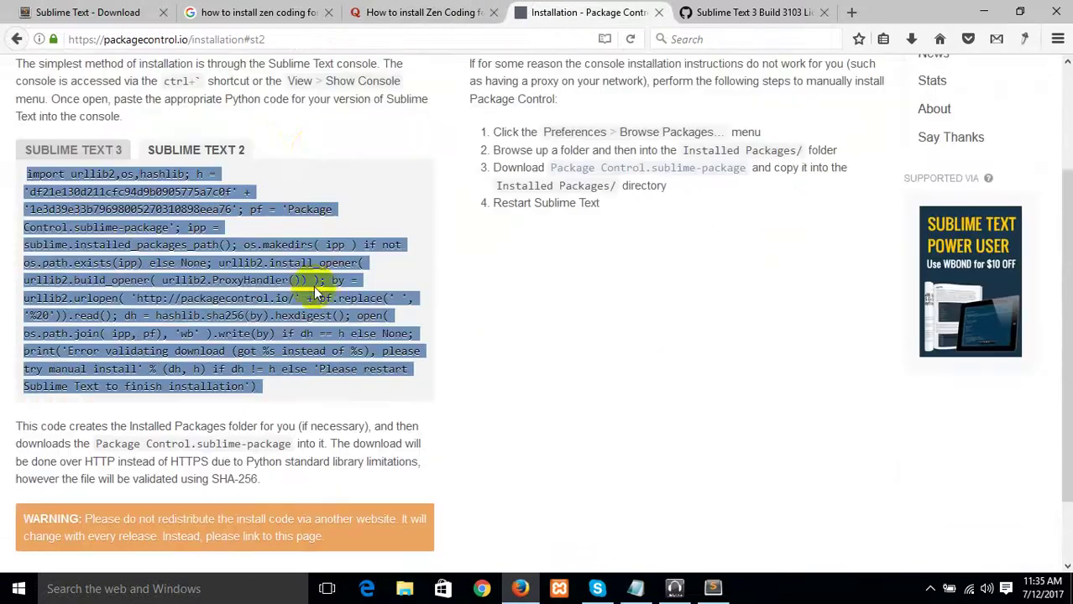
click(428, 11)
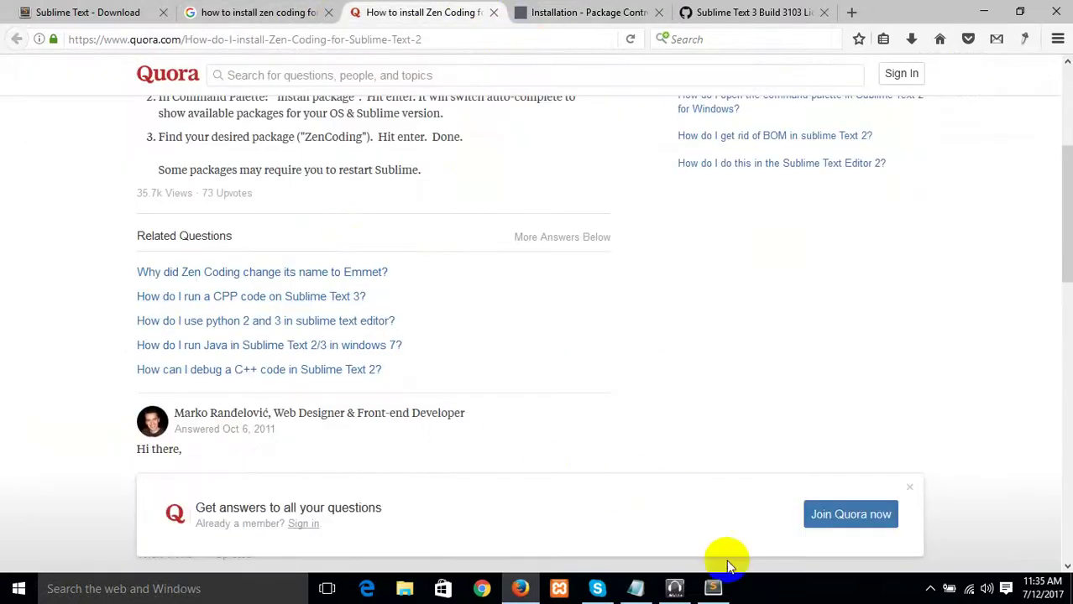
click(711, 586)
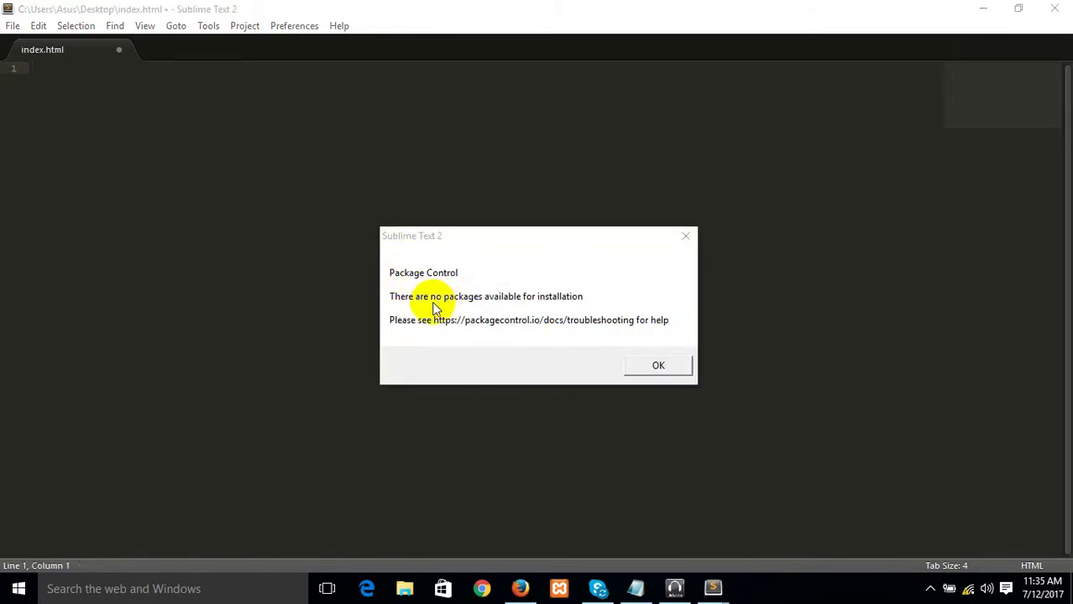
Dismiss the no-packages-available warning and open the Package Control command list.
click(651, 367)
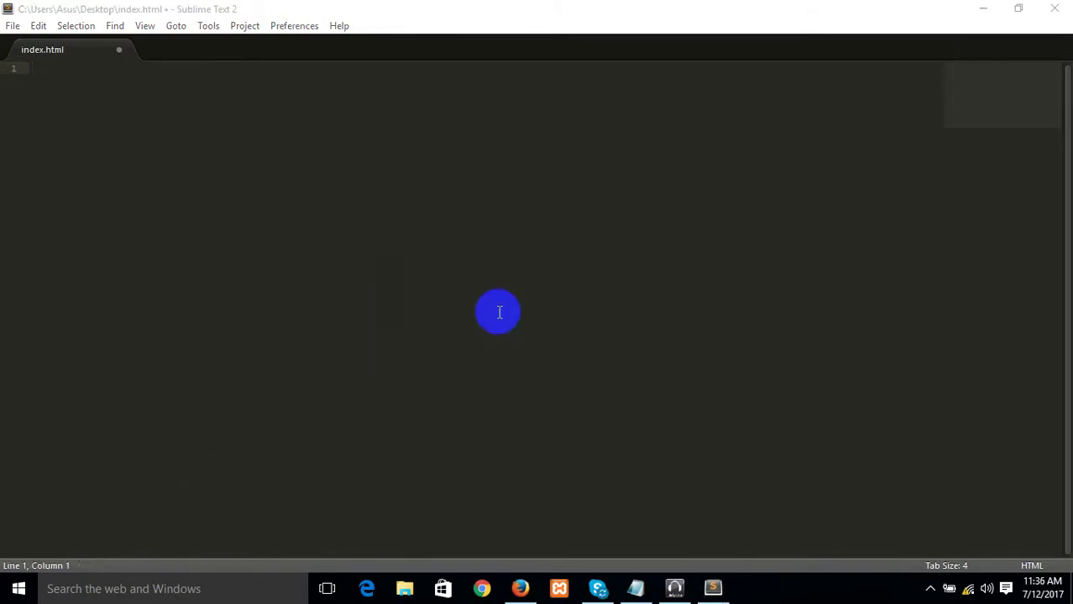
click(275, 26)
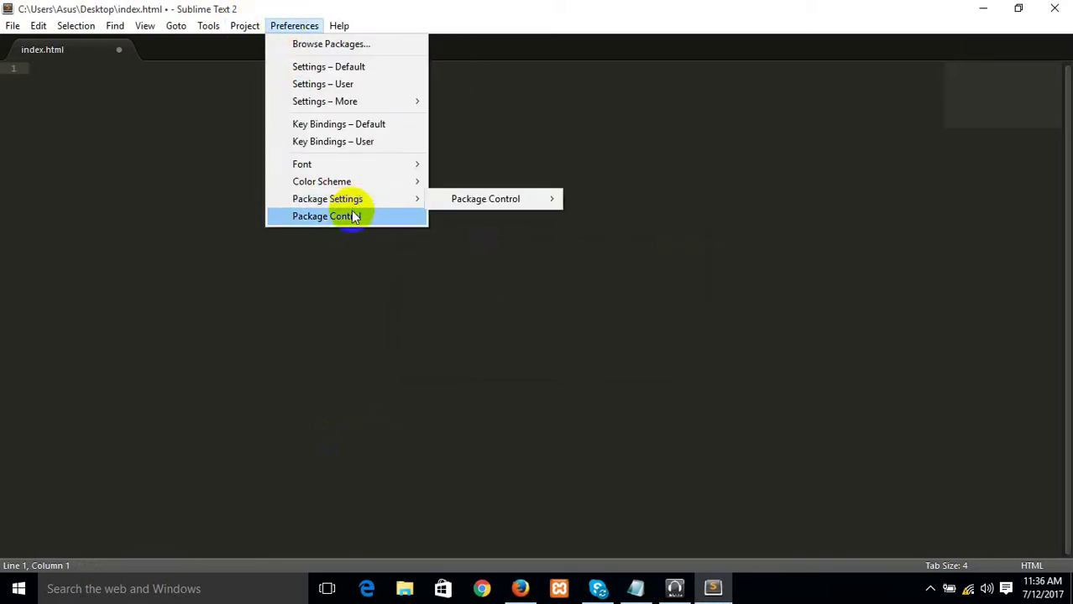
mouse_move(359, 201)
mouse_move(544, 199)
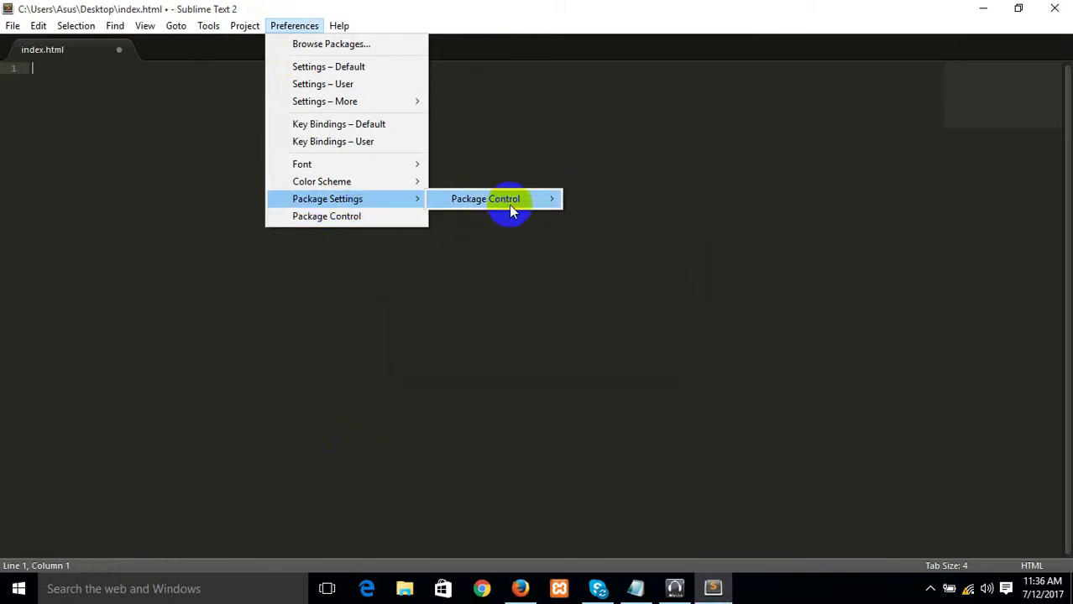
click(374, 218)
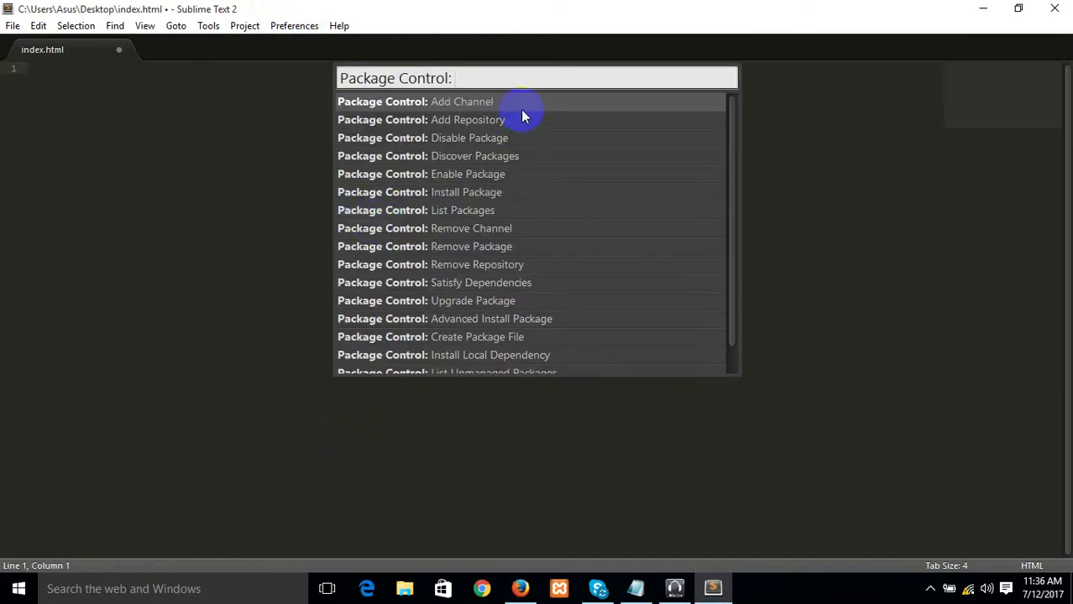
Filter the commands for 'emm', 'ze' and 'emme', finding no Emmet command, then close the list.
text(emm)
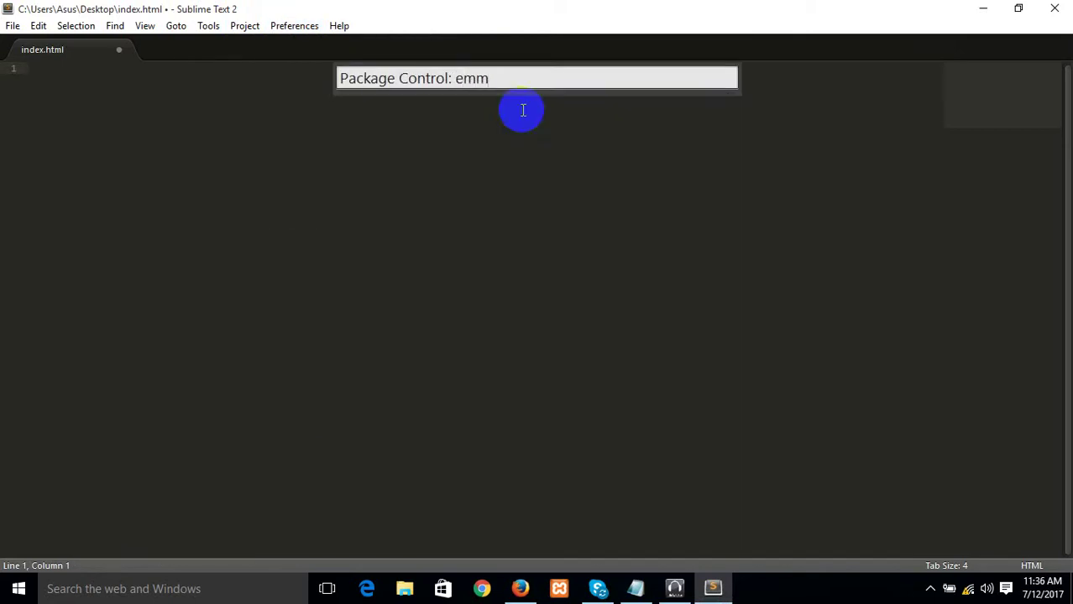
key(BackSpace)
key(BackSpace)
key(BackSpace)
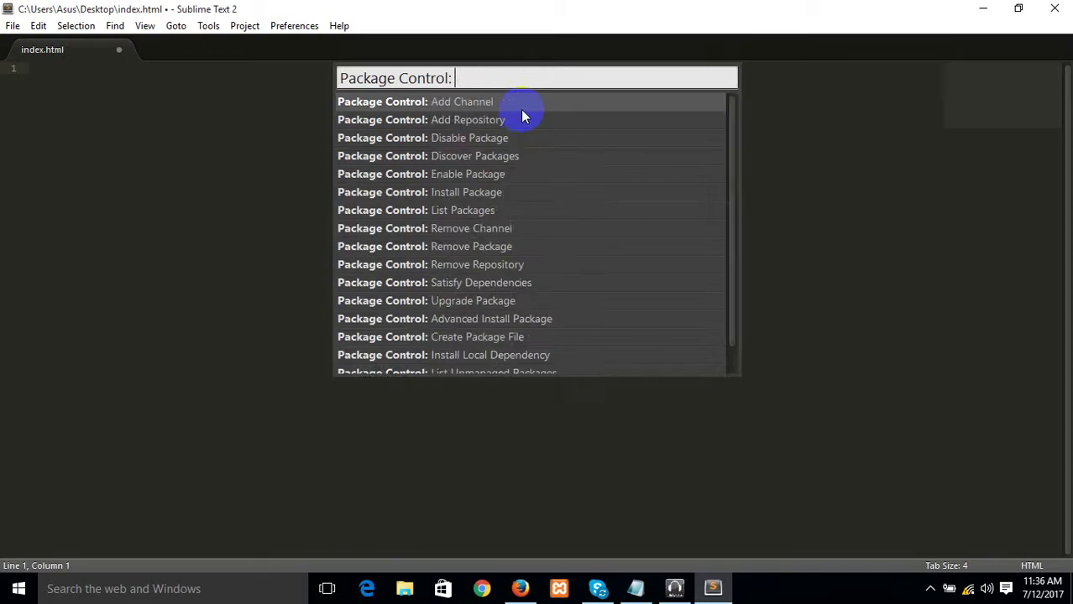
text(ze)
key(BackSpace)
key(BackSpace)
text(em)
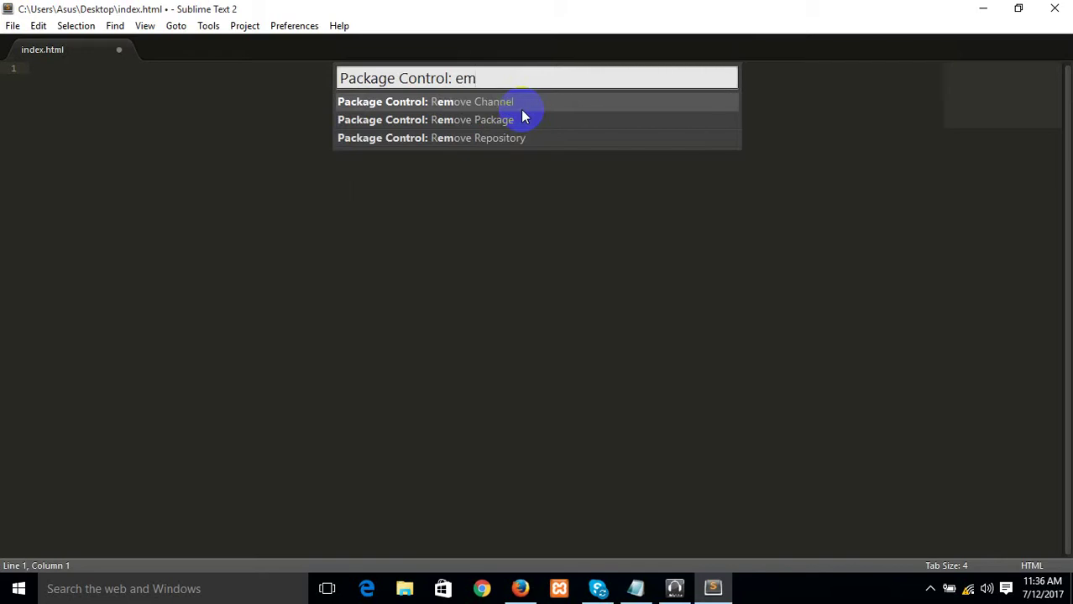
text(m)
key(BackSpace)
key(BackSpace)
key(BackSpace)
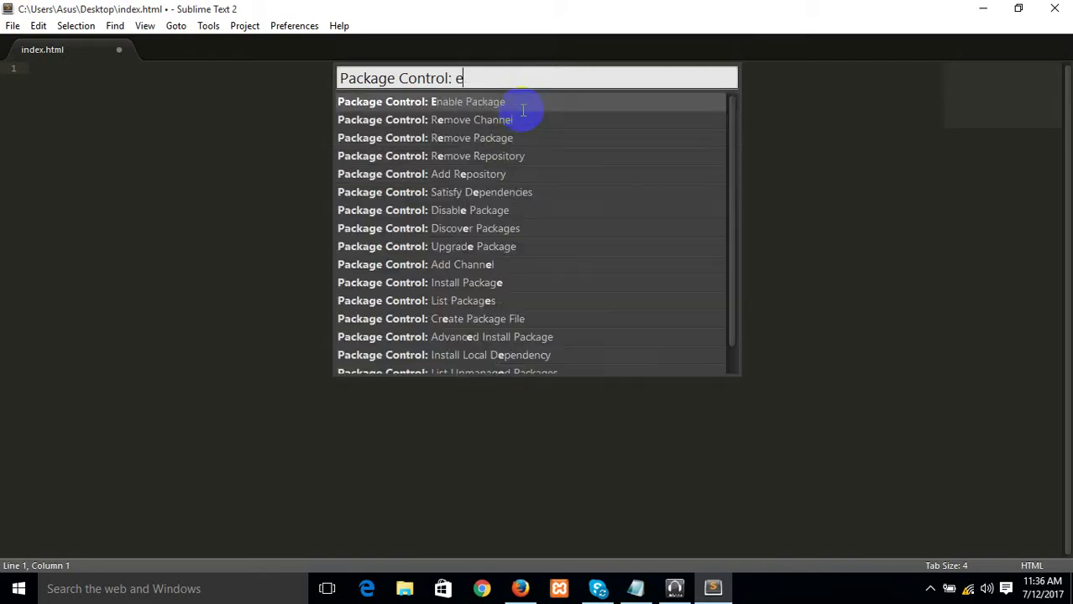
key(BackSpace)
key(BackSpace)
key(BackSpace)
key(BackSpace)
key(BackSpace)
key(BackSpace)
key(BackSpace)
key(BackSpace)
key(BackSpace)
key(BackSpace)
key(BackSpace)
key(BackSpace)
key(BackSpace)
key(BackSpace)
key(BackSpace)
key(BackSpace)
key(BackSpace)
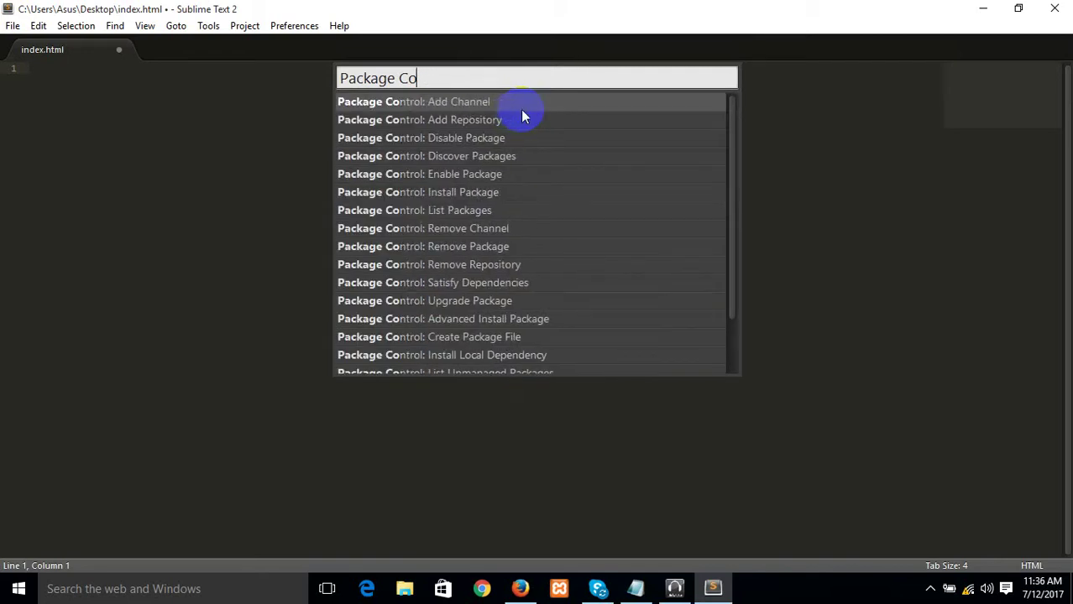
text(emme)
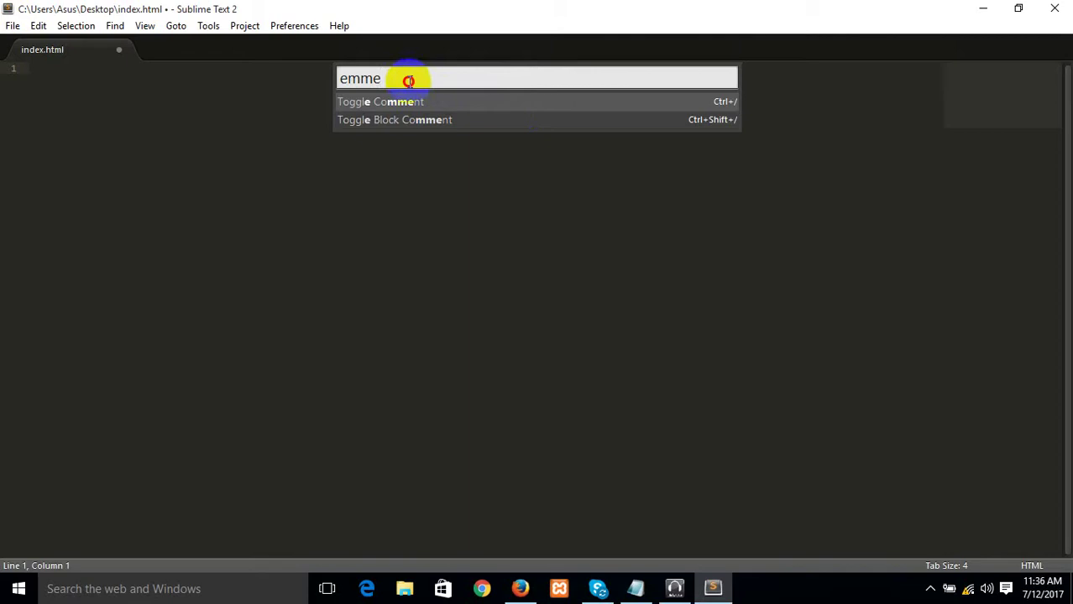
click(286, 26)
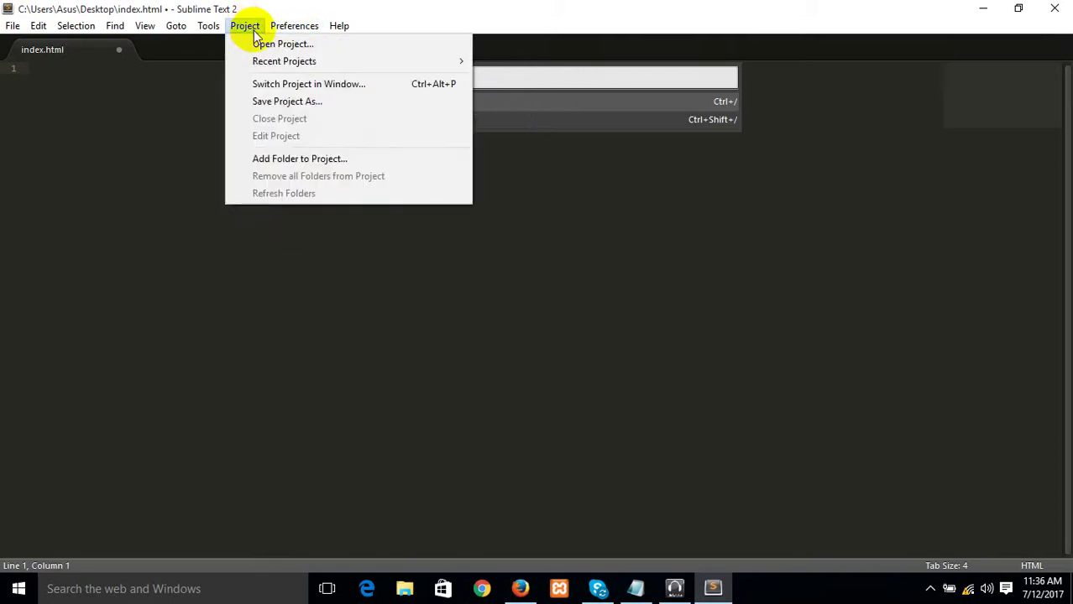
click(292, 168)
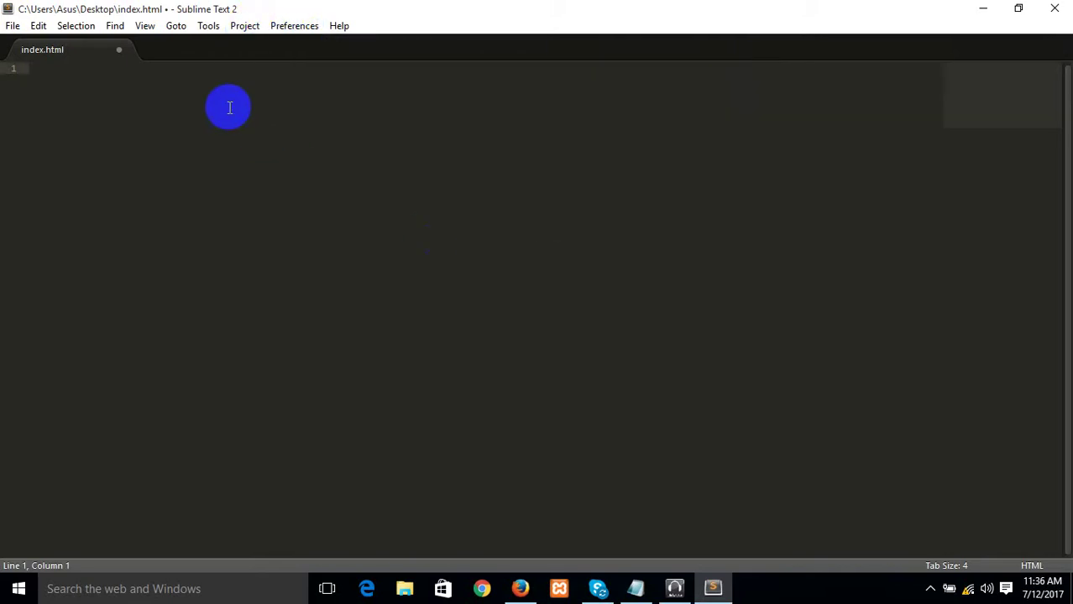
Correct the first line of index.html to read 'html:5'.
text(htmlA:)
key(BackSpace)
key(BackSpace)
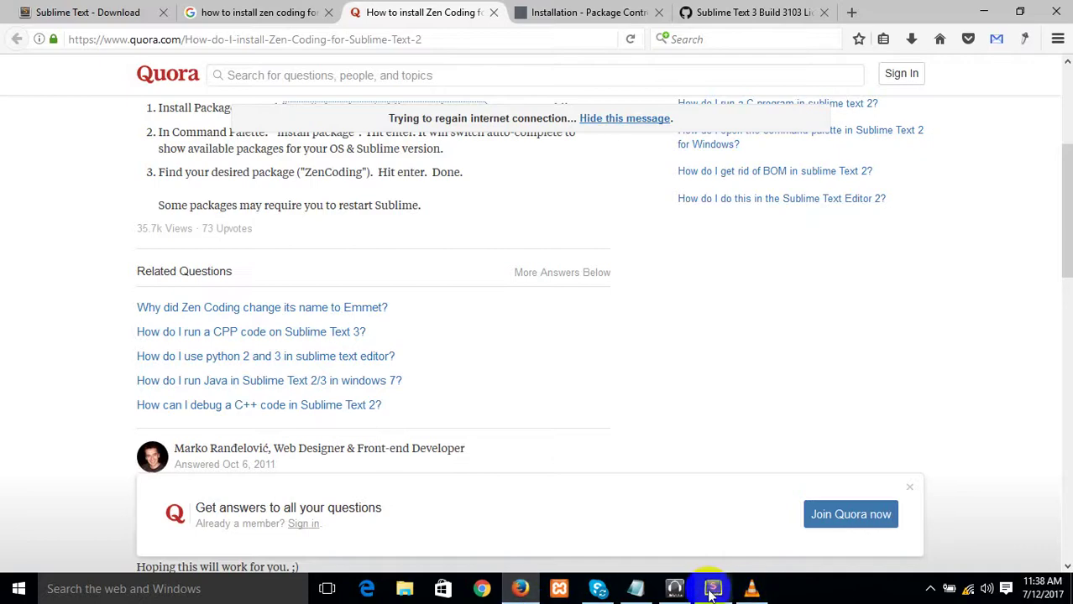
click(713, 589)
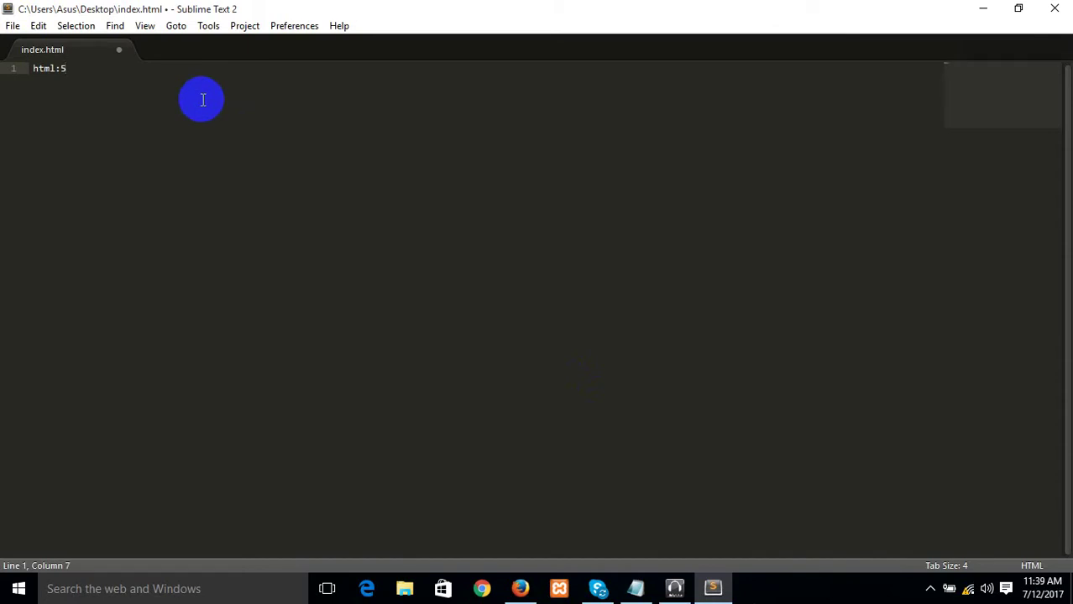
Retry Package Control: Install Package via the 'in' filter and dismiss the no-packages warning.
click(277, 25)
click(326, 217)
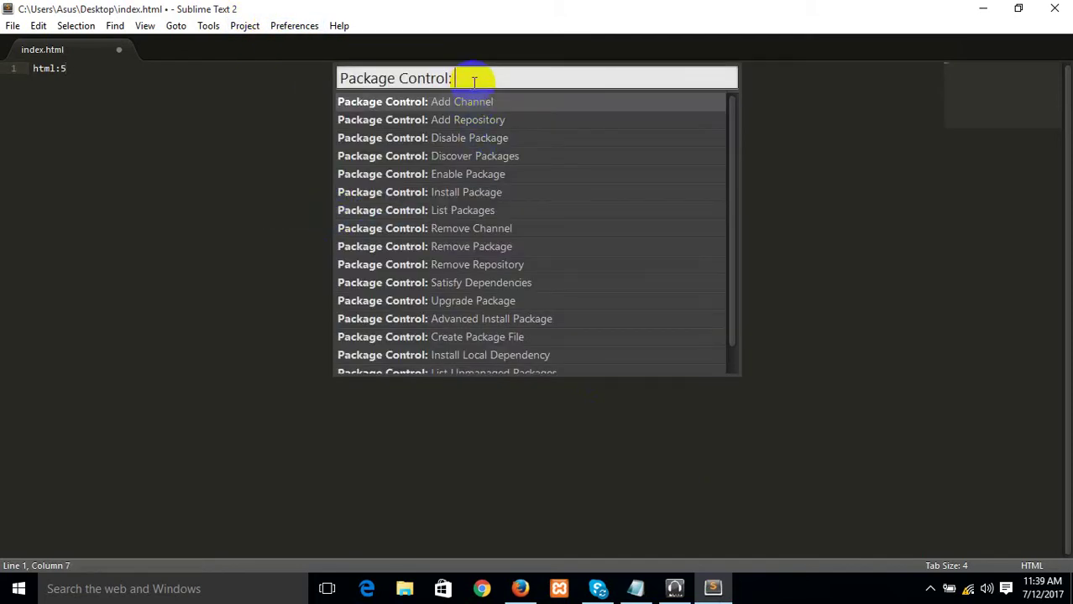
text(in)
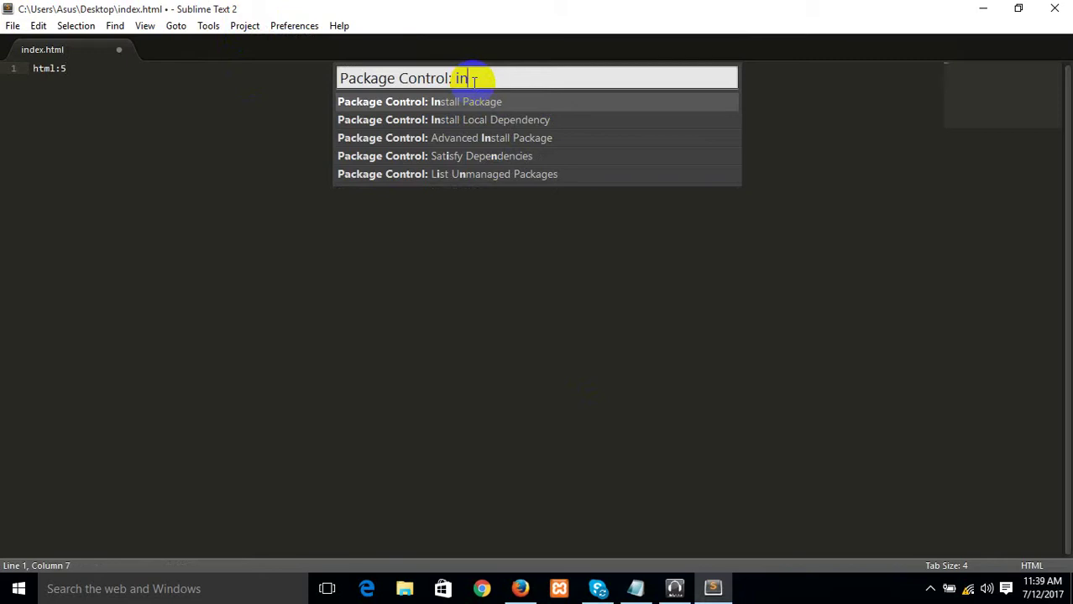
click(461, 106)
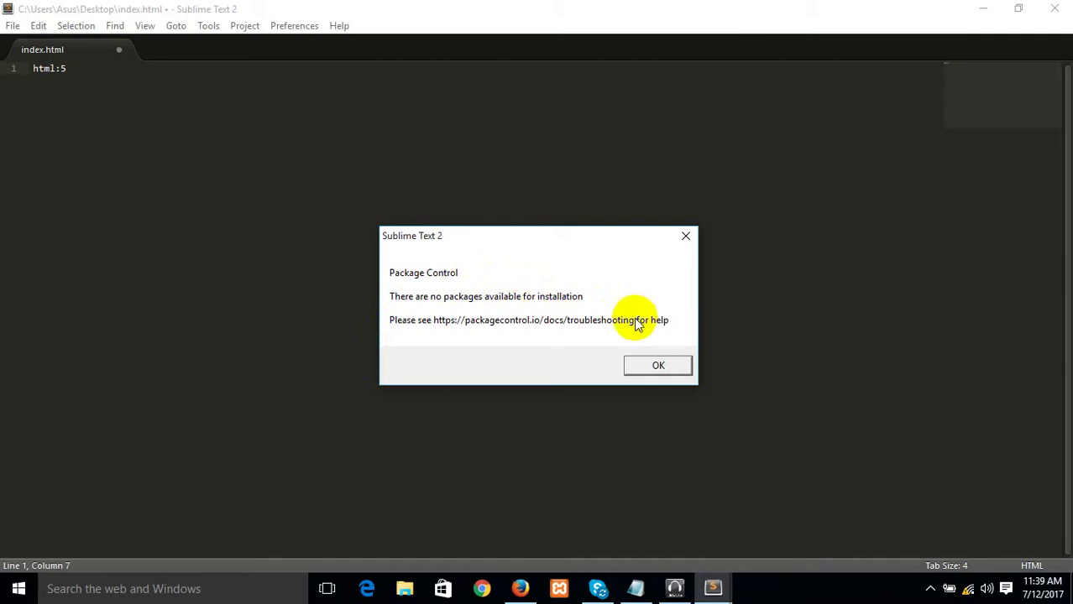
click(658, 367)
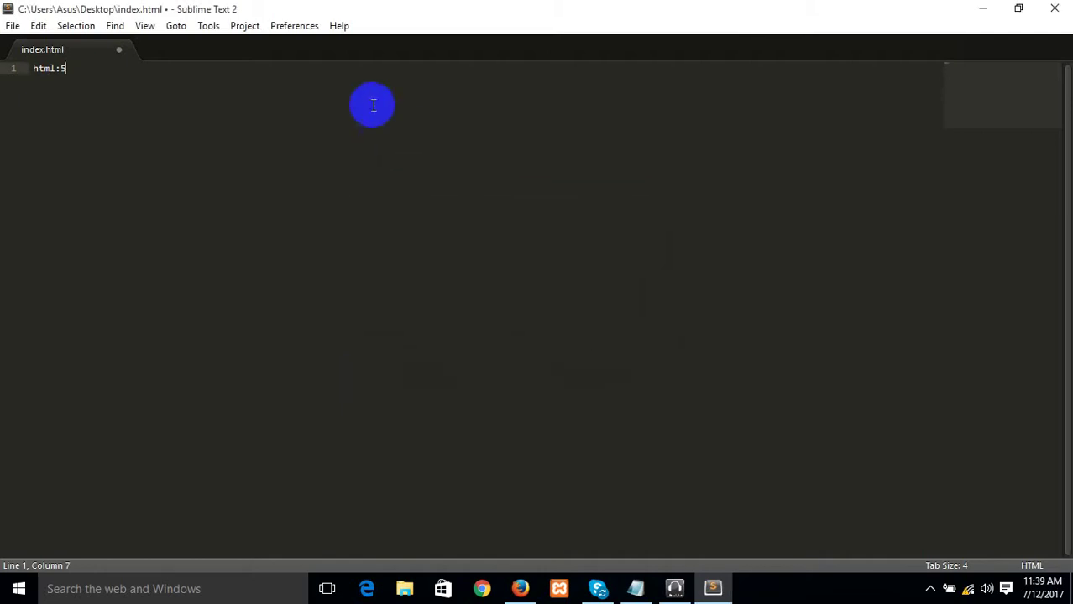
click(293, 26)
mouse_move(238, 34)
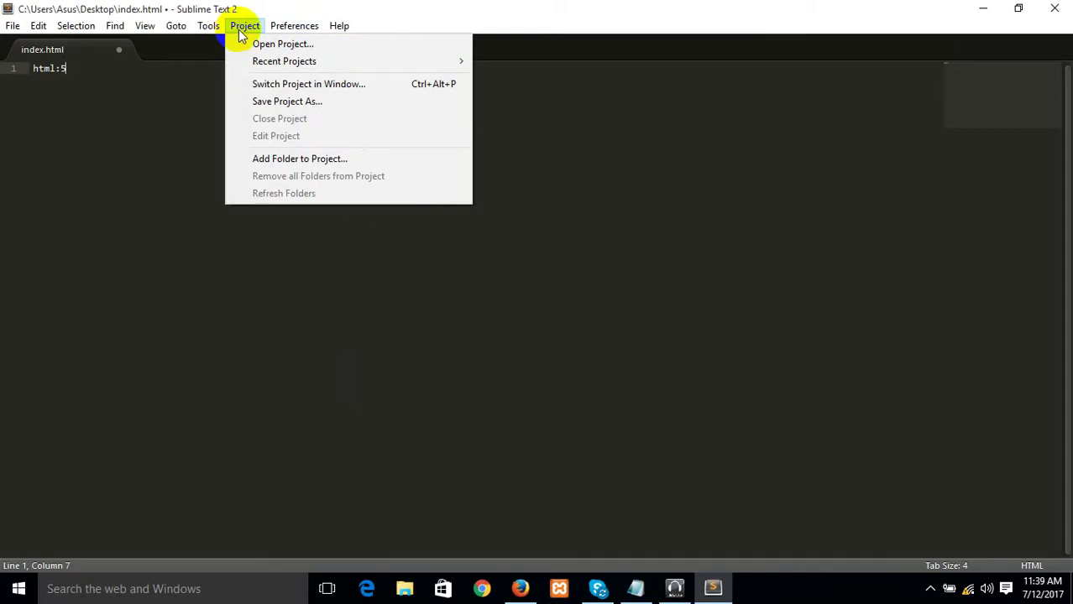
mouse_move(279, 29)
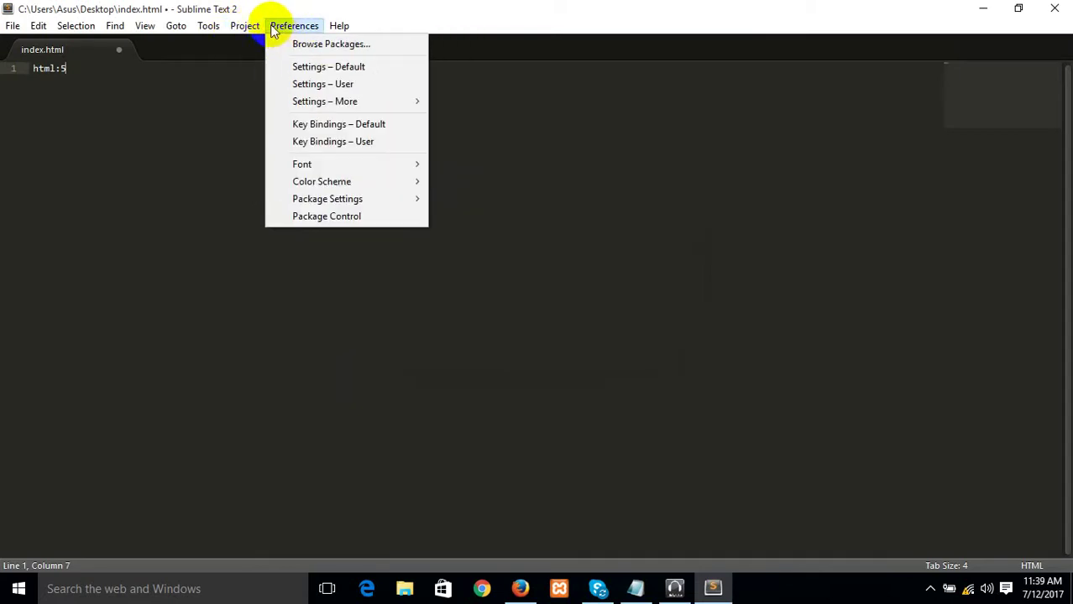
mouse_move(154, 31)
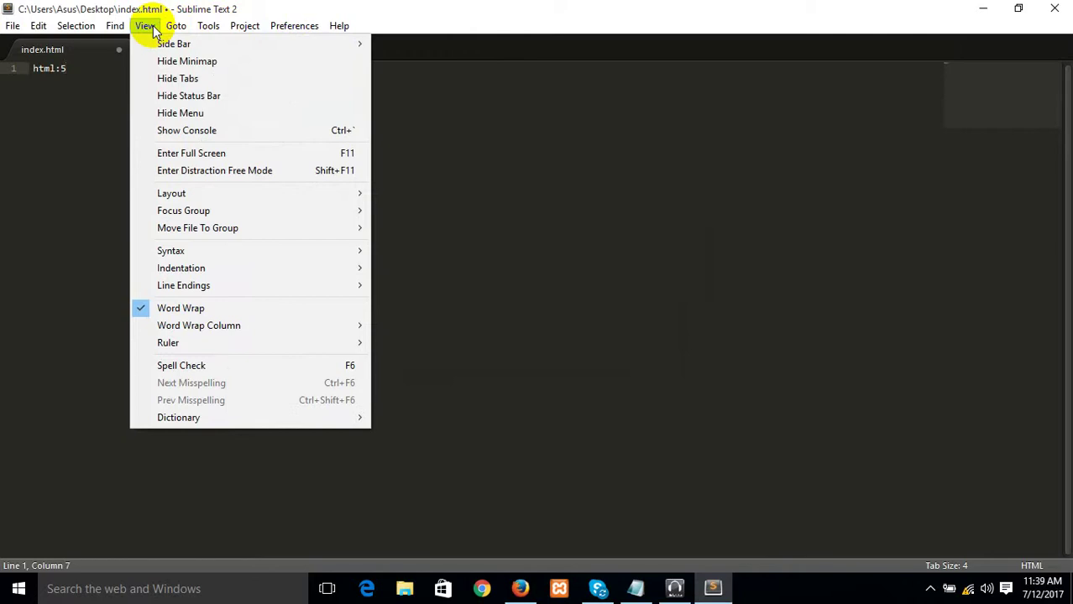
click(201, 131)
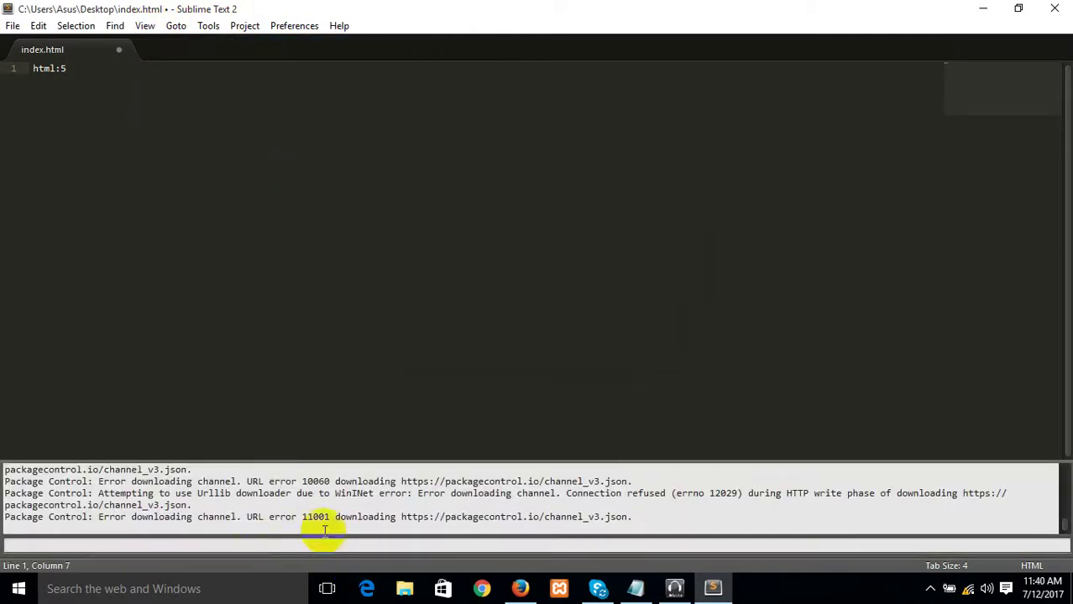
click(520, 588)
Copy the Sublime Text 2 install code from the Package Control installation page.
click(713, 12)
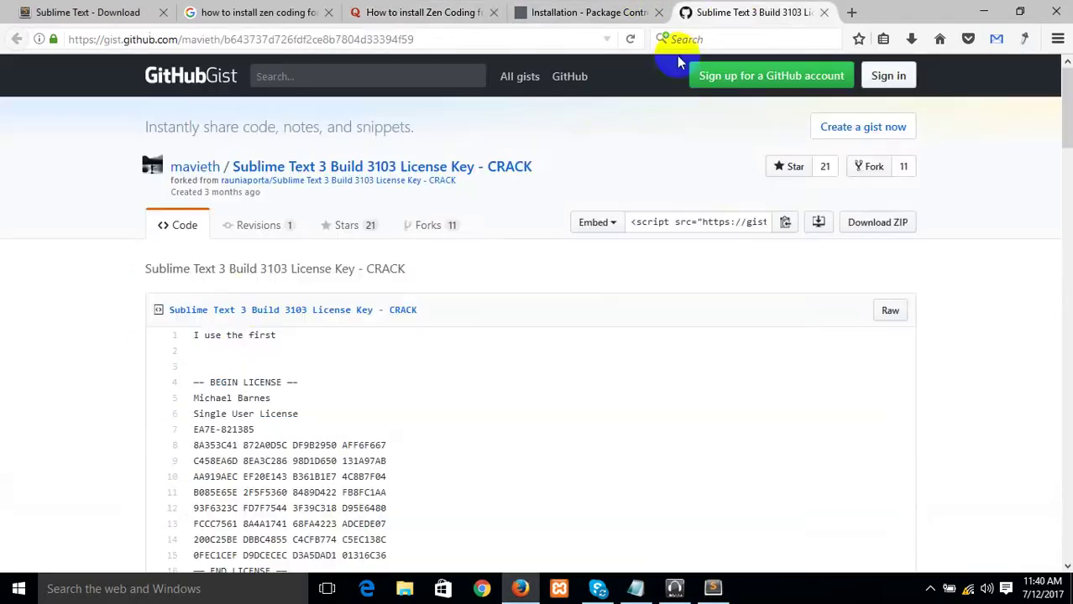
scroll(277, 378, down, 3)
click(558, 13)
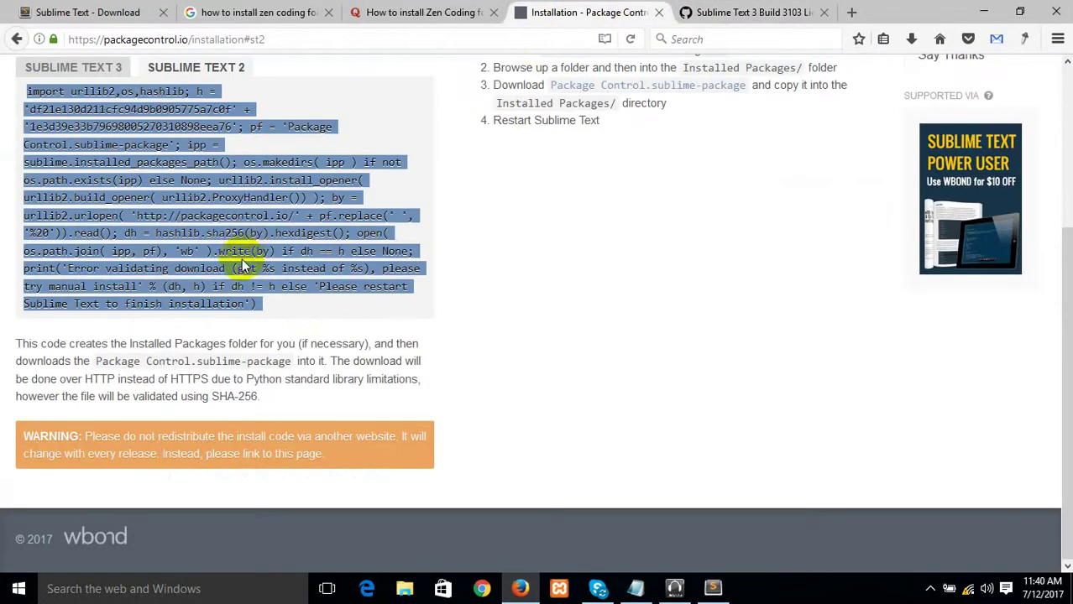
scroll(242, 265, up, 4)
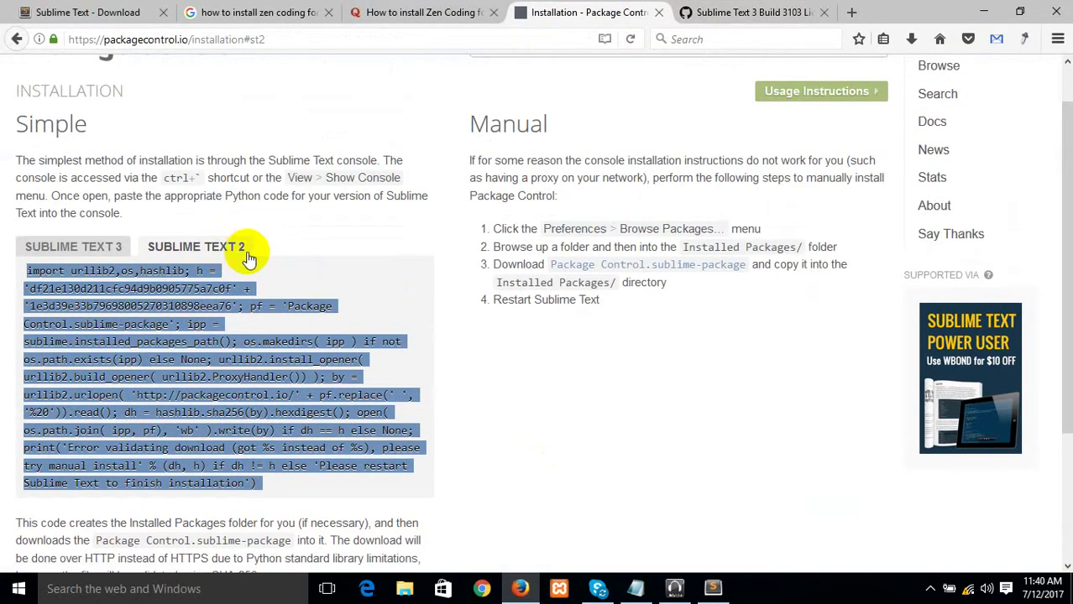
scroll(248, 259, down, 2)
right_click(246, 293)
click(251, 299)
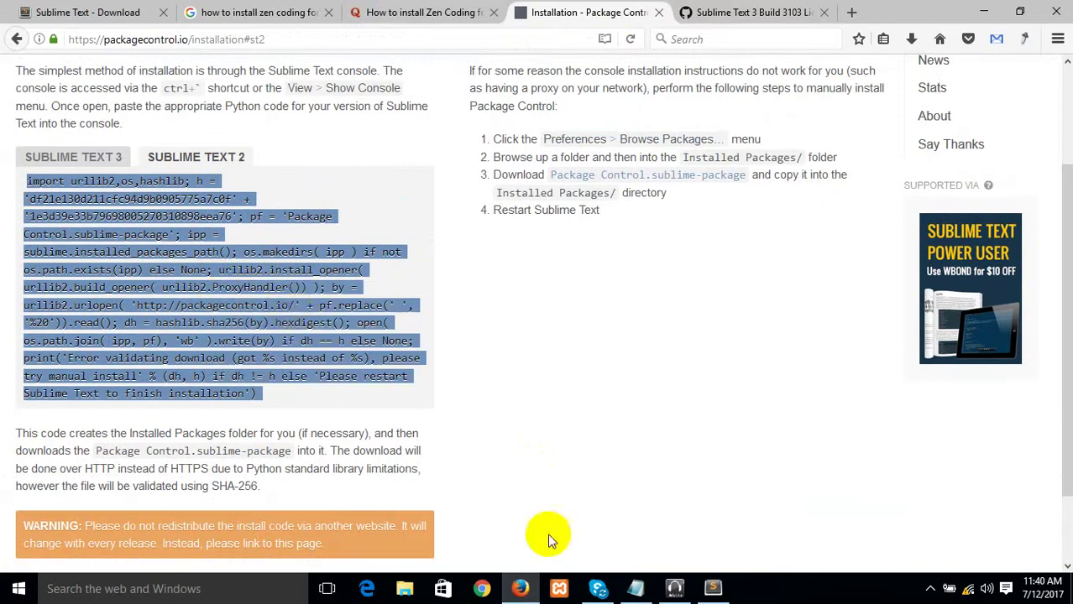
click(520, 589)
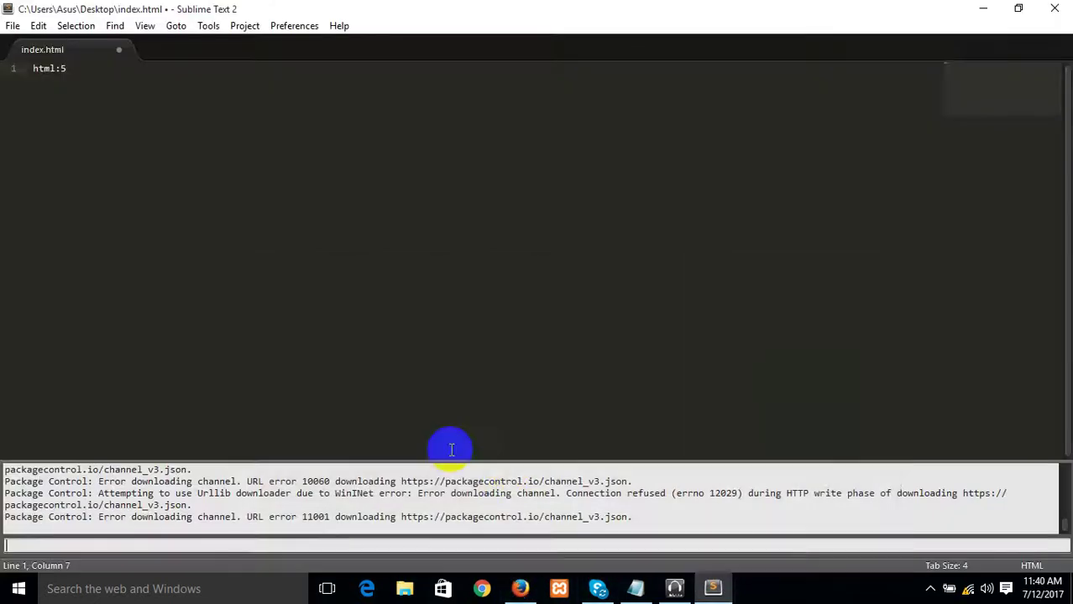
Paste and run the Package Control install code in the Sublime Text console.
click(274, 544)
key(ctrl+v)
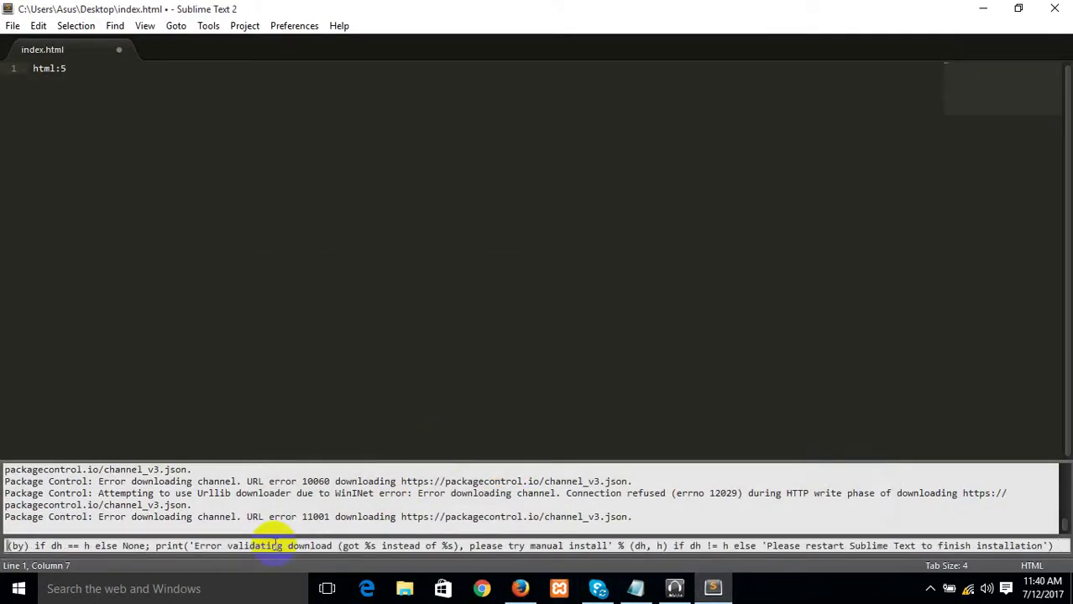
key(Return)
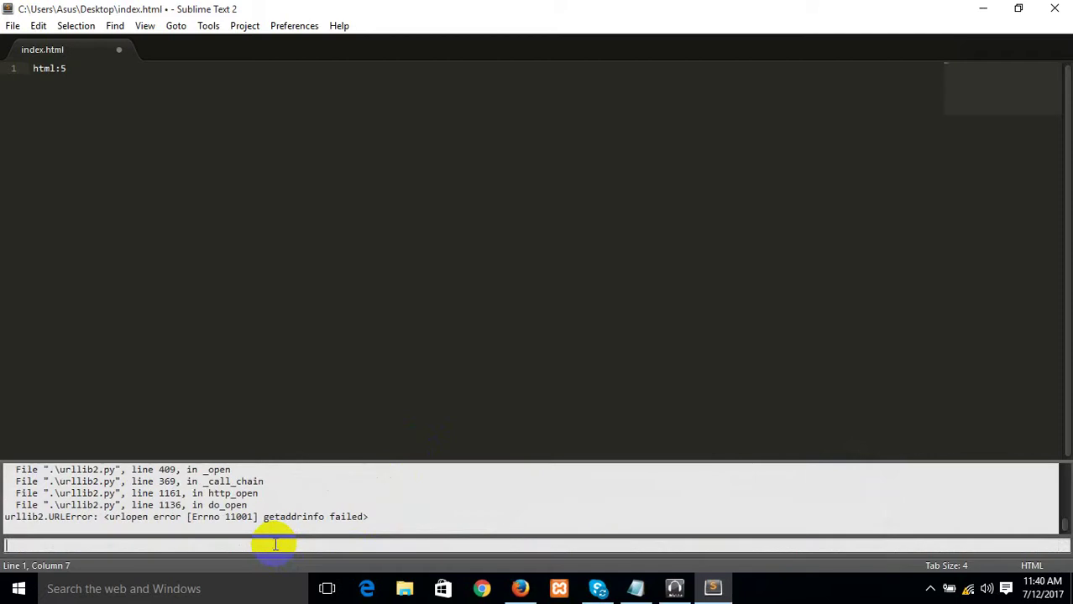
Restart Sublime Text 2 by closing it and reopening index.html from the desktop.
click(1054, 8)
right_click(380, 280)
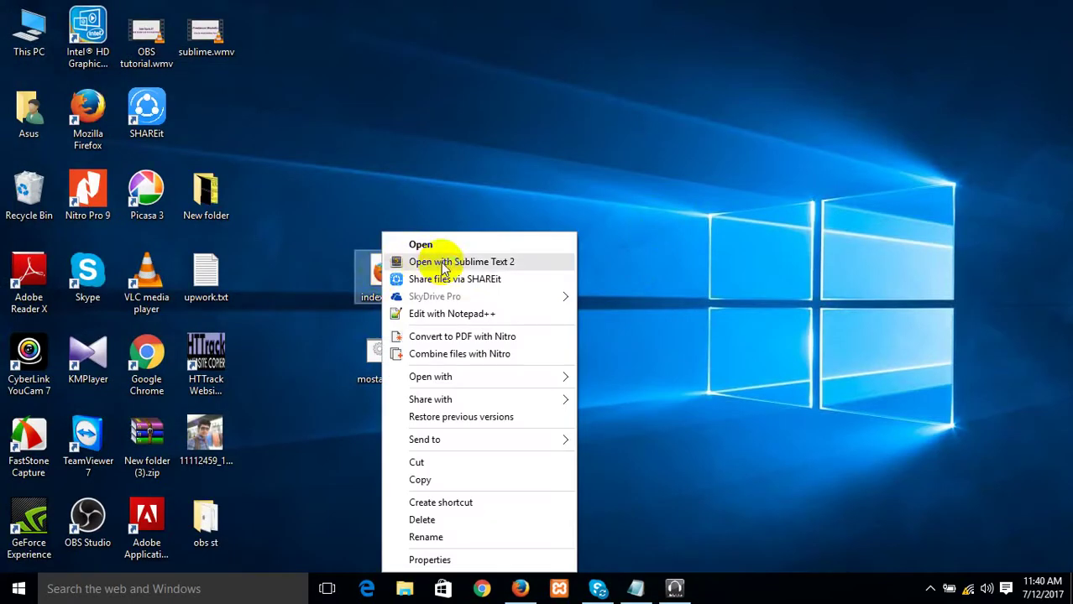
click(442, 261)
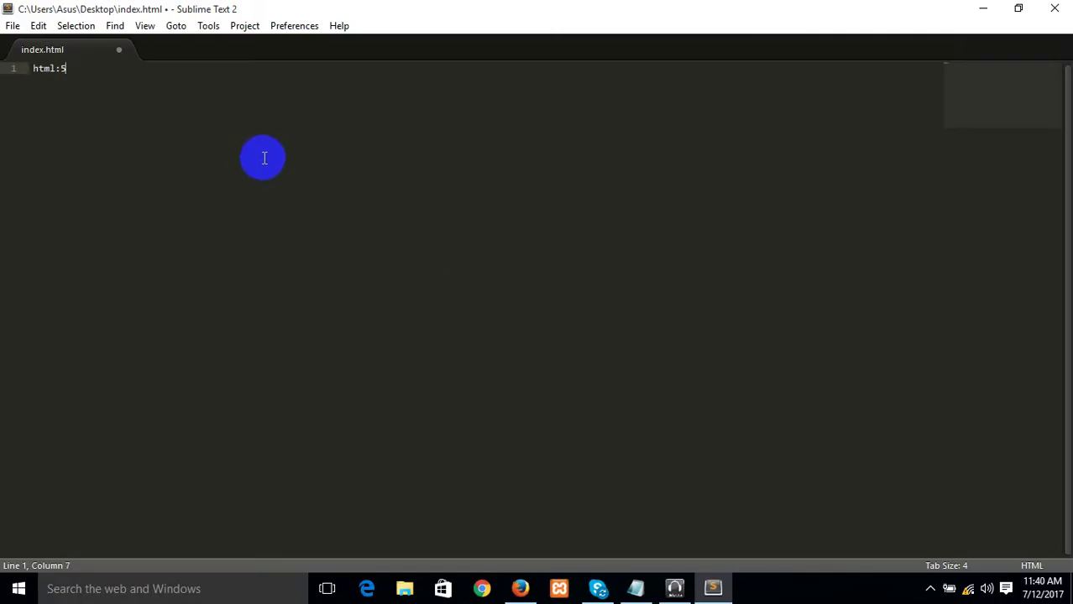
click(322, 26)
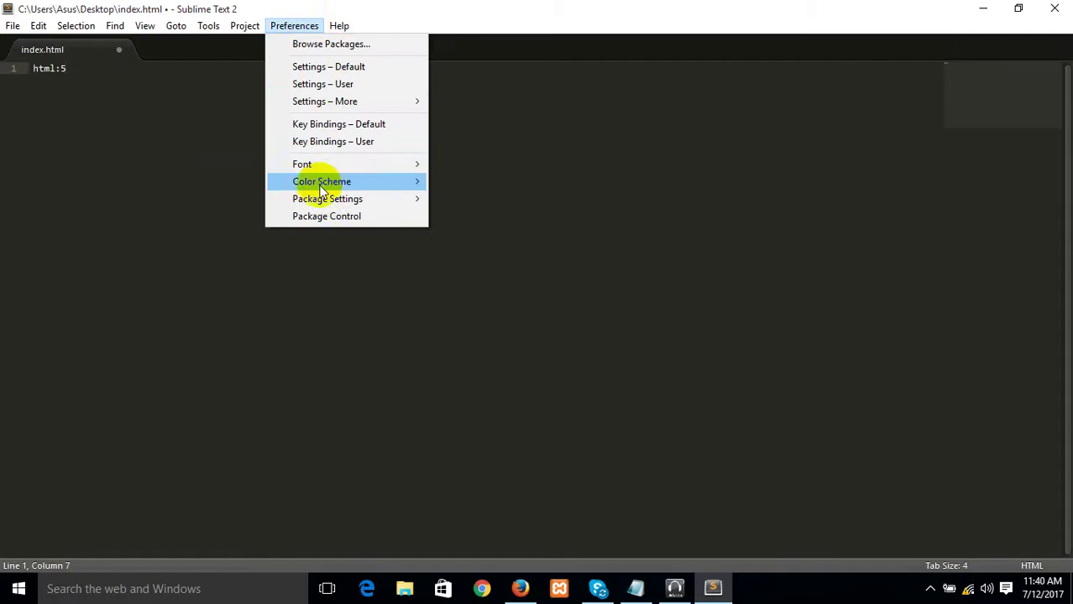
Run Package Control: Install Package and dismiss the no-packages-available error.
click(337, 217)
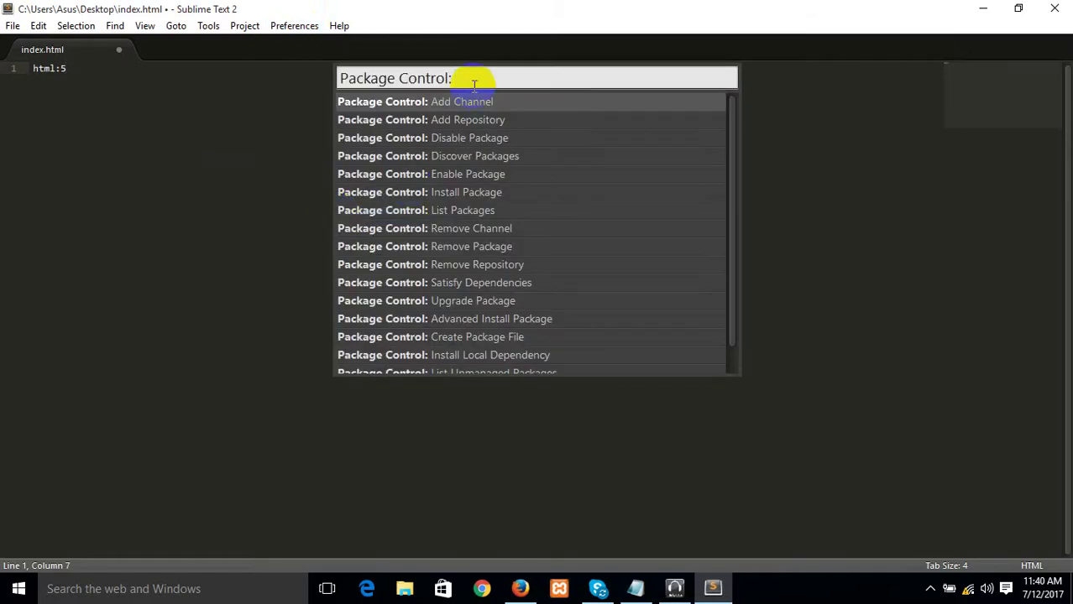
text(in)
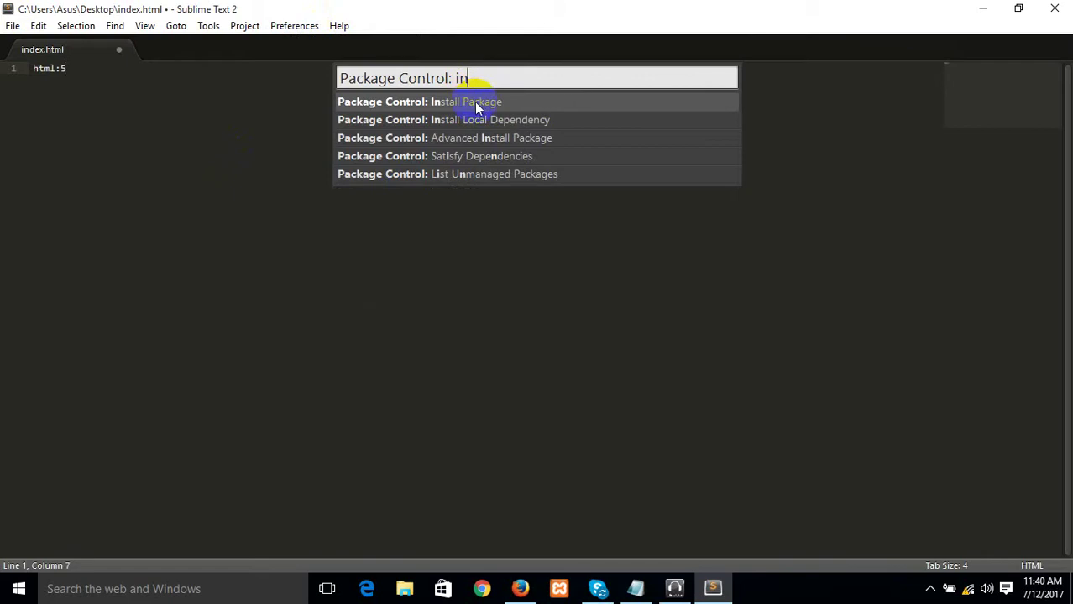
click(476, 105)
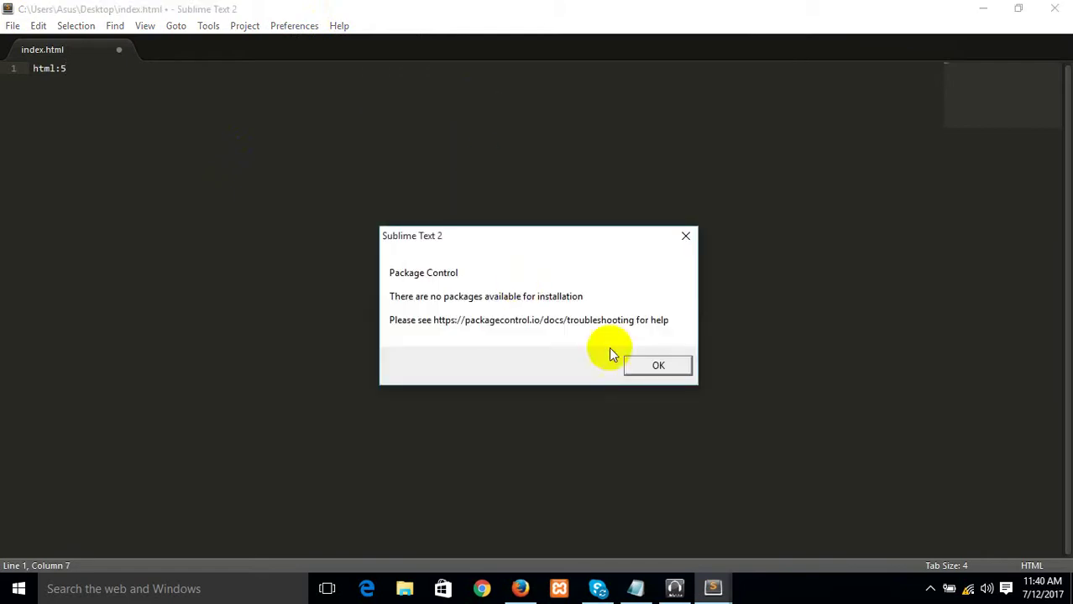
click(655, 367)
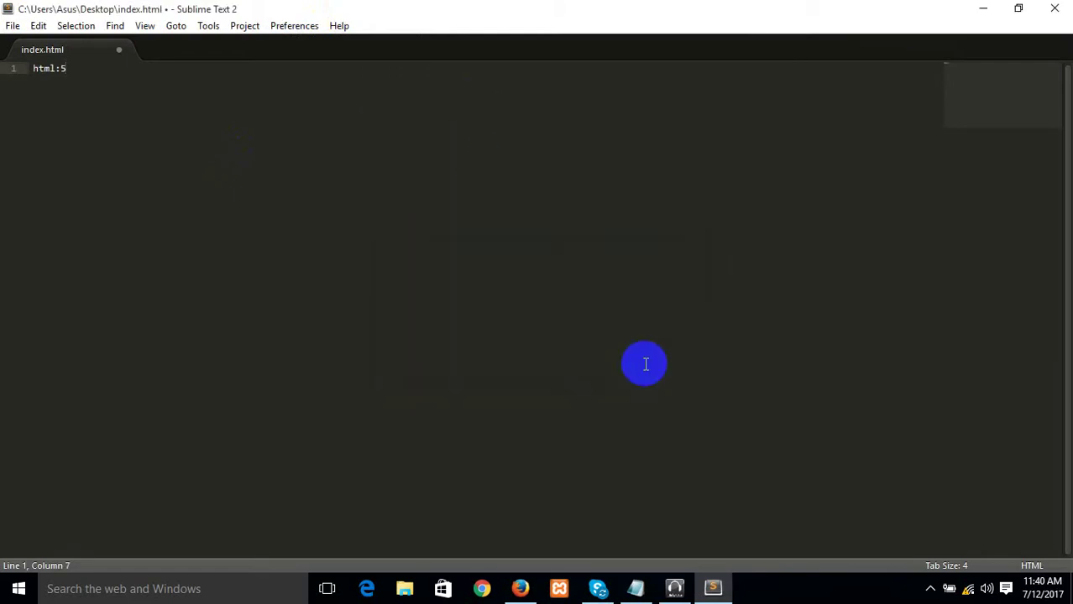
Retry Install Package, dismiss the same error again, and return to Firefox.
click(299, 26)
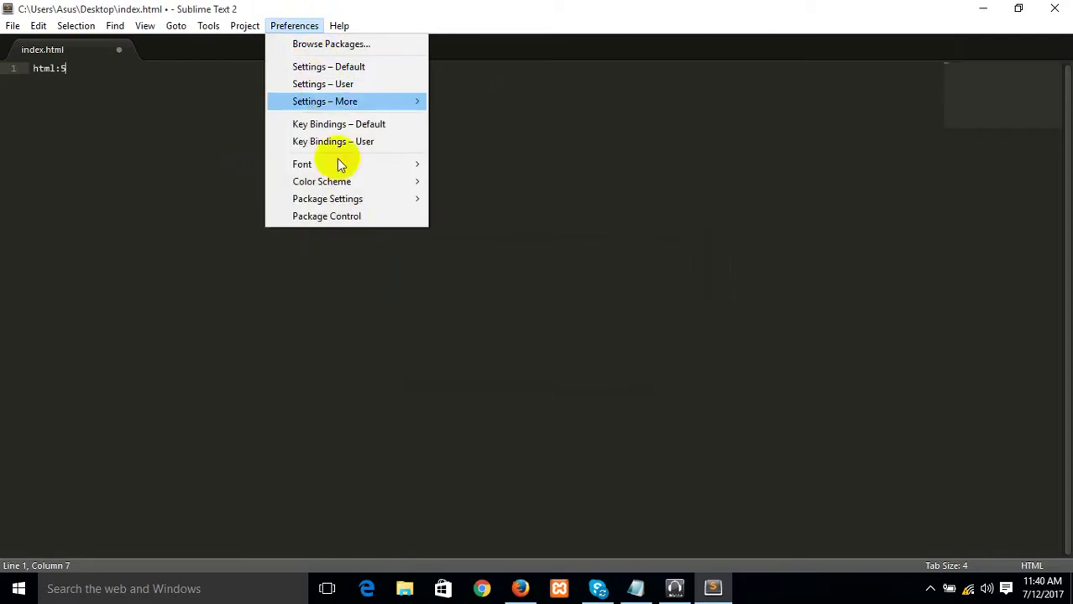
click(351, 216)
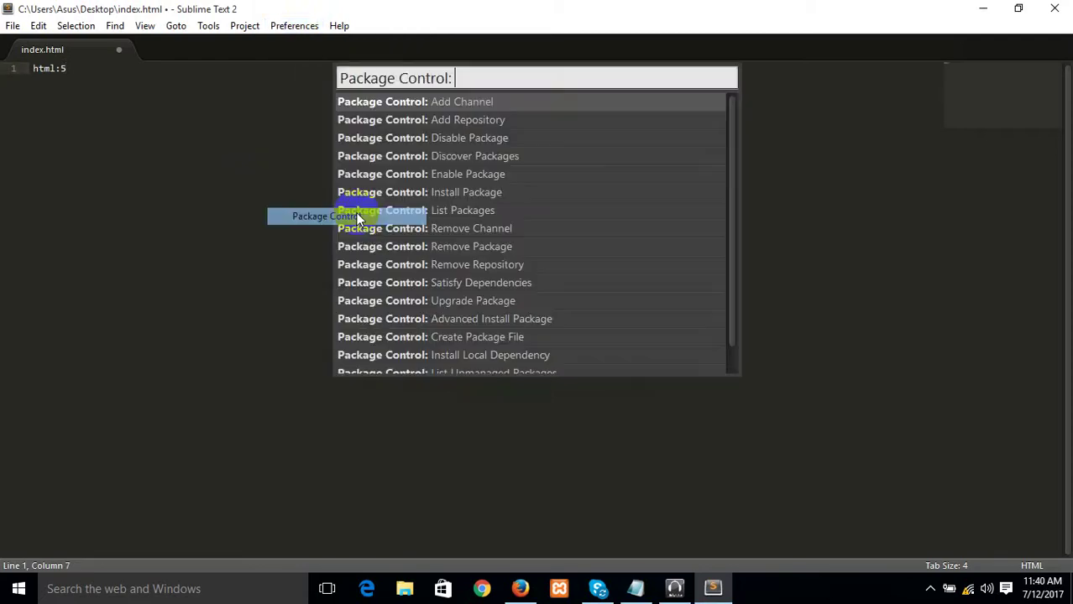
click(490, 194)
click(638, 366)
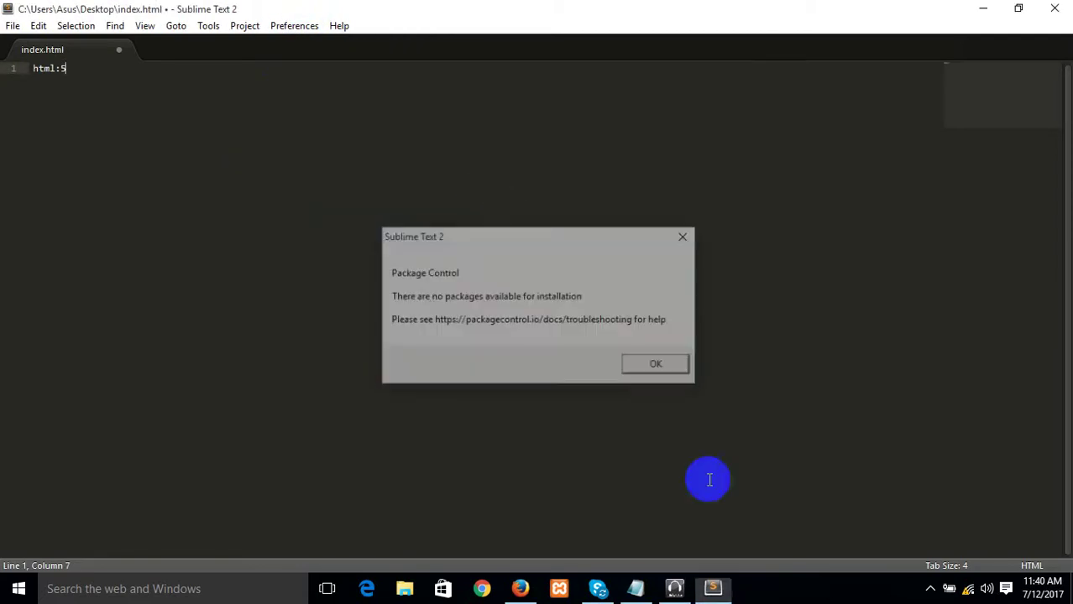
click(521, 588)
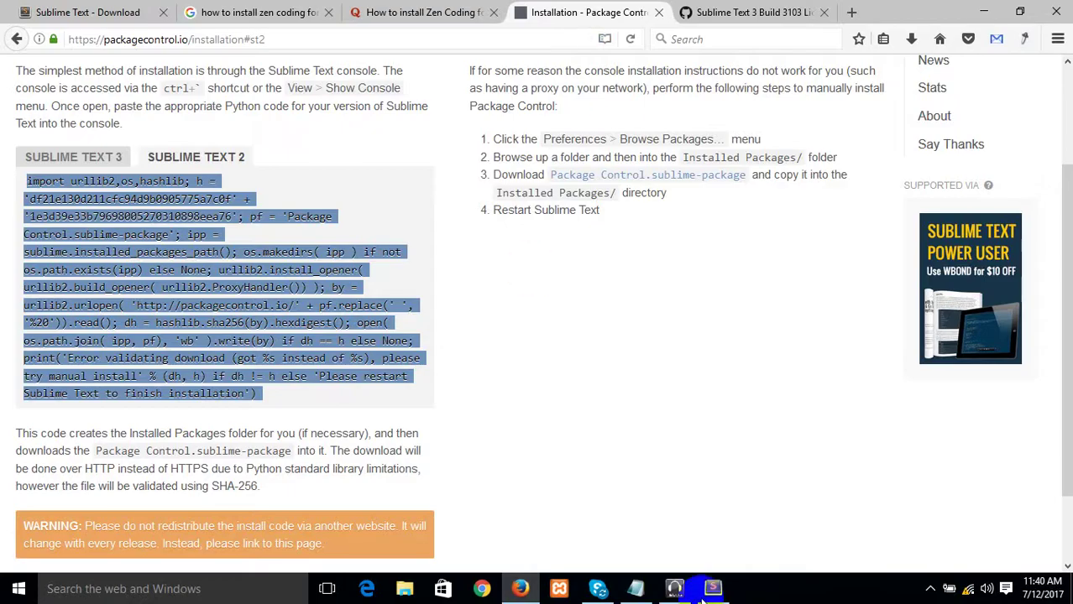
Open the coderwall result '3 Easy Steps: Install Zen Coding for Sublime Text 2' in a new tab.
key(ctrl+shift+Tab)
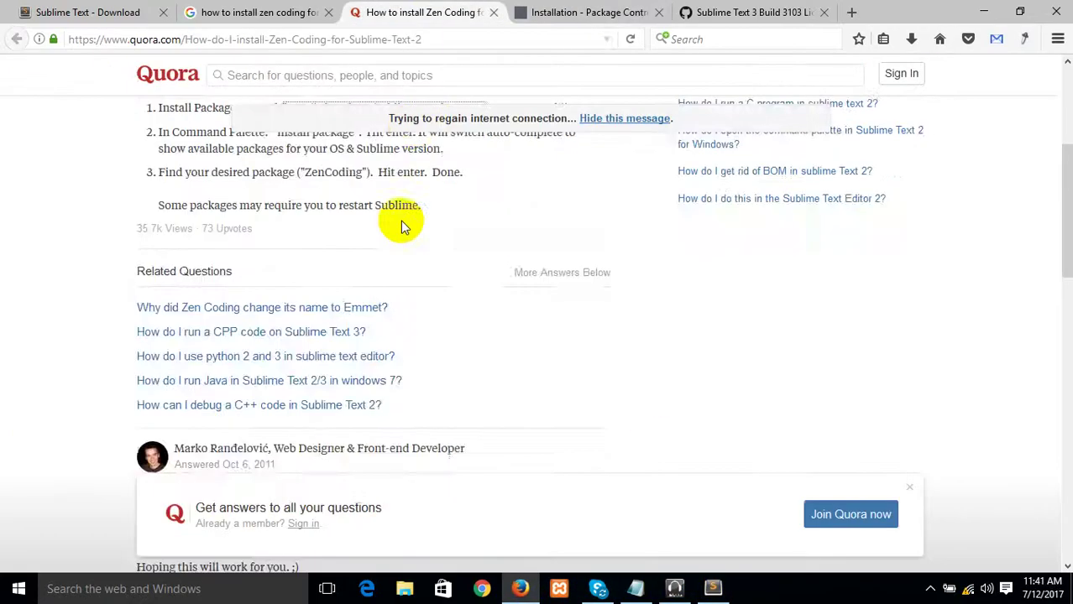
scroll(395, 225, up, 4)
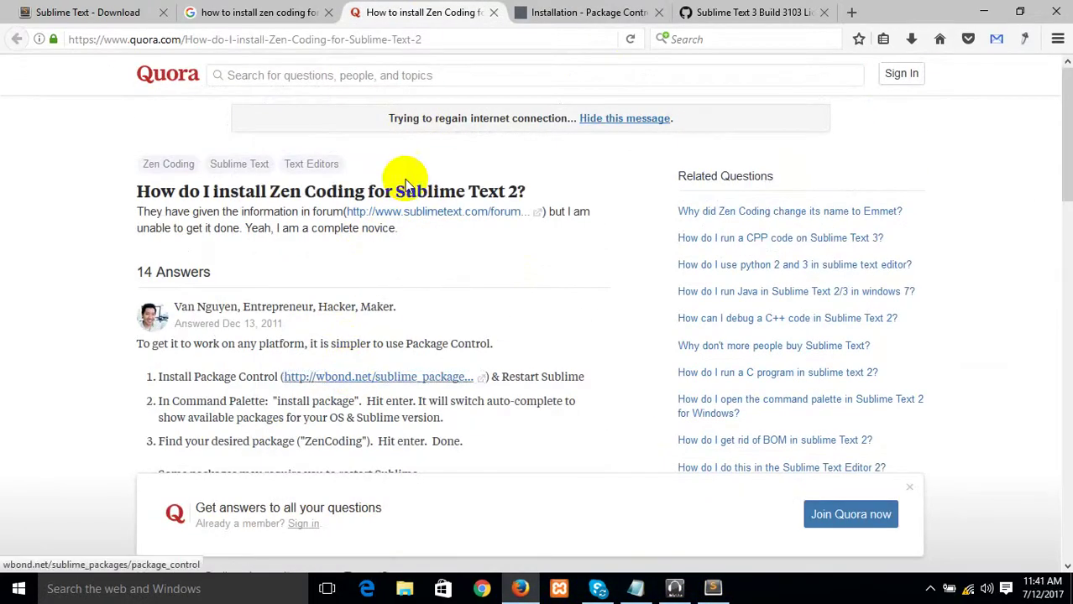
click(310, 13)
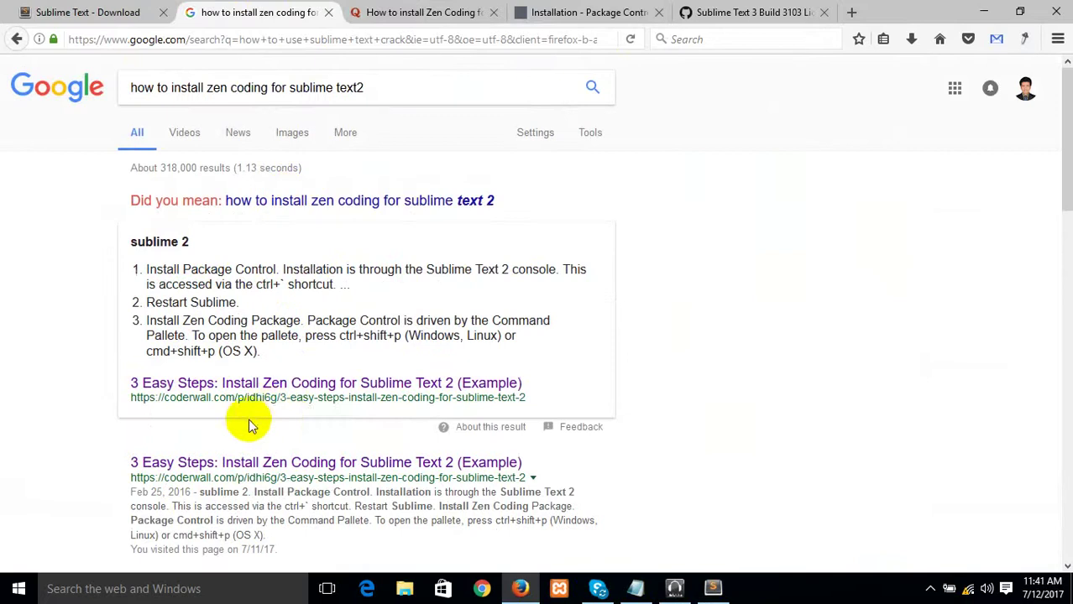
scroll(273, 395, down, 2)
right_click(277, 378)
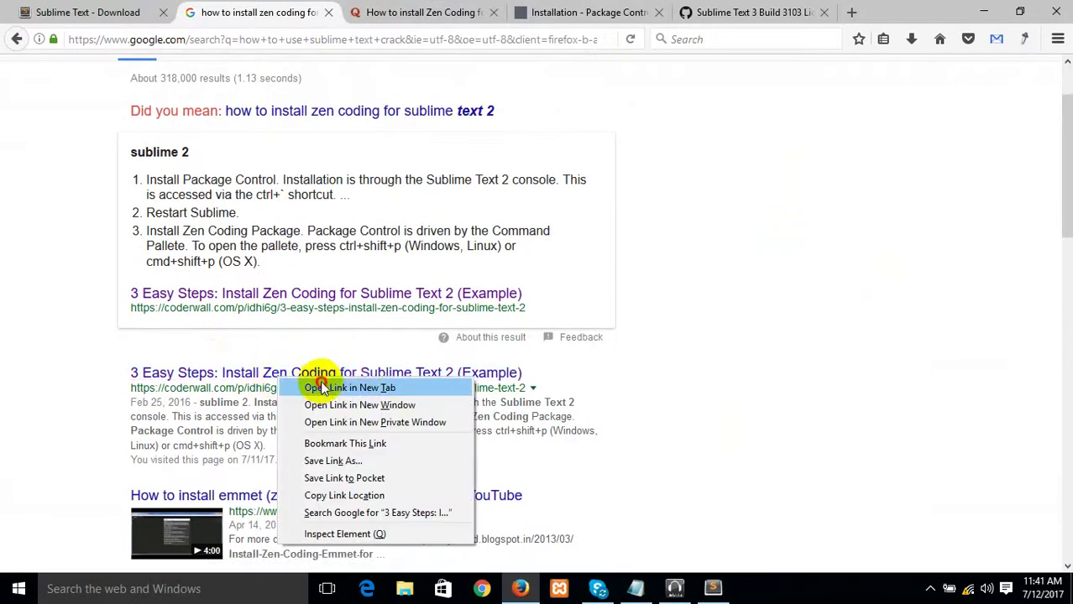
click(329, 386)
click(379, 12)
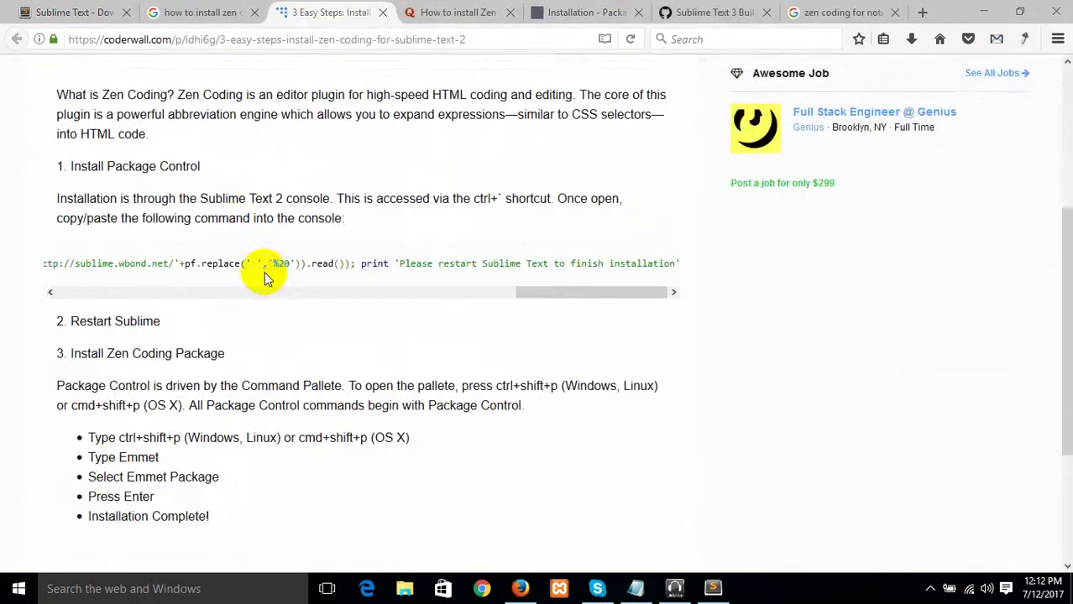
scroll(228, 283, up, 4)
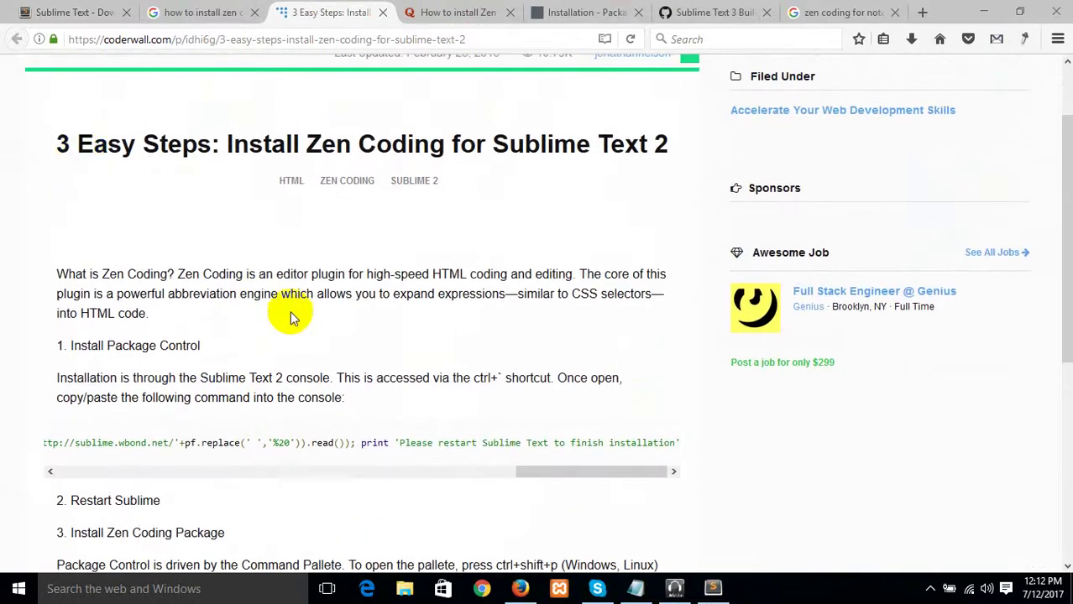
Select and copy the full Package Control install command line, then go back to Sublime Text 2.
scroll(290, 310, down, 4)
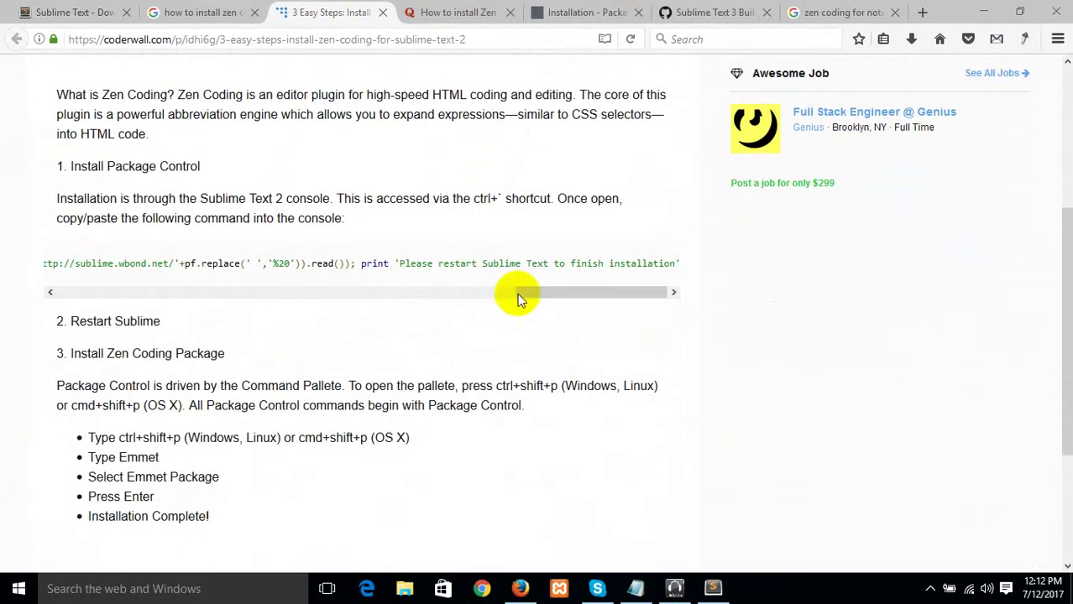
drag(518, 296, 43, 297)
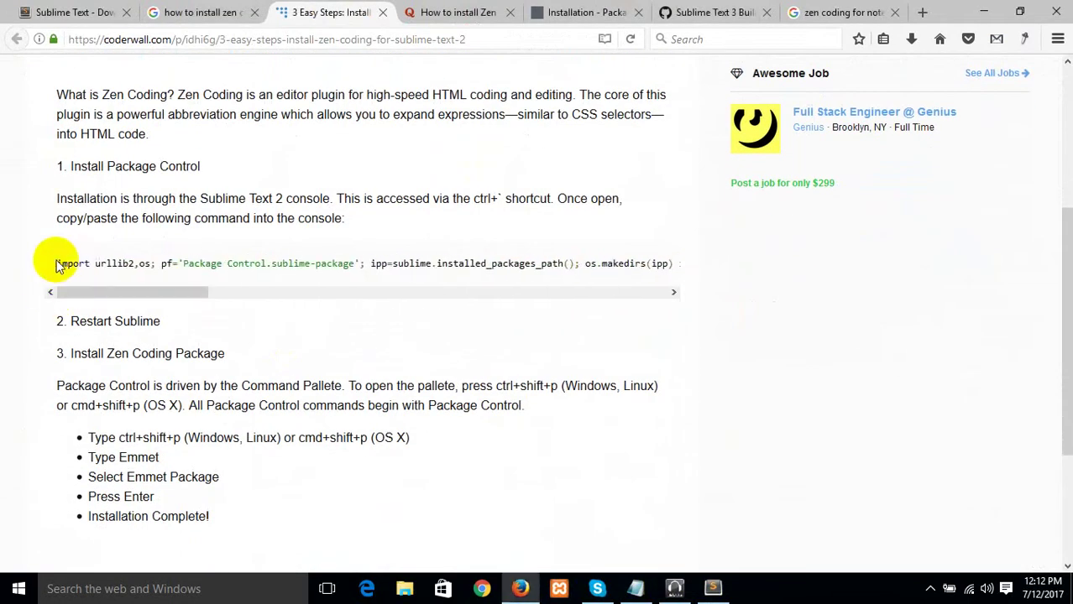
click(58, 261)
drag(58, 262, 697, 257)
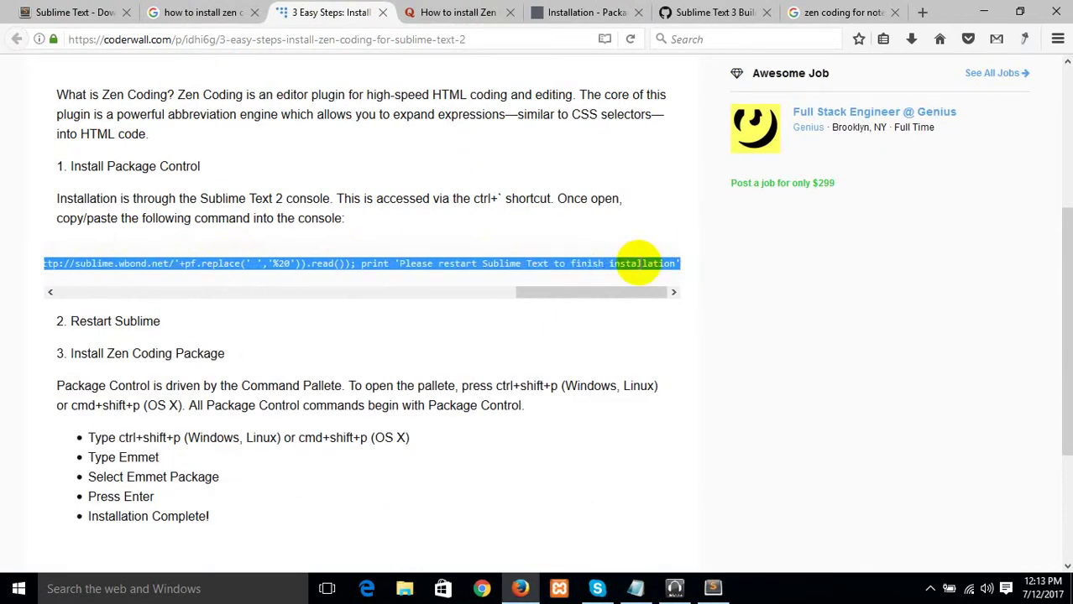
right_click(623, 273)
click(658, 283)
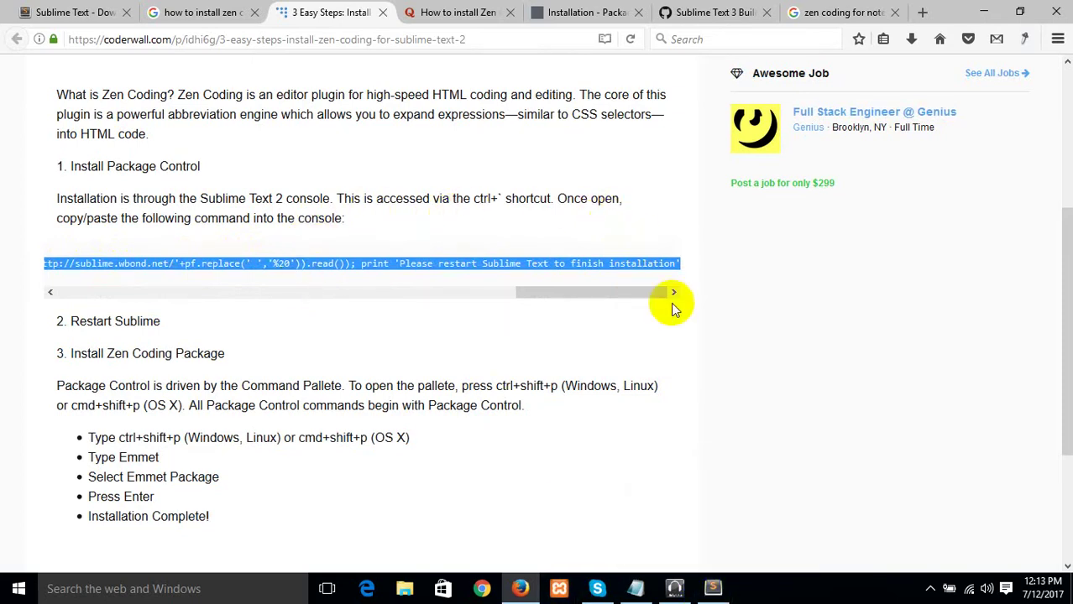
click(713, 589)
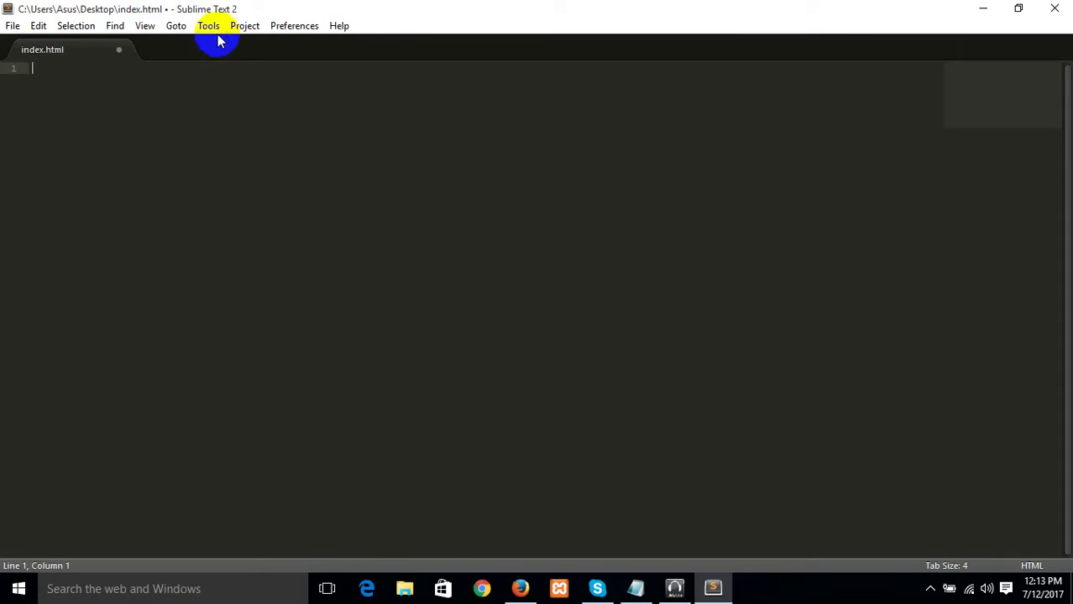
Open the Sublime console, paste and run the copied Package Control install command.
click(209, 29)
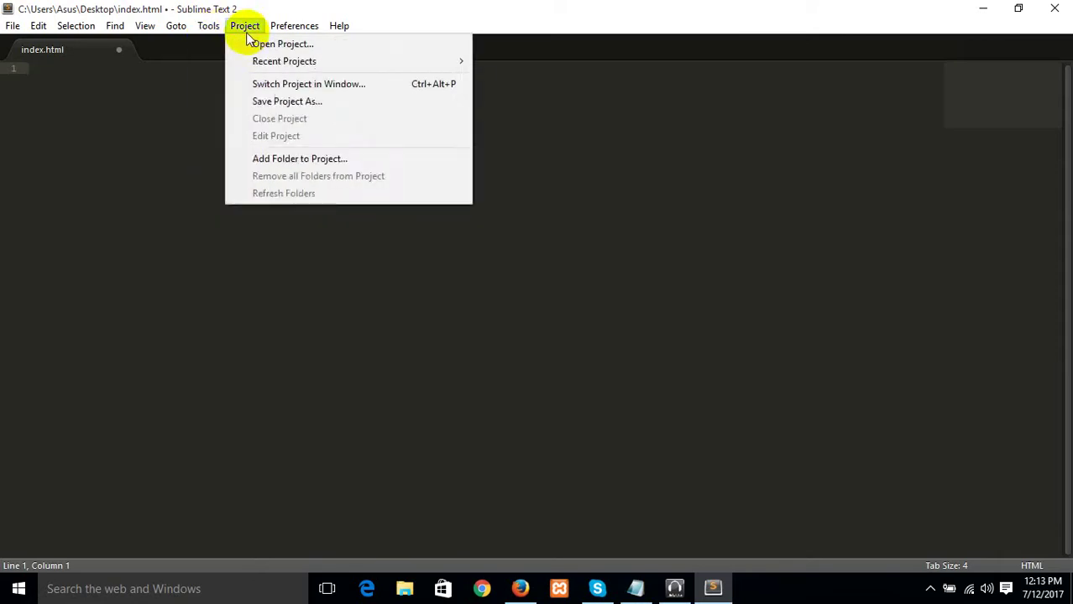
mouse_move(258, 29)
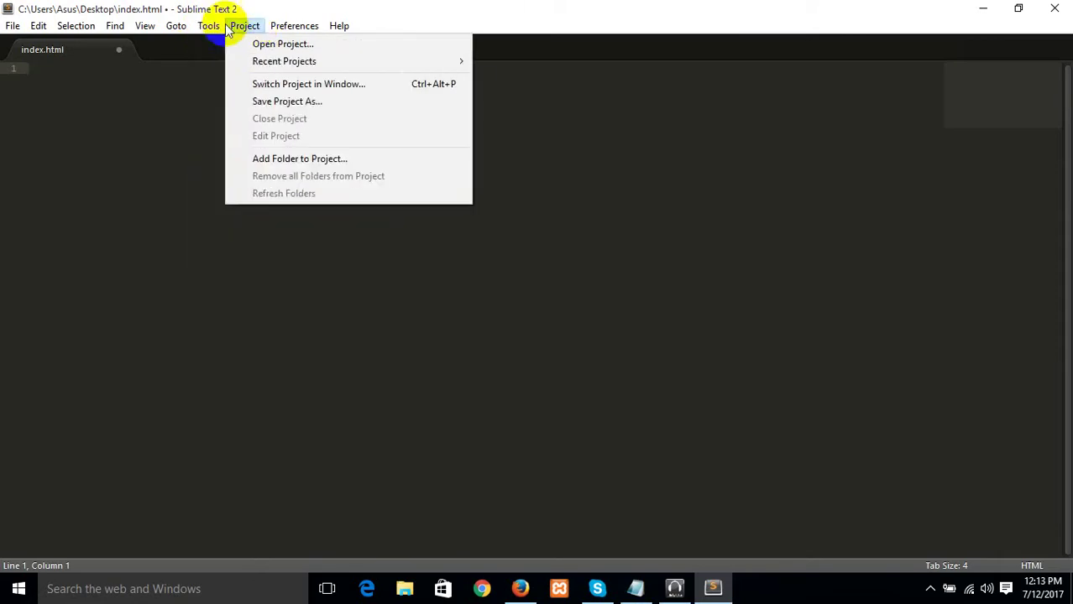
mouse_move(173, 28)
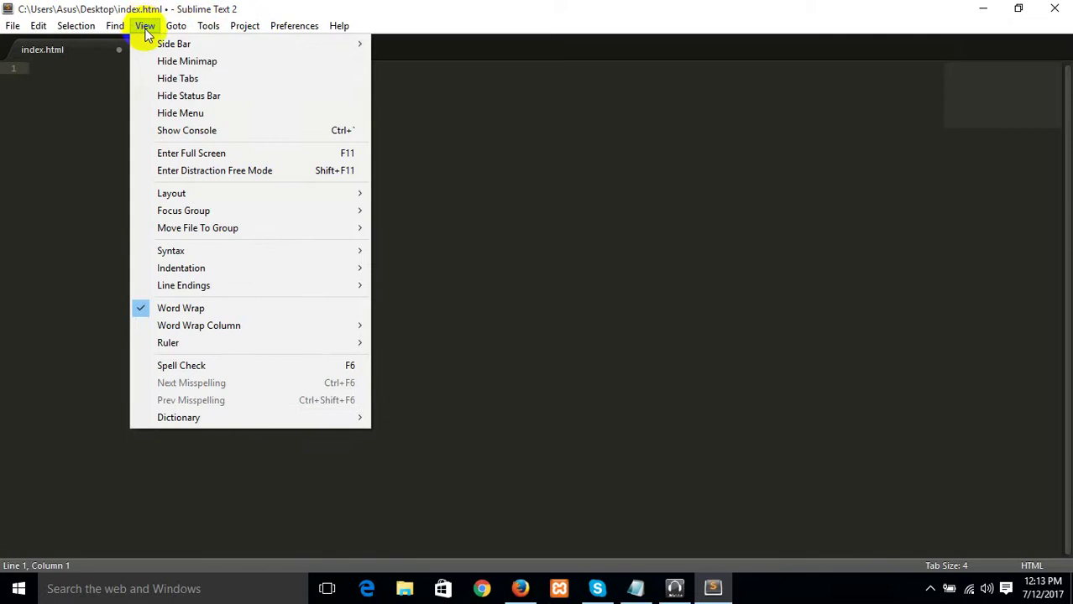
click(186, 130)
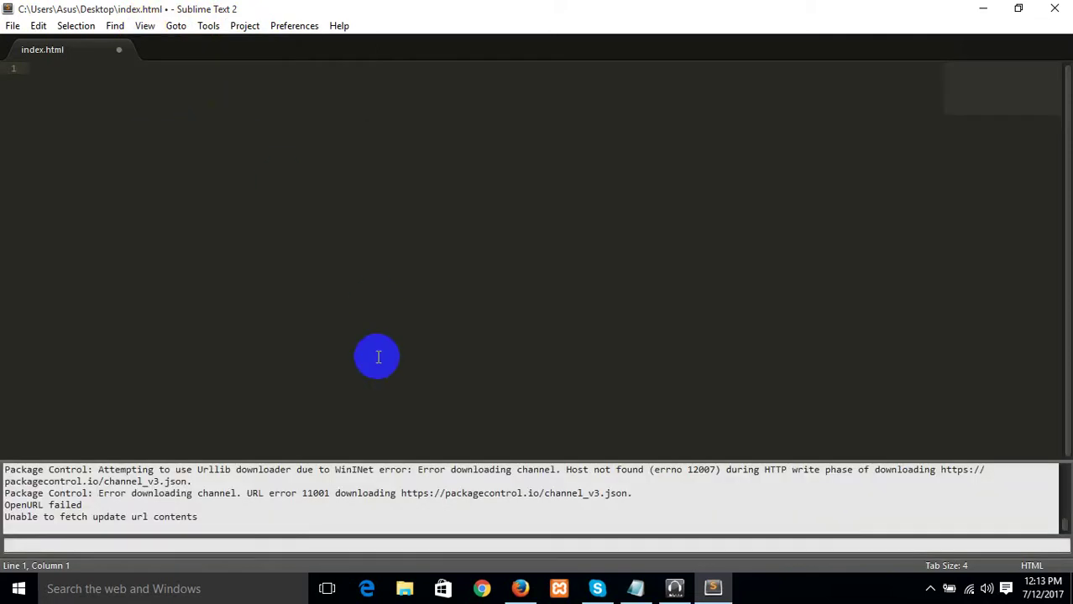
key(ctrl+v)
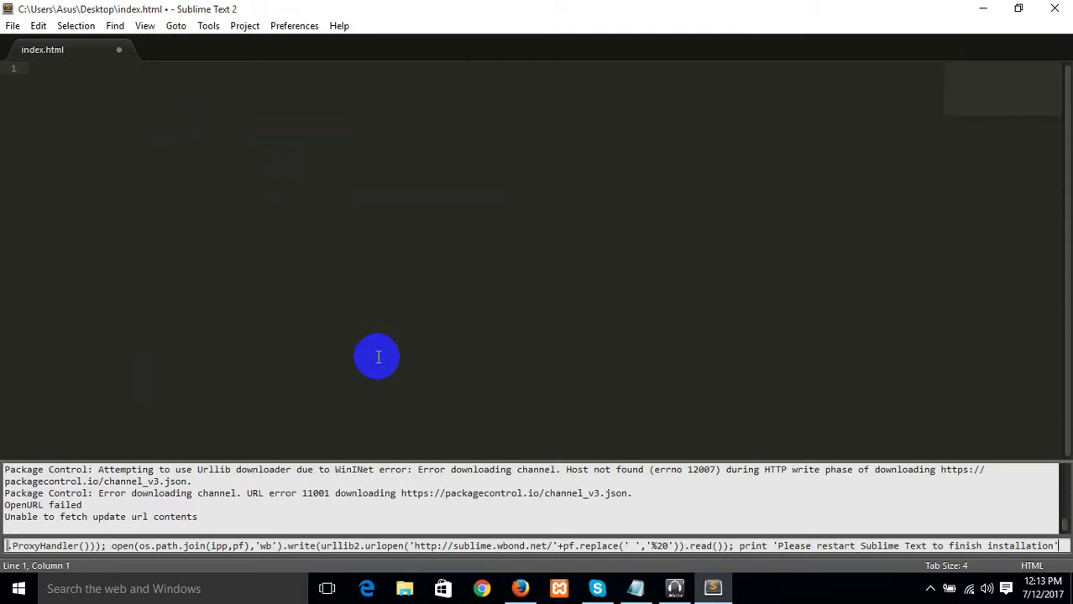
key(Return)
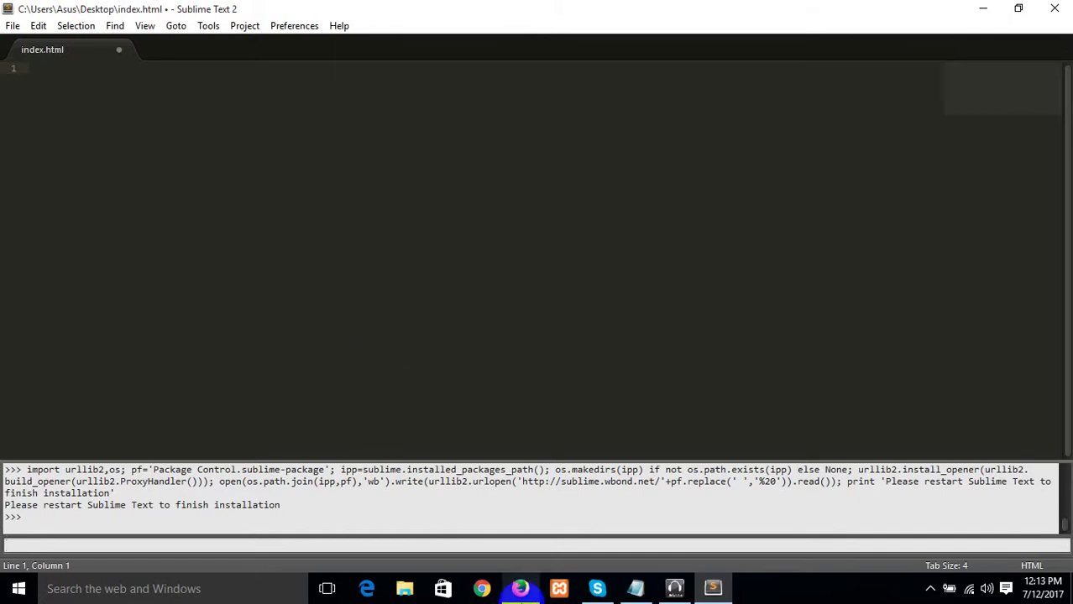
click(491, 589)
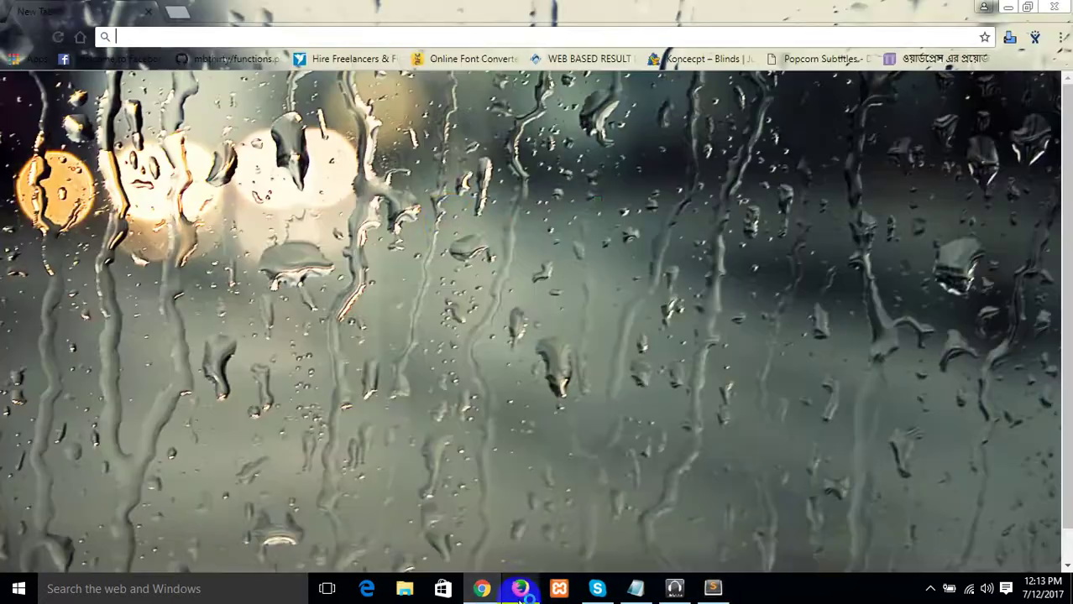
Check the coderwall instructions and paste the install command into the console again.
click(520, 588)
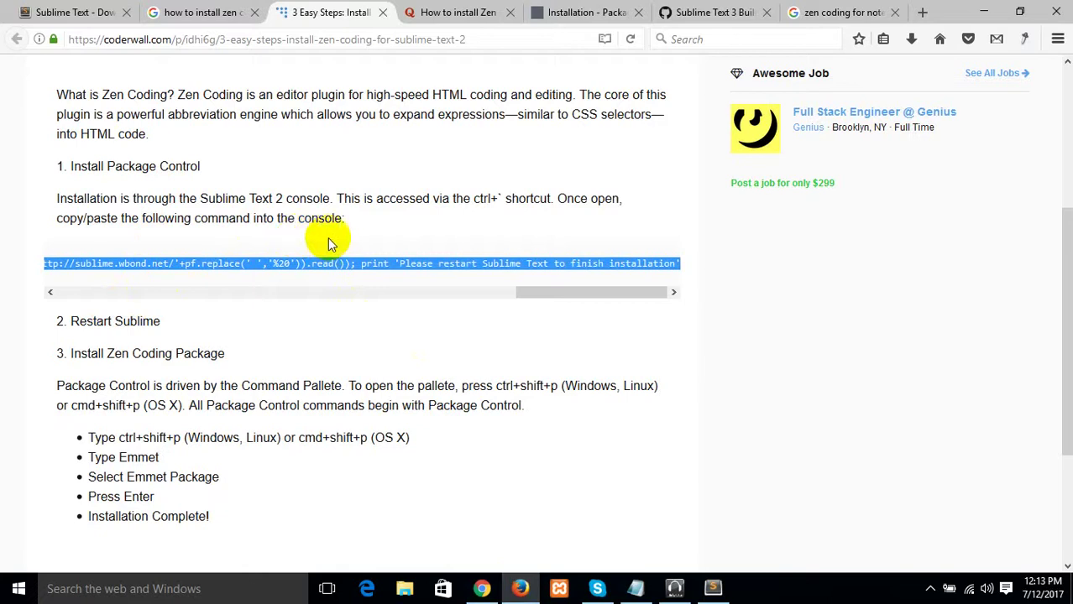
click(713, 588)
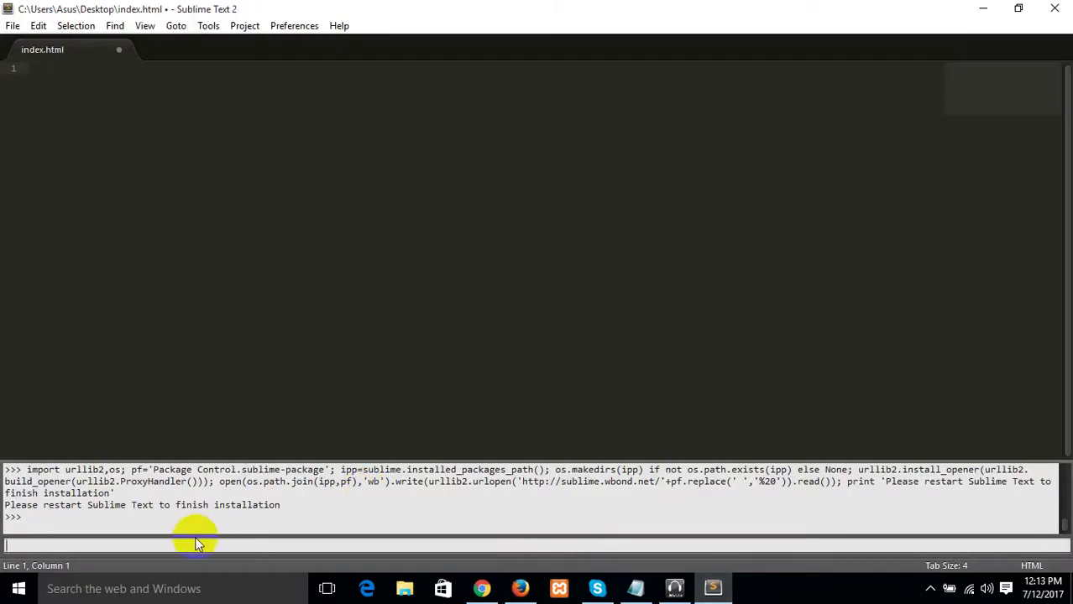
key(ctrl+v)
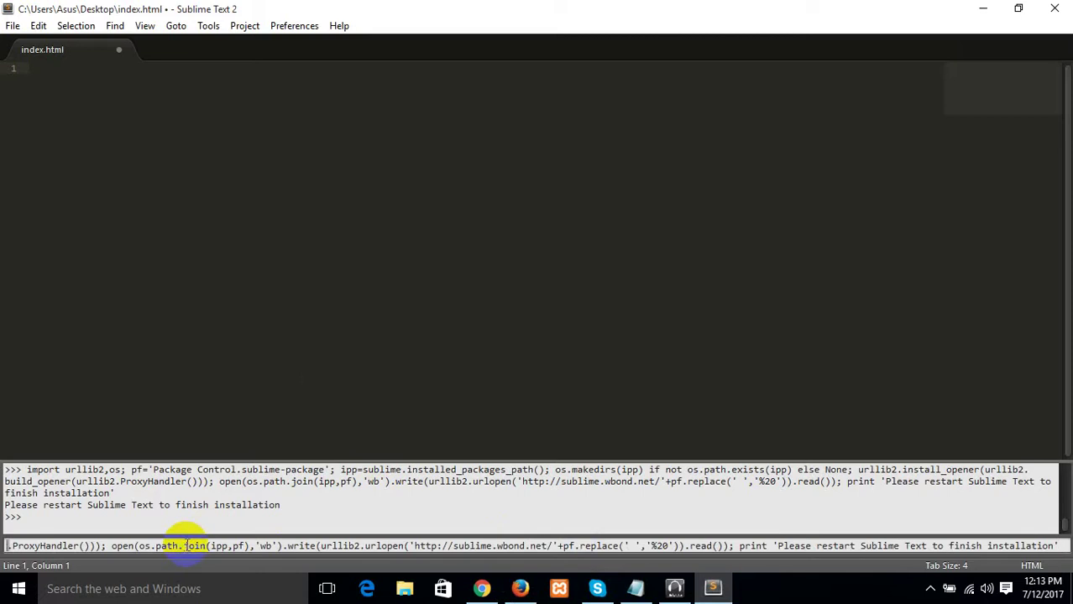
click(327, 376)
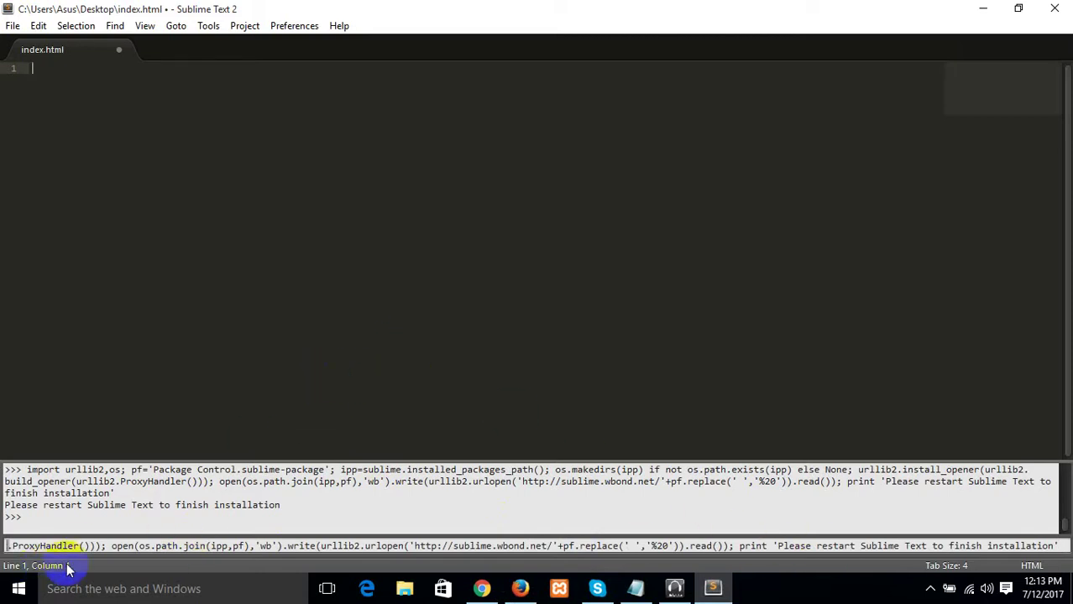
click(336, 256)
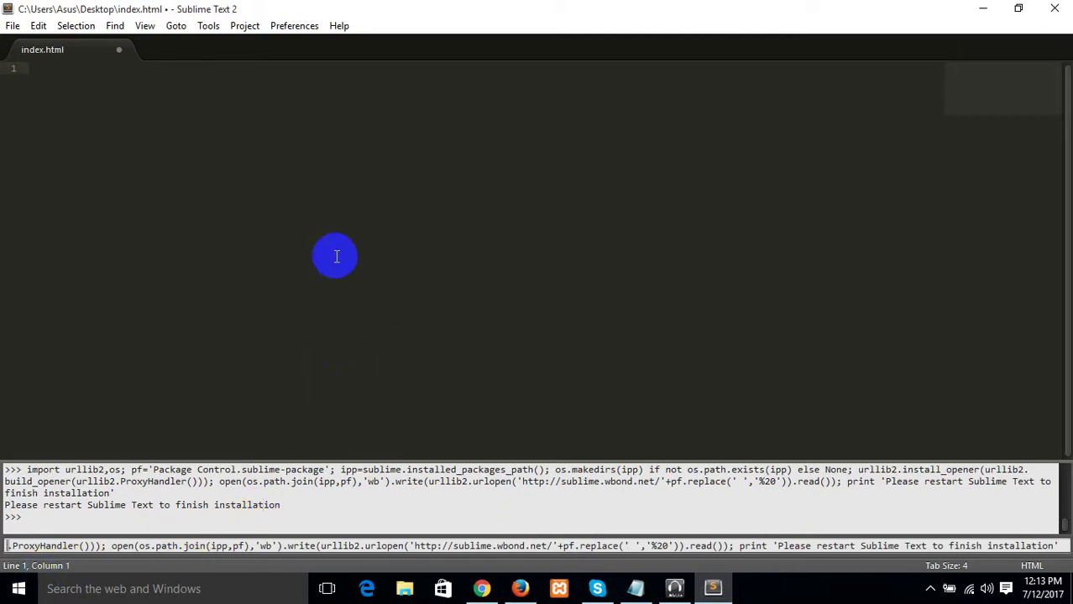
Close Sublime Text 2 and reopen the desktop file index.html with it.
click(1054, 10)
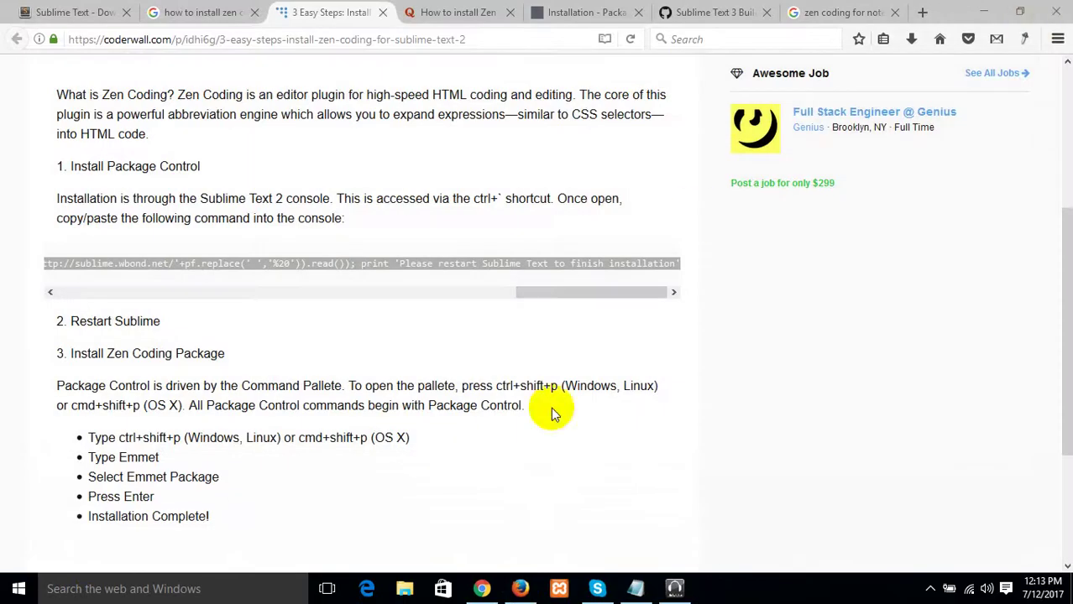
click(984, 12)
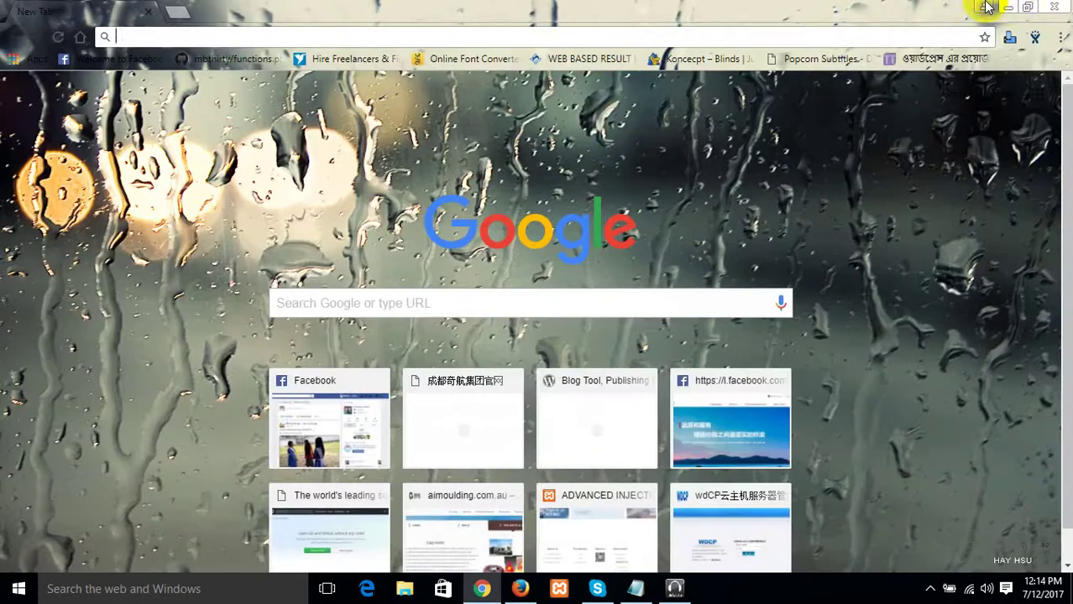
click(1006, 10)
click(371, 277)
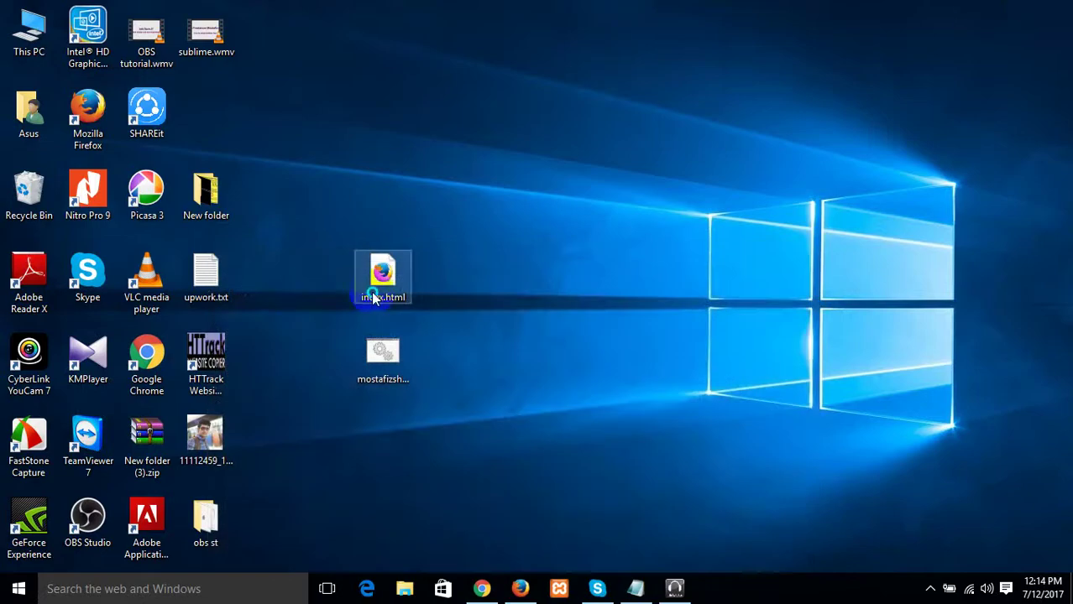
right_click(373, 289)
click(444, 267)
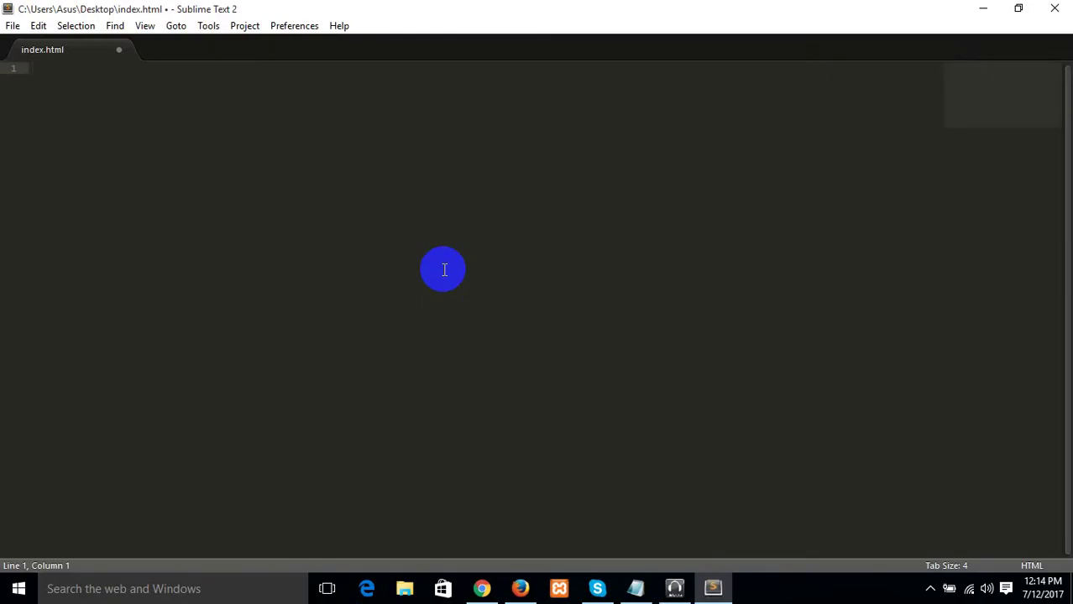
click(241, 30)
mouse_move(285, 25)
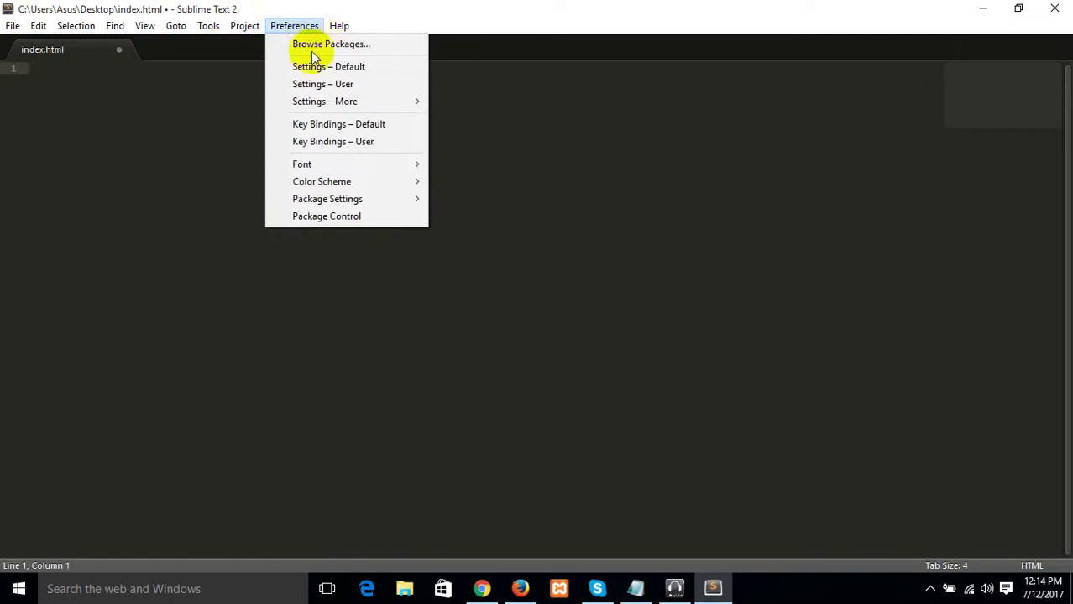
click(326, 216)
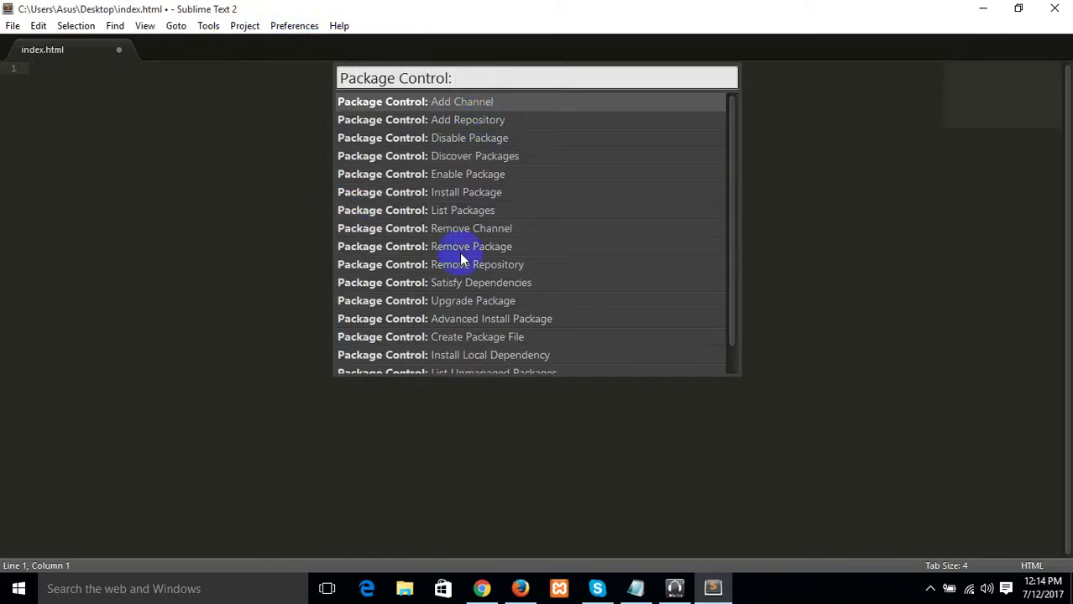
click(518, 590)
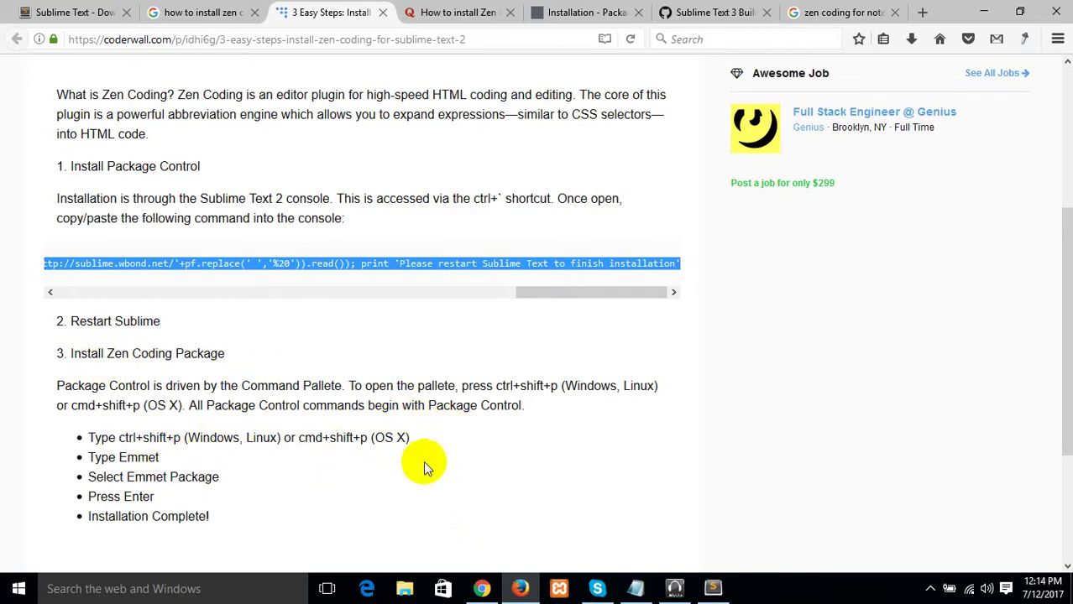
click(427, 194)
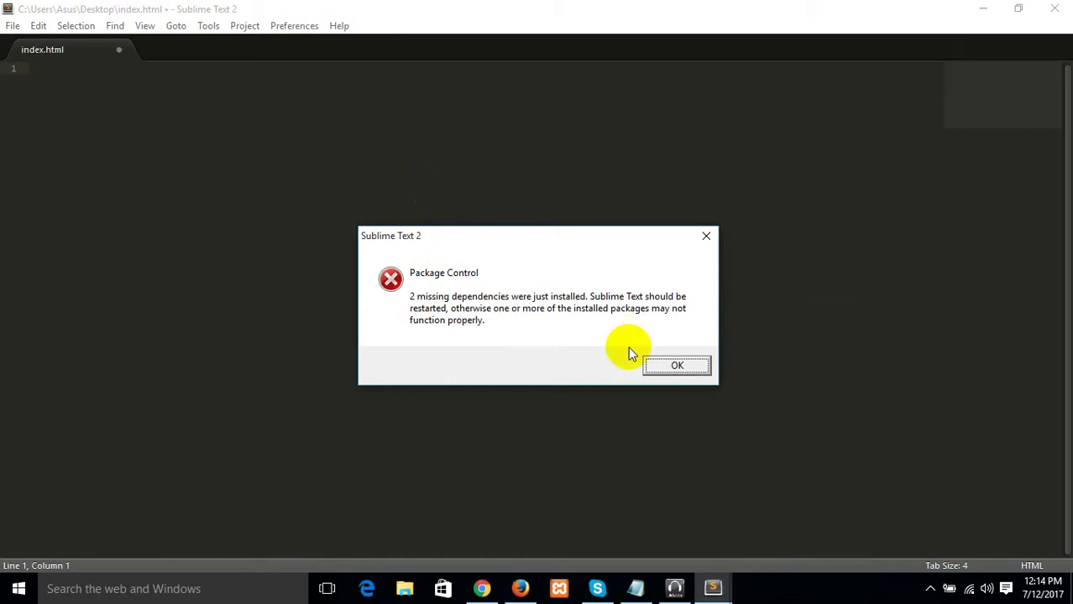
click(674, 363)
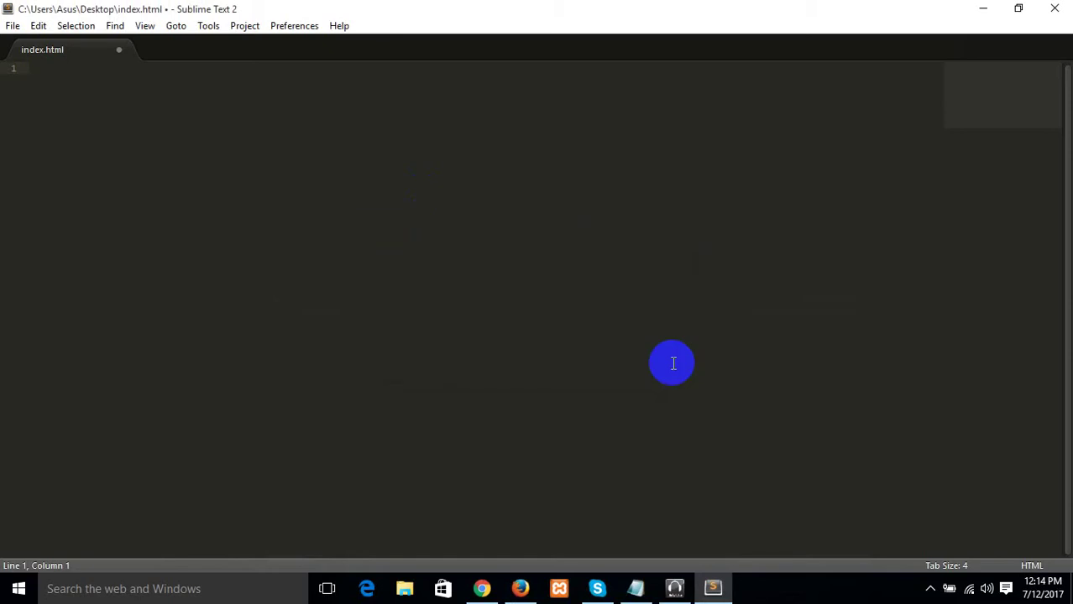
From the command palette's Install Package list, filter for 'emme' and install Emmet.
key(ctrl+shift+p)
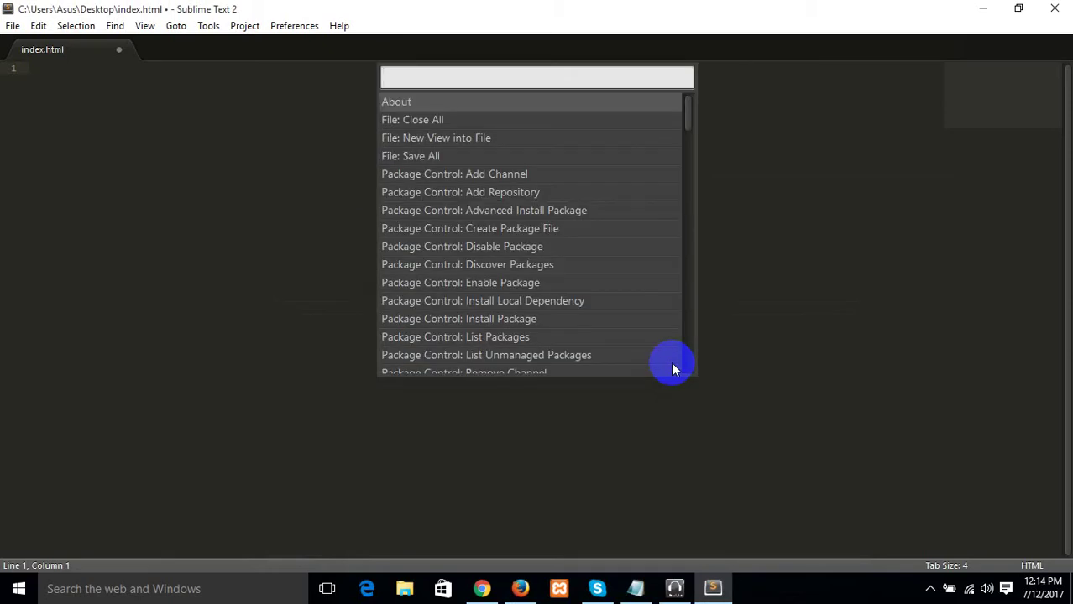
text(emm)
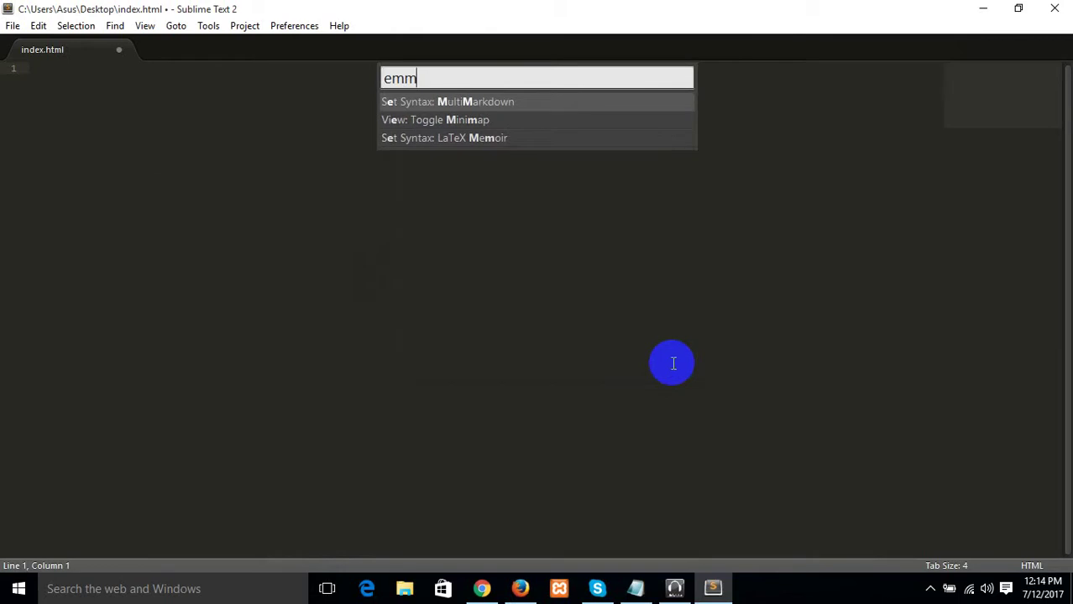
text(et)
key(BackSpace)
key(BackSpace)
key(BackSpace)
key(BackSpace)
key(BackSpace)
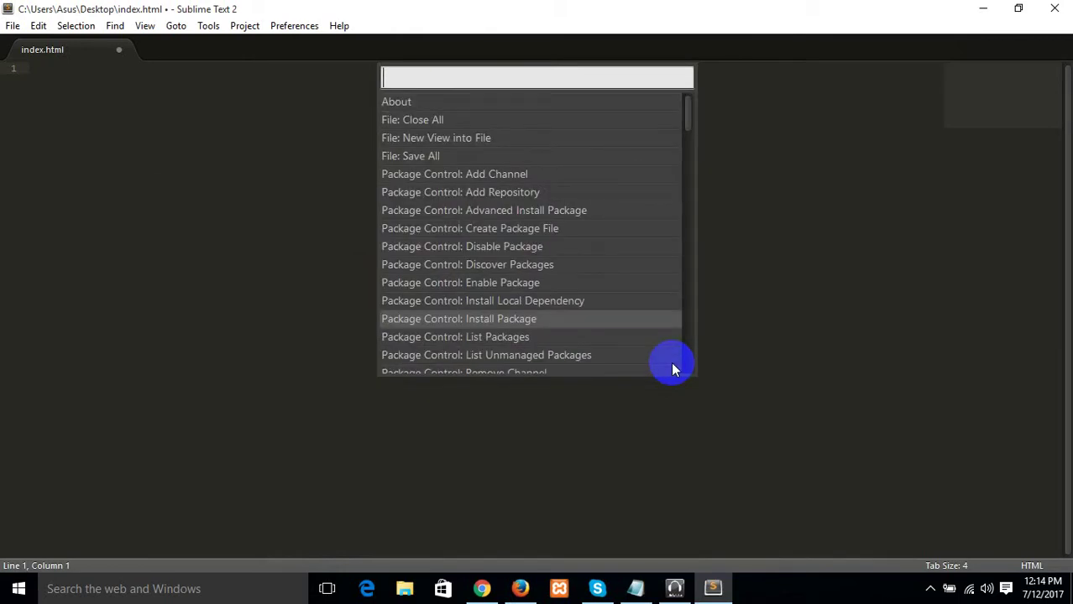
click(548, 320)
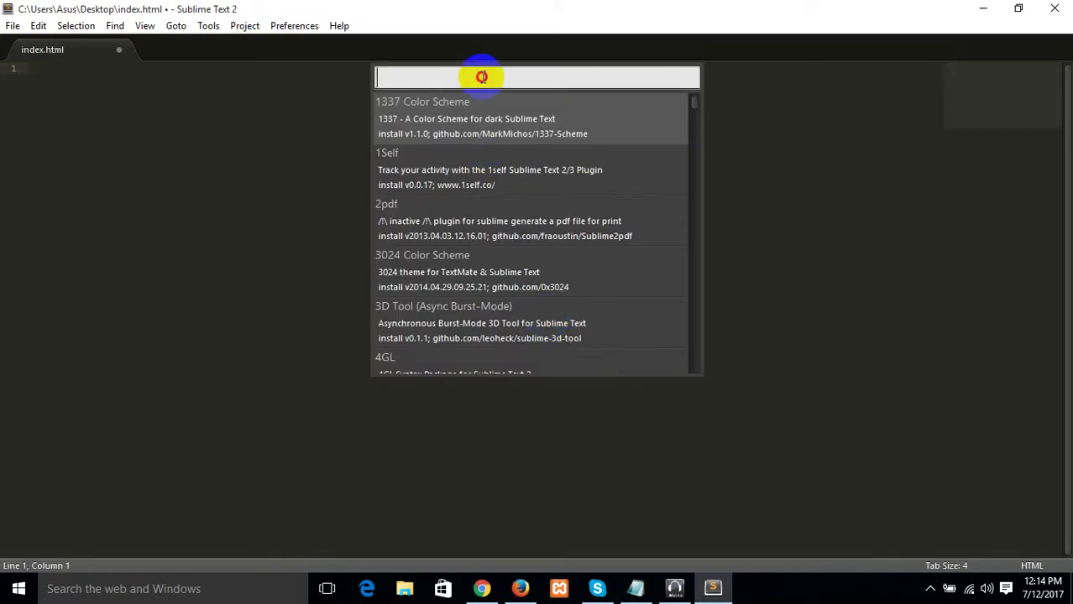
text(emm)
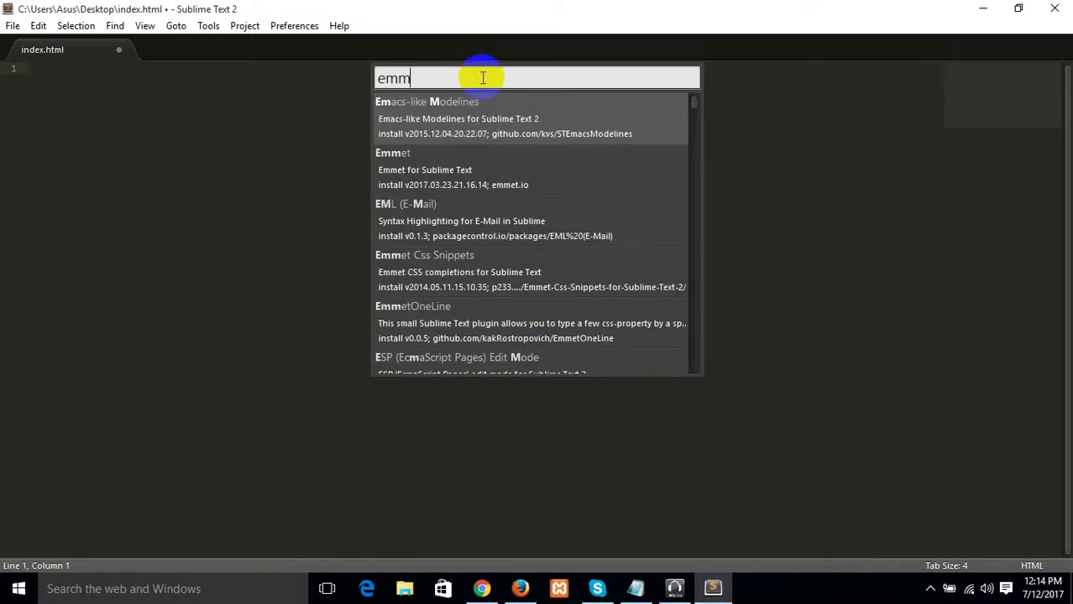
text(e)
click(464, 112)
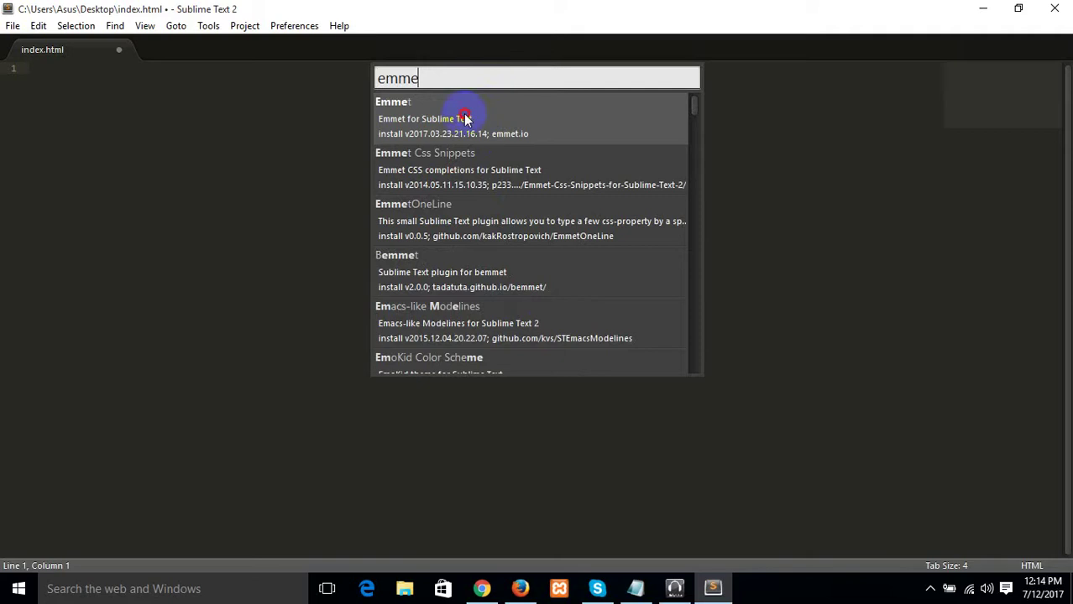
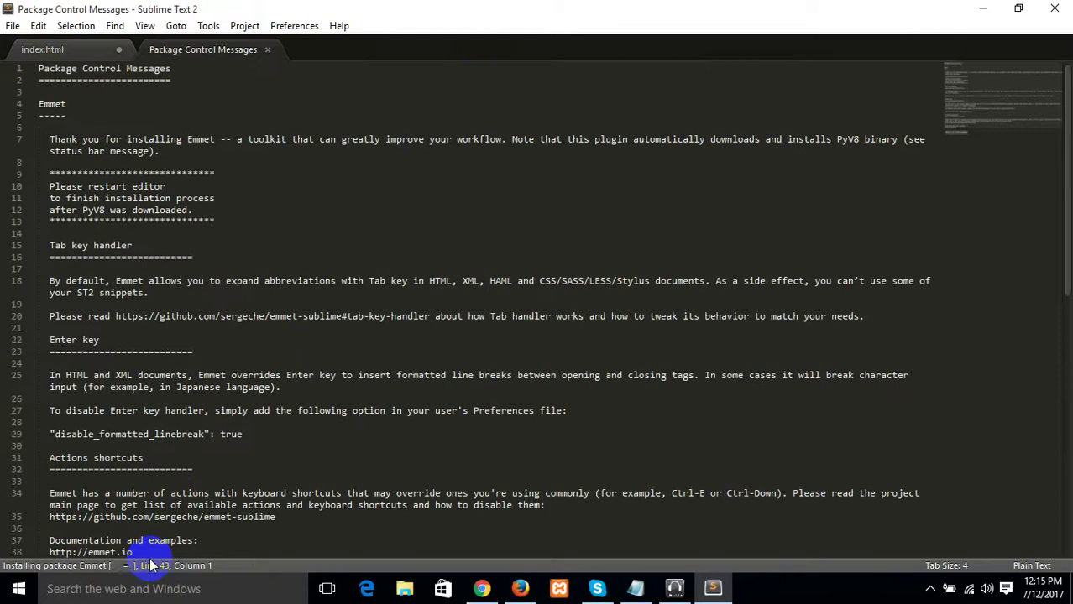
Switch to the empty index.html tab, then reopen index.html from the desktop in Sublime Text 2.
scroll(148, 280, down, 5)
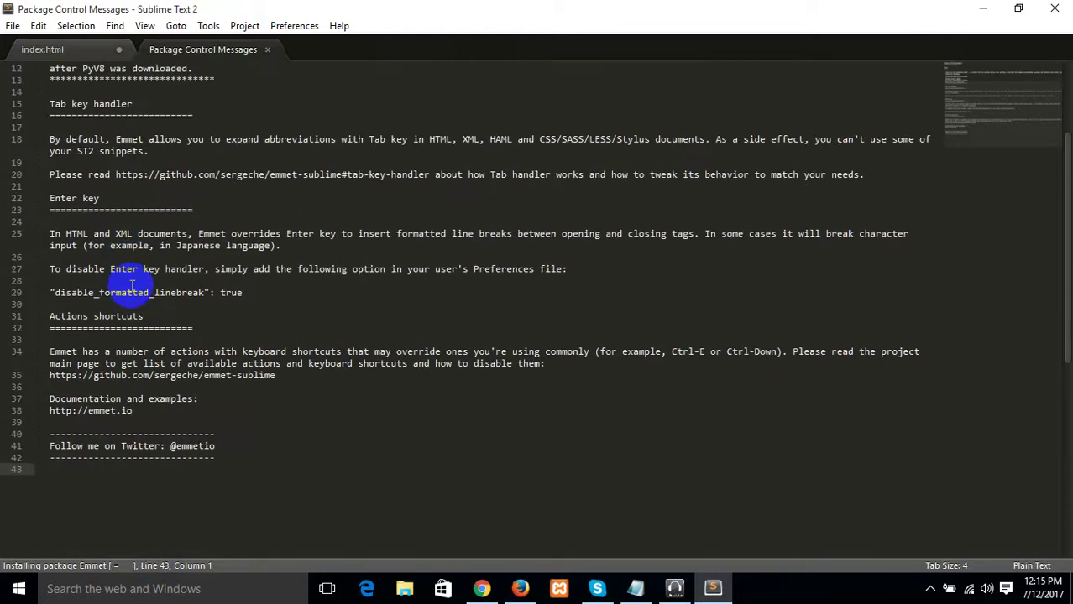
scroll(120, 408, up, 5)
click(76, 49)
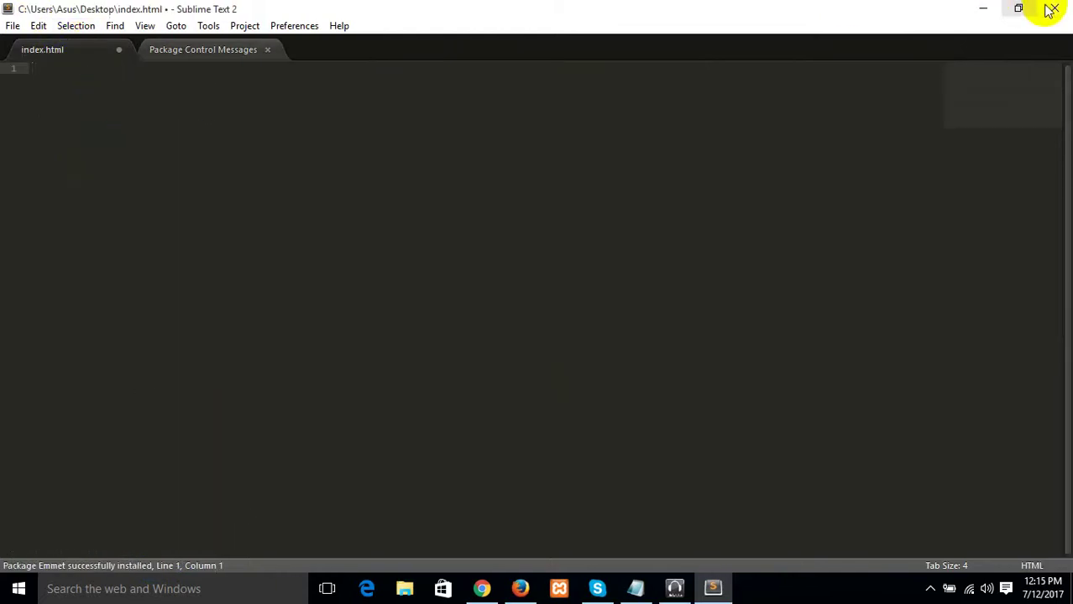
click(983, 8)
right_click(383, 269)
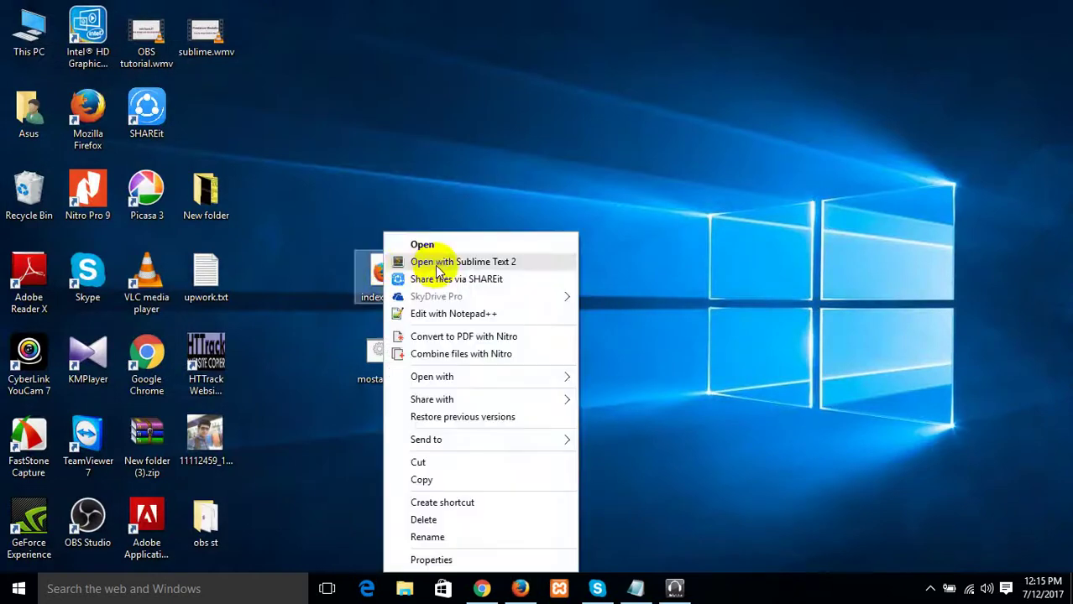
click(454, 195)
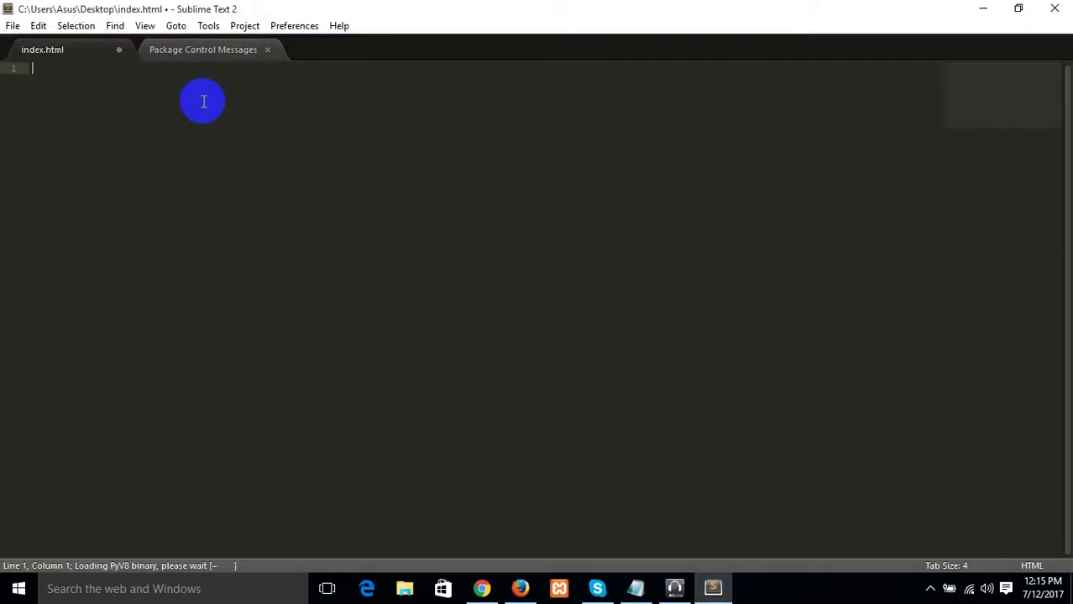
text(html:5)
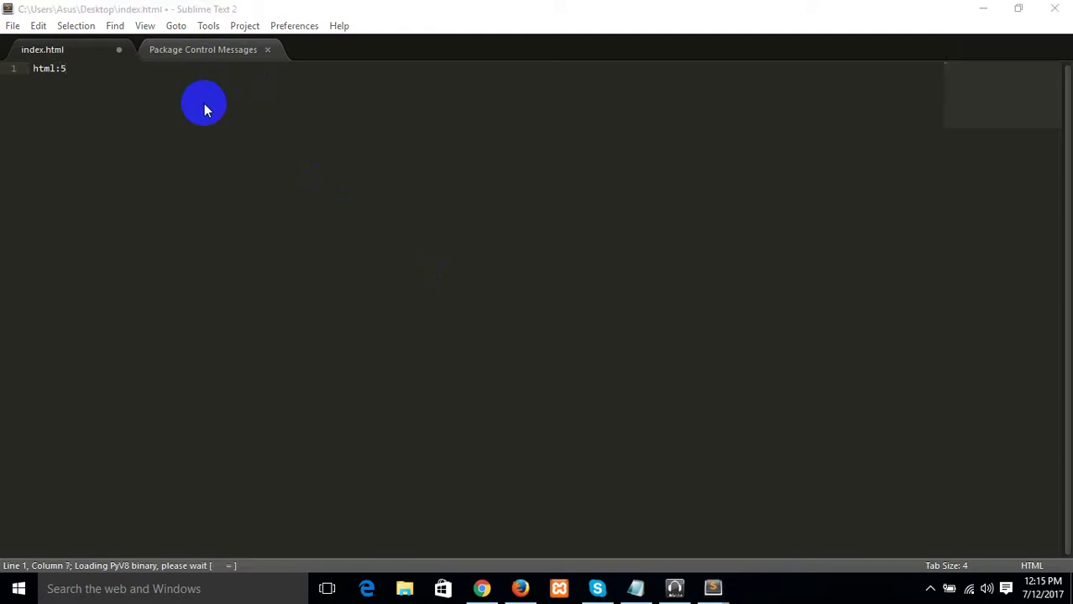
key(Tab)
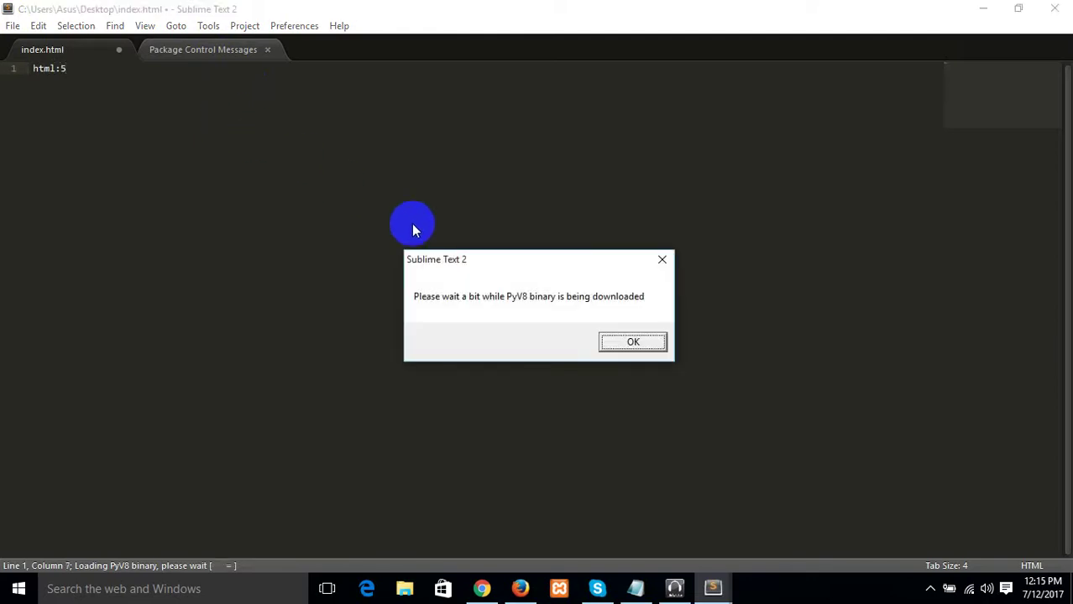
click(642, 341)
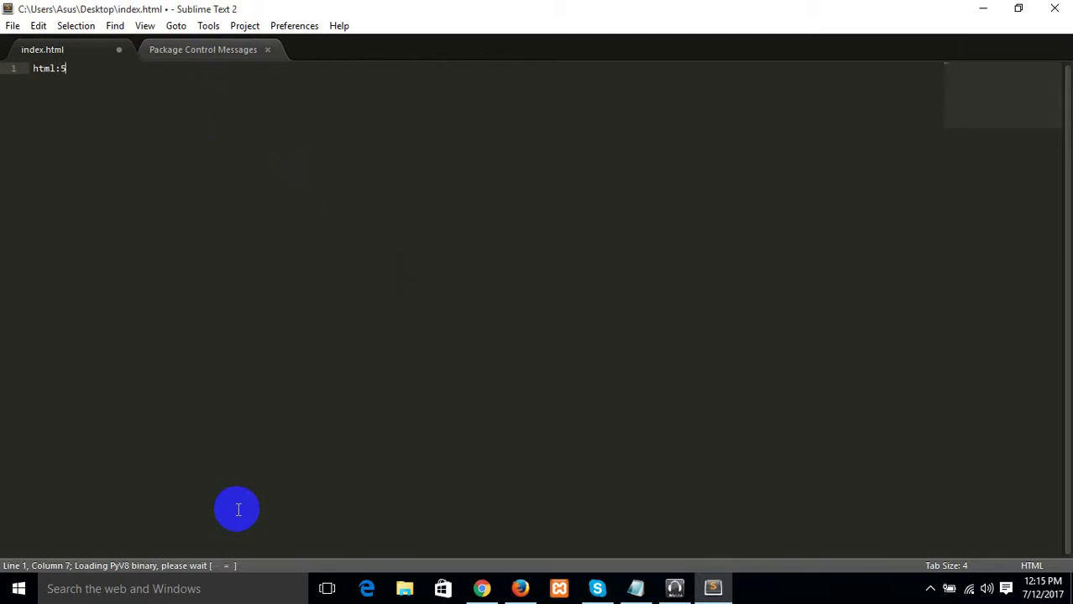
click(222, 52)
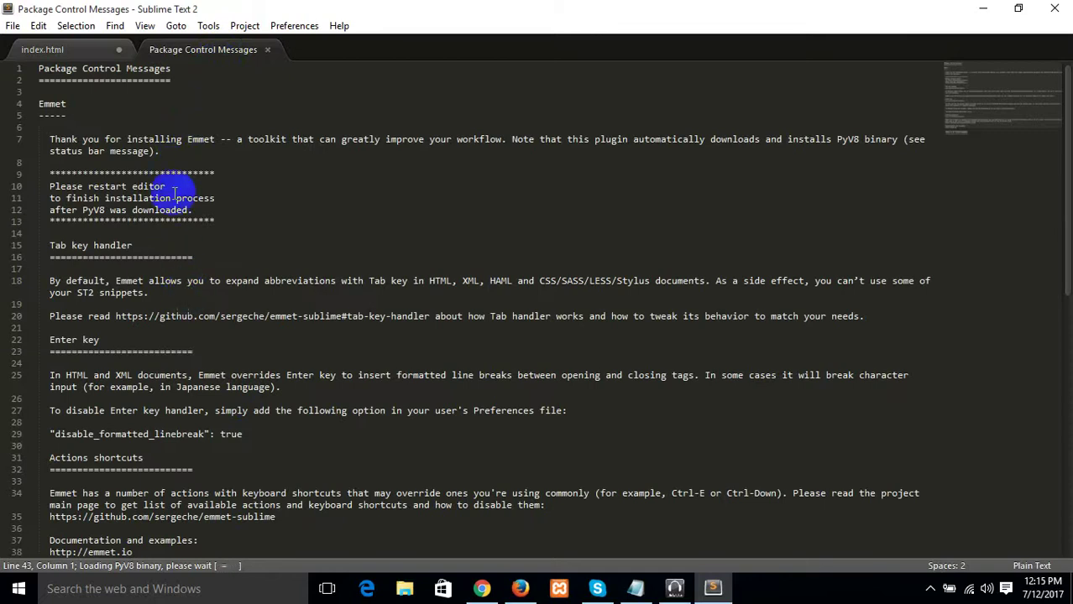
click(99, 48)
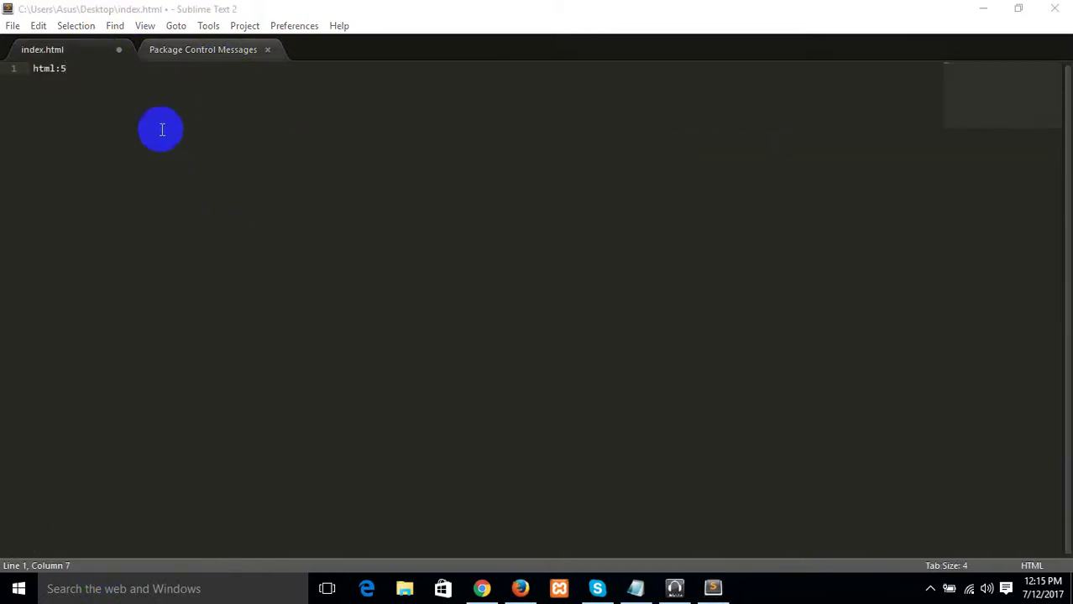
drag(140, 71, 3, 71)
key(BackSpace)
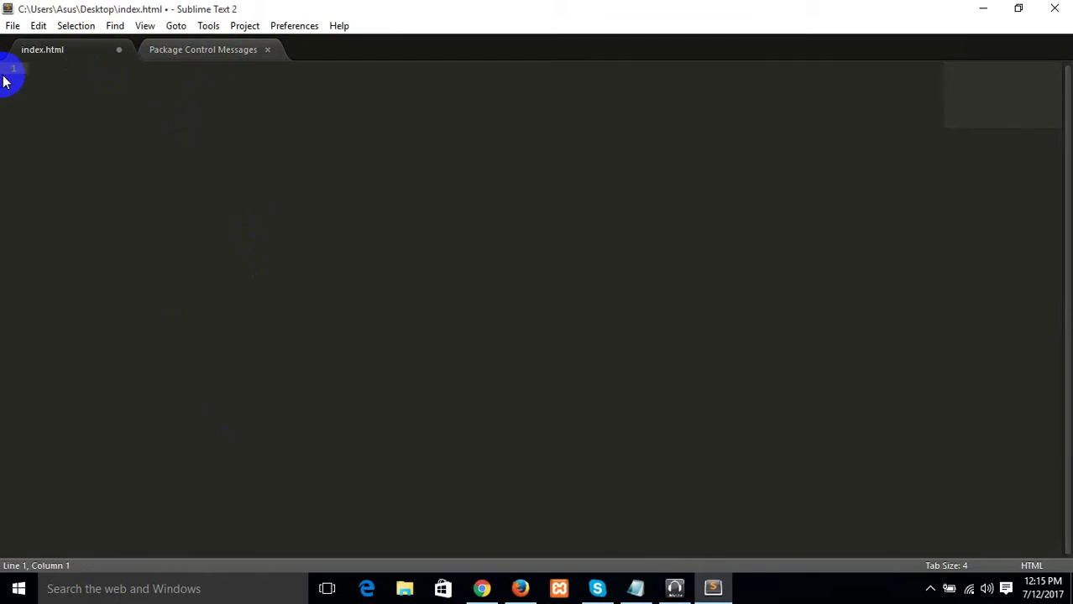
Test expanding html:5 into an HTML5 skeleton with undo and redo, then clear the document.
text(html:5)
key(Tab)
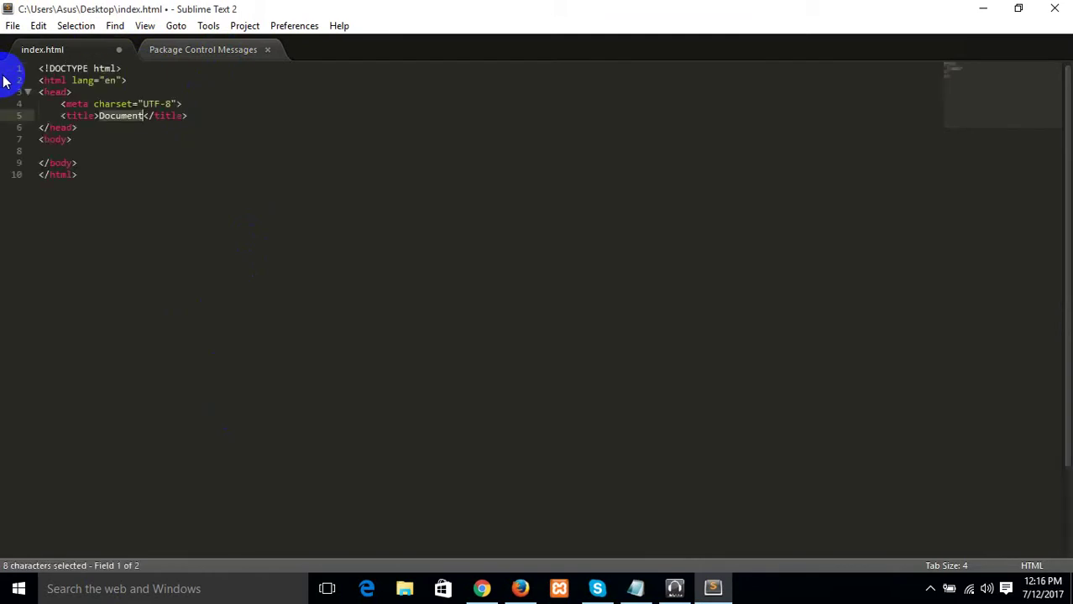
key(ctrl+z)
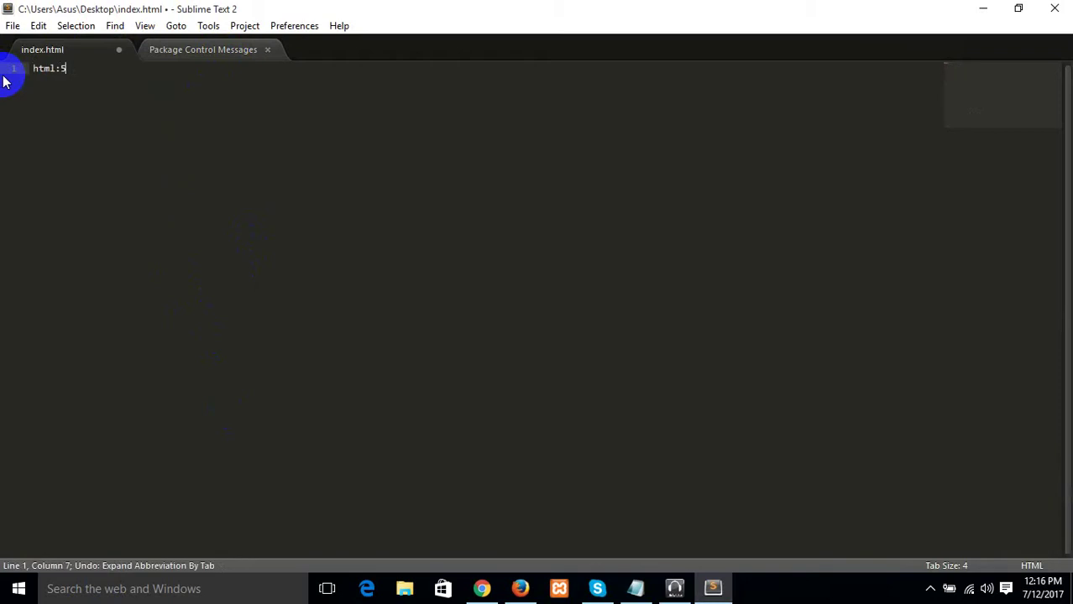
key(Tab)
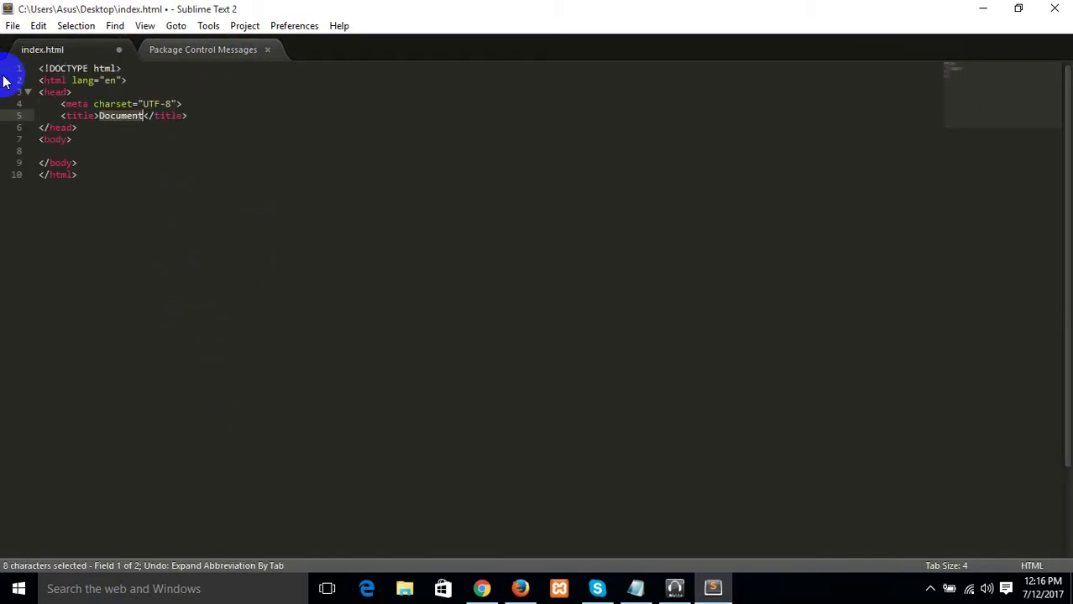
click(143, 199)
key(ctrl+a)
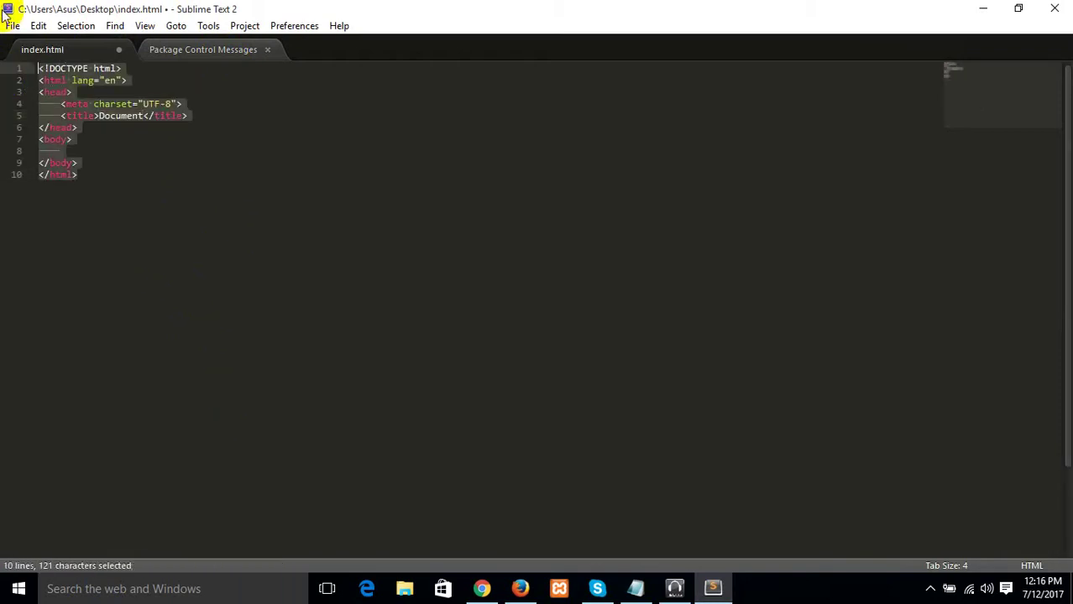
key(BackSpace)
Enlarge the editor font twice, expand html:5 again, and save index.html.
key(ctrl+equal)
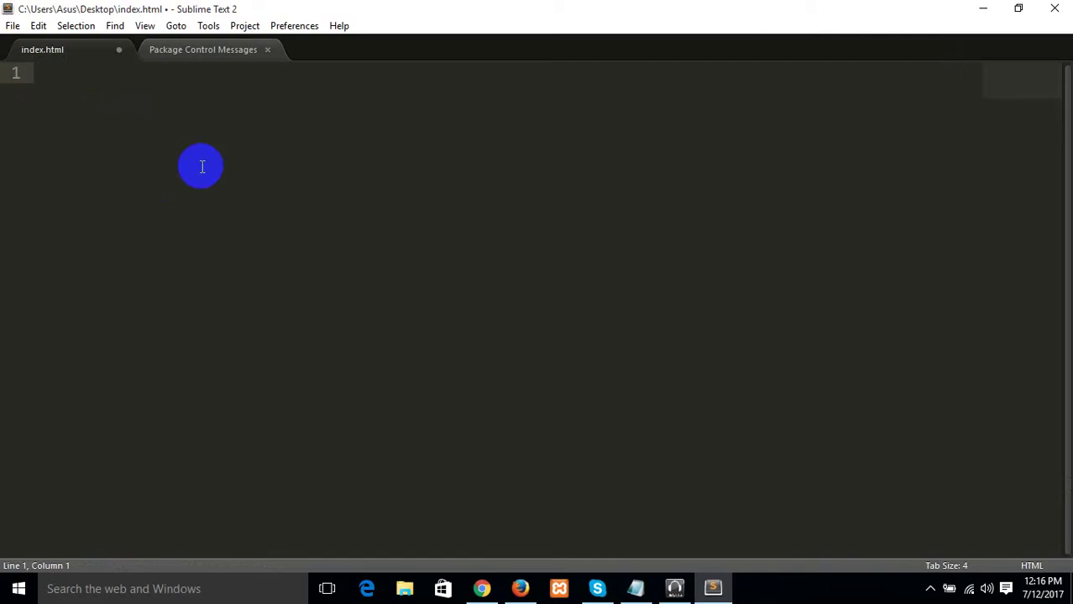
key(ctrl+equal)
text(html:5)
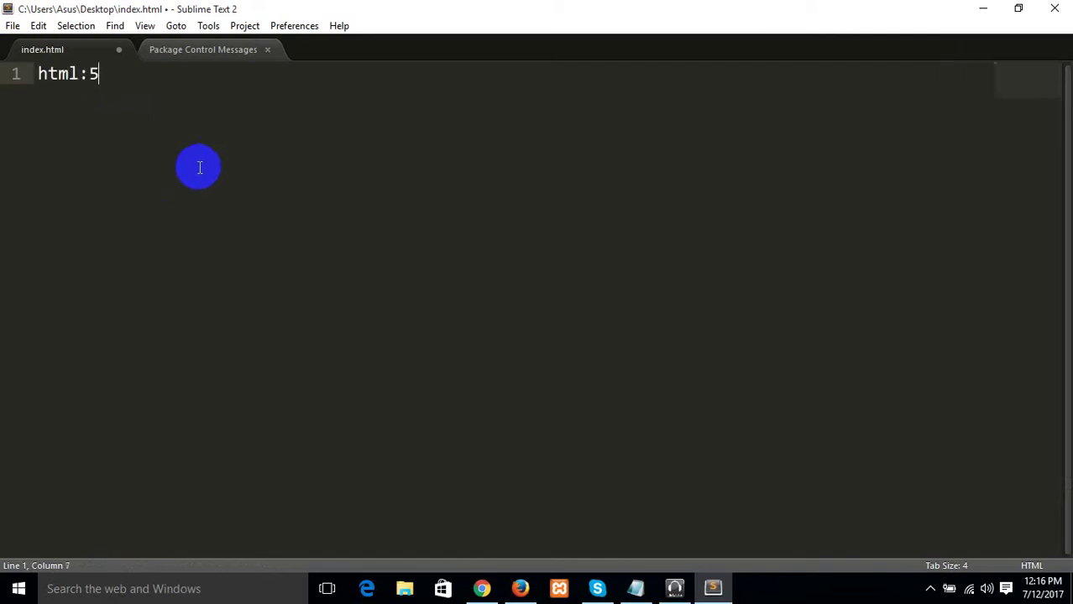
key(Tab)
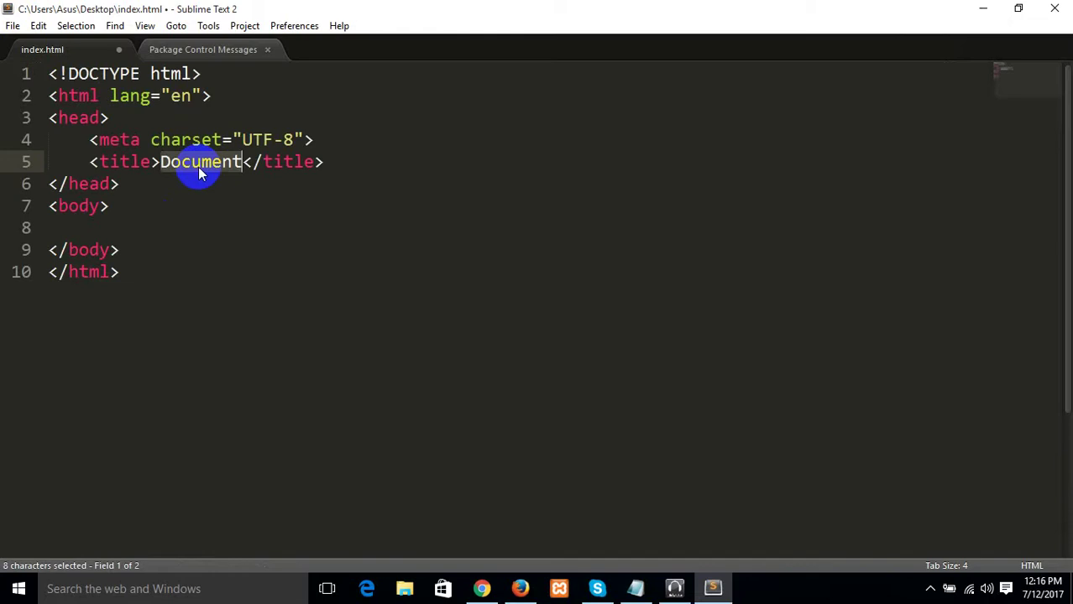
key(ctrl+s)
click(180, 225)
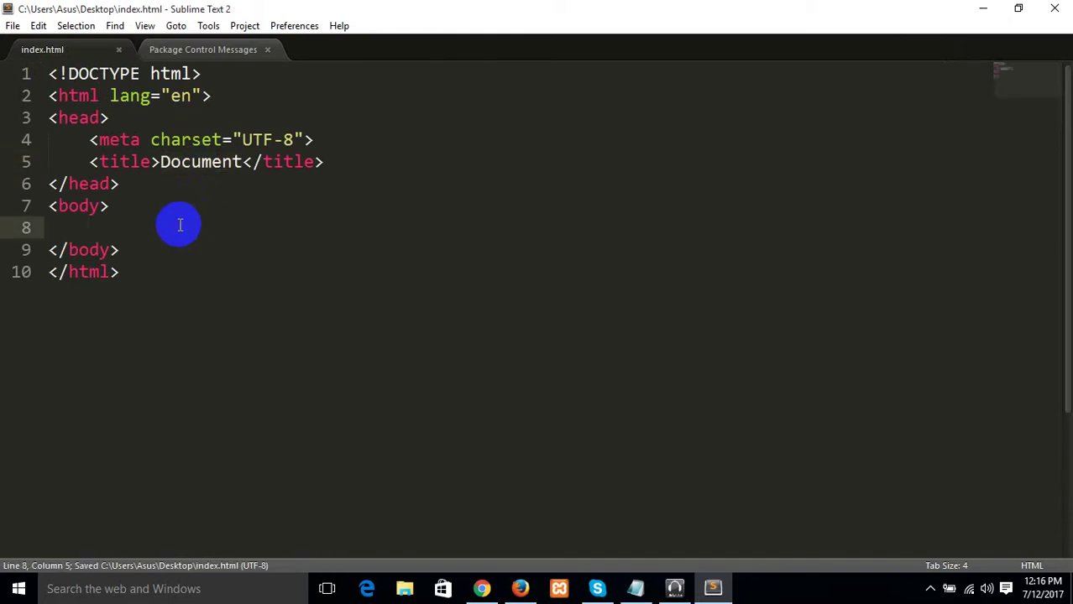
Add blank lines in the body and test expanding lorem into a placeholder paragraph, then revert it.
key(Return)
key(Return)
key(Up)
key(Up)
key(Return)
key(Return)
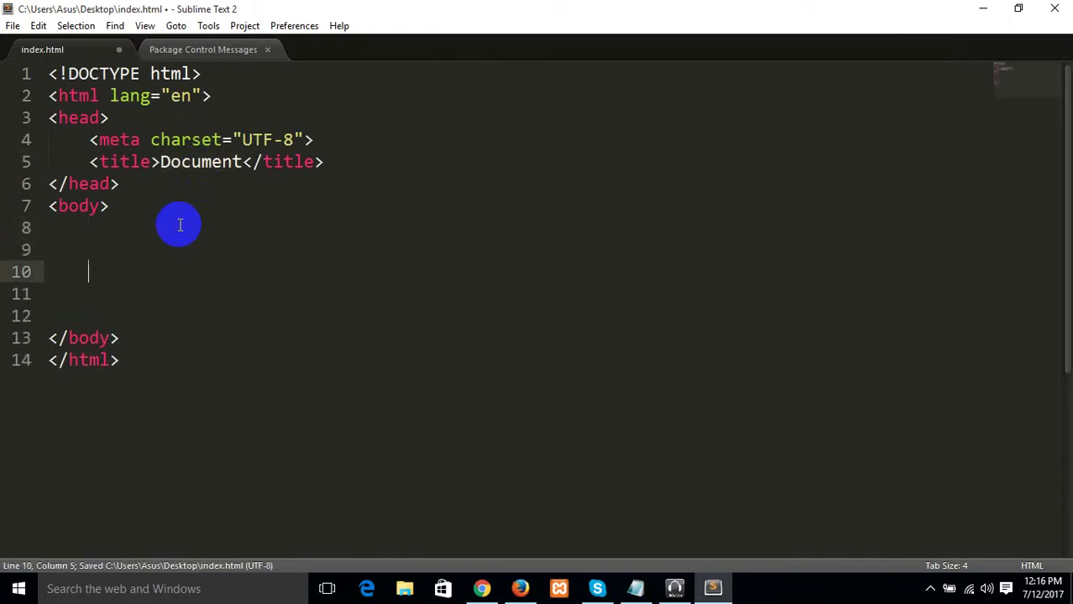
text(lorem)
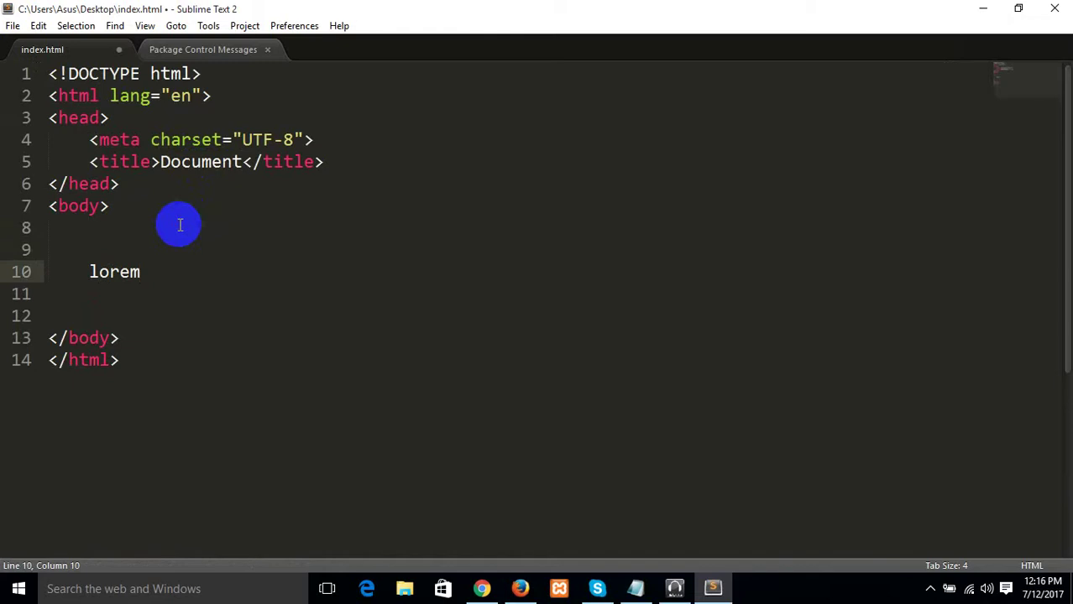
key(Tab)
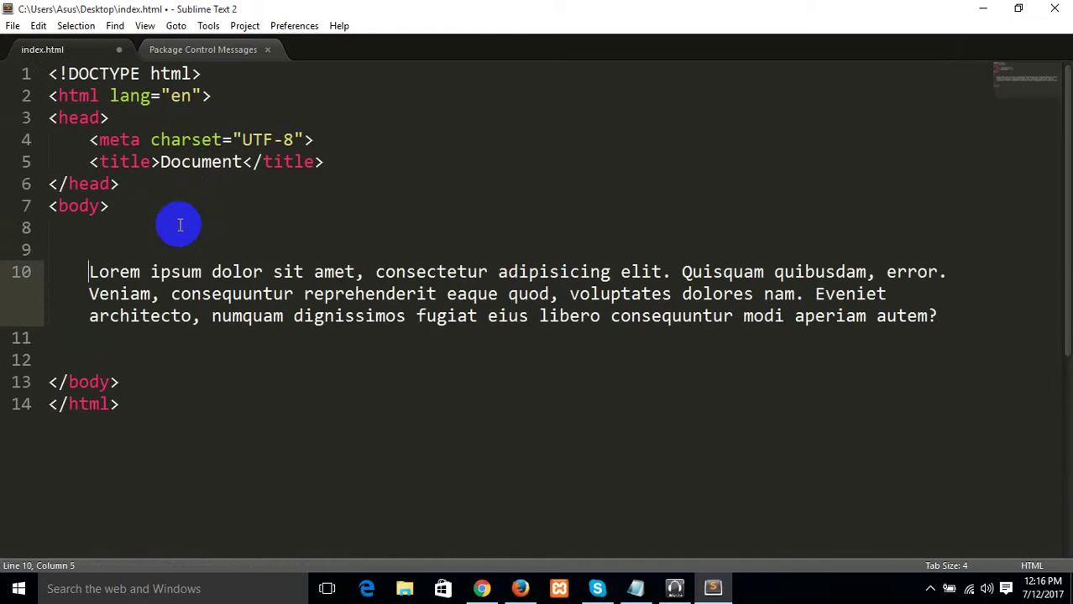
key(ctrl+z)
key(ctrl+y)
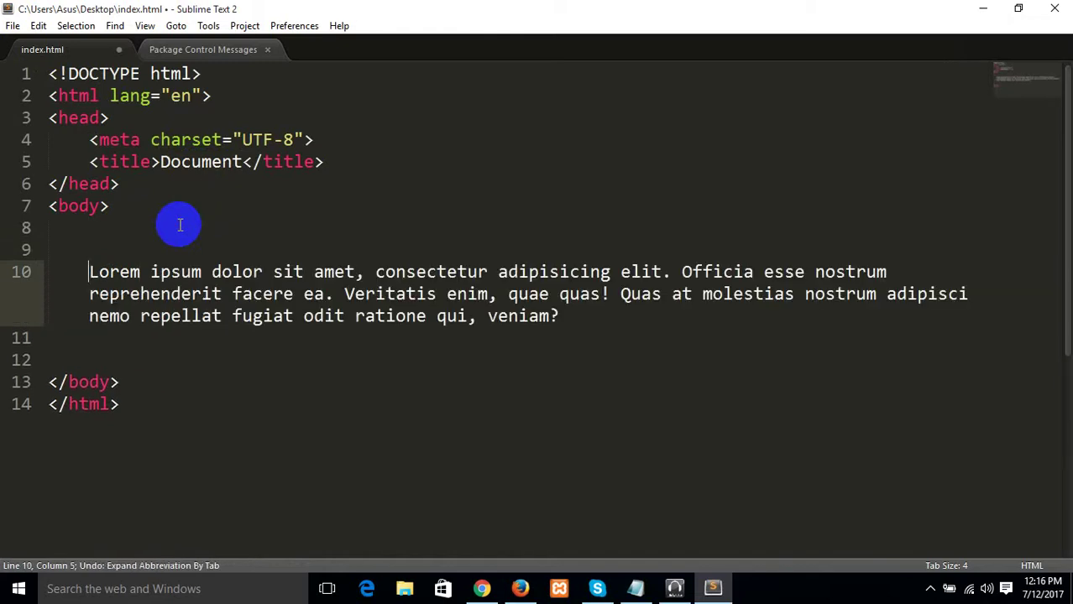
key(ctrl+z)
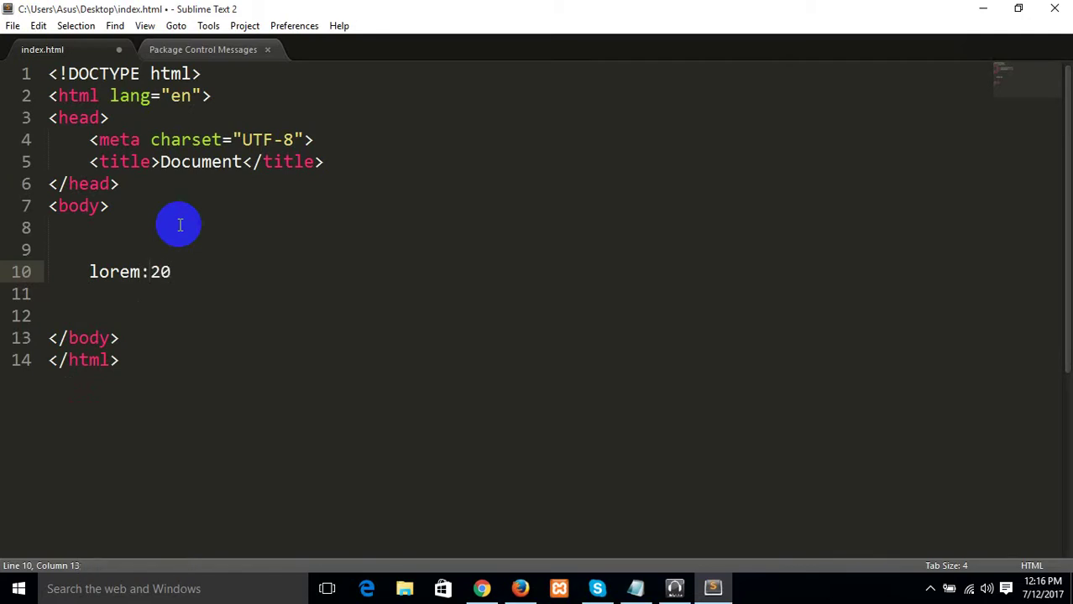
Try the lorem:20 and lorem*20 expansions, then undo back to lorem*20 on line 10.
key(Tab)
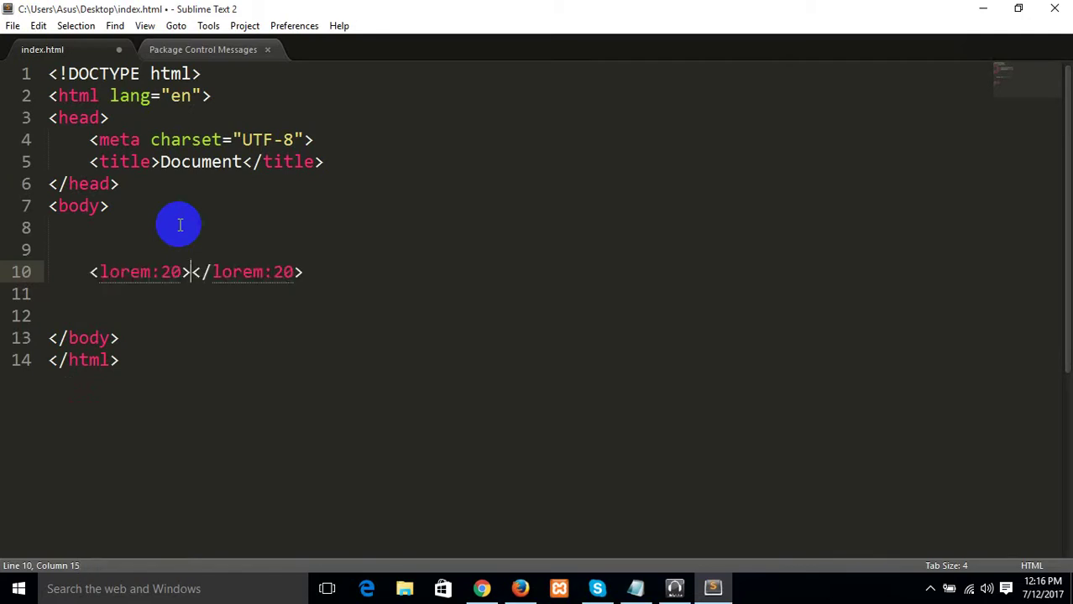
key(ctrl+z)
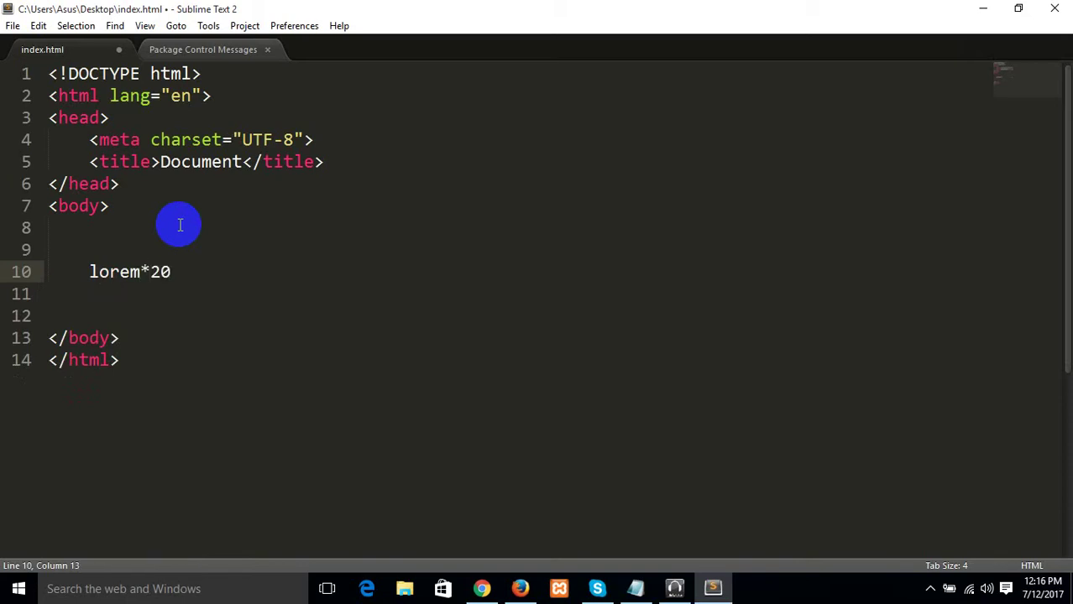
key(Tab)
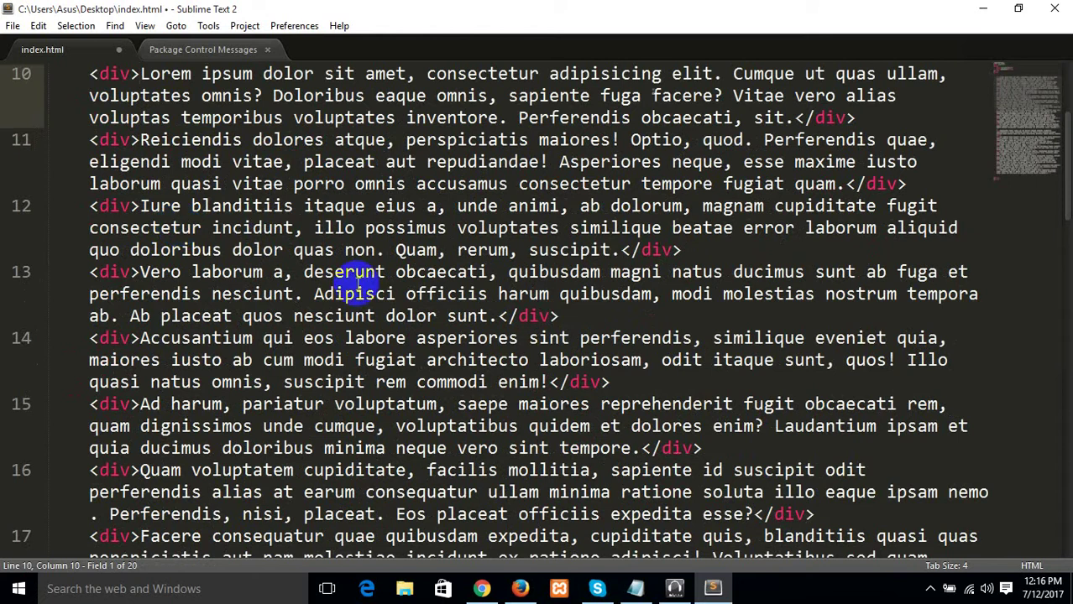
scroll(353, 282, up, 3)
scroll(317, 316, down, 15)
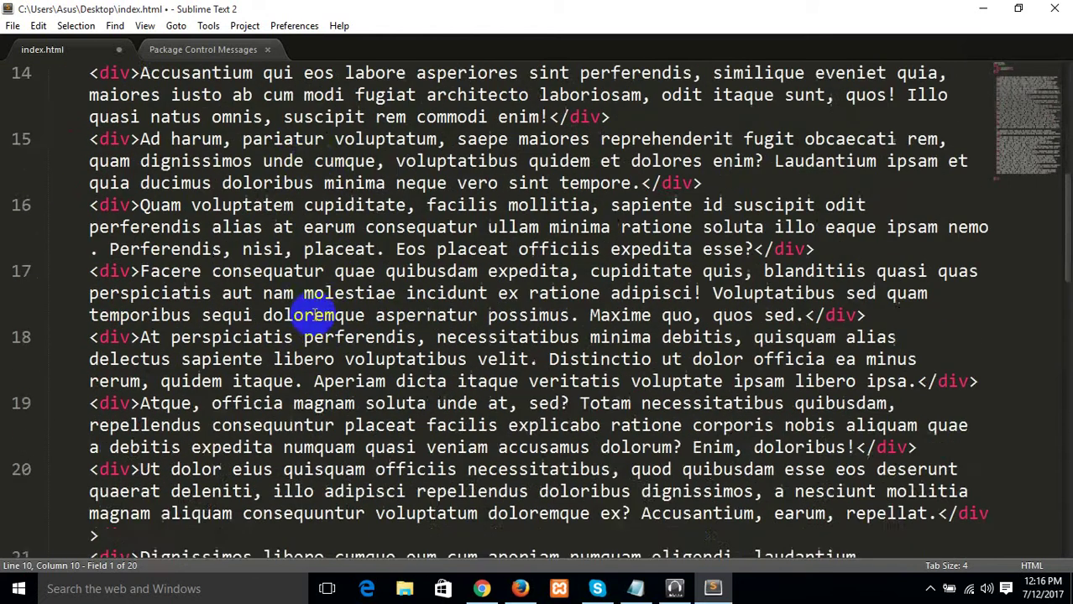
scroll(319, 315, up, 8)
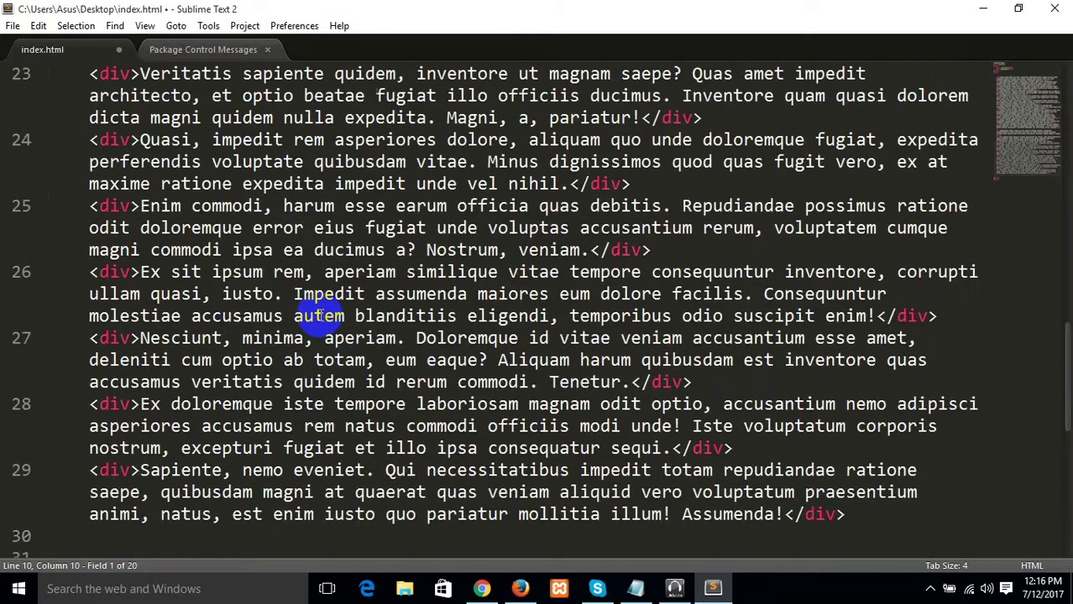
key(ctrl+z)
drag(100, 270, 206, 270)
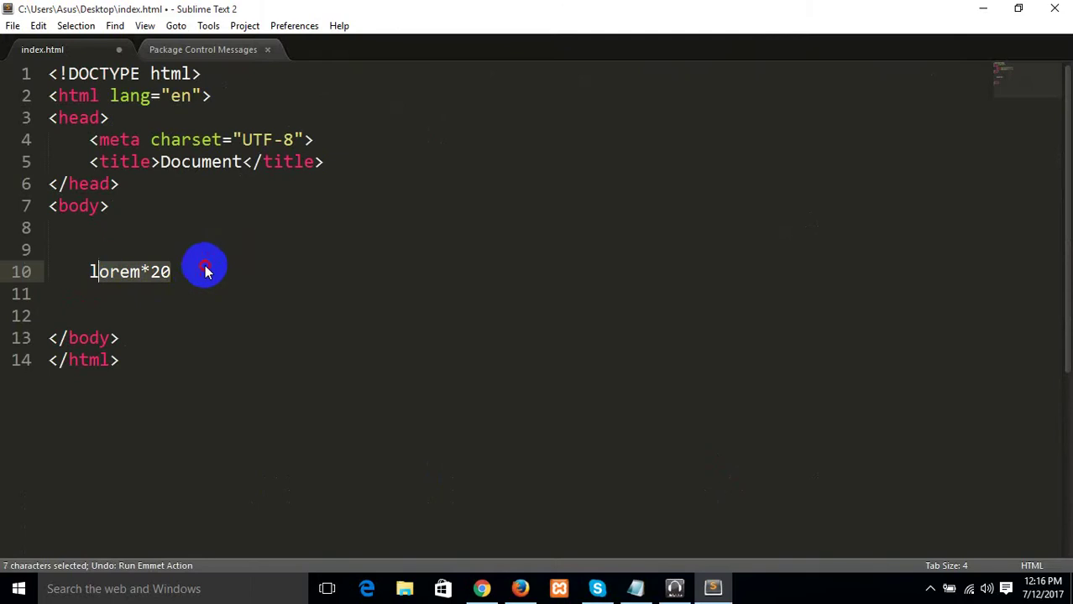
click(205, 271)
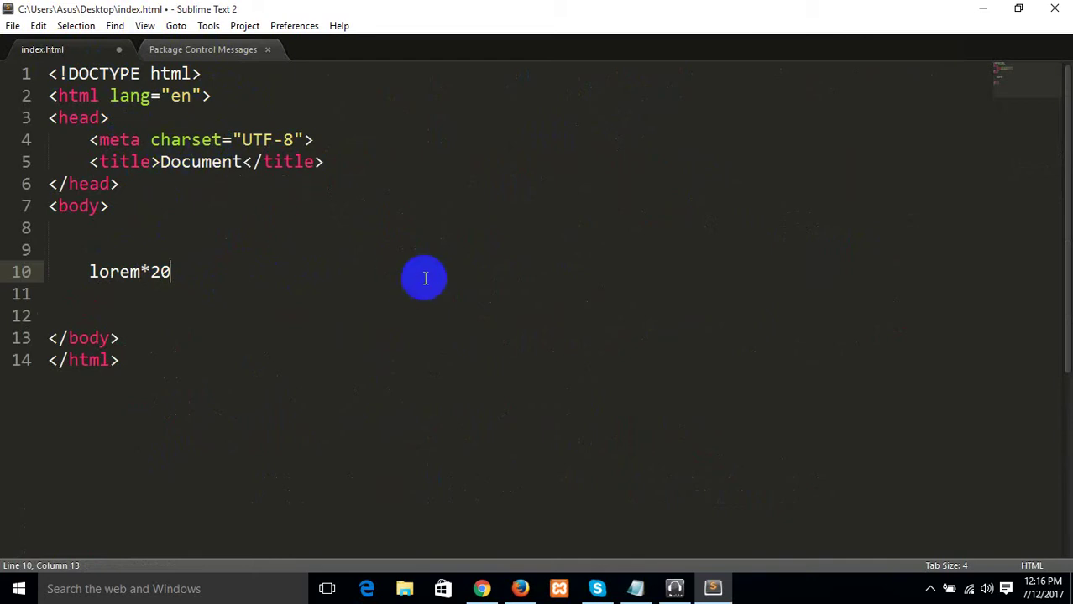
Try the Dawn and Blackboard colour schemes, settling on Pastels on Dark.
click(145, 25)
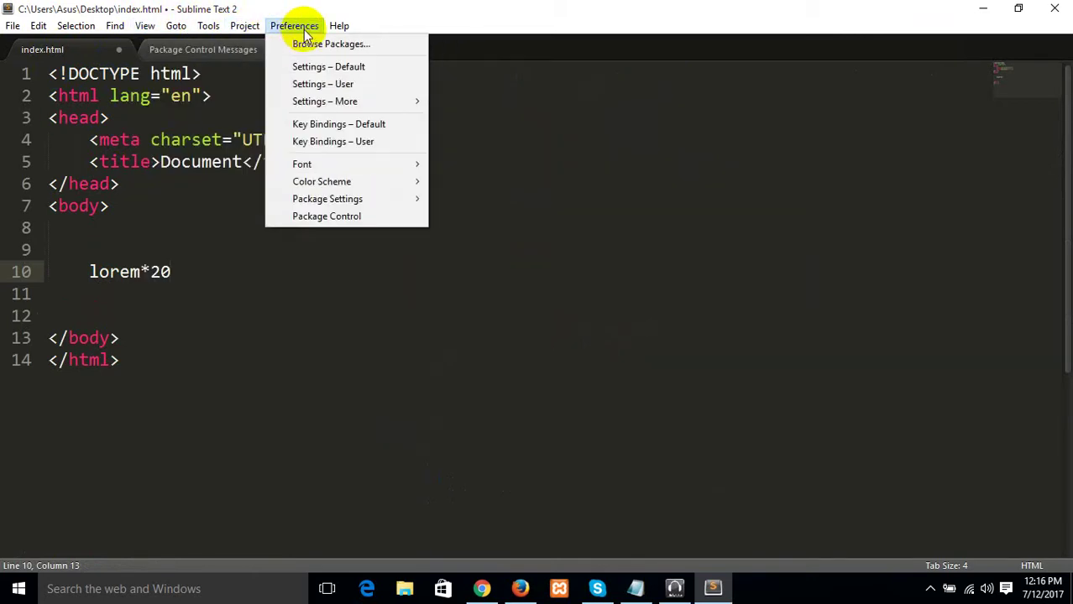
click(345, 183)
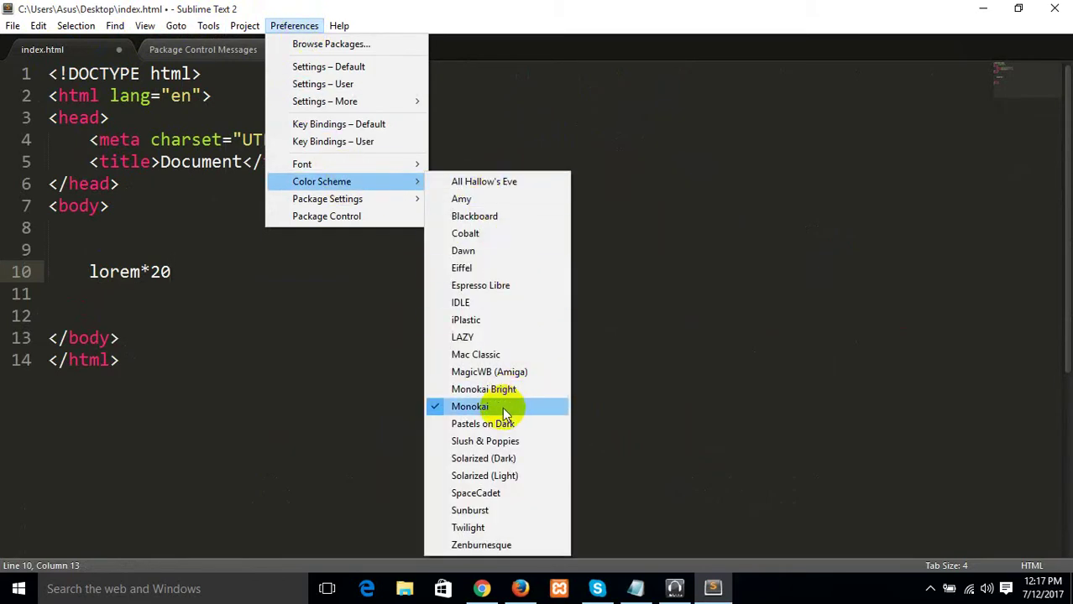
click(510, 251)
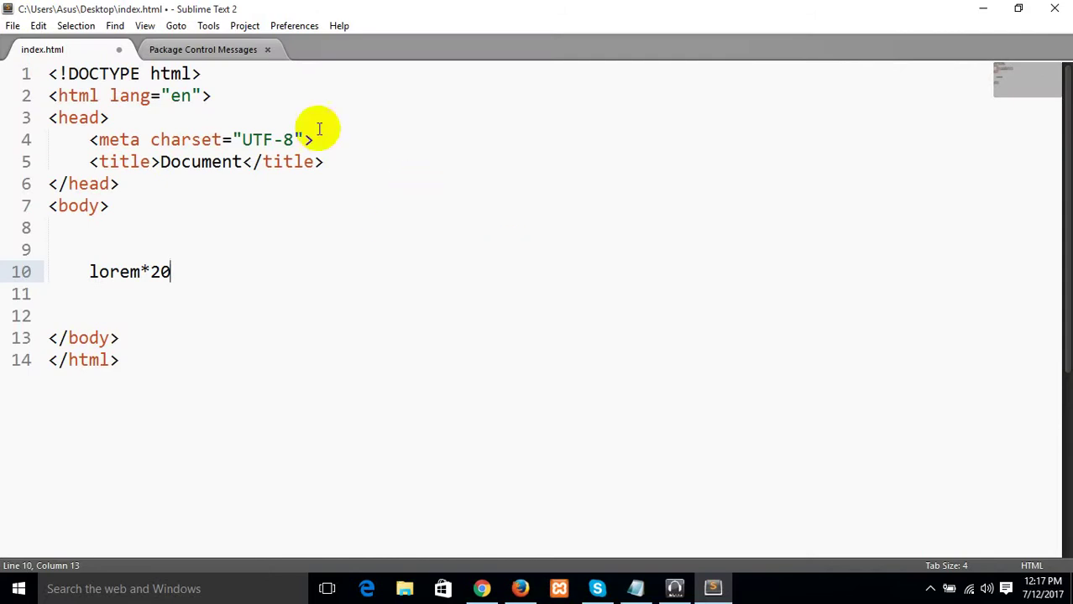
click(278, 25)
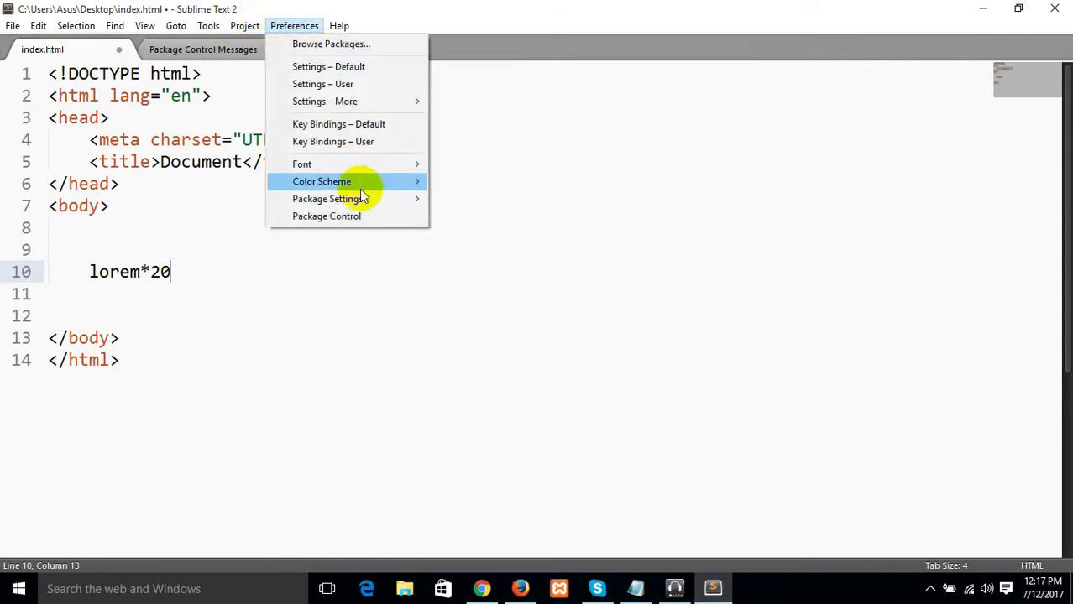
mouse_move(376, 182)
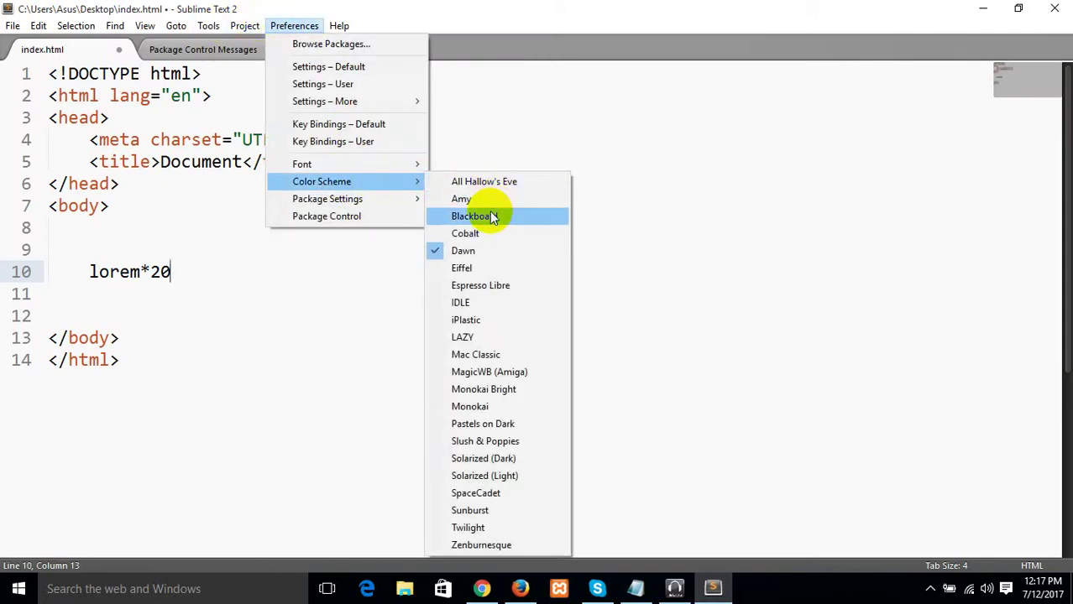
click(490, 210)
click(295, 25)
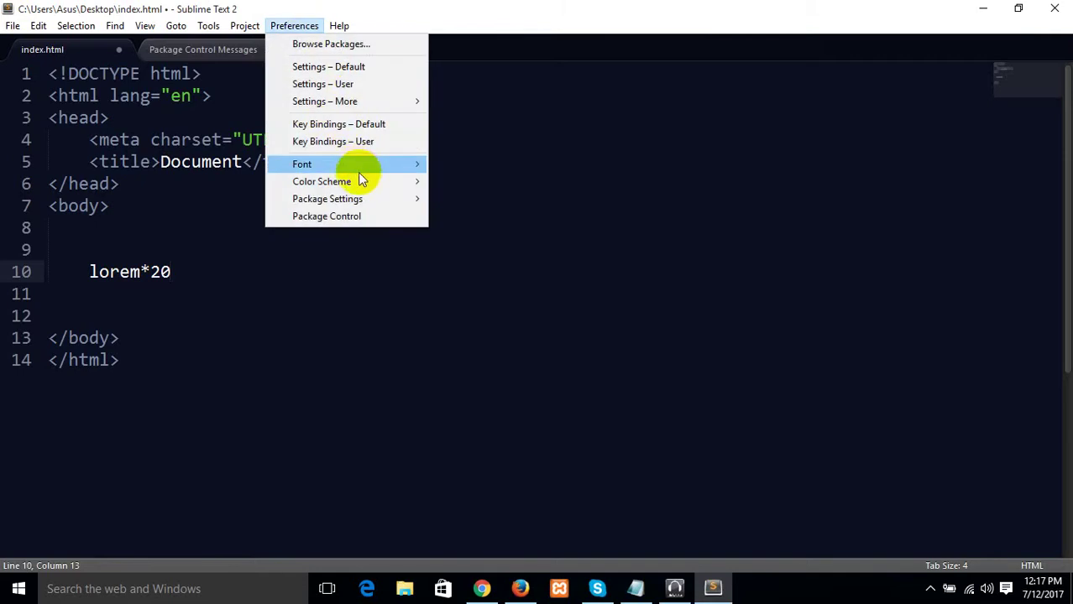
mouse_move(369, 182)
click(483, 424)
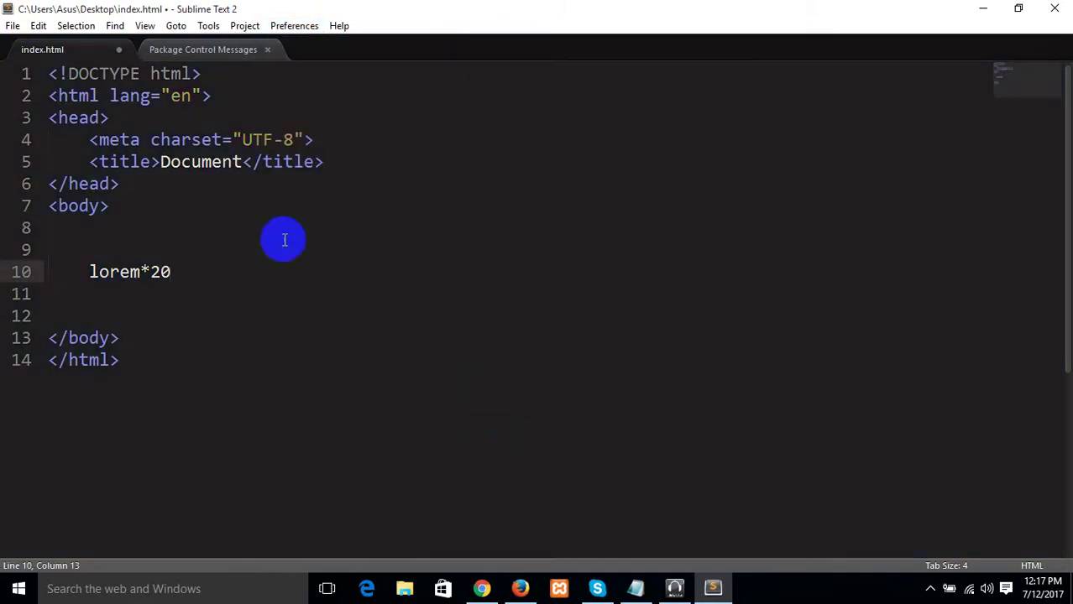
Look through the View menu options, then minimise the editor to show the desktop.
click(287, 26)
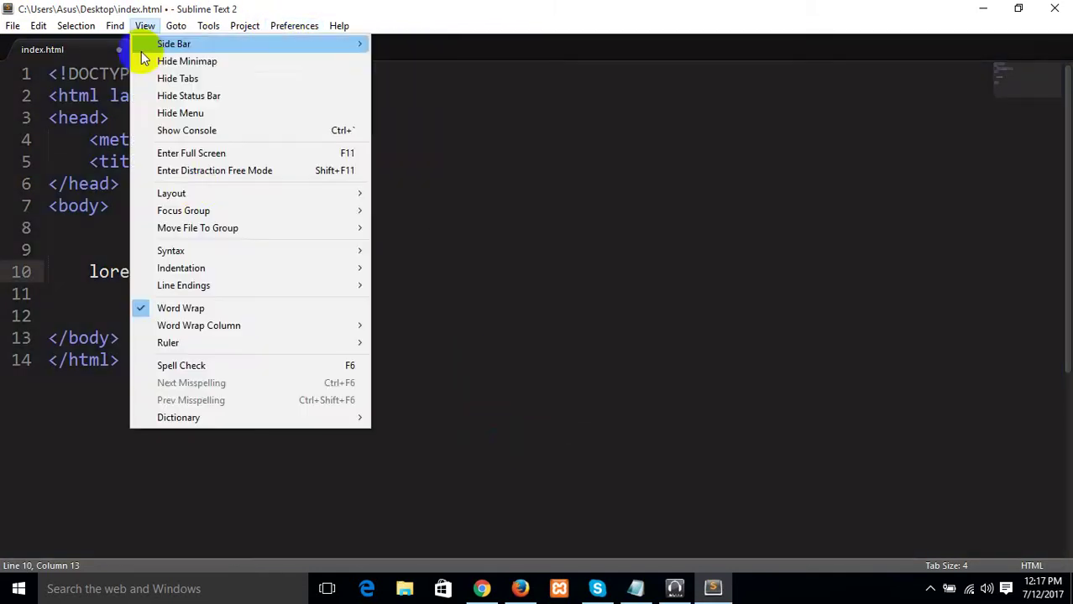
click(559, 187)
click(300, 181)
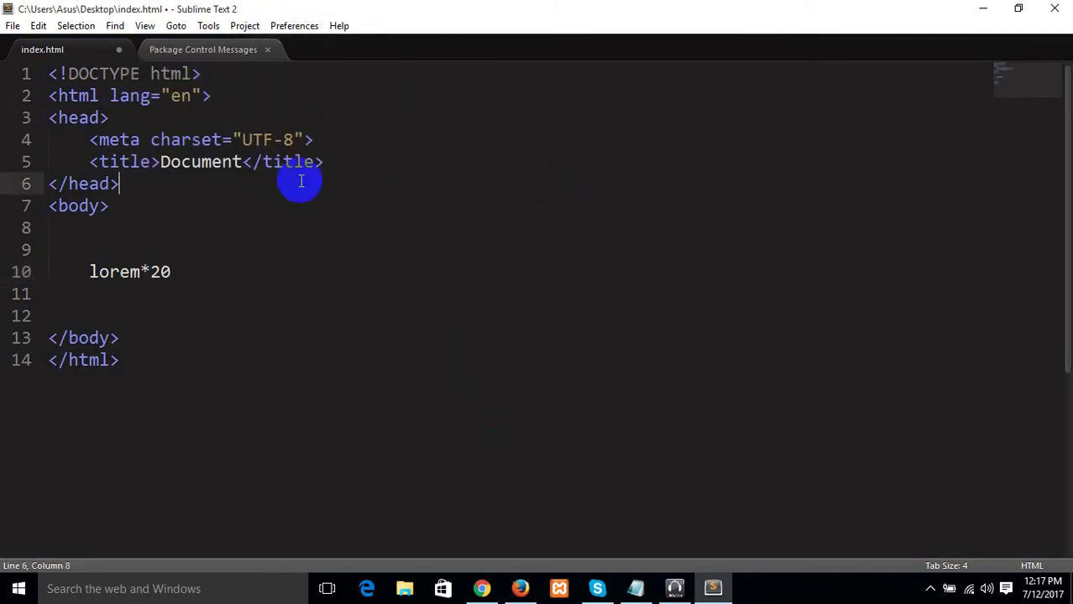
click(981, 9)
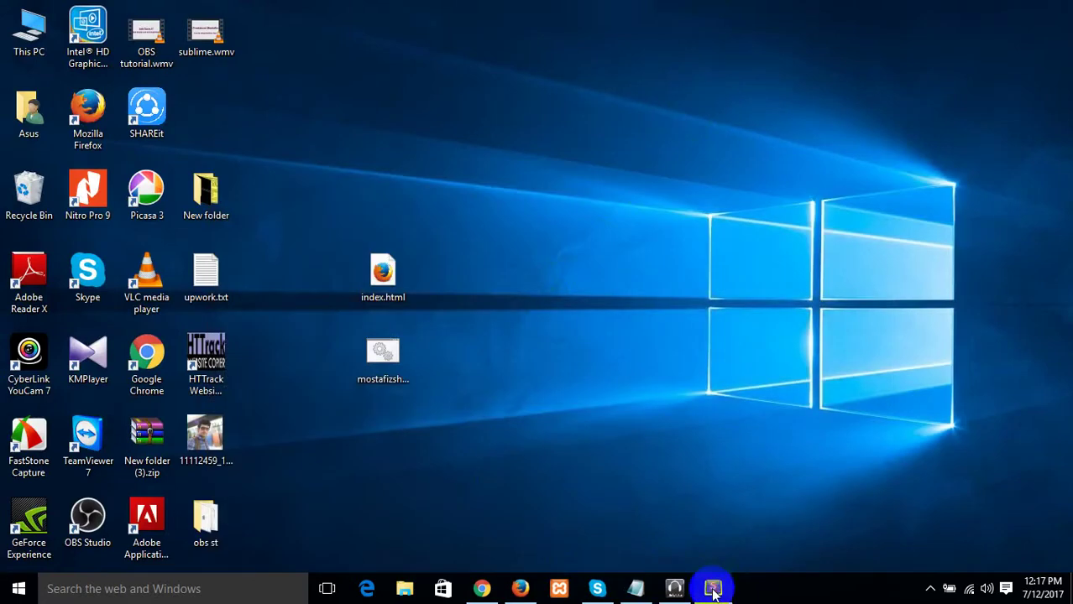
Create a desktop folder named test, move index.html into it, and open it.
click(712, 590)
click(715, 588)
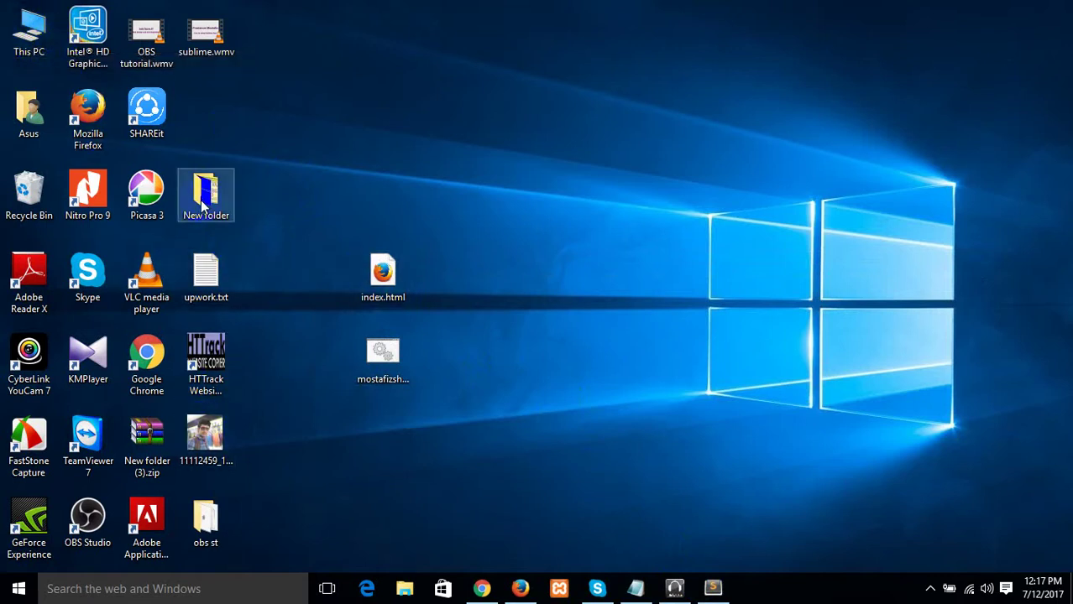
right_click(287, 155)
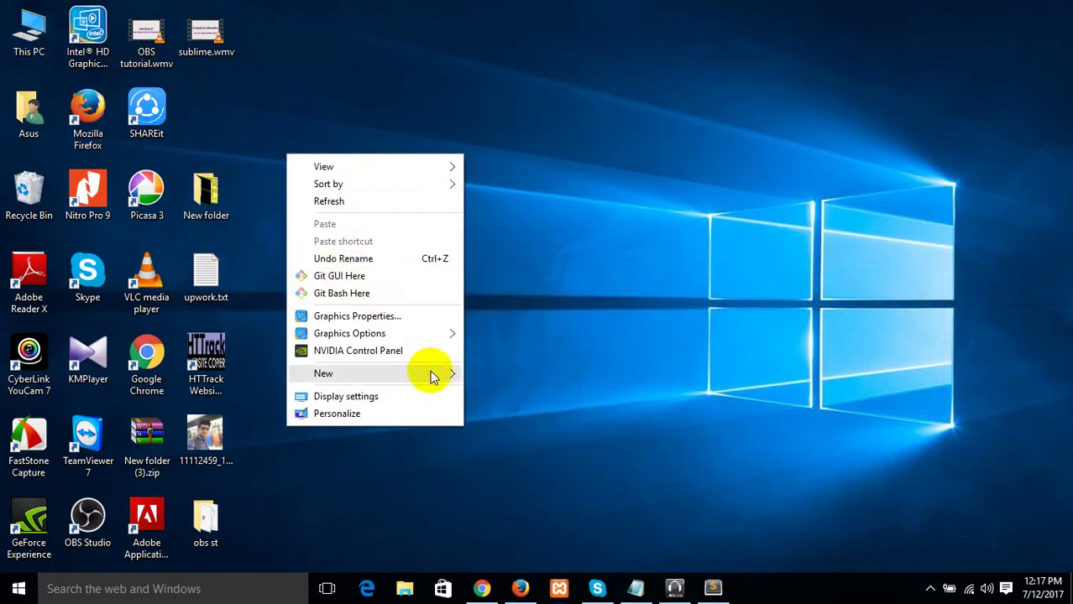
mouse_move(432, 372)
click(518, 379)
text(test)
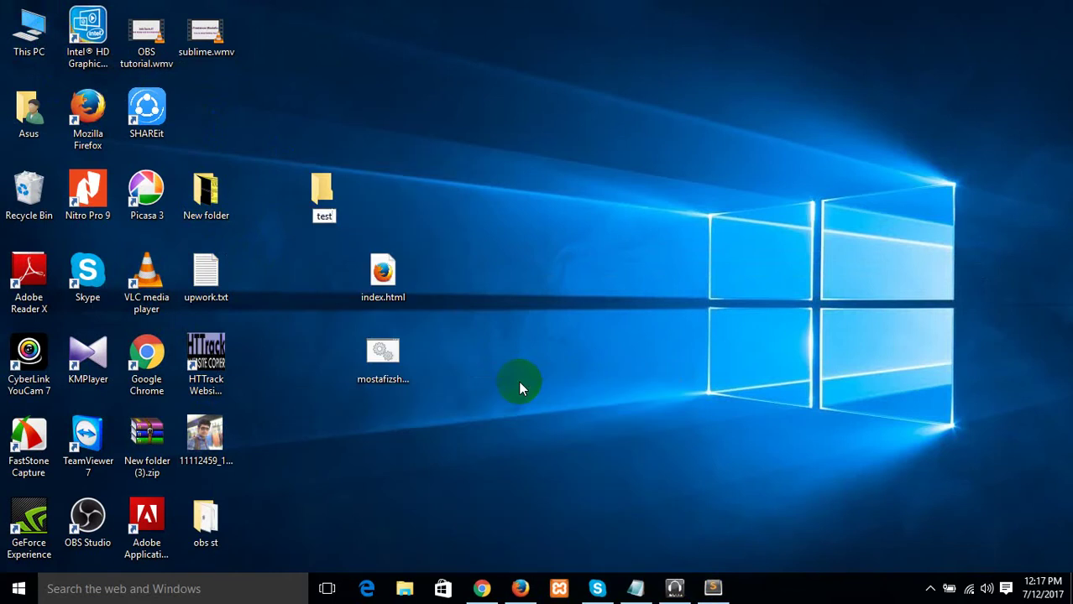
key(Return)
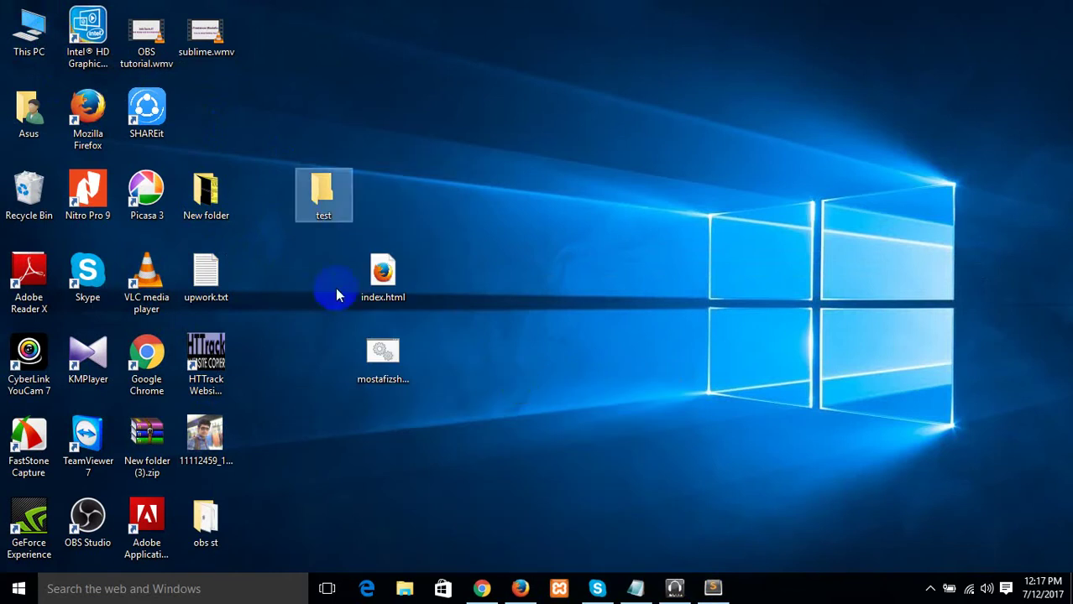
drag(383, 273, 323, 200)
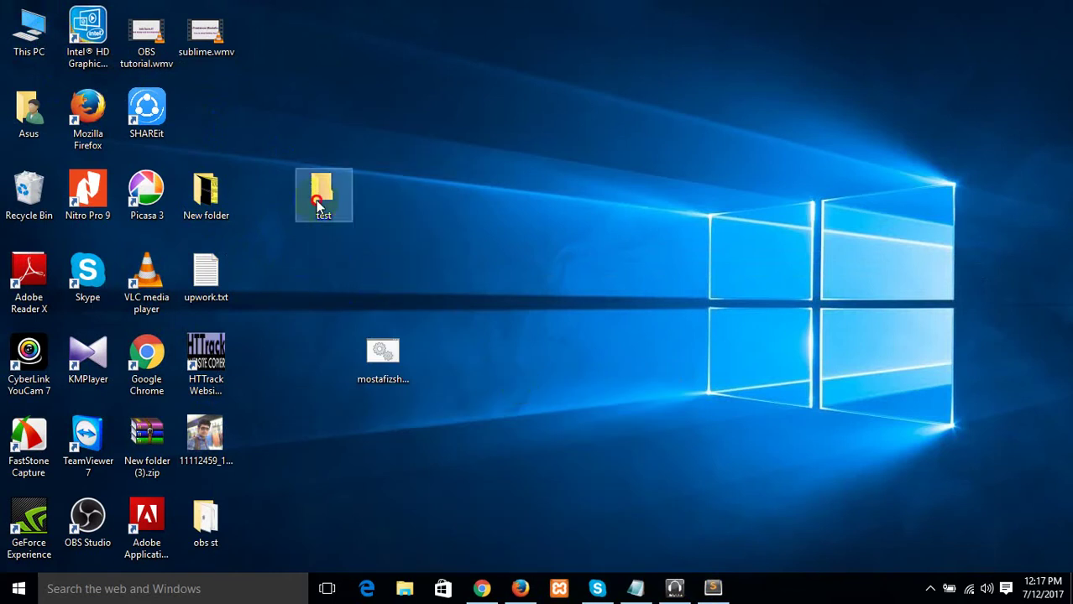
double_click(319, 201)
Add a new text document named style.css to the test folder, then close the Explorer window.
right_click(367, 258)
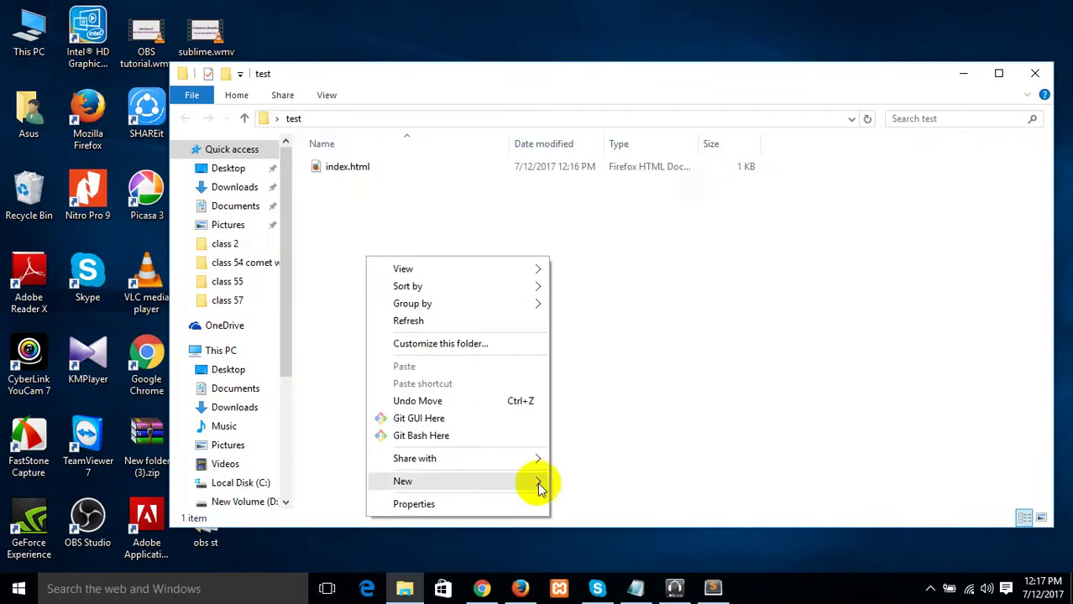
mouse_move(541, 487)
click(537, 443)
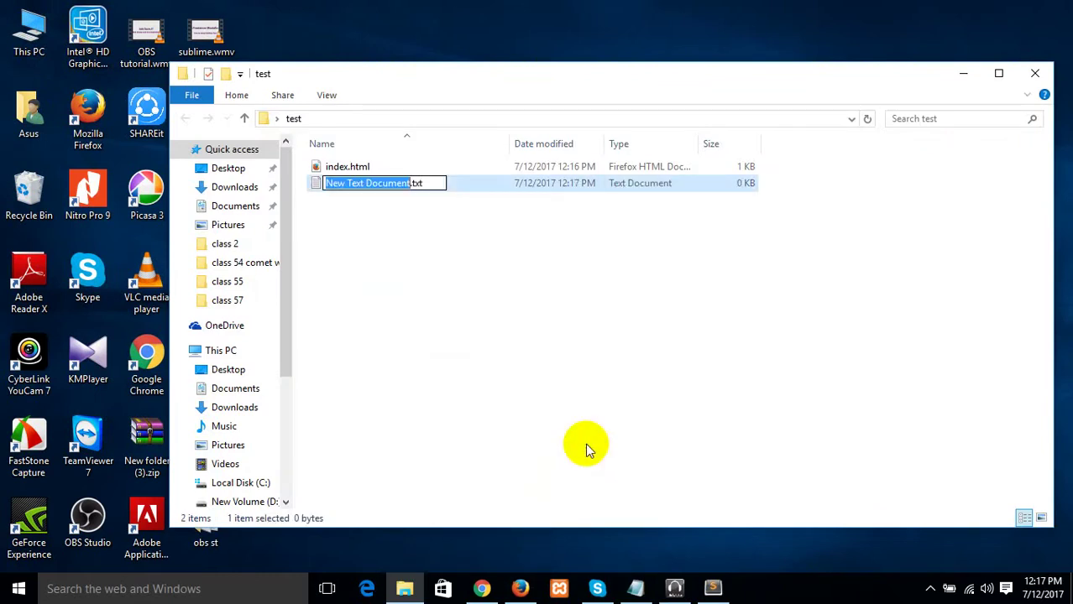
text(style)
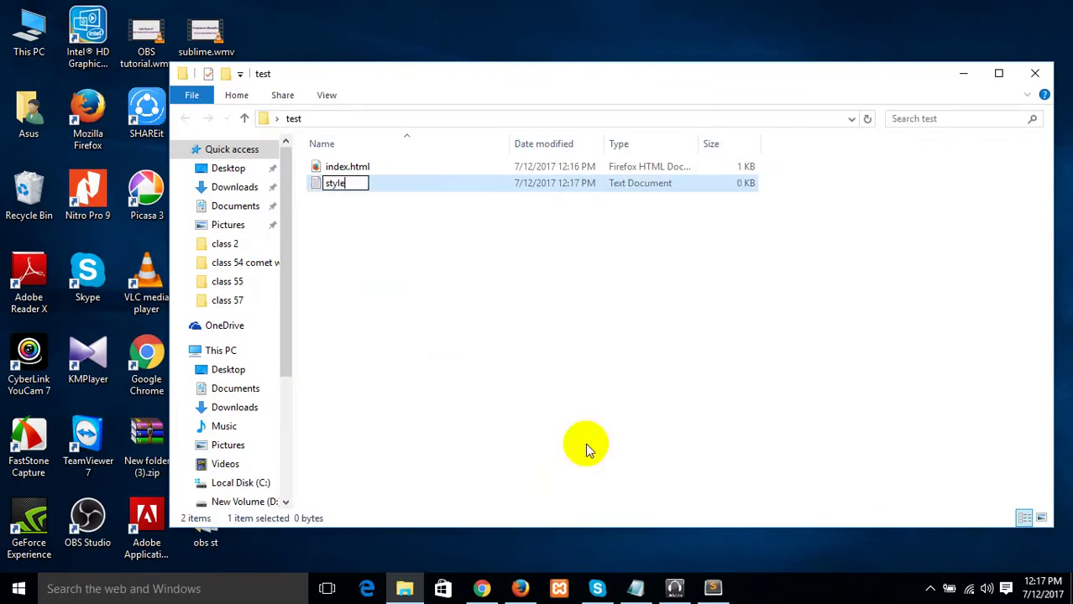
key(Return)
key(Return)
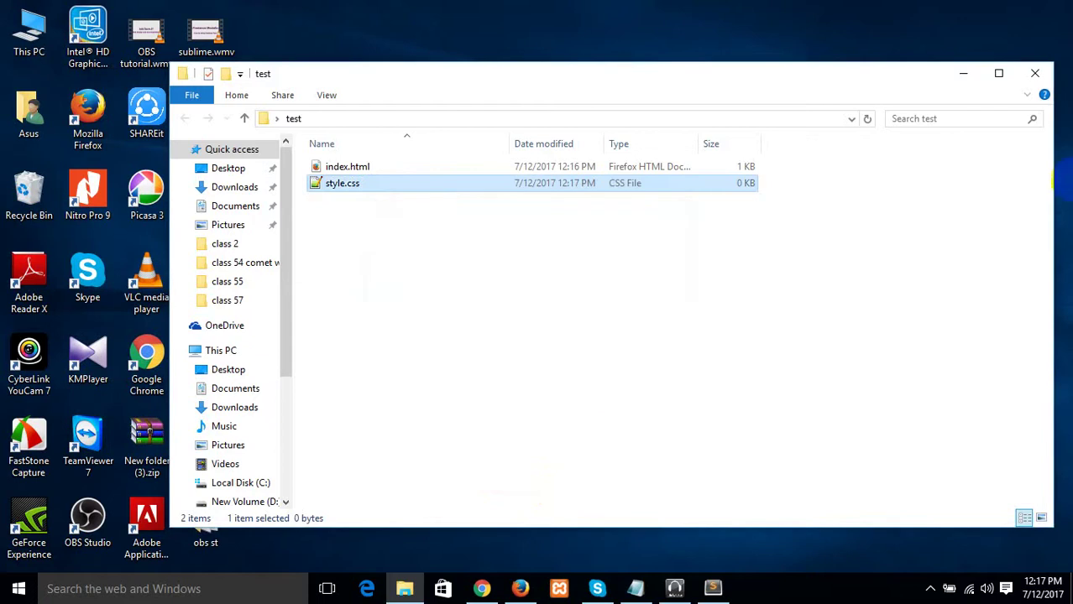
click(1033, 75)
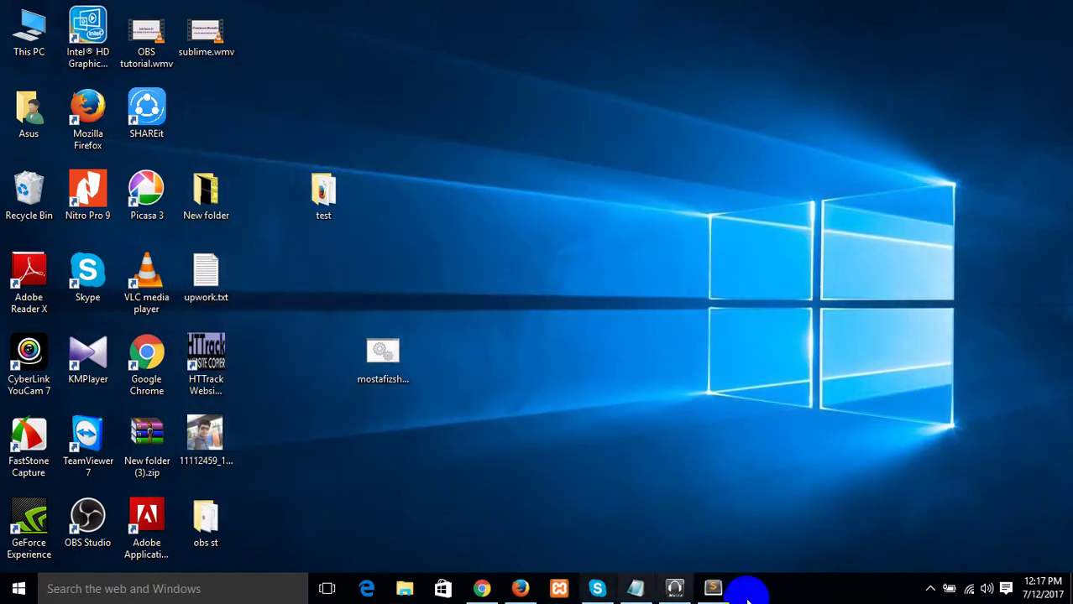
Show open files in a sidebar via View > Side Bar and widen the sidebar.
click(713, 588)
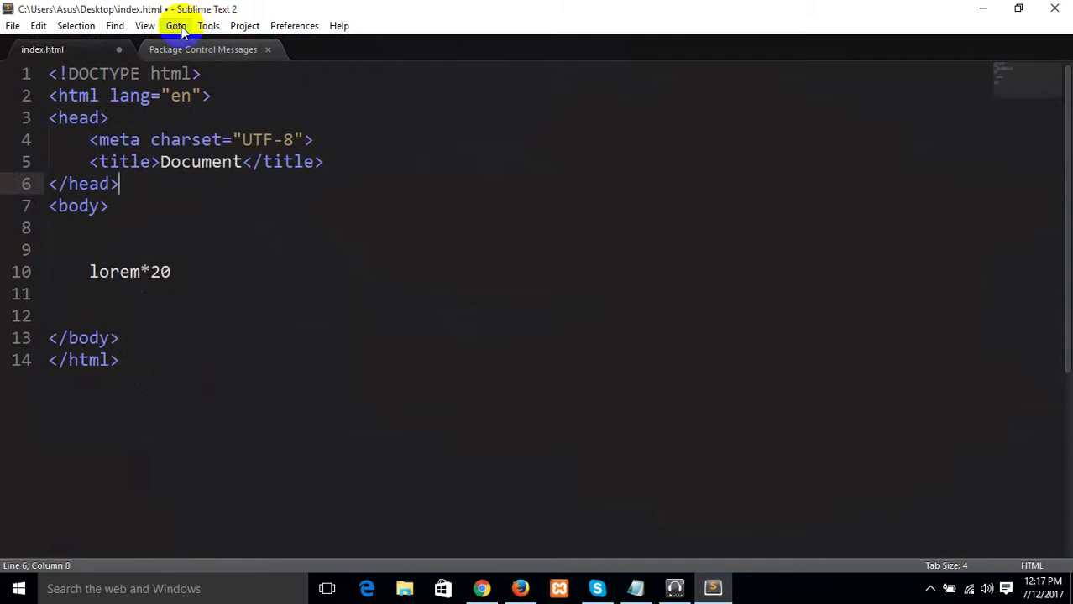
click(144, 26)
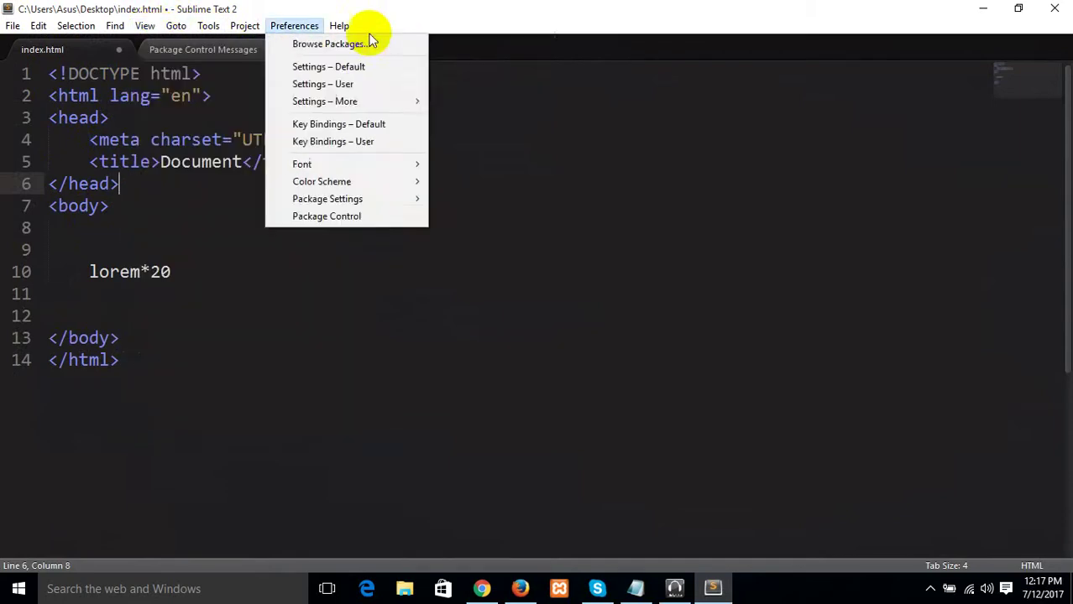
mouse_move(176, 31)
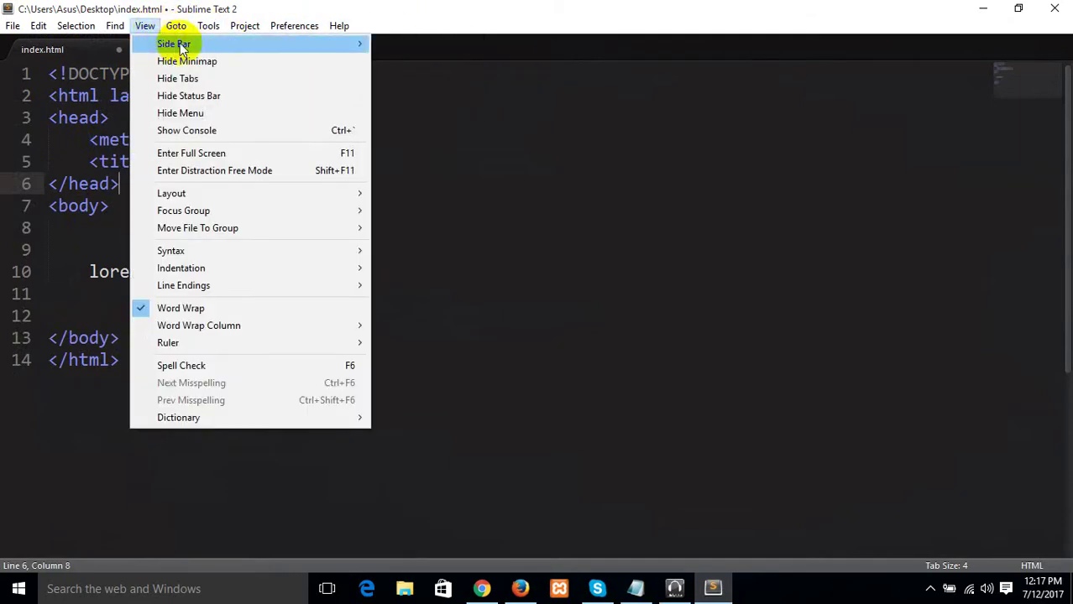
mouse_move(358, 52)
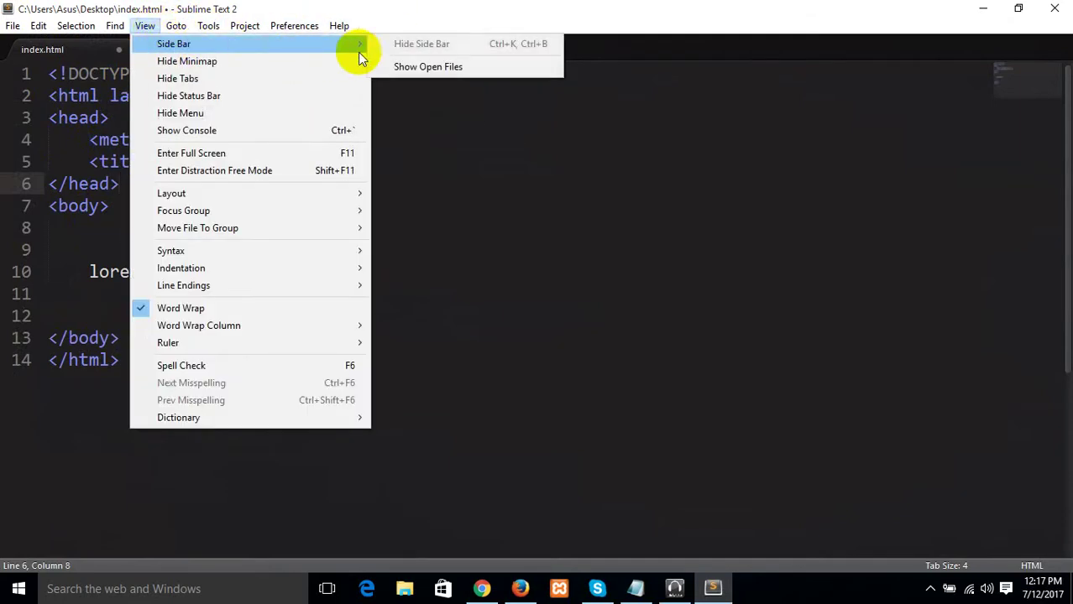
click(446, 68)
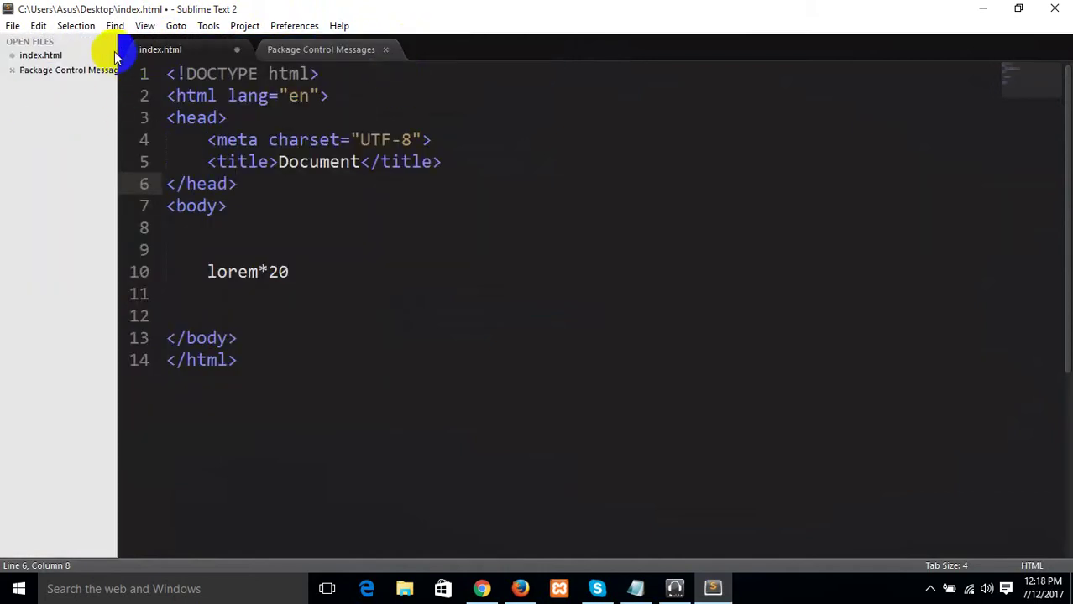
drag(118, 51, 188, 51)
Drag the test folder from the desktop into the Sublime Text sidebar.
click(497, 250)
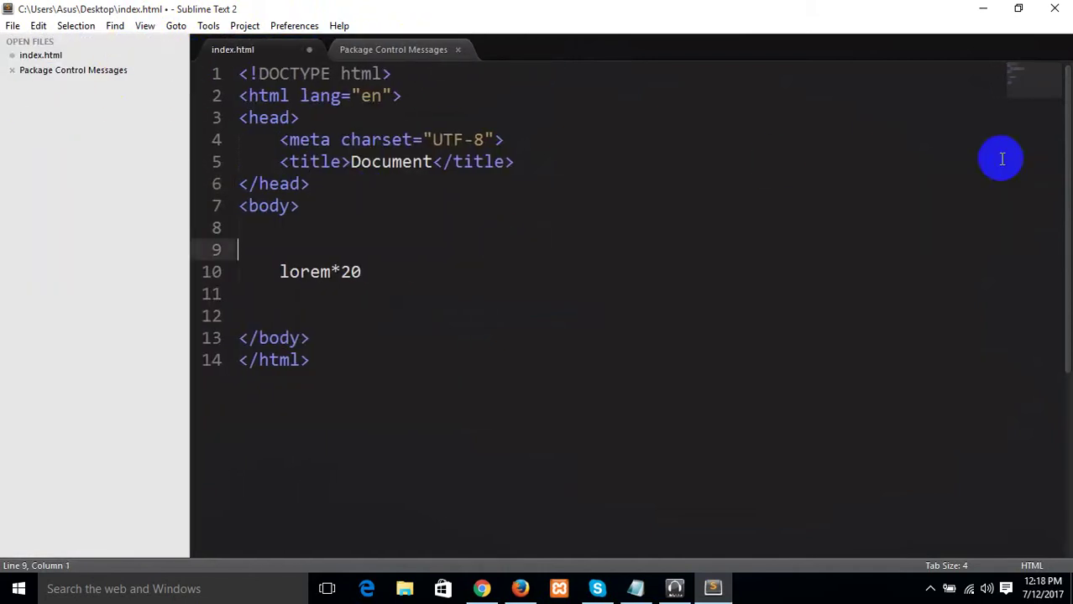
click(982, 8)
drag(323, 191, 115, 90)
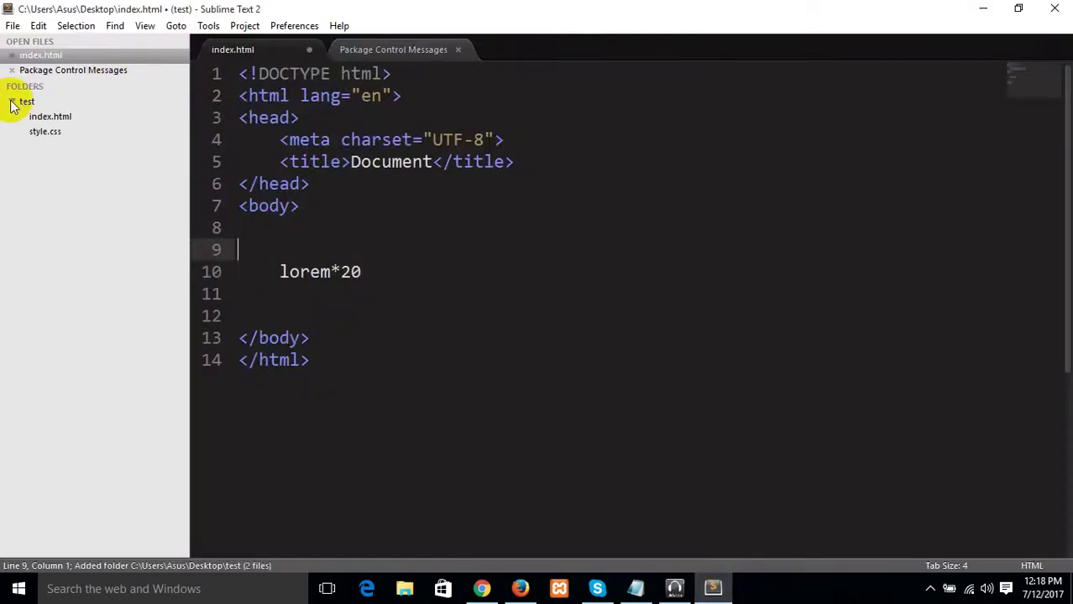
Expand the test folder, open its index.html, and create a new file in the test folder.
click(12, 102)
double_click(46, 116)
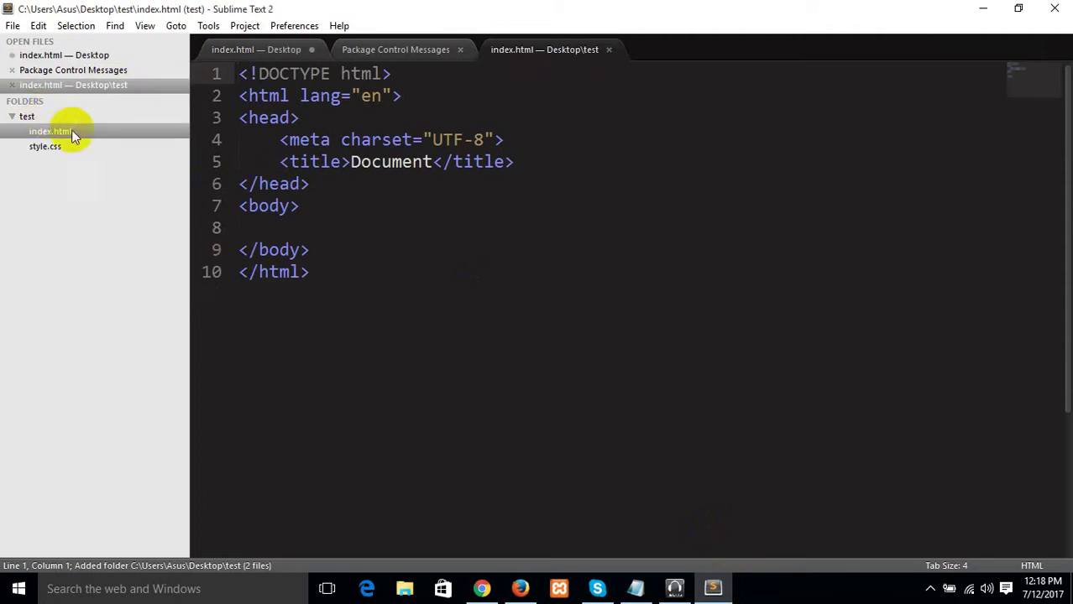
right_click(73, 148)
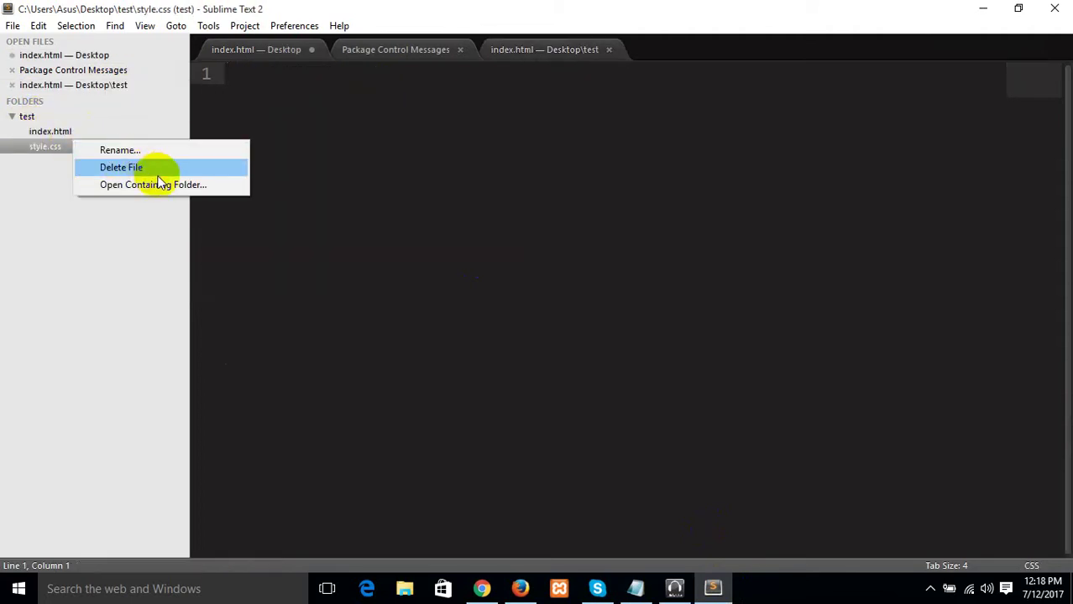
click(74, 174)
right_click(83, 153)
right_click(36, 123)
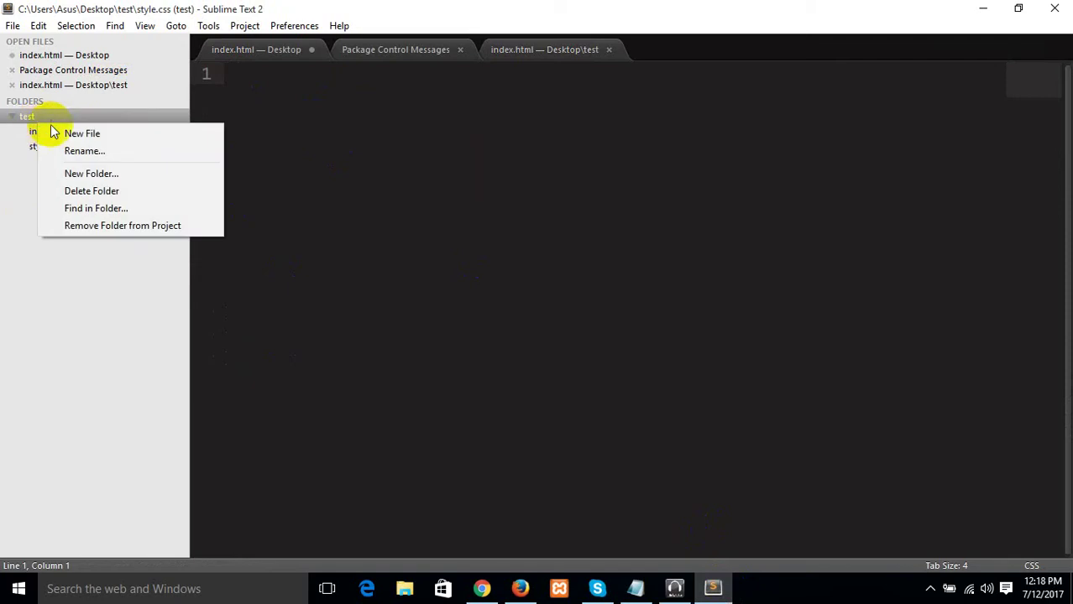
click(55, 132)
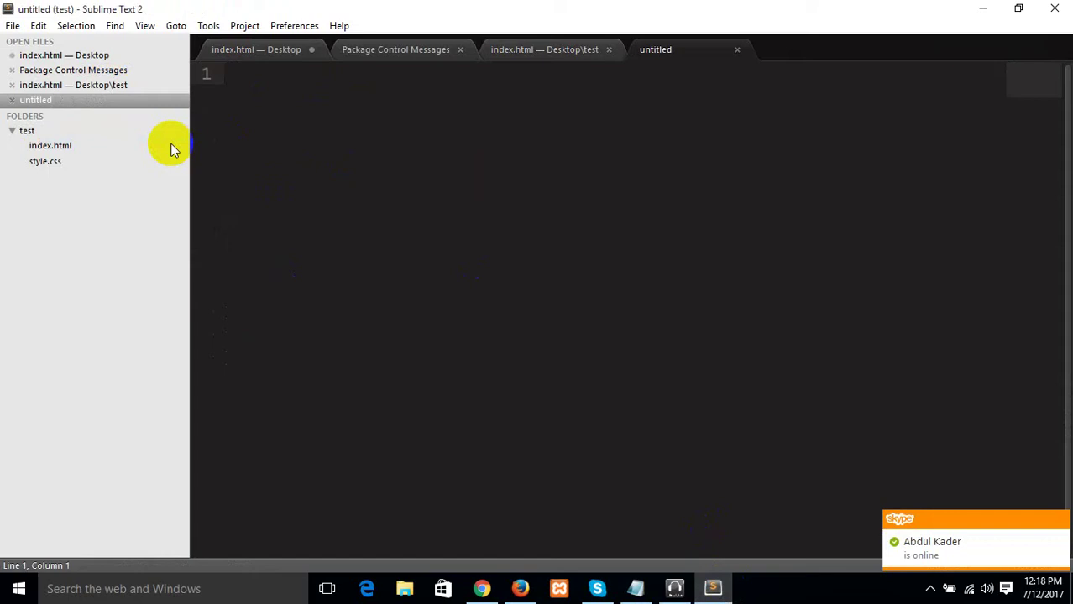
Type shabbir.html into the empty new file.
click(265, 80)
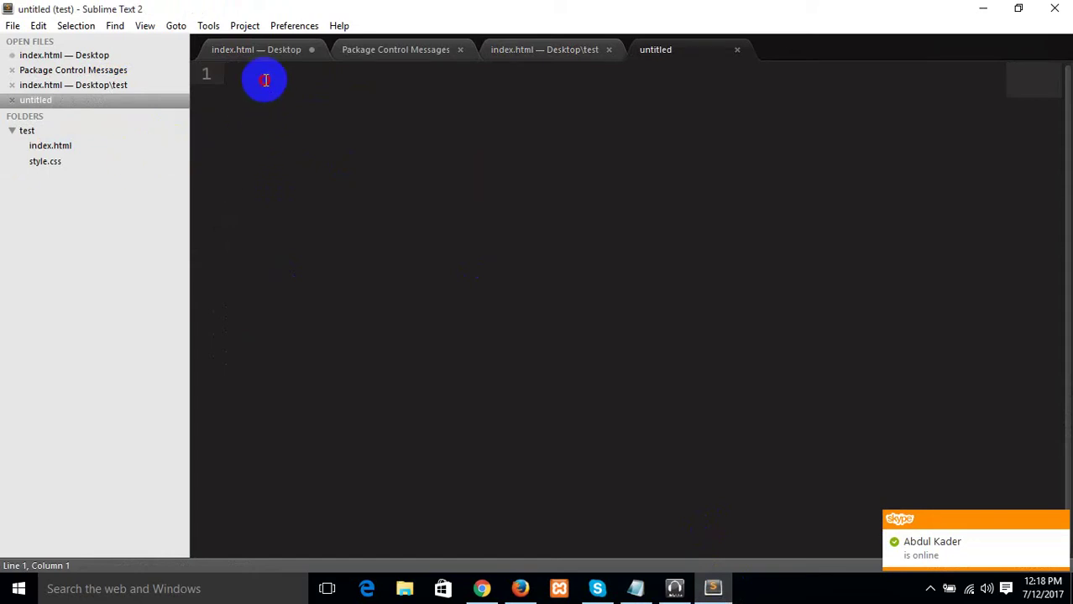
text(shabb)
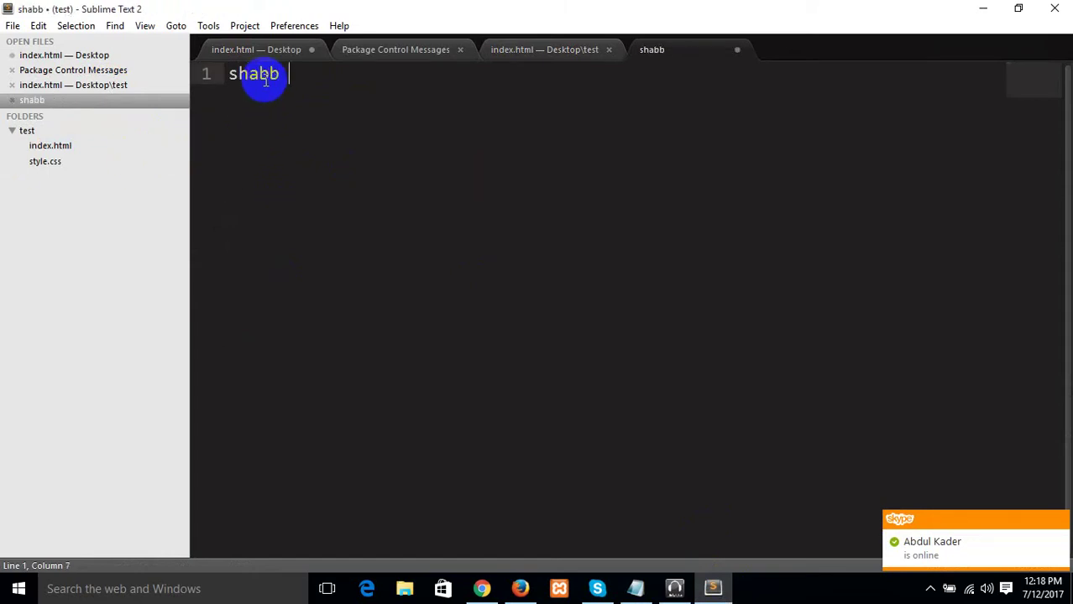
key(BackSpace)
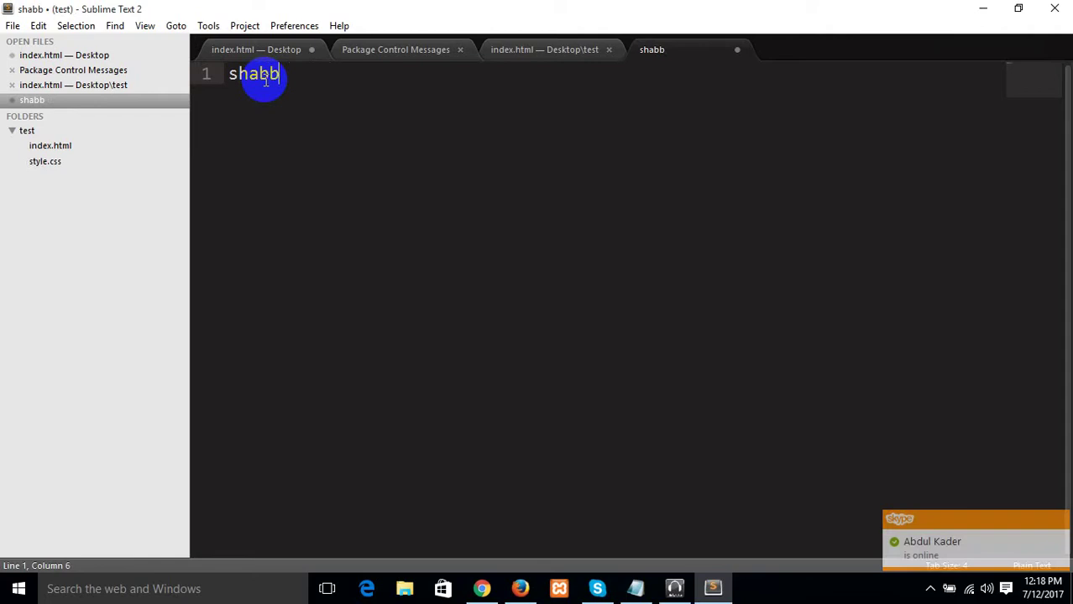
text(ir.)
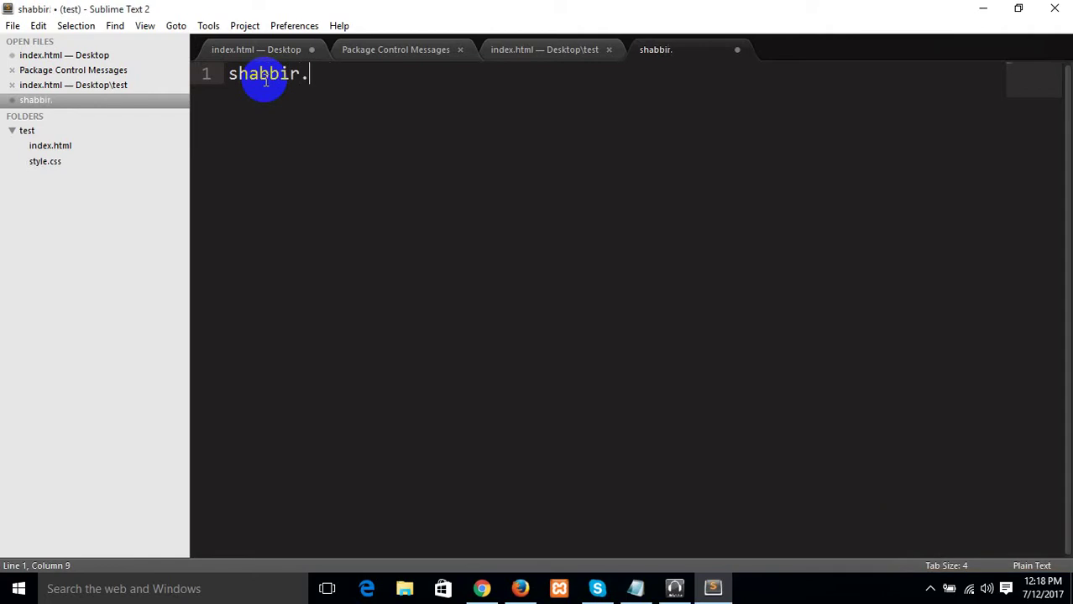
text(html)
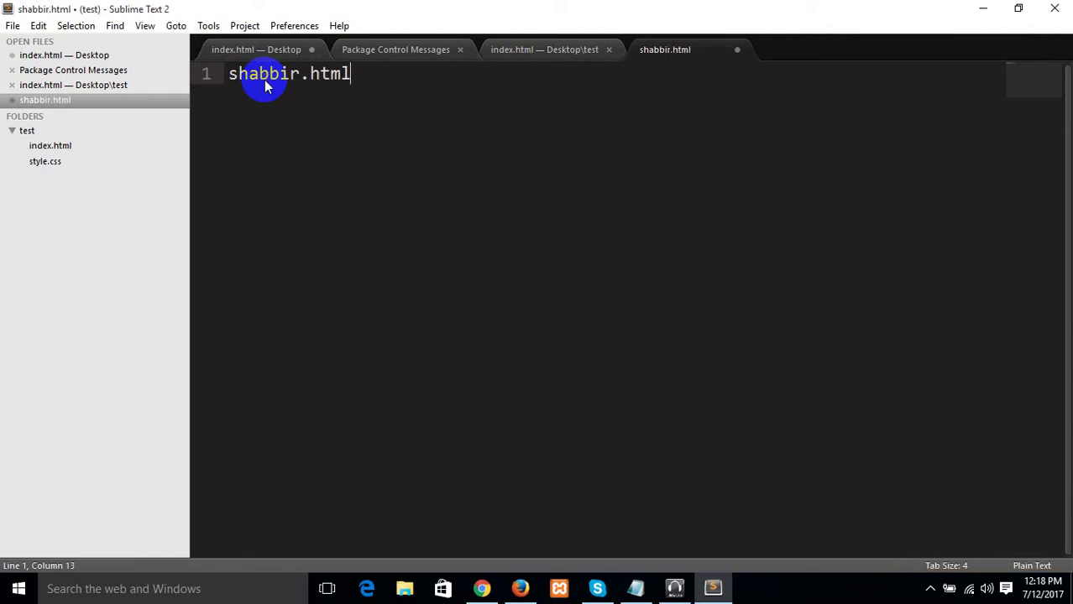
Save the new file as shabbir.html in the test folder.
key(ctrl+s)
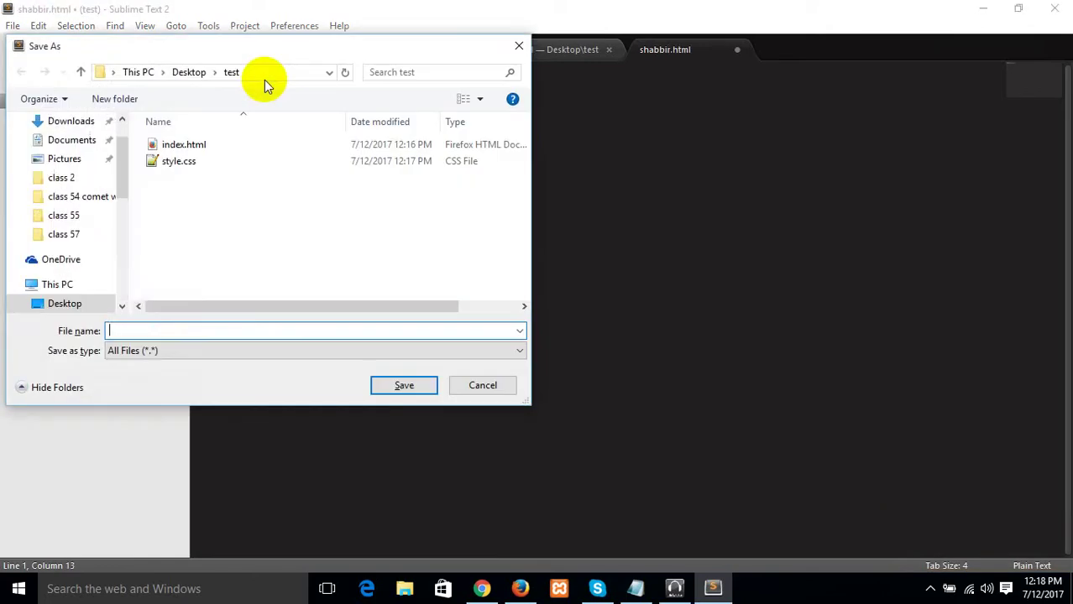
click(495, 388)
key(ctrl+s)
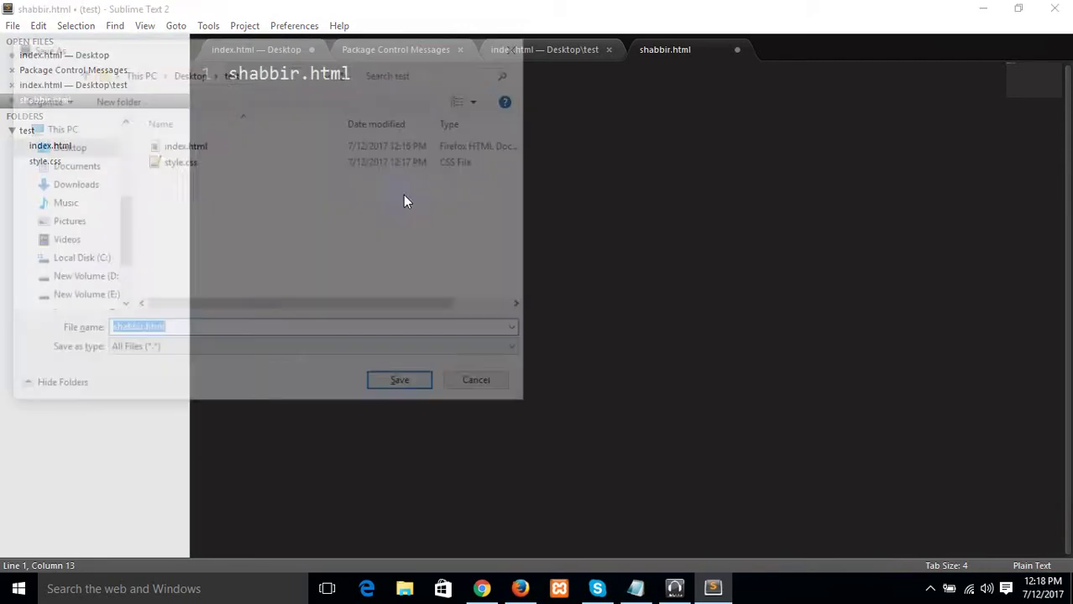
click(405, 386)
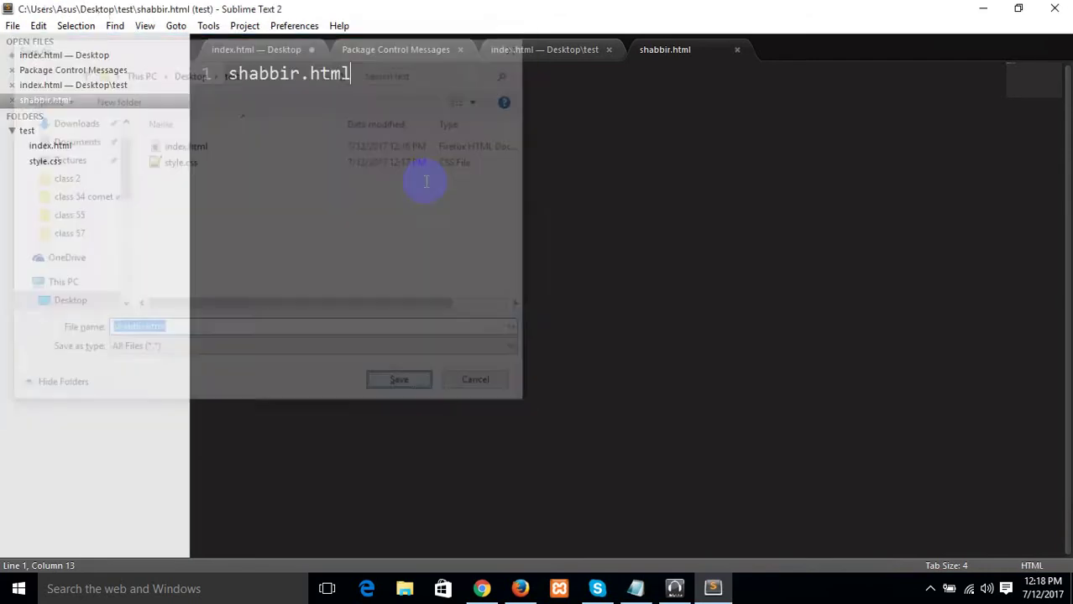
click(67, 161)
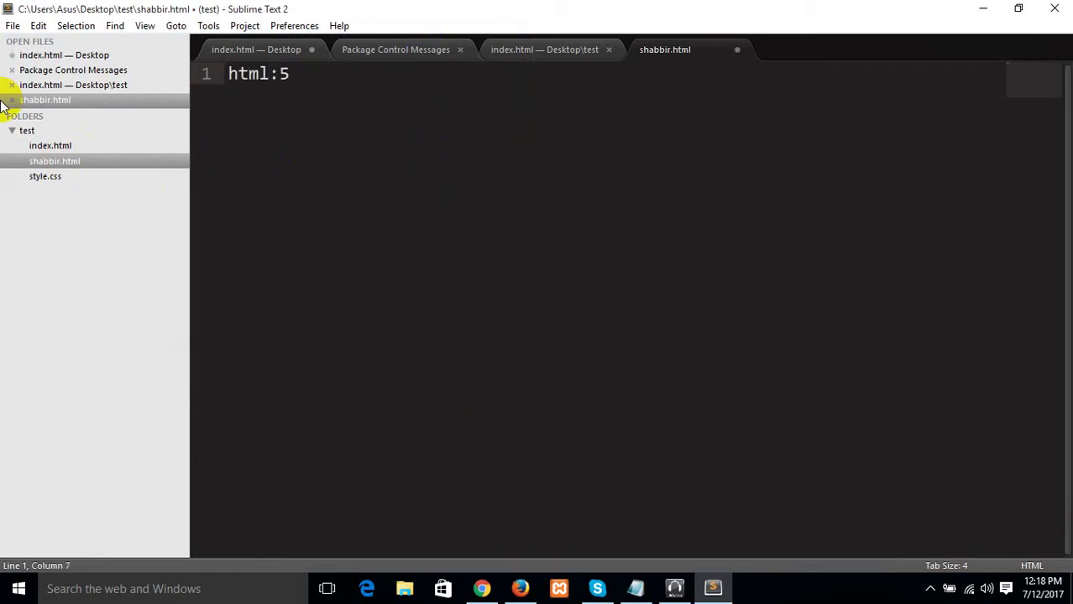
Expand html:5 and undo it twice, then glance at the Zen Coding page in Firefox and return.
key(Tab)
key(ctrl+z)
key(Tab)
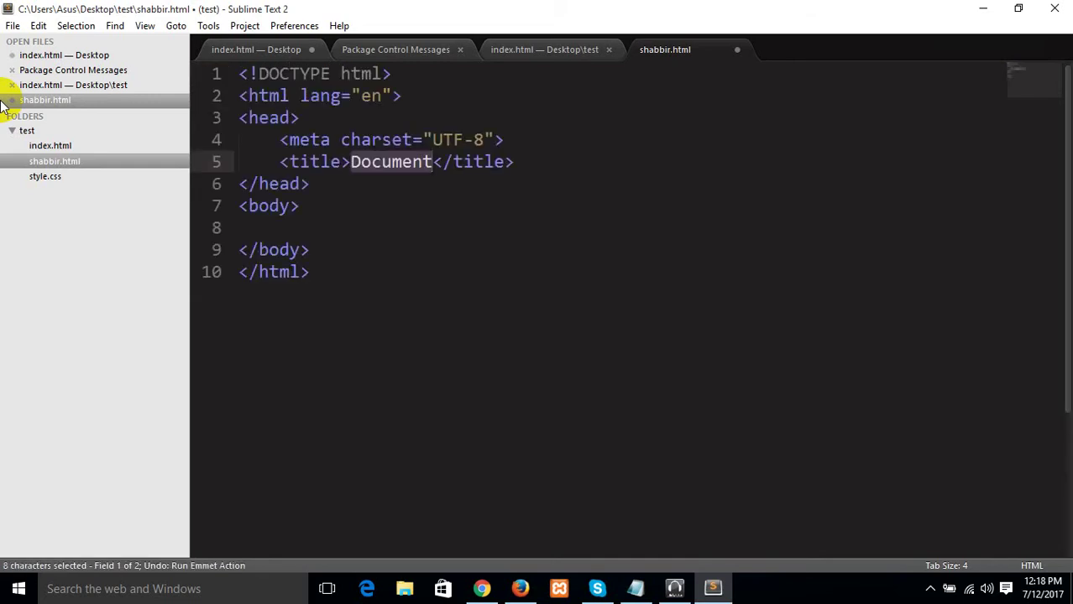
key(ctrl+z)
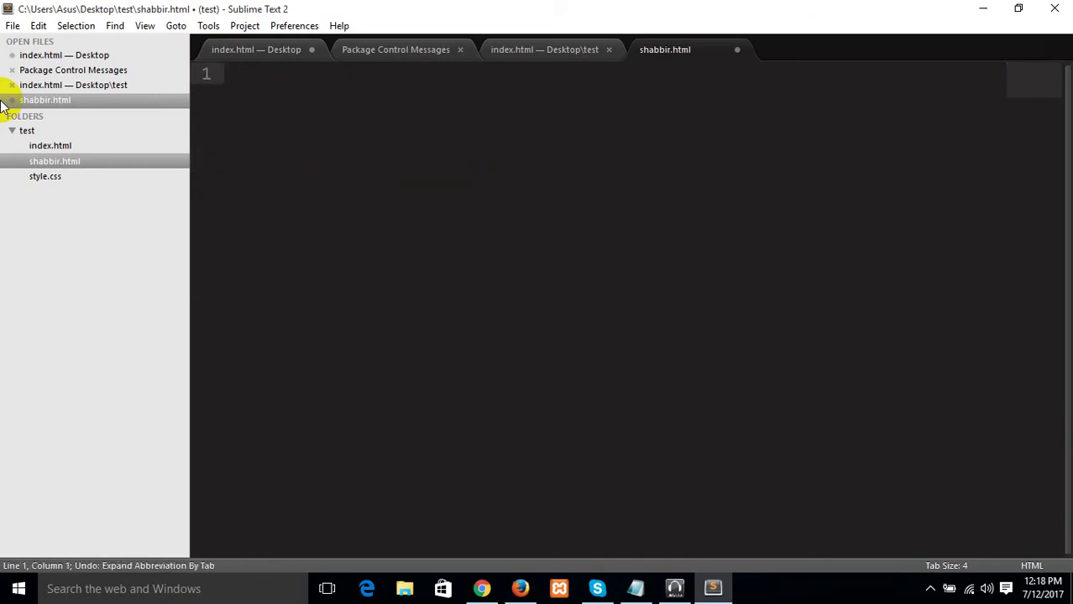
click(335, 111)
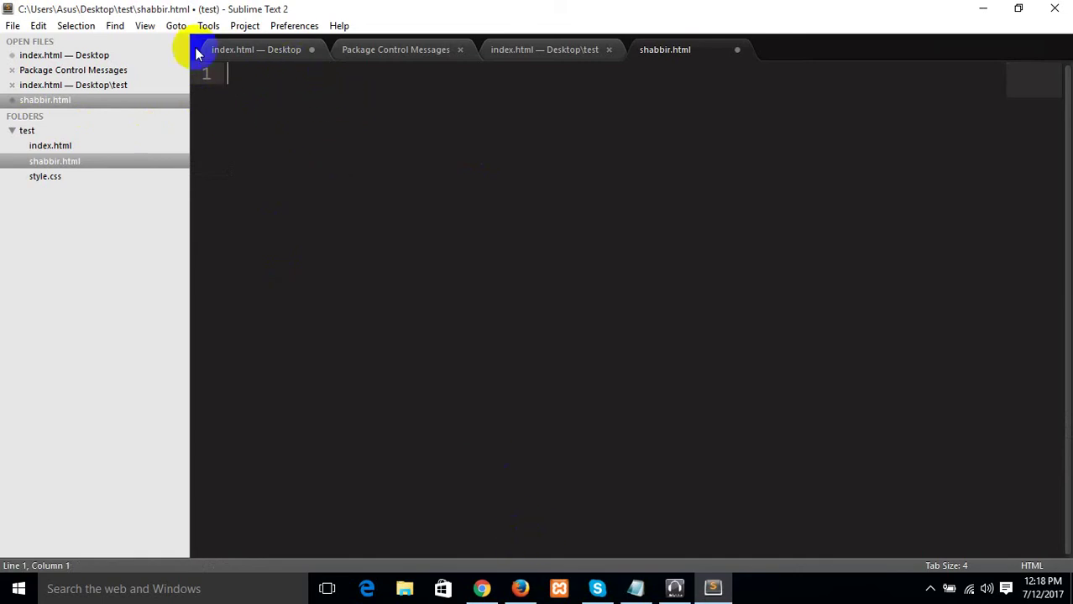
click(524, 589)
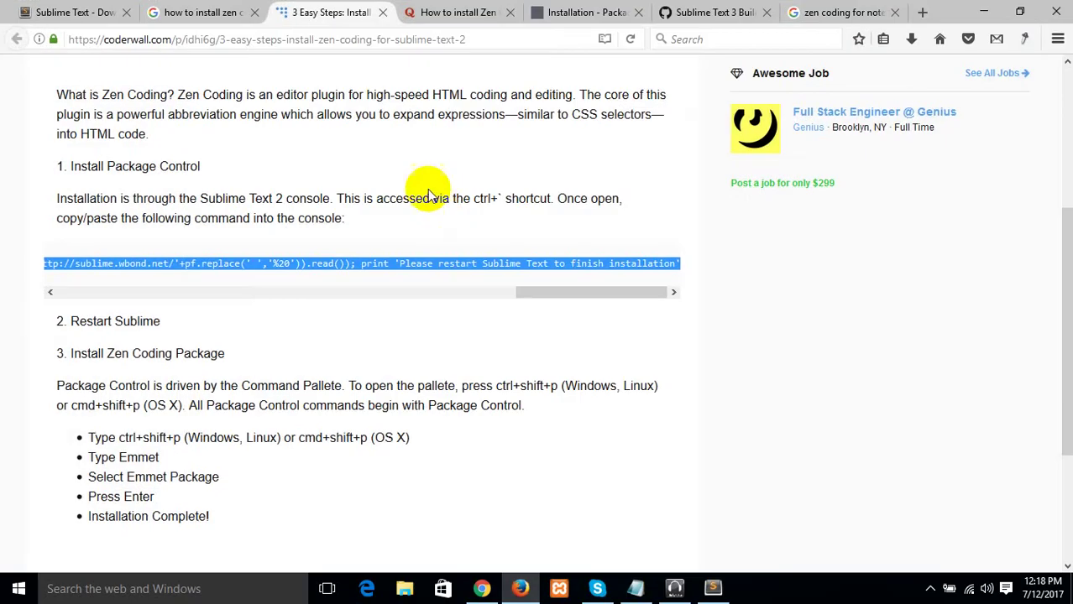
click(713, 588)
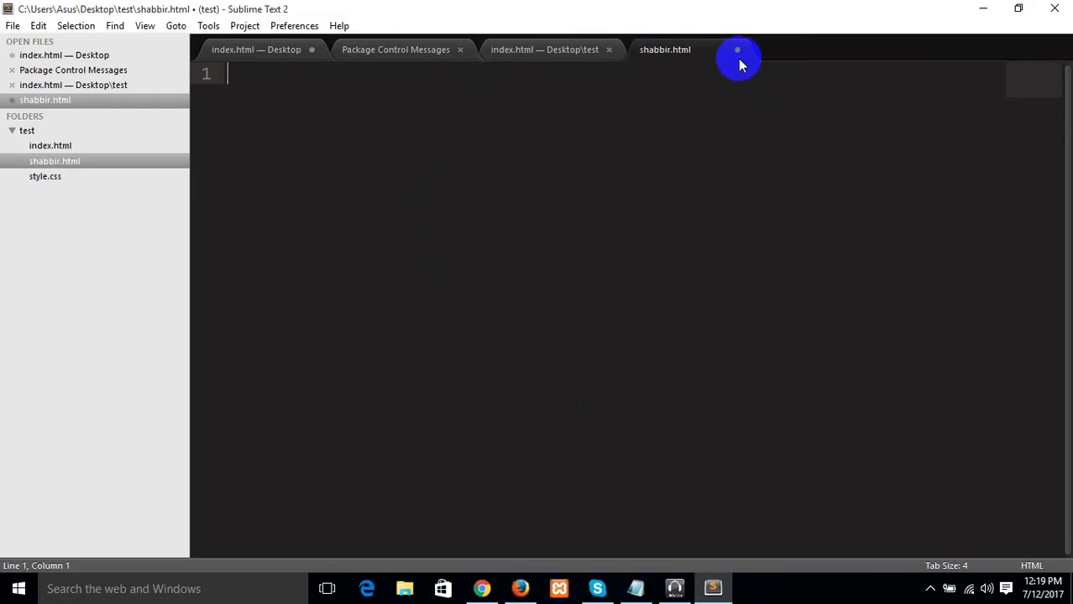